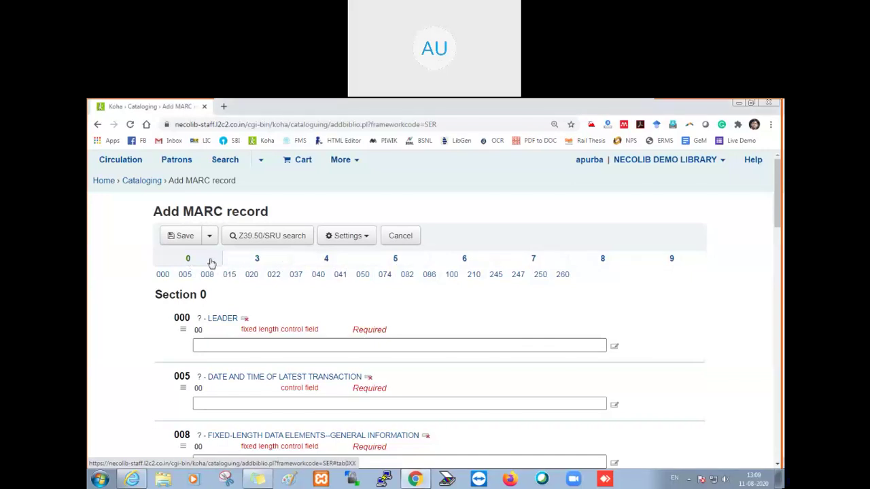
# Fill the required 000 Leader field of the new serial record with its default value.
pyautogui.scroll(-15, 211, 263)
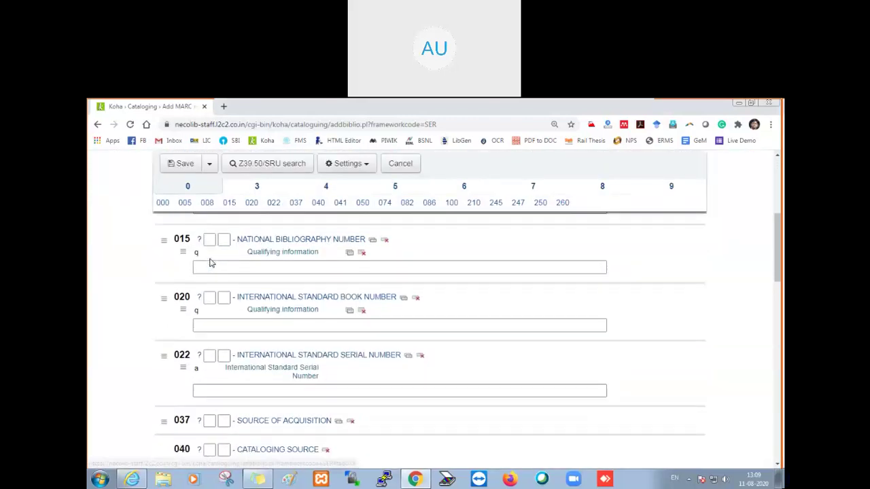
pyautogui.scroll(-3, 211, 263)
pyautogui.scroll(2, 209, 268)
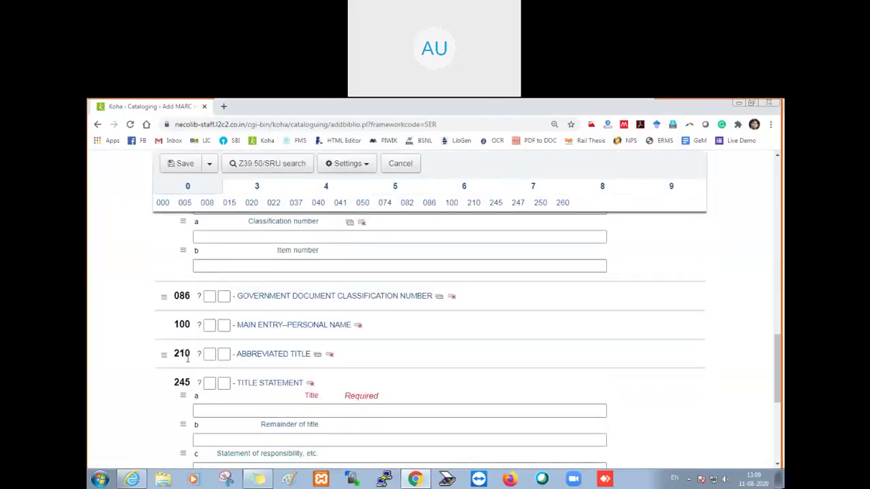
pyautogui.scroll(16, 249, 396)
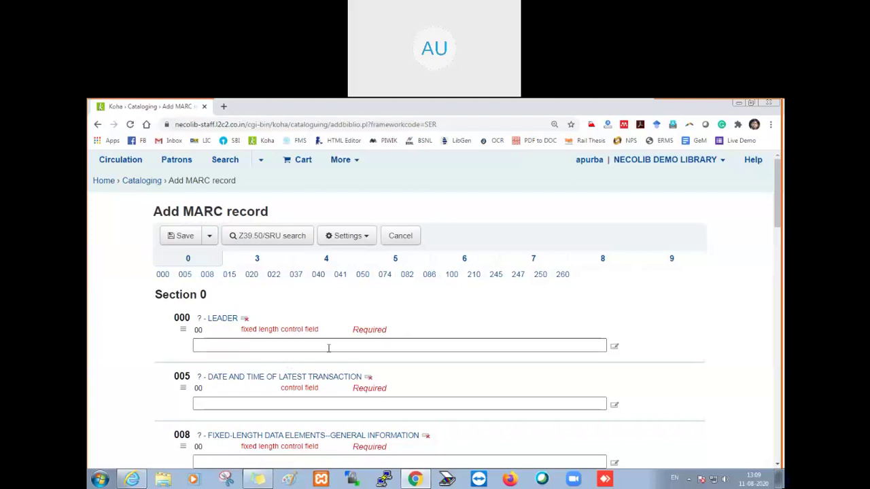
pyautogui.click(405, 346)
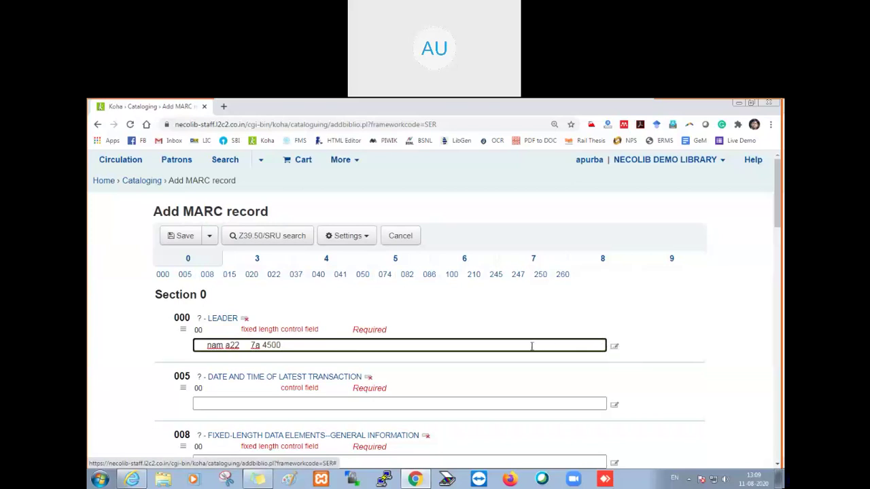
pyautogui.click(614, 348)
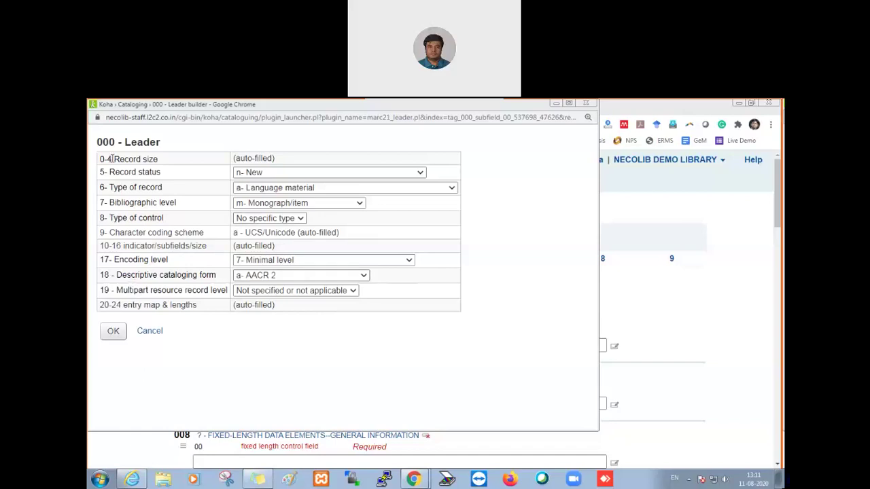
pyautogui.click(594, 105)
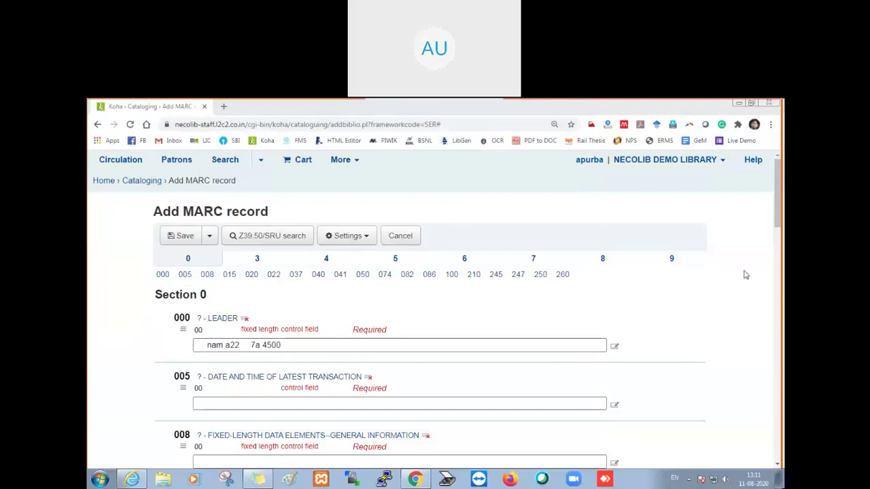
pyautogui.click(773, 268)
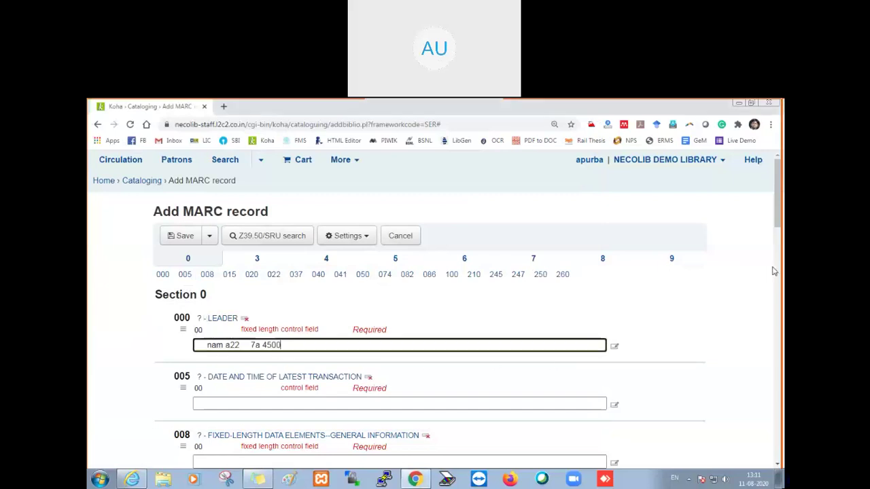
# Set the bibliographic level to s- Serial in the 000 Leader builder and apply it to the record.
pyautogui.click(615, 347)
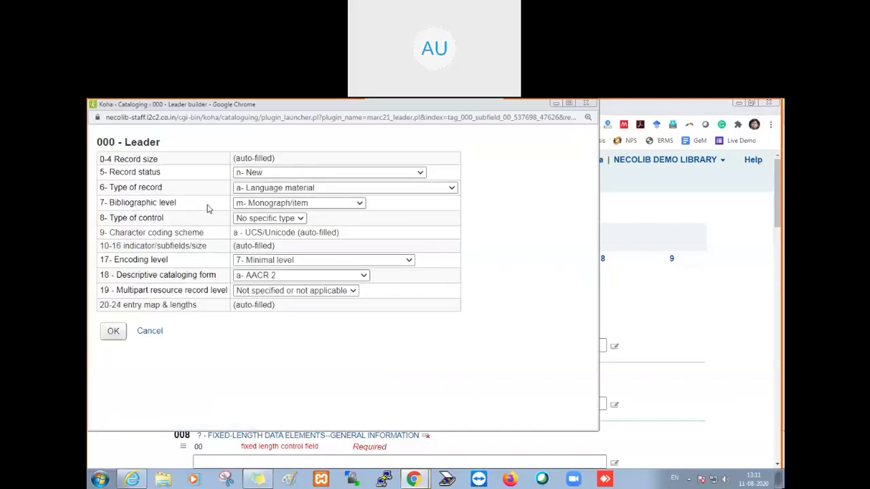
pyautogui.click(307, 203)
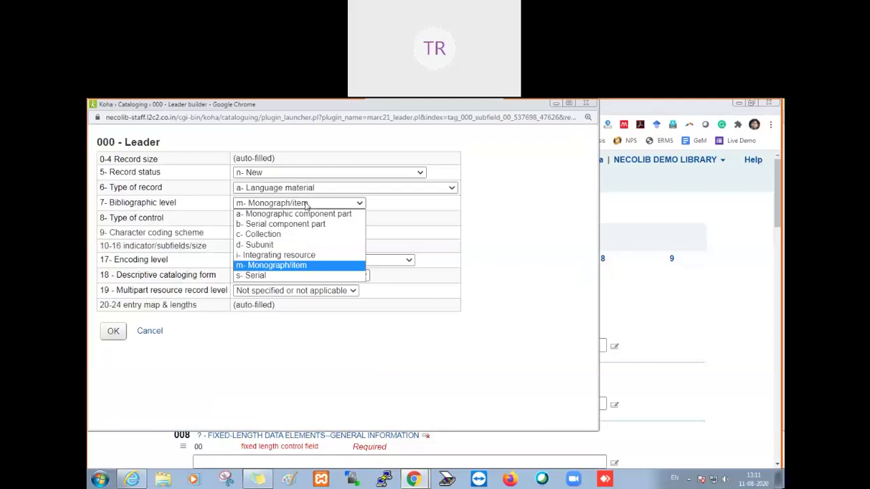
pyautogui.click(266, 276)
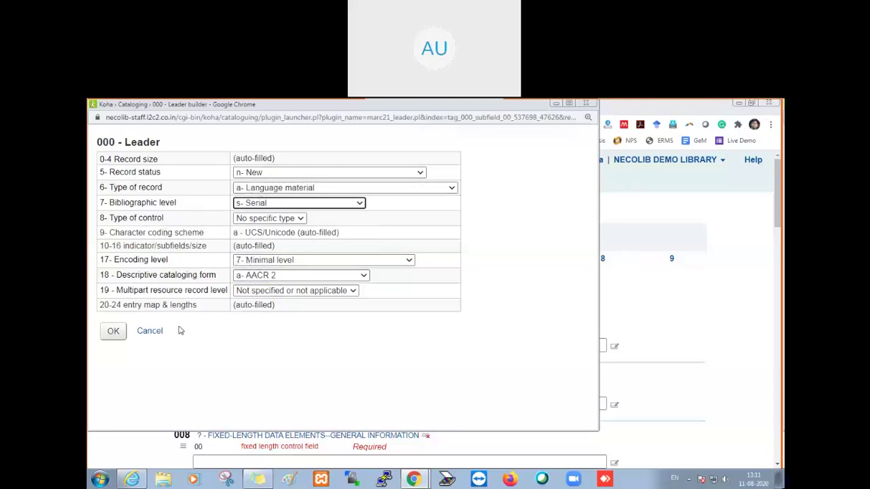
pyautogui.click(114, 331)
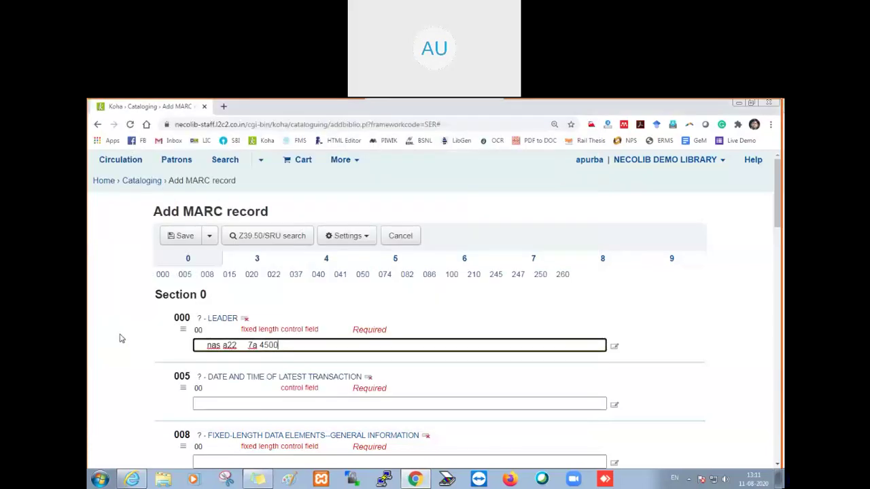
# Fill the 005 date and time of latest transaction and the 008 fixed-length data elements with their automatic values.
pyautogui.scroll(-3, 191, 313)
pyautogui.scroll(1, 194, 299)
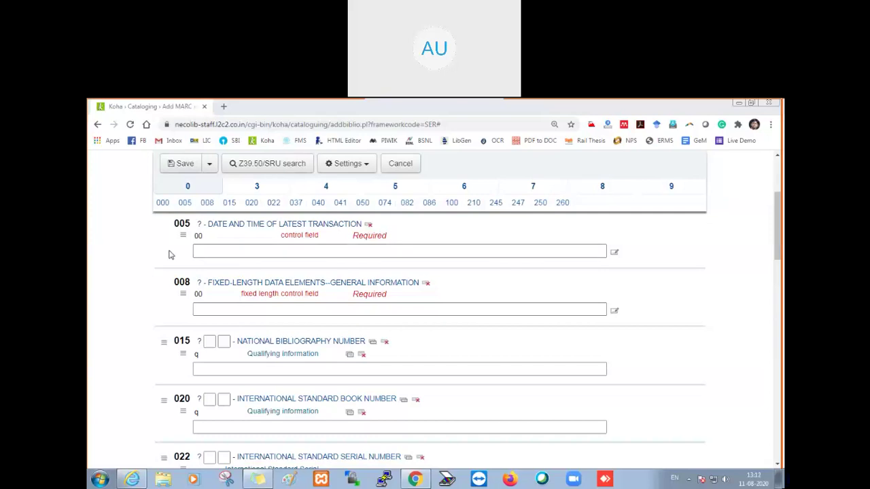
pyautogui.click(243, 253)
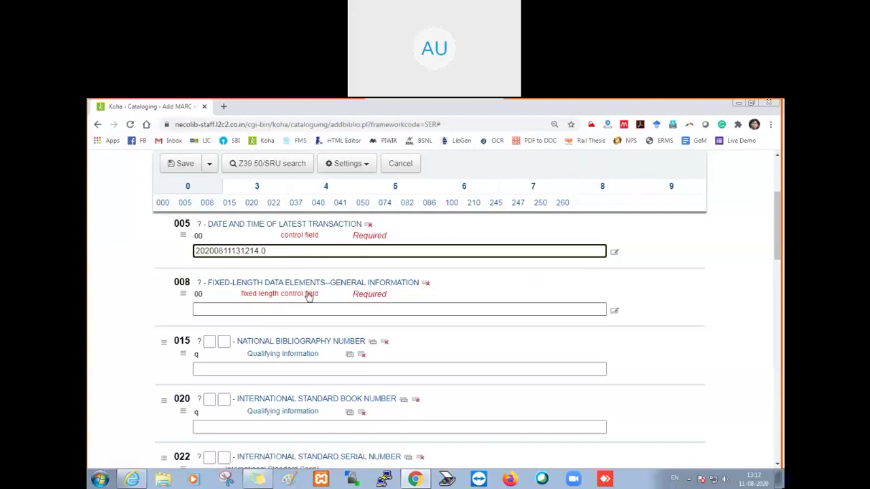
pyautogui.click(253, 311)
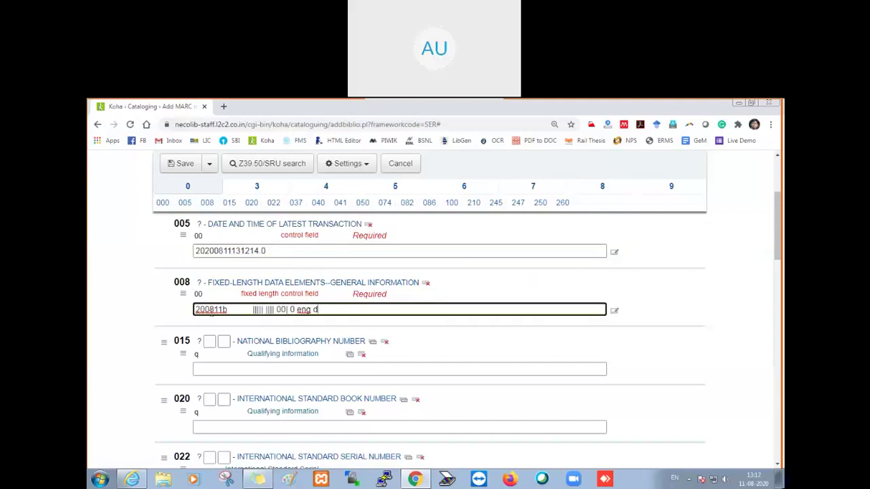
# In the 008 builder, set the type of date/publication status to c - Continuing resource currently published.
pyautogui.click(615, 312)
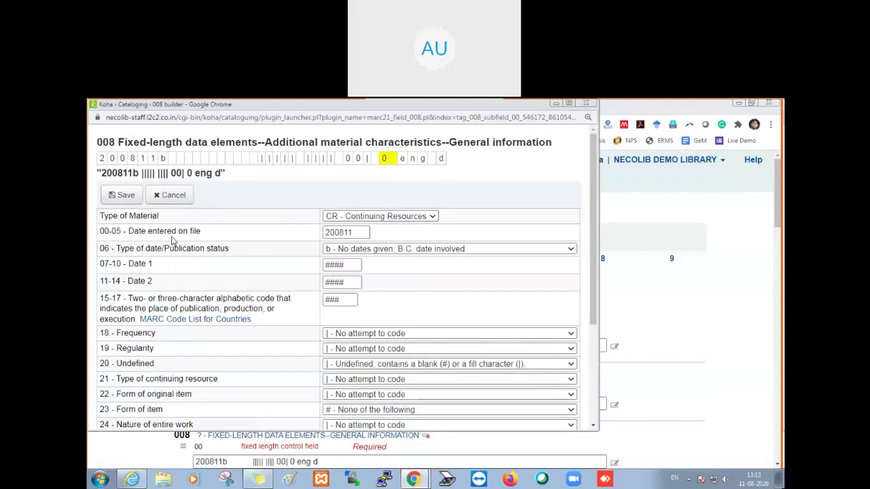
pyautogui.click(350, 234)
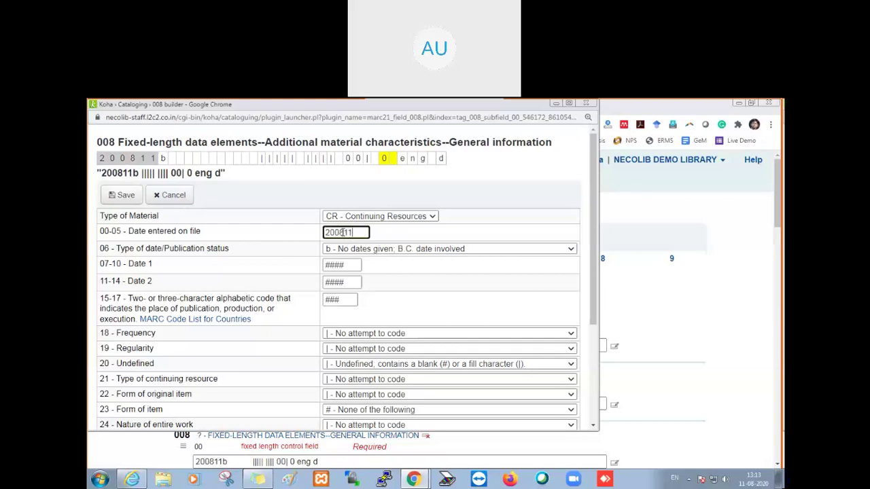
pyautogui.moveTo(337, 233); pyautogui.dragTo(341, 232)
pyautogui.click(332, 233)
pyautogui.click(395, 251)
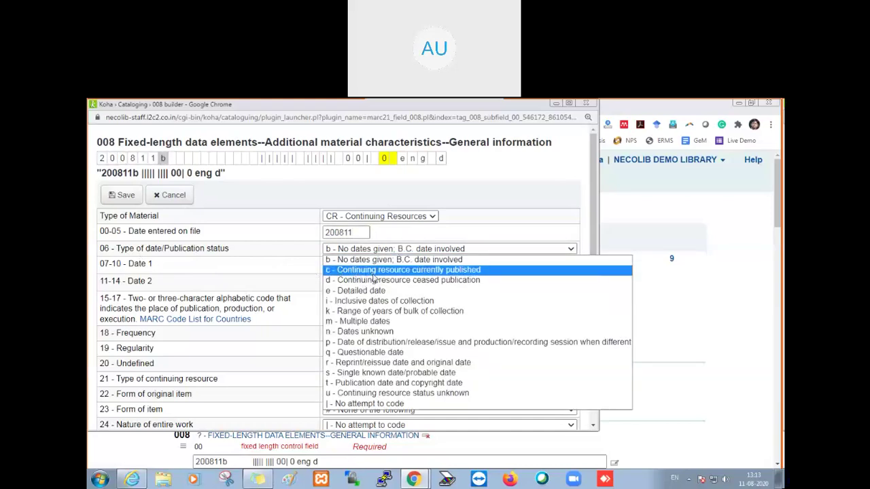
pyautogui.click(402, 272)
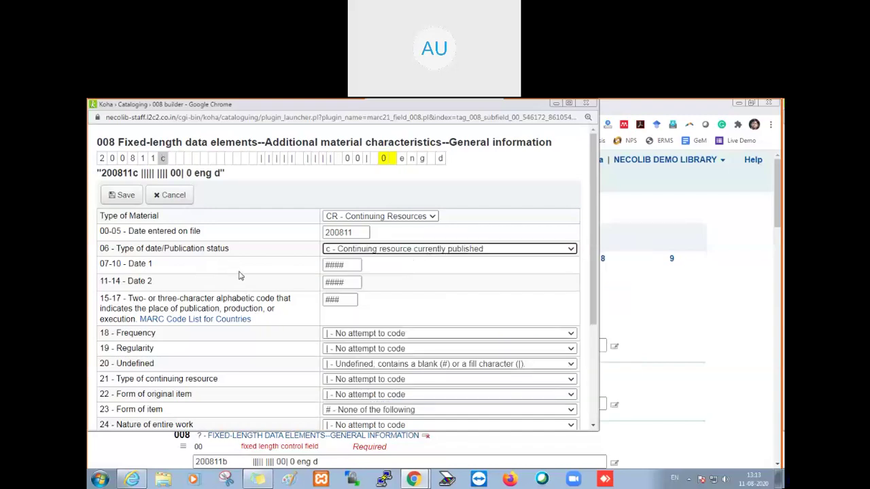
# Set Date 1 (positions 07-10) of the 008 field to 2018.
pyautogui.click(345, 266)
pyautogui.moveTo(345, 265); pyautogui.dragTo(325, 265)
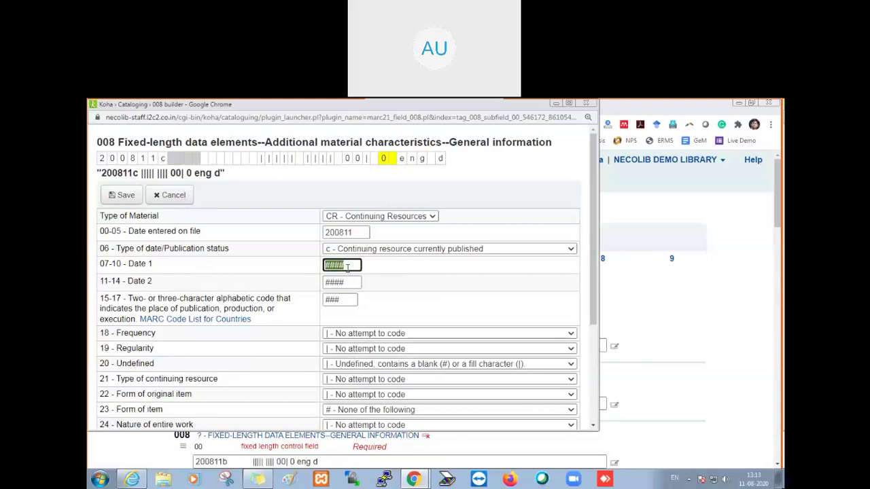
pyautogui.write('2015')
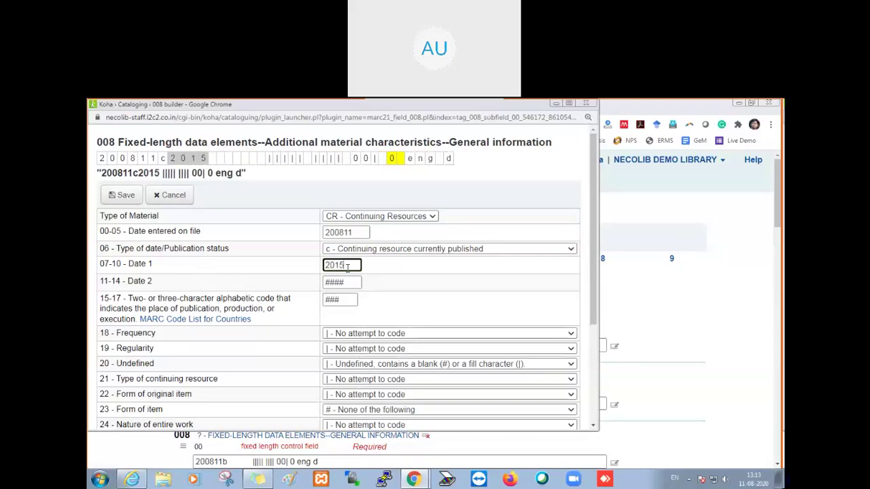
pyautogui.write('8')
pyautogui.click(347, 283)
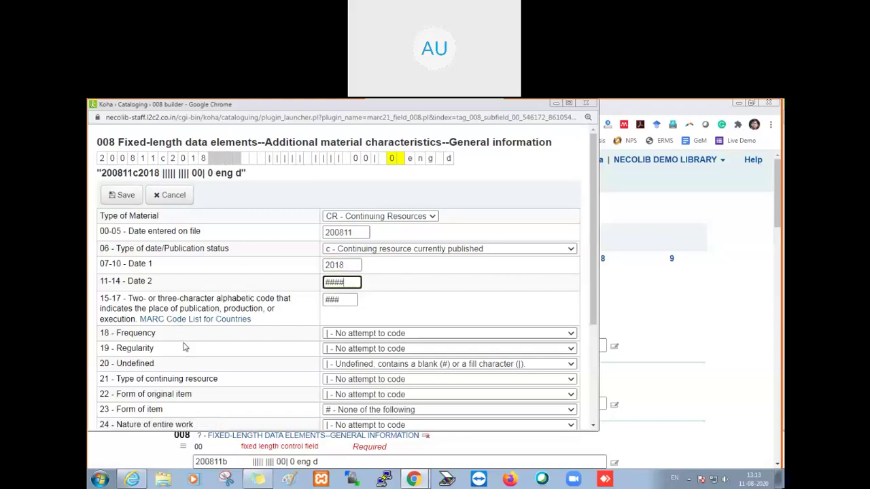
# Set the serial's frequency to m - Monthly and its regularity to r - Regular.
pyautogui.moveTo(120, 342)
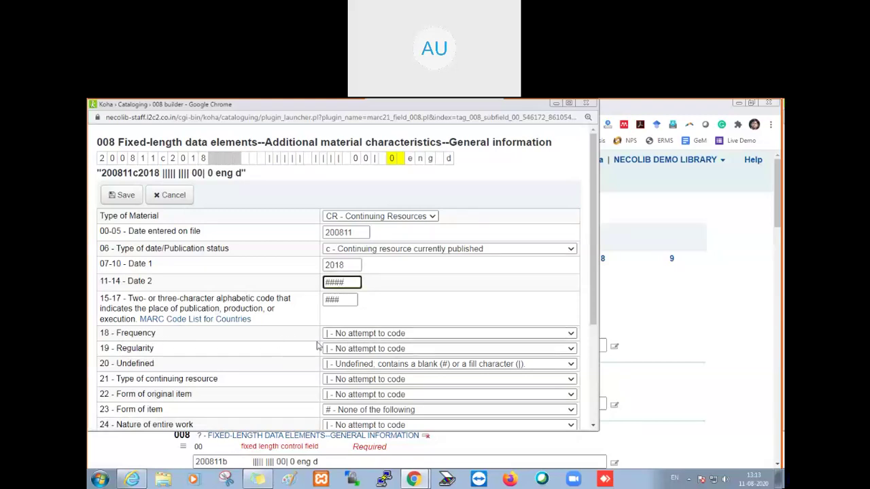
pyautogui.click(417, 334)
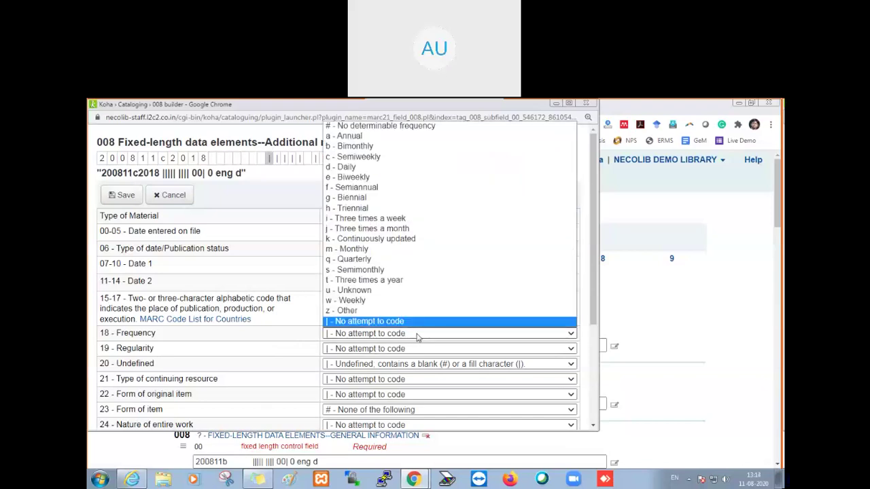
pyautogui.click(365, 251)
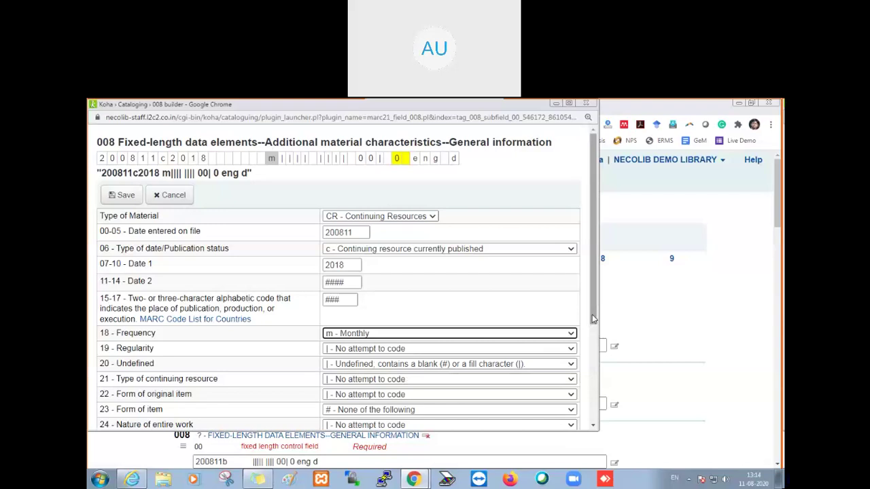
pyautogui.click(376, 350)
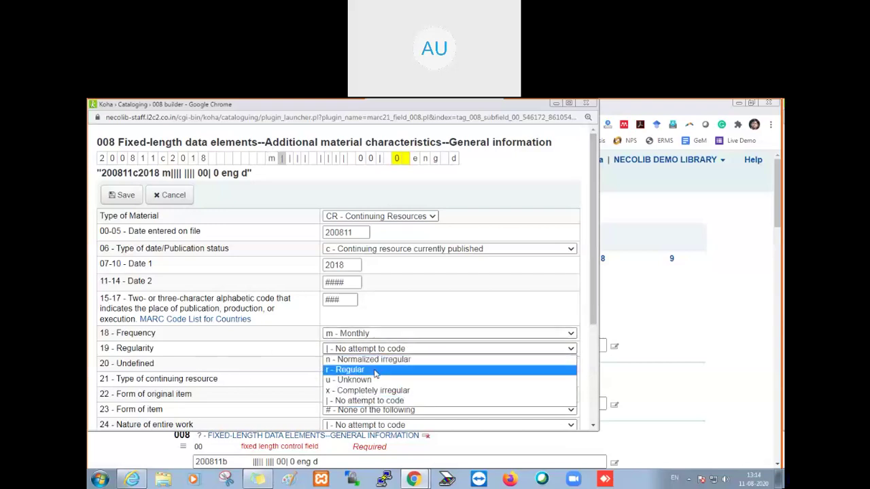
pyautogui.click(347, 369)
# Set the type of continuing resource to p - Periodical and save the 008 values to the record.
pyautogui.moveTo(595, 320); pyautogui.dragTo(595, 370)
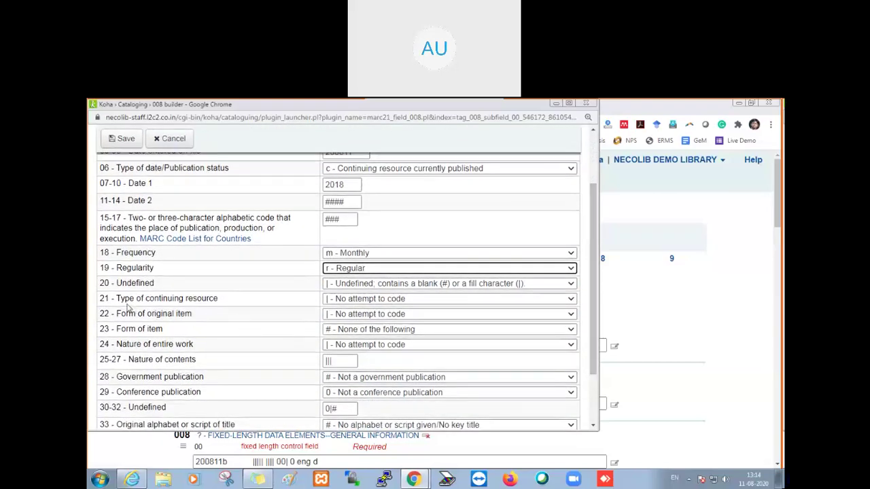
pyautogui.click(361, 301)
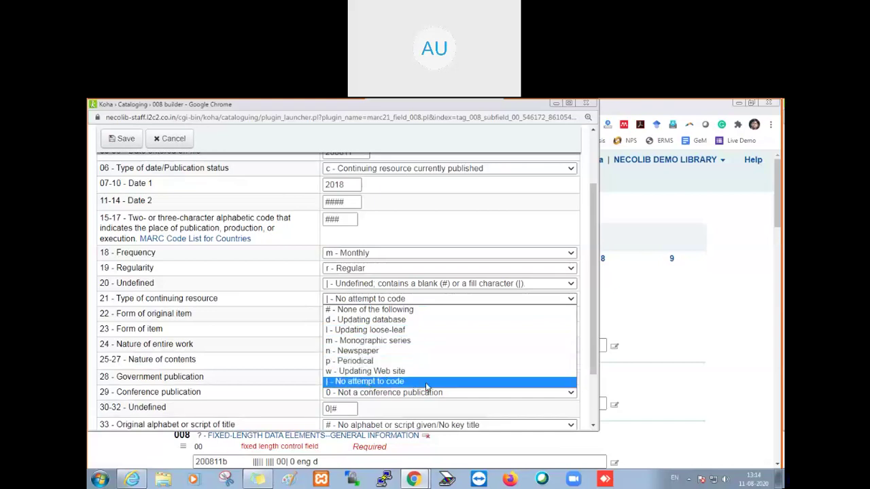
pyautogui.click(367, 365)
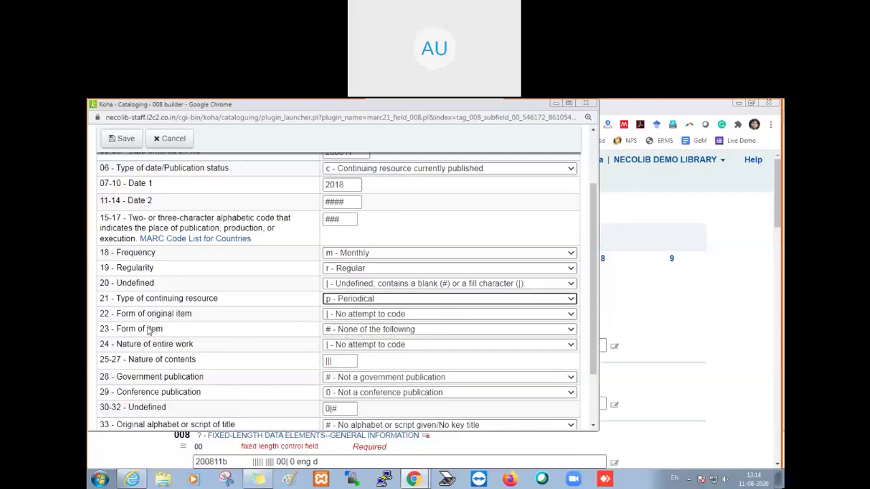
pyautogui.click(359, 316)
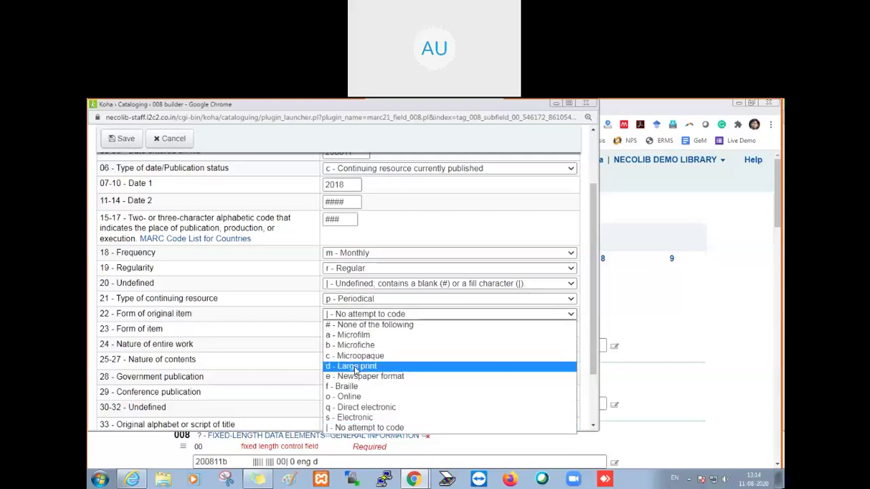
pyautogui.click(350, 317)
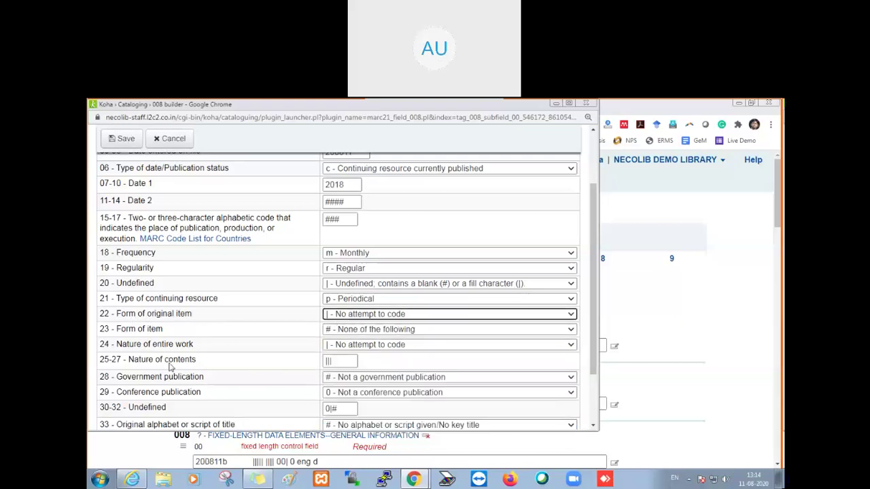
pyautogui.moveTo(593, 316); pyautogui.dragTo(594, 363)
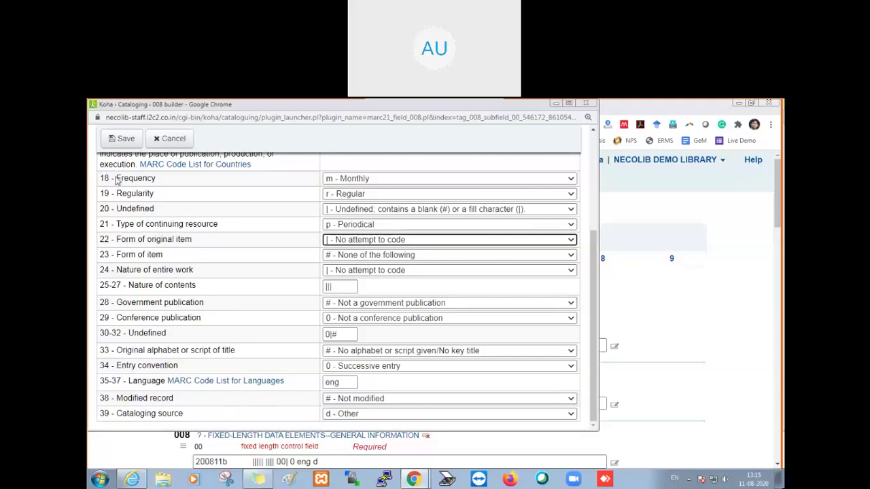
pyautogui.click(123, 138)
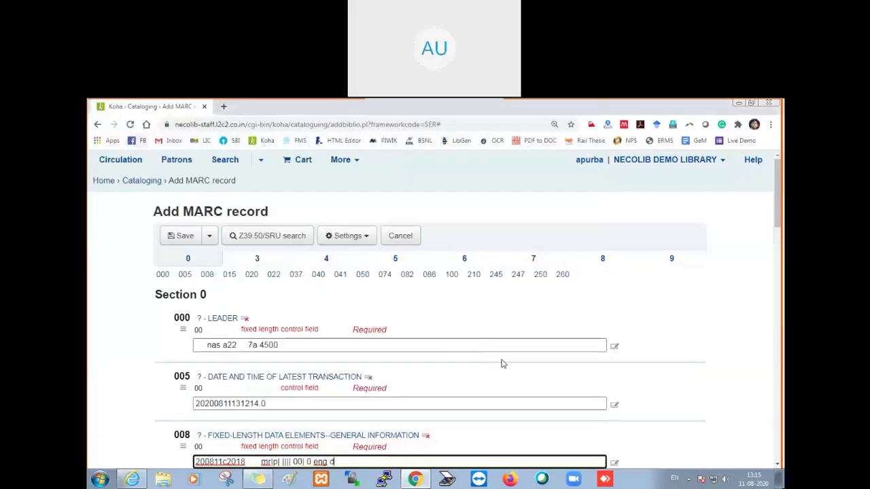
# Enter 215474 as the International Standard Serial Number in field 022 subfield a.
pyautogui.scroll(-2, 697, 352)
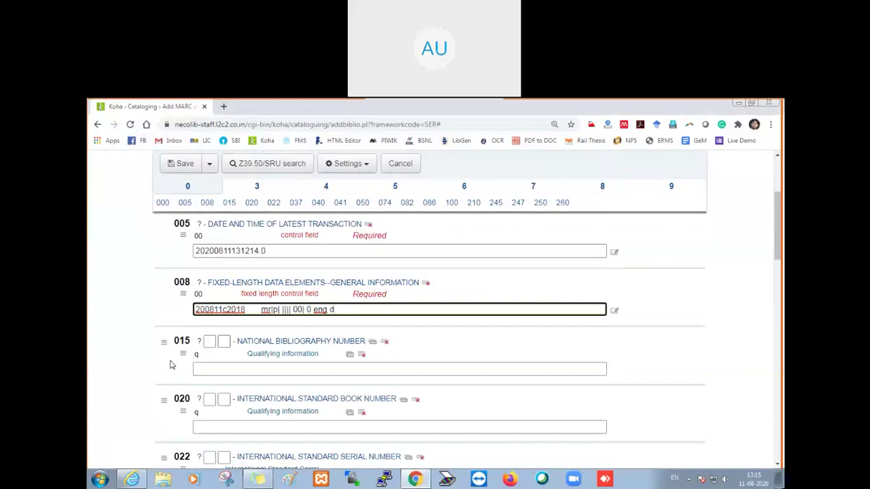
pyautogui.scroll(-1, 171, 352)
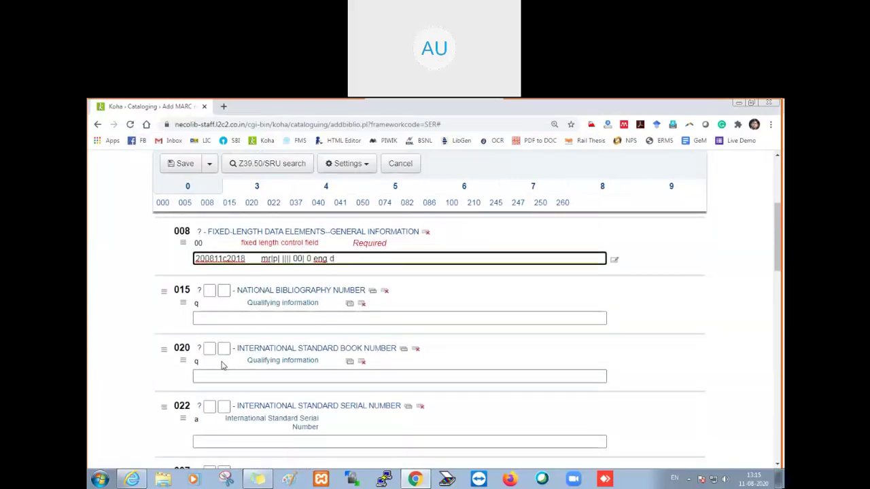
pyautogui.scroll(-1, 358, 318)
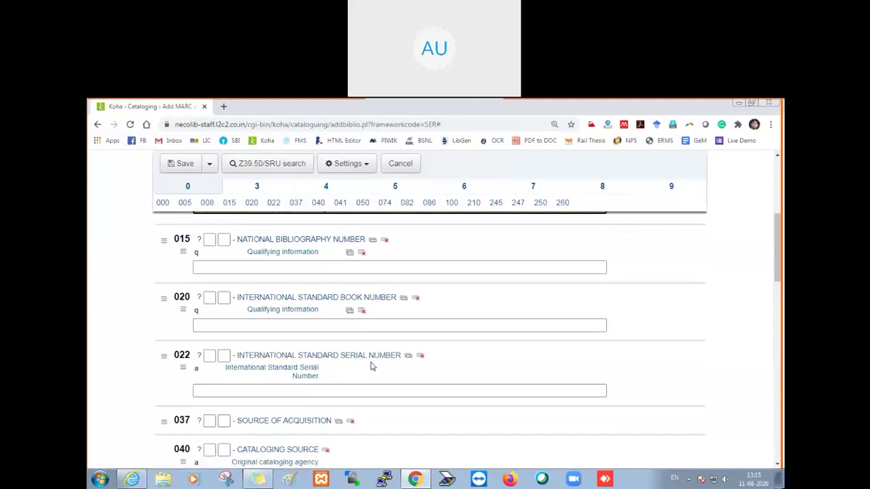
pyautogui.click(373, 389)
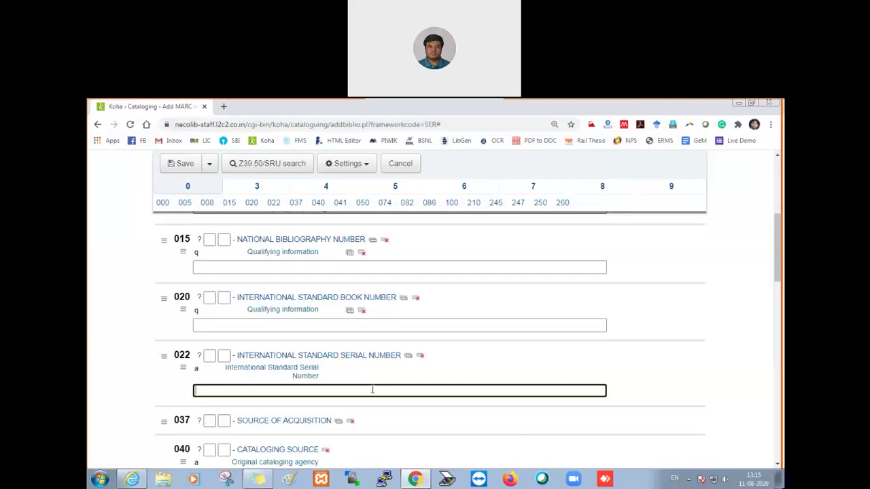
pyautogui.write('215474')
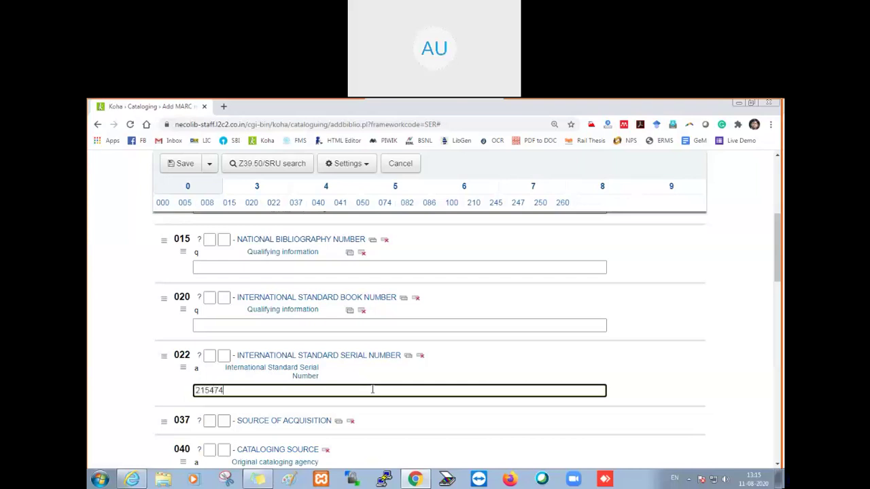
# Expand field 037 Source of Acquisition, look over its subfields and collapse it again.
pyautogui.scroll(-2, 372, 389)
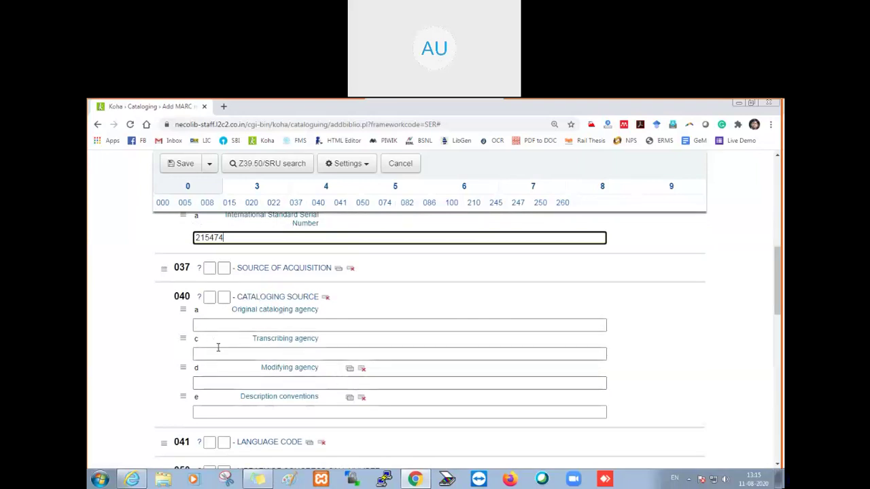
pyautogui.click(281, 270)
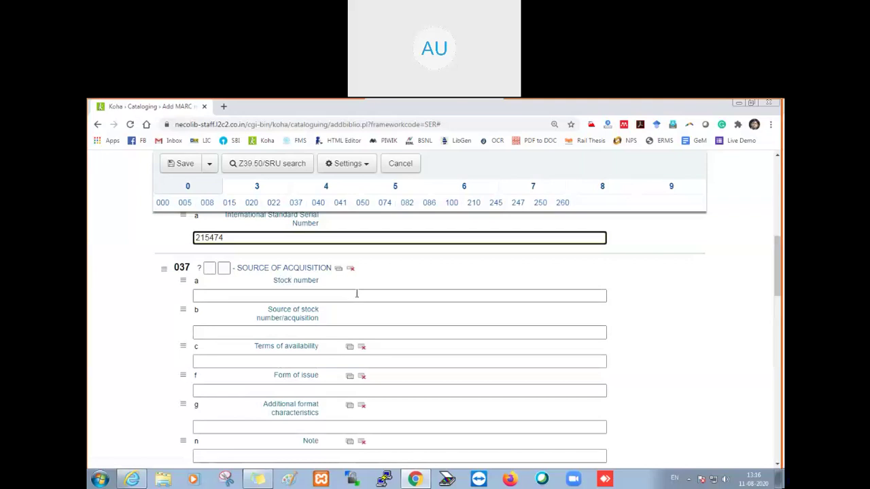
pyautogui.scroll(-2, 306, 323)
pyautogui.scroll(2, 307, 306)
pyautogui.click(313, 270)
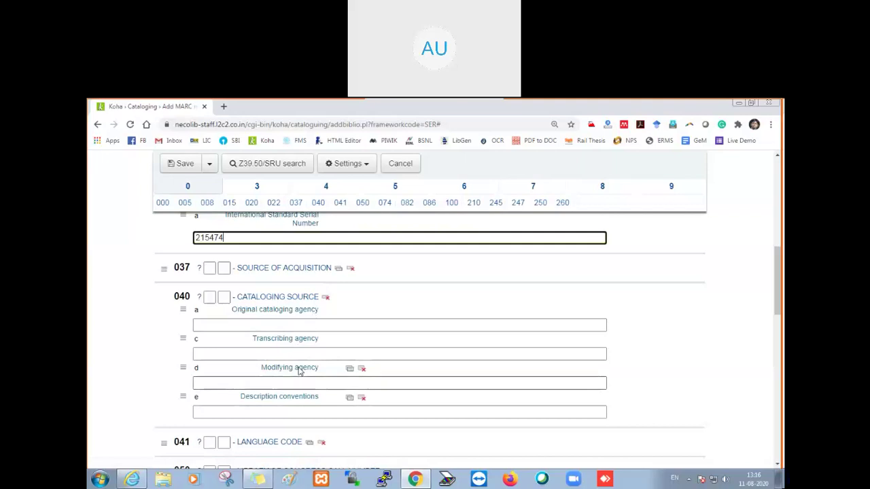
# Enter AUS as the original cataloging agency in field 040 subfield a.
pyautogui.click(298, 324)
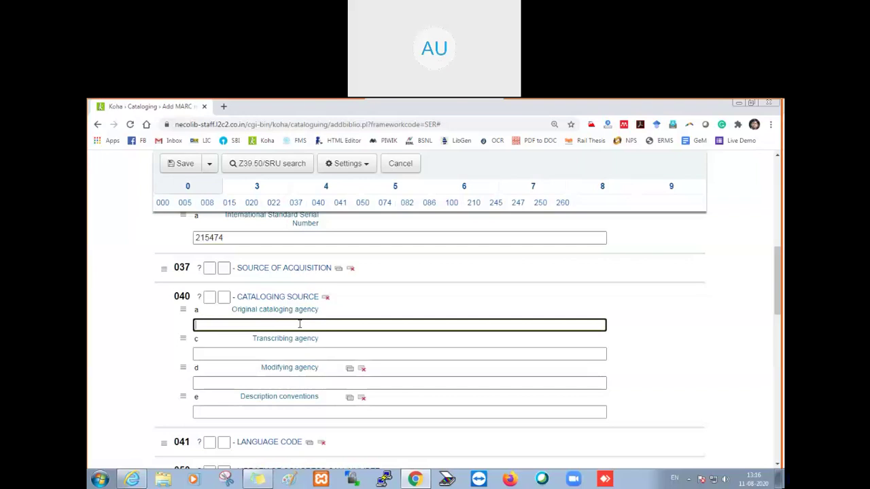
pyautogui.write('ad')
pyautogui.press('BackSpace')
pyautogui.press('BackSpace')
pyautogui.write('AUS')
# Expand field 041 Language Code and start editing subfield a, the language code of the text.
pyautogui.scroll(-3, 301, 325)
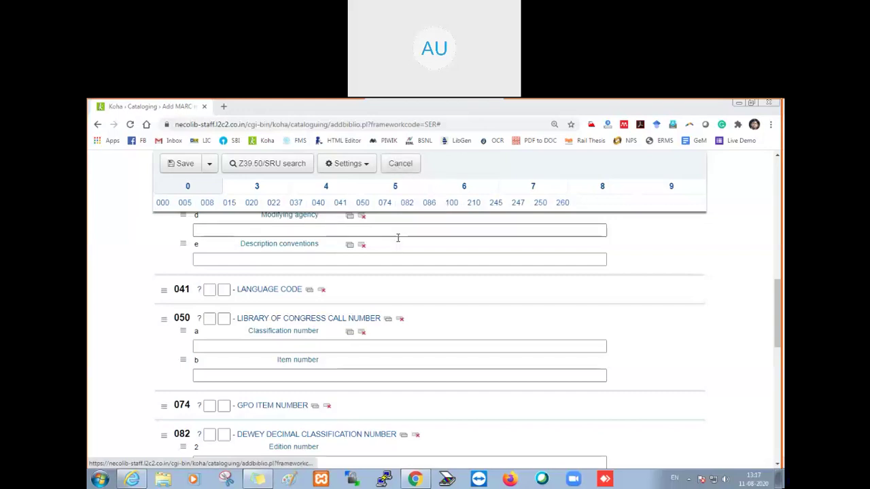
pyautogui.click(295, 291)
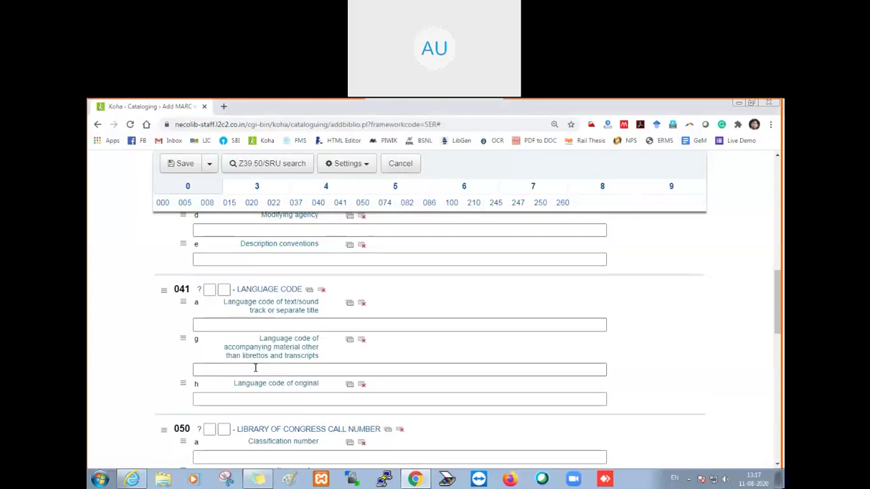
pyautogui.click(310, 327)
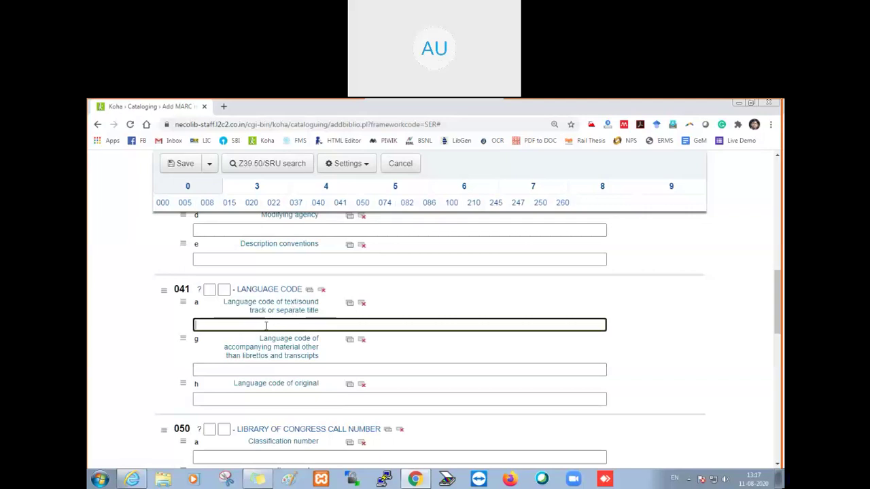
# Look up the MARC 21 documentation for field 041 and view the XML version of its MARC Code List for Languages.
pyautogui.click(199, 291)
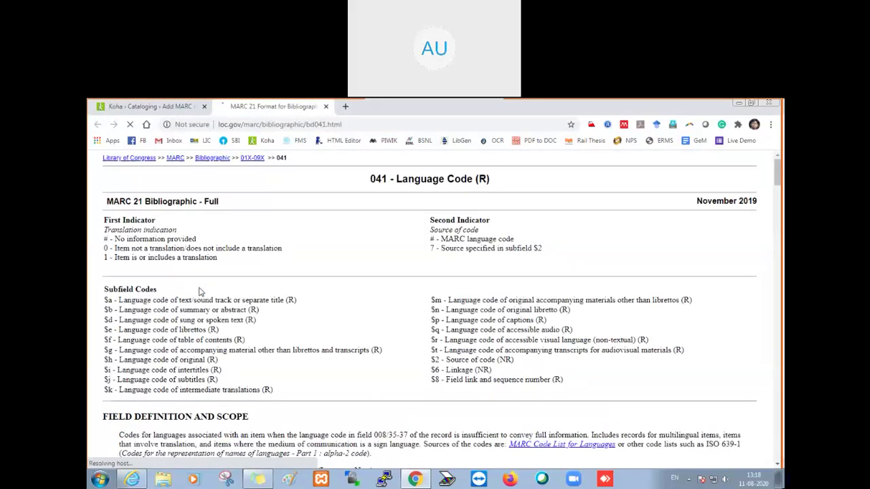
pyautogui.scroll(-3, 362, 323)
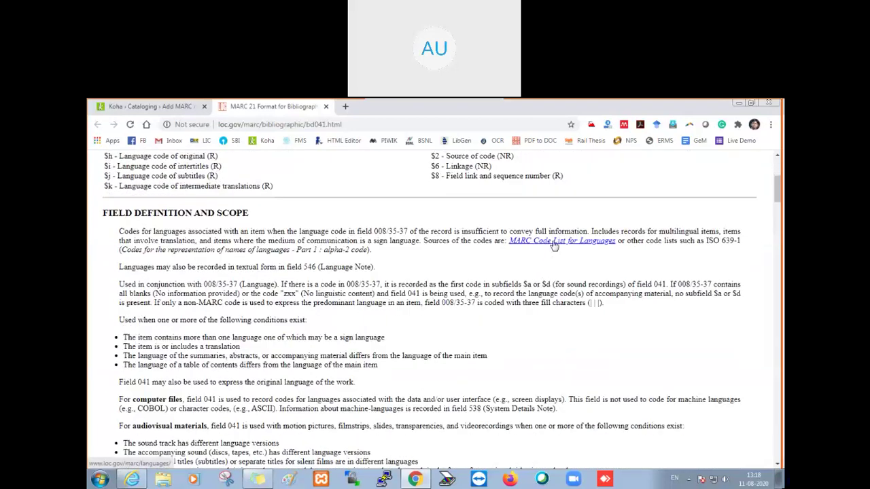
pyautogui.click(552, 242)
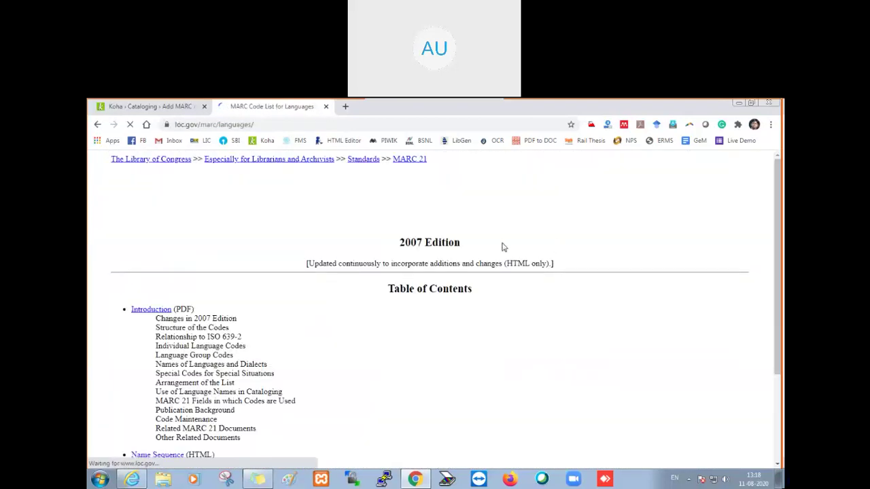
pyautogui.scroll(-2, 360, 297)
pyautogui.scroll(-1, 360, 297)
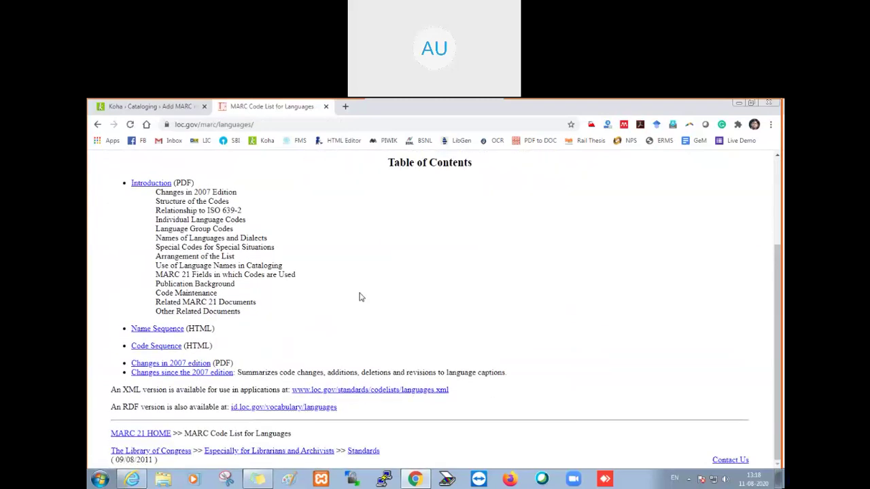
pyautogui.scroll(2, 360, 297)
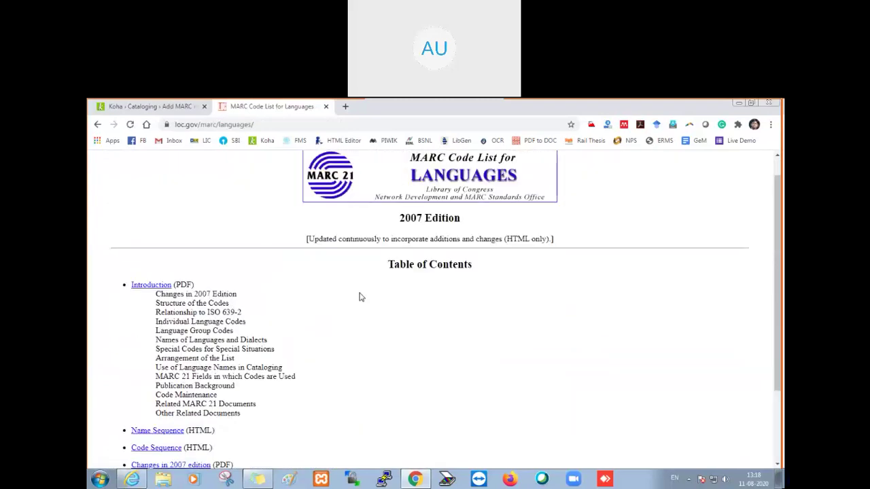
pyautogui.scroll(-2, 361, 297)
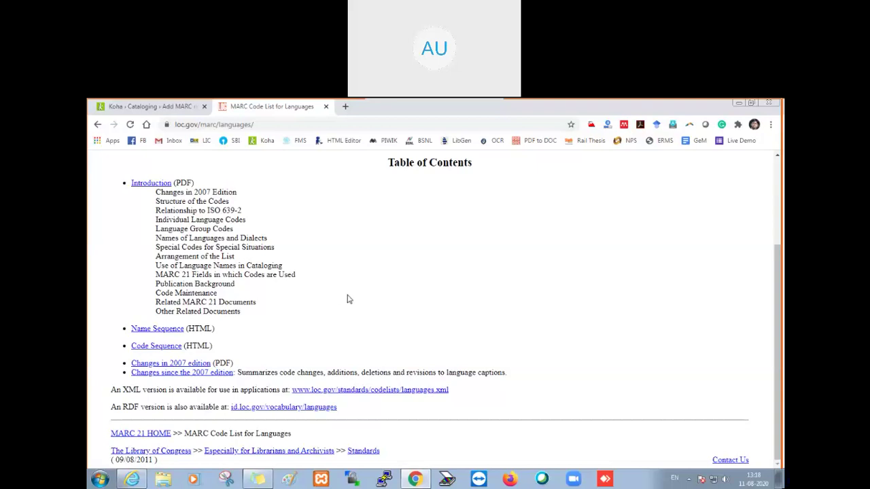
pyautogui.click(385, 392)
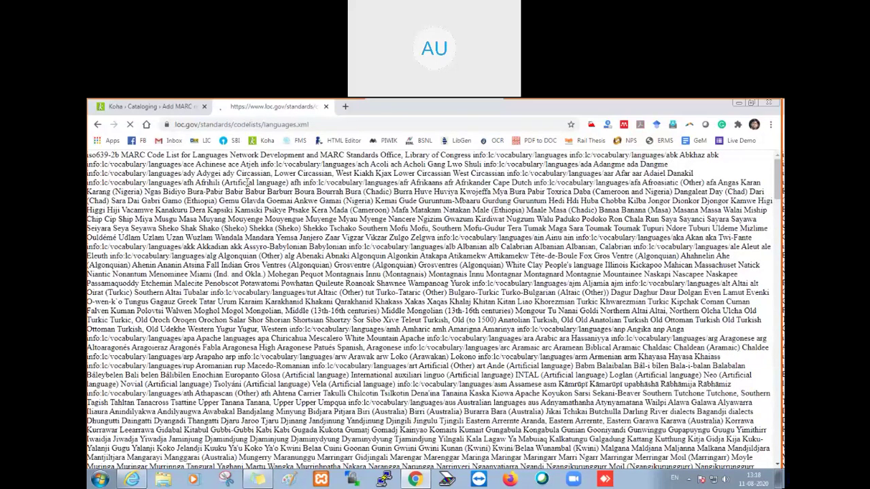
# Return to the Koha record and enter eng as the language code of the text in field 041 subfield a.
pyautogui.click(122, 107)
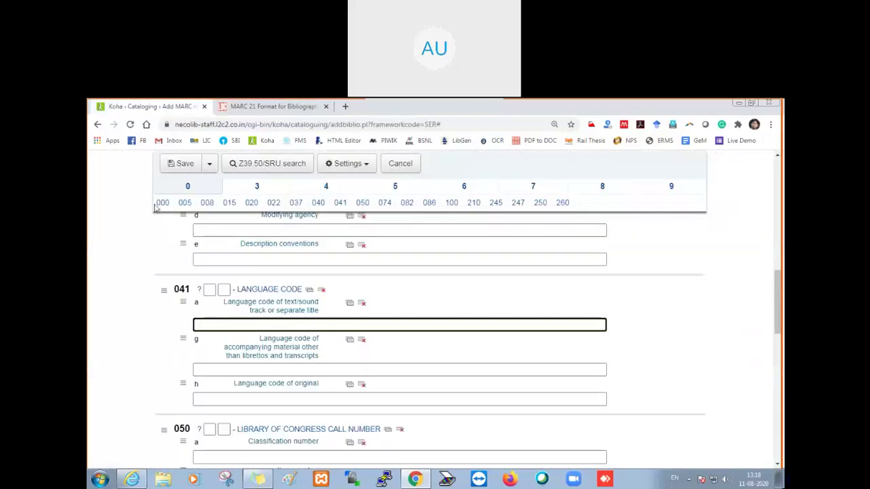
pyautogui.scroll(-1, 149, 375)
pyautogui.scroll(-1, 186, 292)
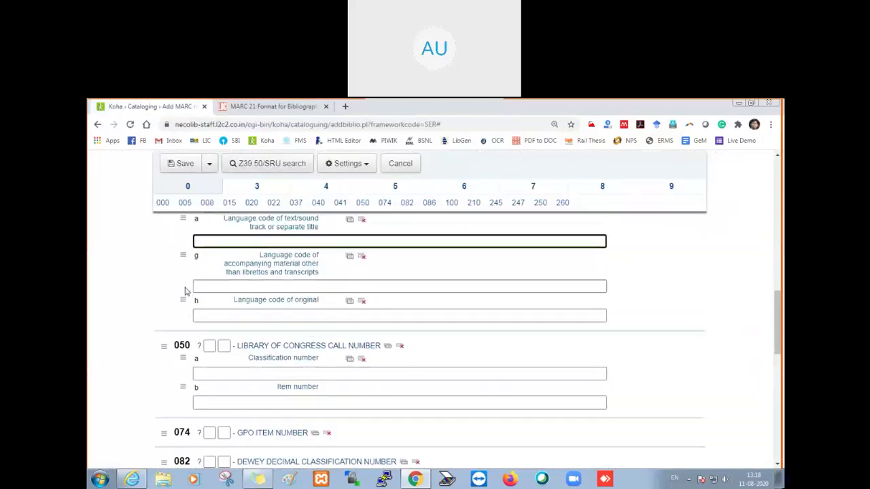
pyautogui.scroll(2, 204, 306)
pyautogui.write('eng')
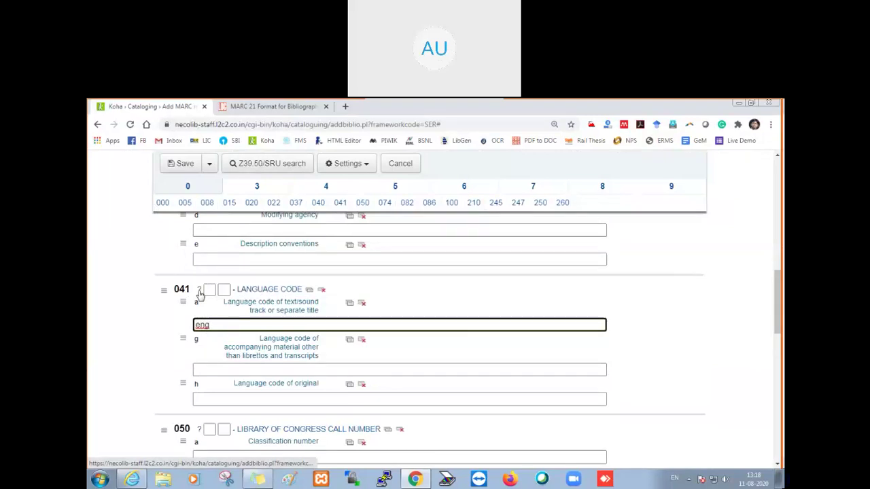
# Examine the MARC 21 documentation page for field 041, including its scope, indicators, subfield codes and input conventions.
pyautogui.click(273, 107)
pyautogui.scroll(-3, 329, 306)
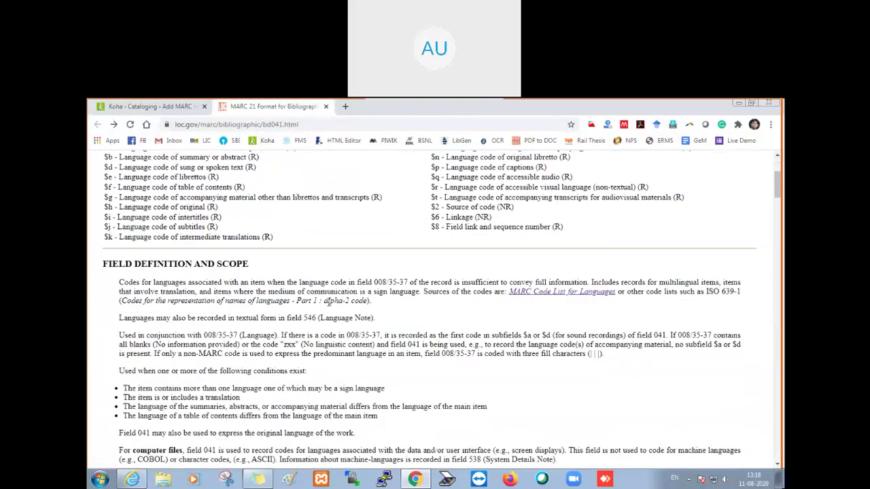
pyautogui.scroll(-3, 433, 310)
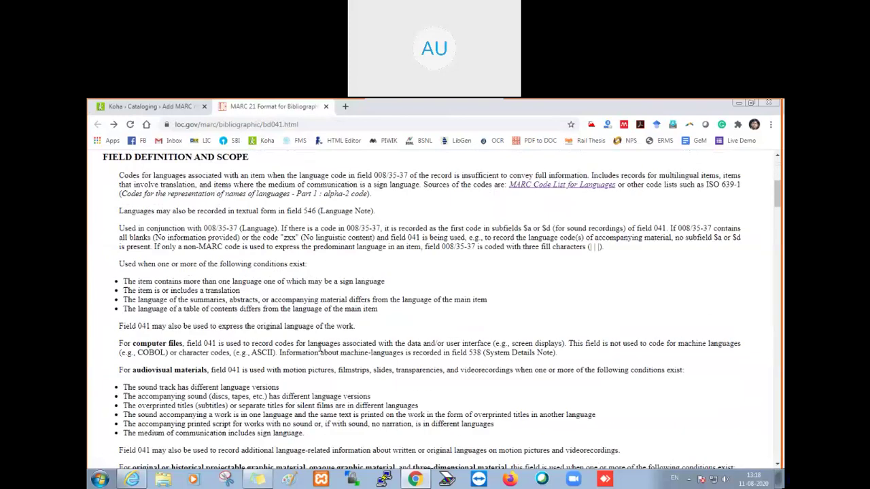
pyautogui.scroll(-6, 368, 344)
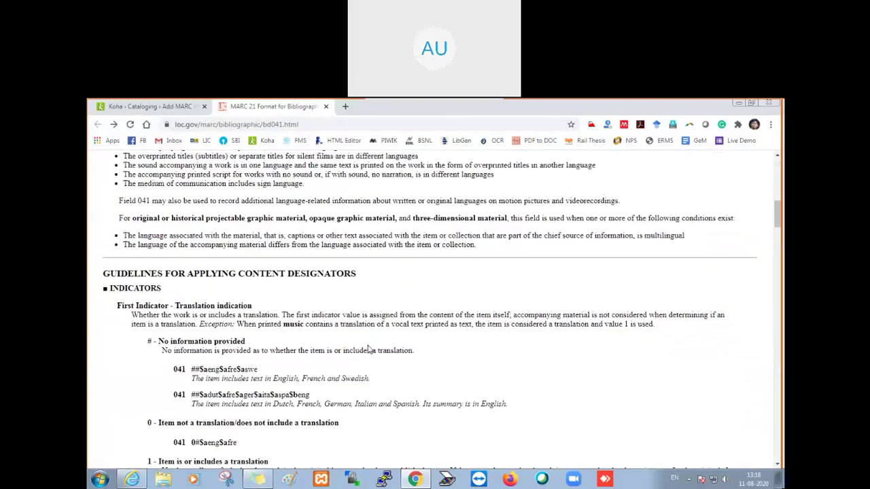
pyautogui.scroll(-4, 369, 349)
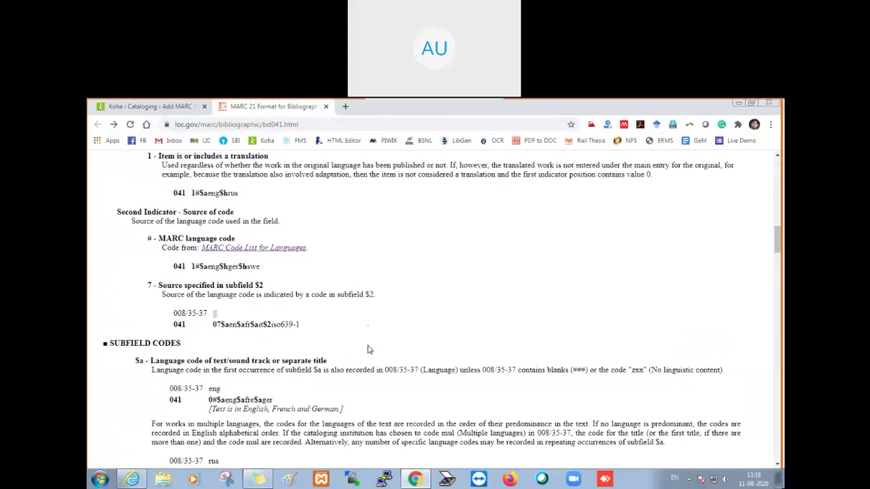
pyautogui.scroll(-20, 367, 349)
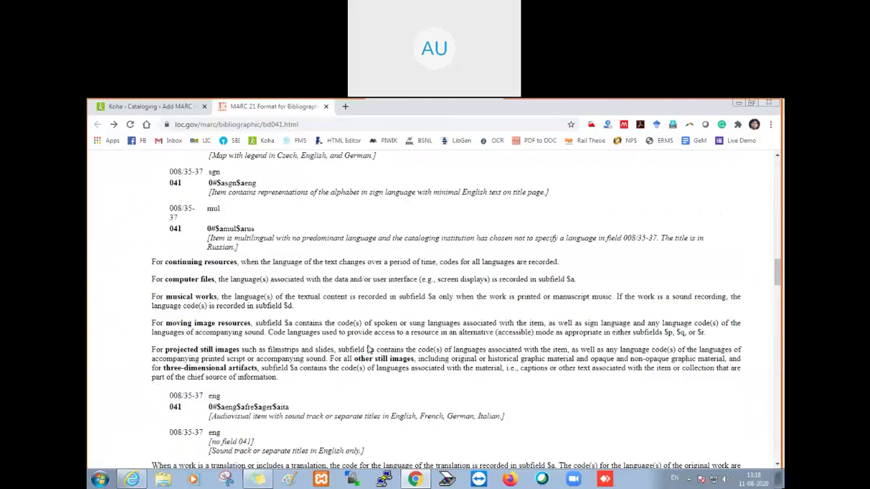
pyautogui.scroll(-8, 367, 350)
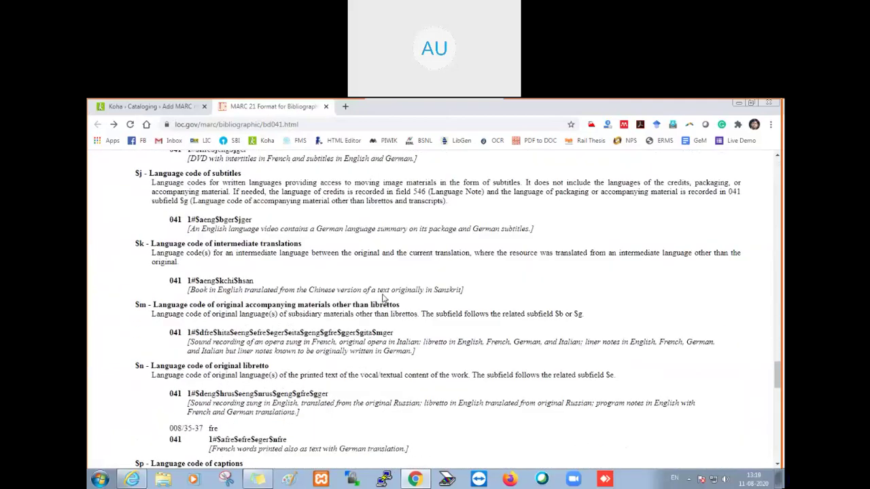
pyautogui.scroll(-8, 382, 299)
pyautogui.scroll(-10, 382, 299)
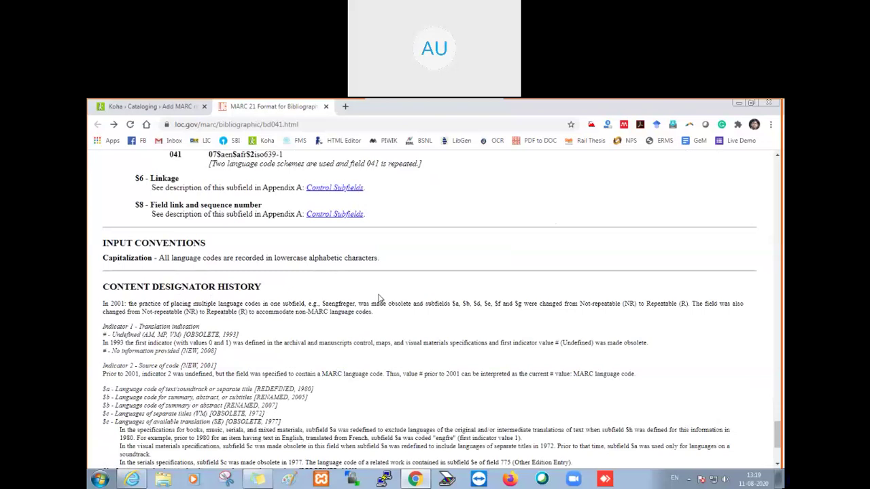
pyautogui.scroll(-4, 379, 299)
pyautogui.scroll(12, 379, 299)
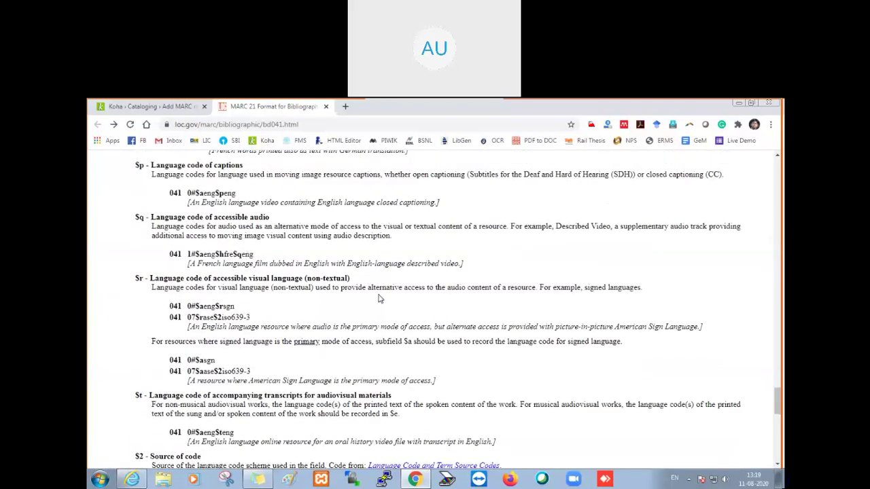
pyautogui.scroll(5, 380, 299)
# Return to the Koha record and set the edition number of field 082 Dewey Decimal Classification Number to 23.
pyautogui.click(146, 106)
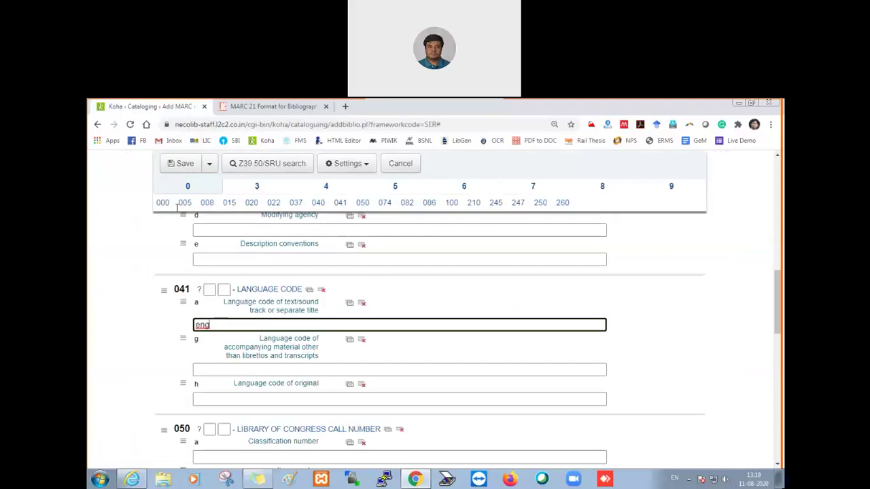
pyautogui.scroll(-3, 191, 370)
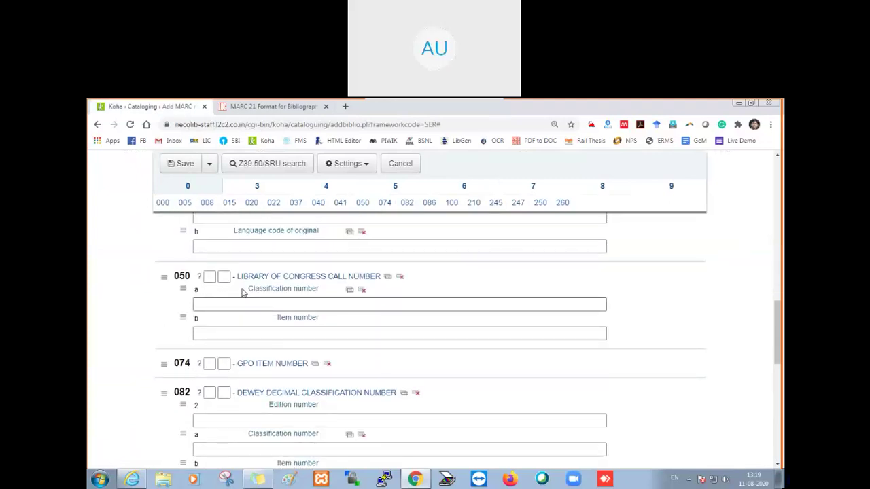
pyautogui.scroll(-1, 262, 353)
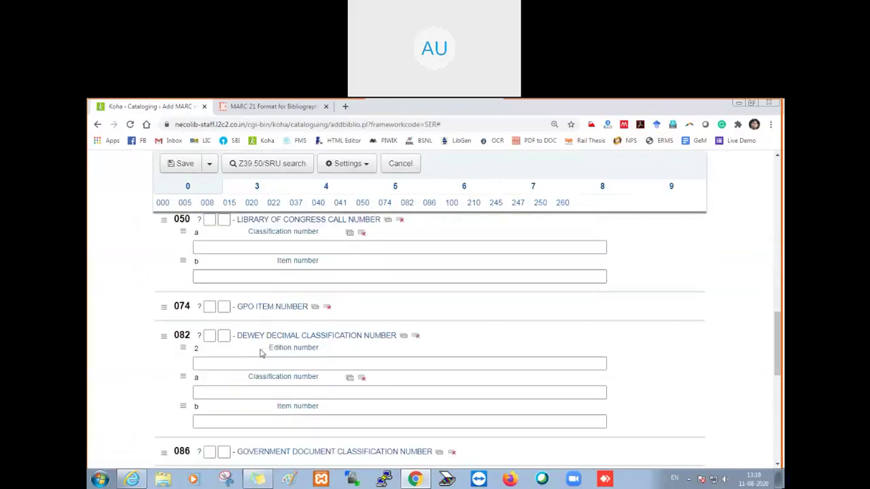
pyautogui.scroll(-2, 261, 354)
pyautogui.scroll(1, 260, 353)
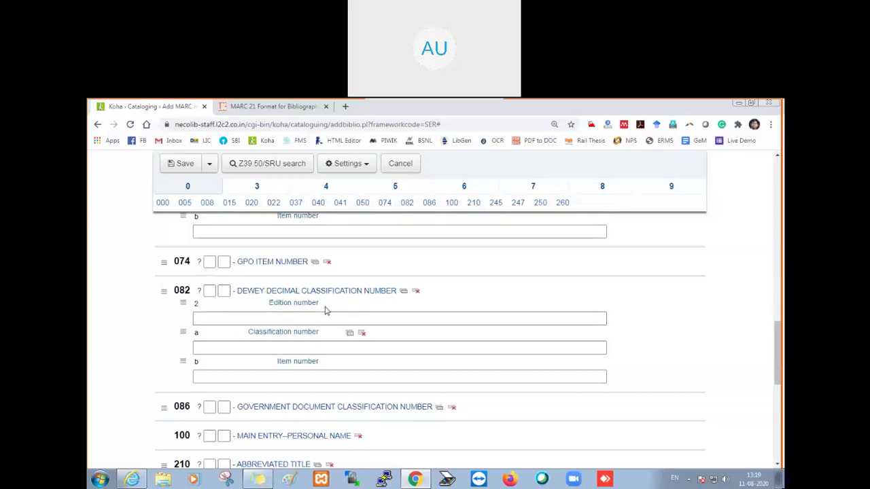
pyautogui.click(299, 319)
pyautogui.write('23')
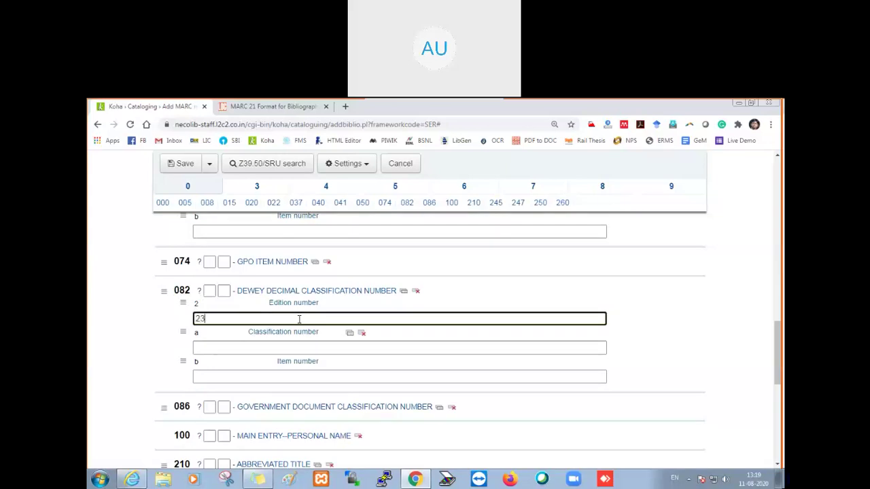
# Enter 321.5 as the classification number in field 082 subfield a.
pyautogui.click(244, 348)
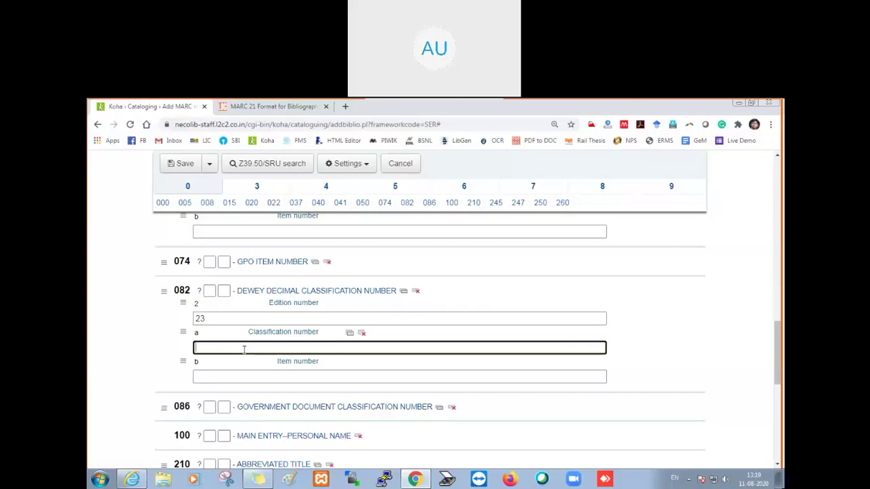
pyautogui.write('321.5')
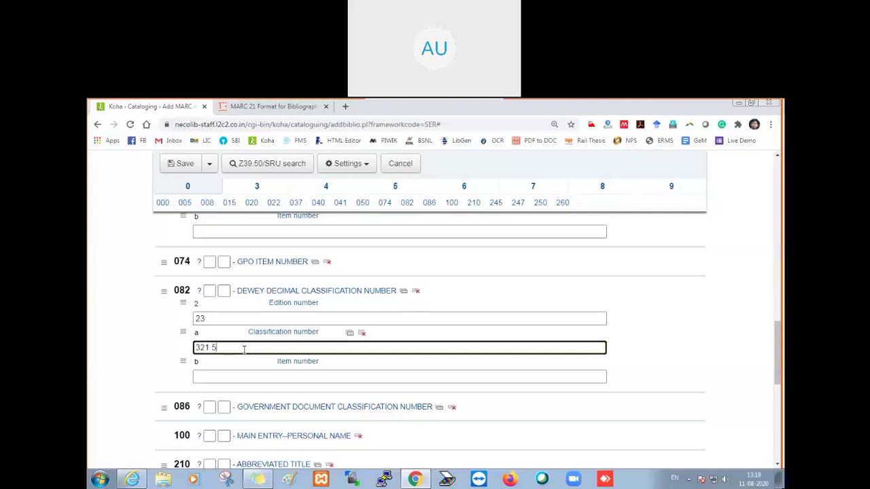
# Expand field 210 Abbreviated Title and enter Journal of Labour Economics as the title in field 245 subfield a.
pyautogui.scroll(-1, 244, 349)
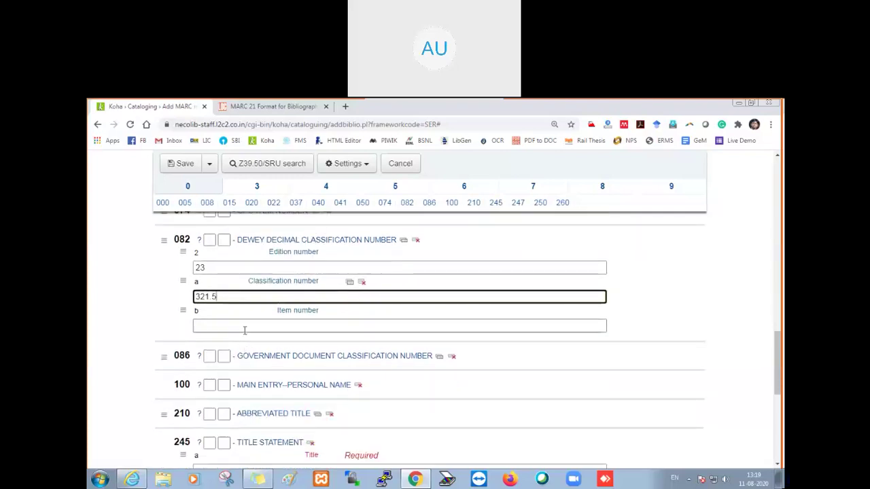
pyautogui.scroll(-2, 211, 310)
pyautogui.scroll(1, 204, 312)
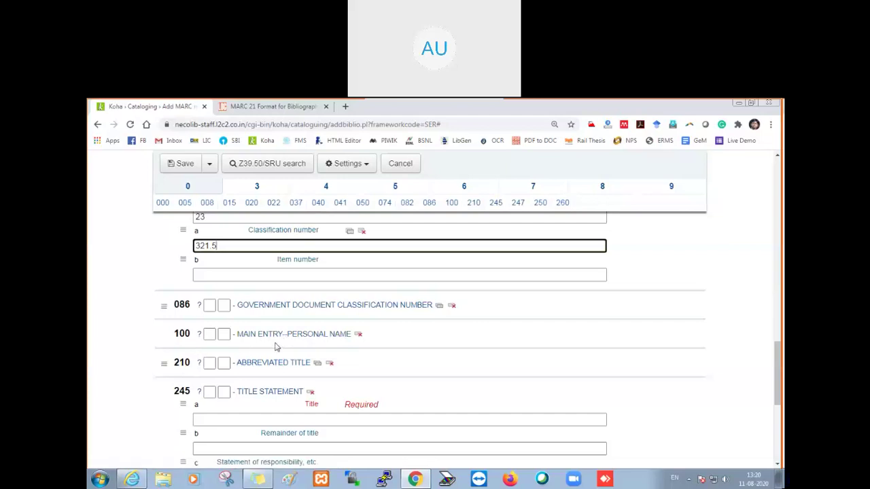
pyautogui.scroll(-1, 293, 342)
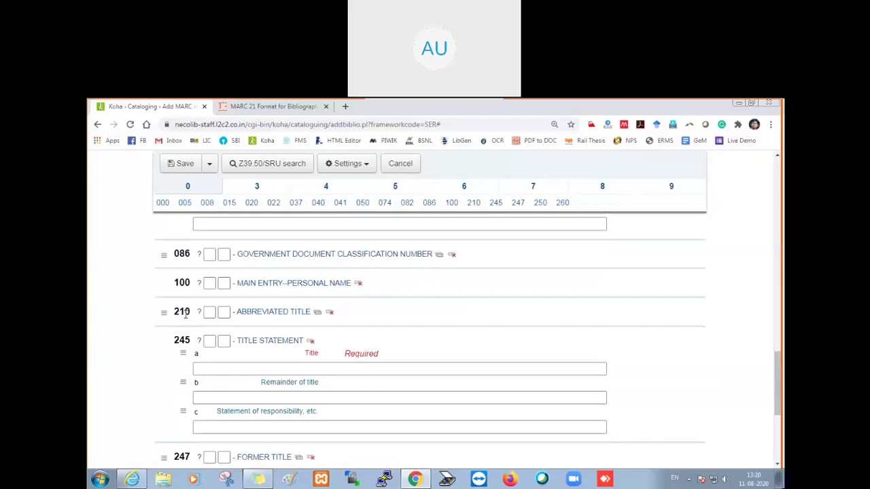
pyautogui.click(276, 314)
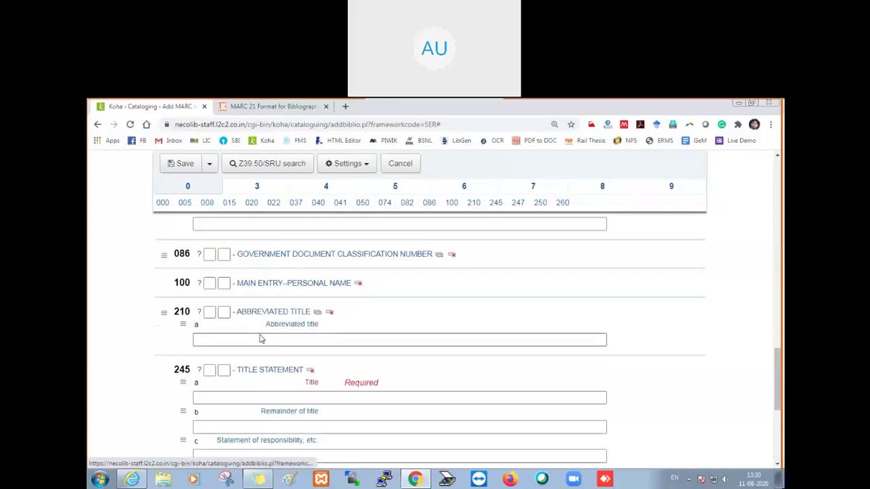
pyautogui.scroll(-2, 214, 347)
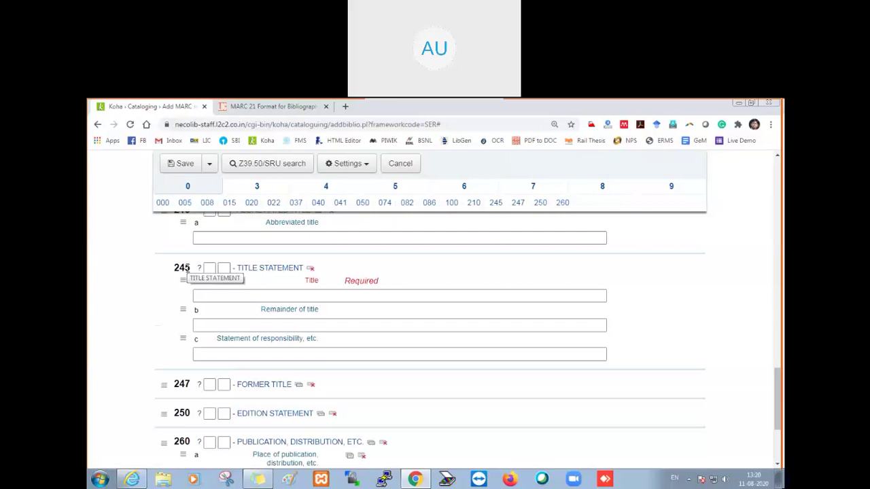
pyautogui.click(221, 299)
pyautogui.write('Journal of')
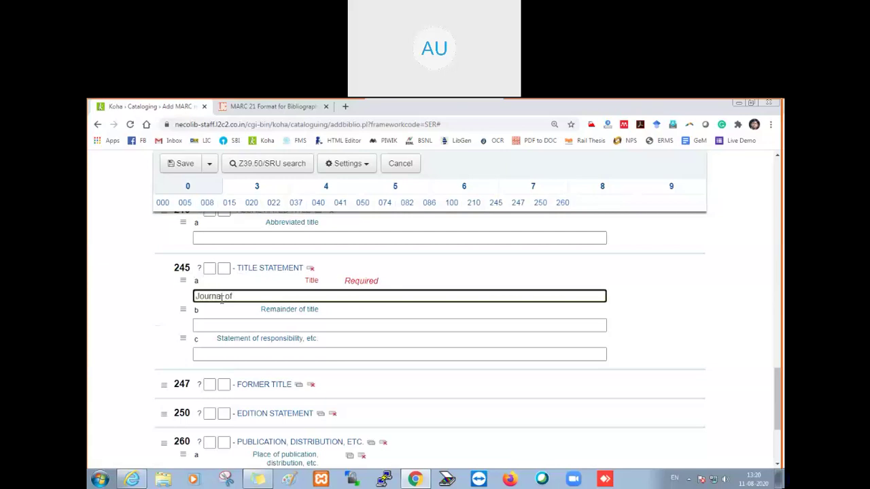
pyautogui.write(' Labour Economics')
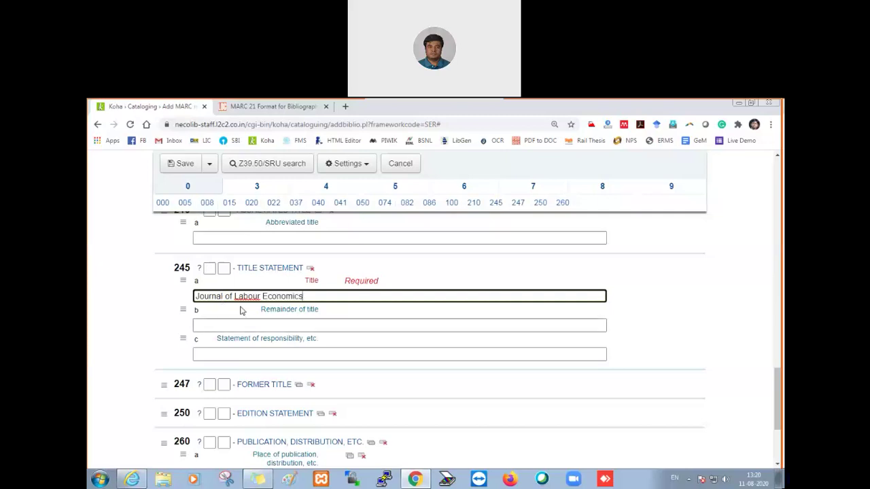
# Expand field 247 Former Title to view its title and remainder of title subfields, and collapse it again.
pyautogui.click(304, 324)
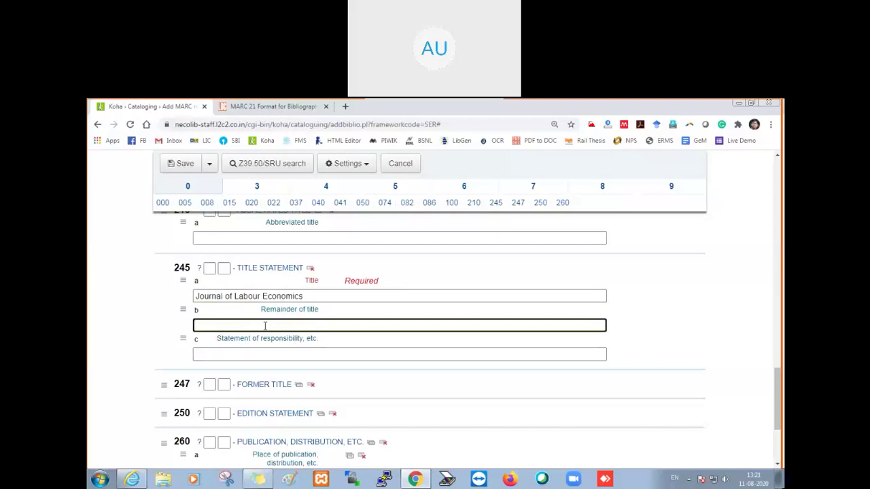
pyautogui.scroll(-1, 246, 349)
pyautogui.scroll(-1, 253, 351)
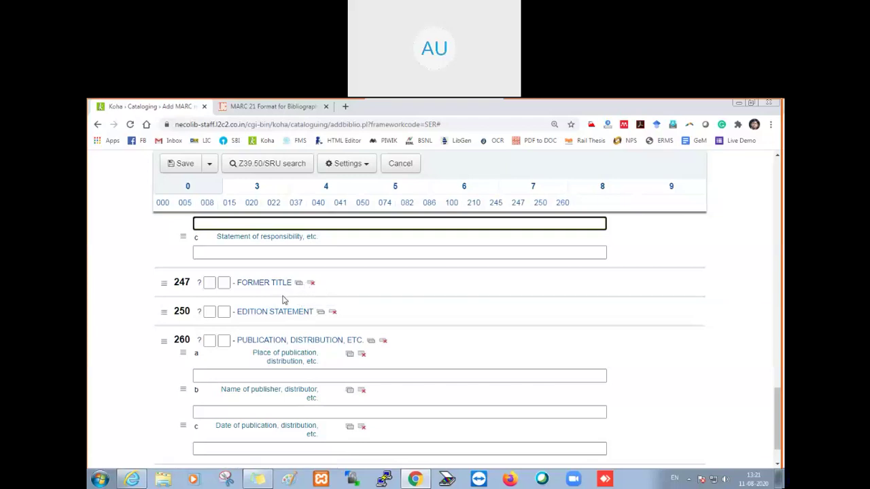
pyautogui.click(286, 289)
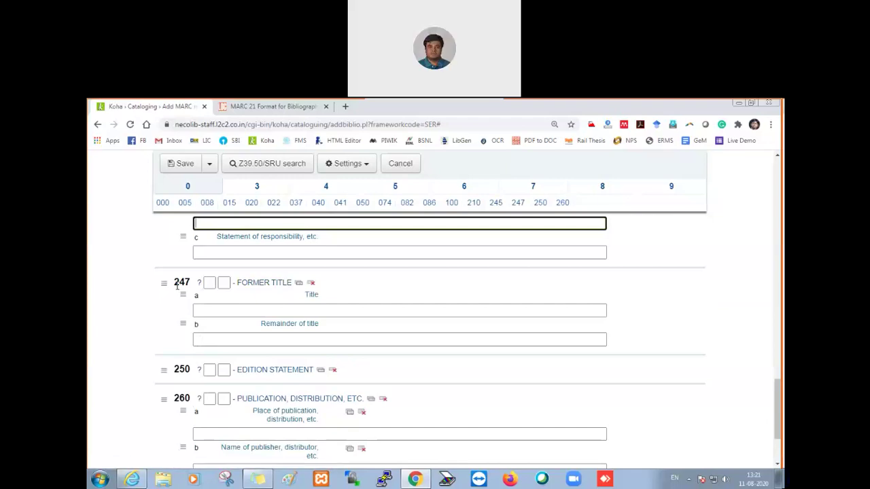
pyautogui.click(269, 286)
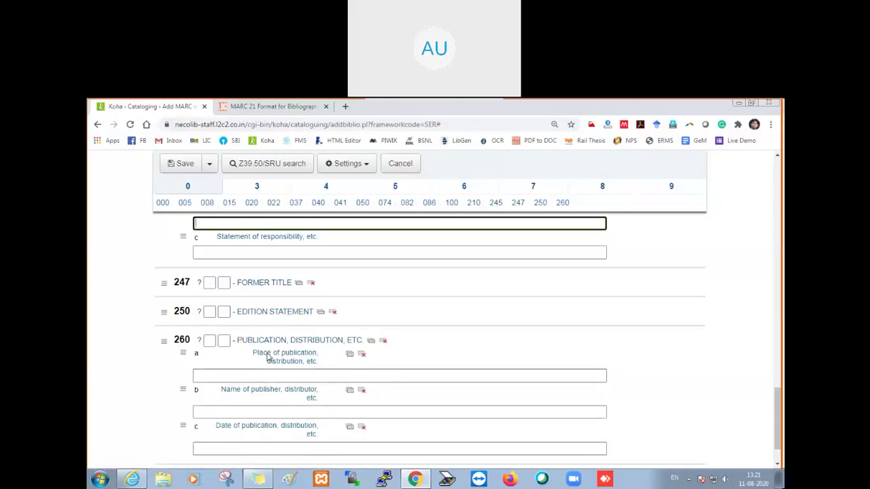
# Begin the place of publication in field 260 subfield a with the word New.
pyautogui.scroll(-1, 315, 360)
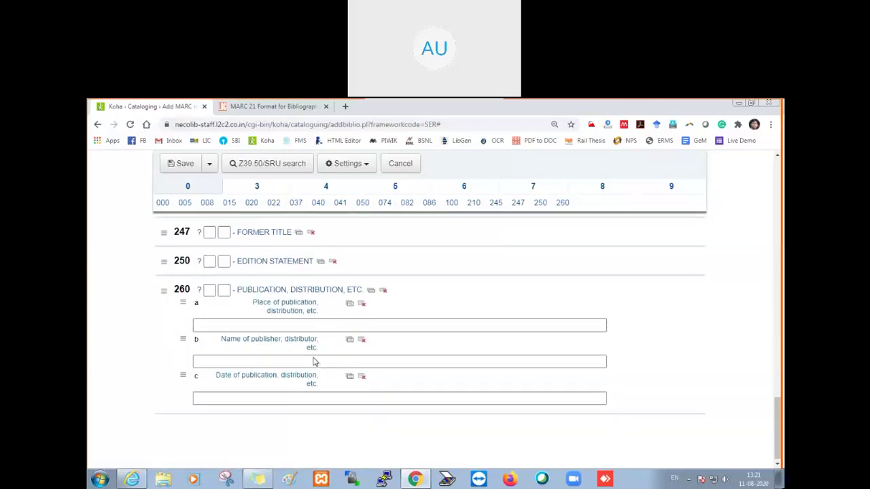
pyautogui.click(282, 326)
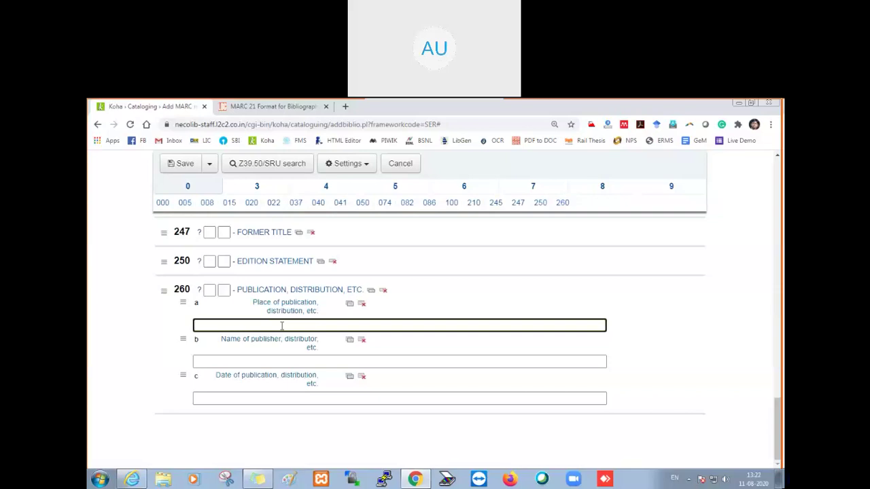
pyautogui.write('New')
pyautogui.hotkey('ctrl', 'shift', 'd')
pyautogui.write('e')
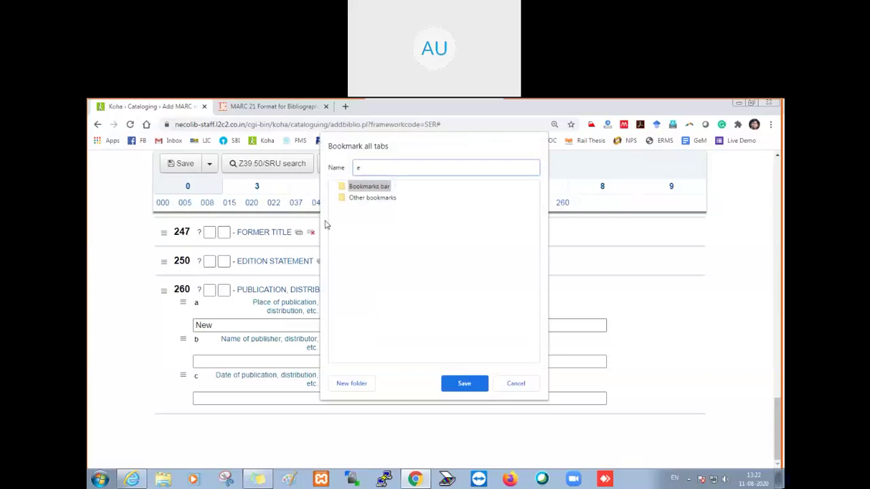
pyautogui.click(516, 384)
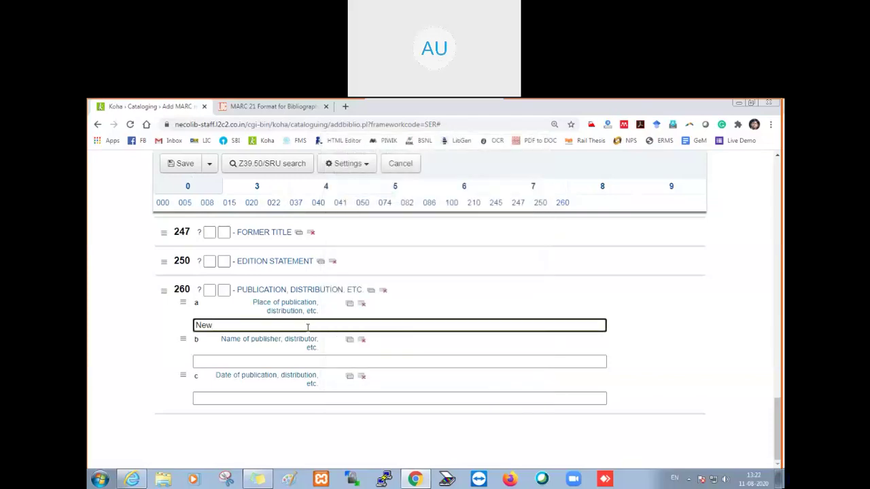
# Complete the place of publication in field 260 as New Delhi and enter Association of Economists as the publisher name in subfield b.
pyautogui.write('Delhi')
pyautogui.press('Tab')
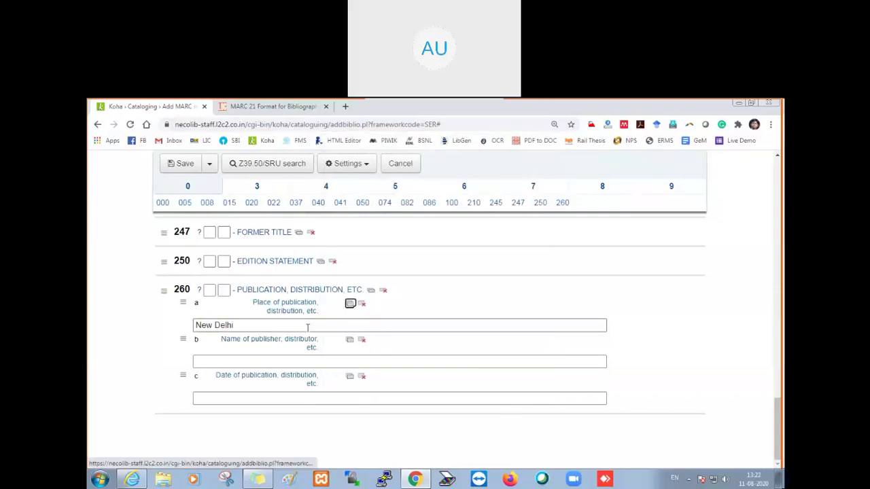
pyautogui.click(284, 362)
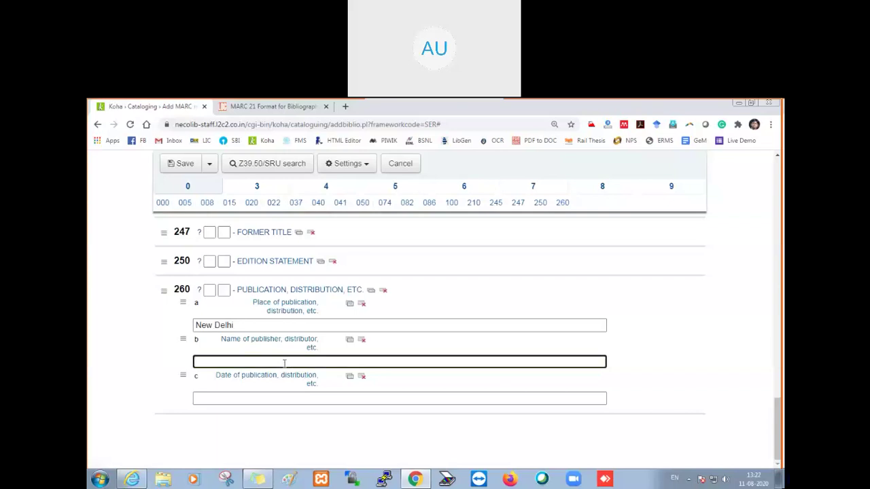
pyautogui.write('Association of Econ')
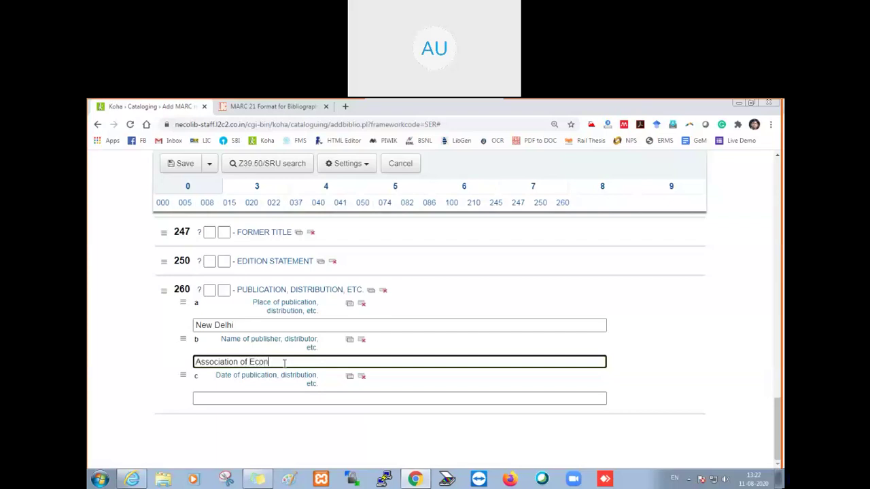
pyautogui.write('omists')
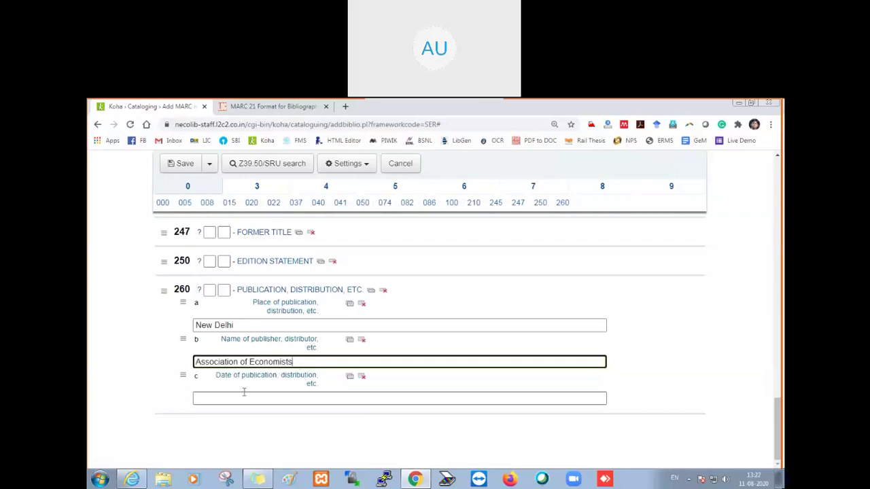
# Examine the section 3 fields, particularly 362 Dates of Publication and/or Sequential Designation, and return to the section 0 field 260.
pyautogui.click(251, 399)
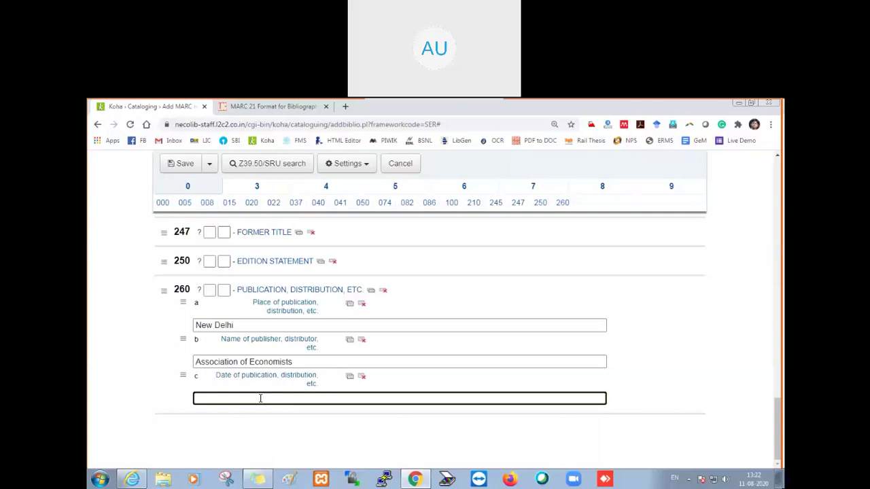
pyautogui.click(261, 194)
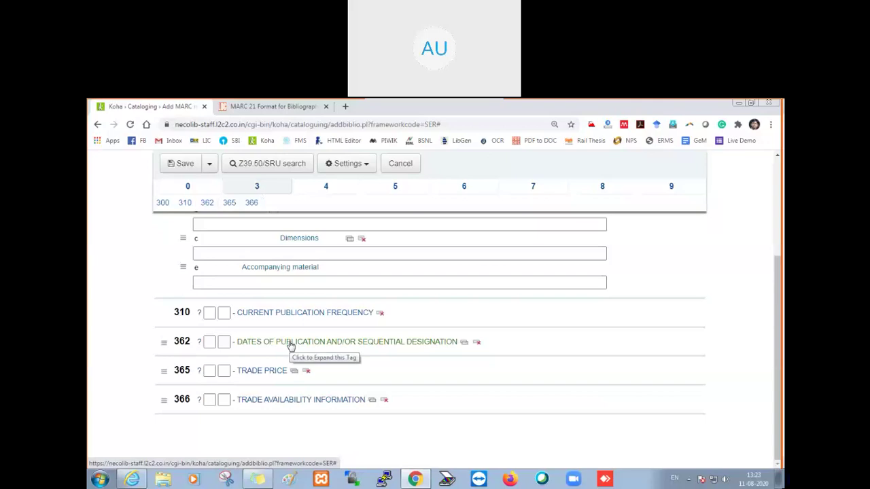
pyautogui.click(199, 193)
pyautogui.scroll(-5, 272, 347)
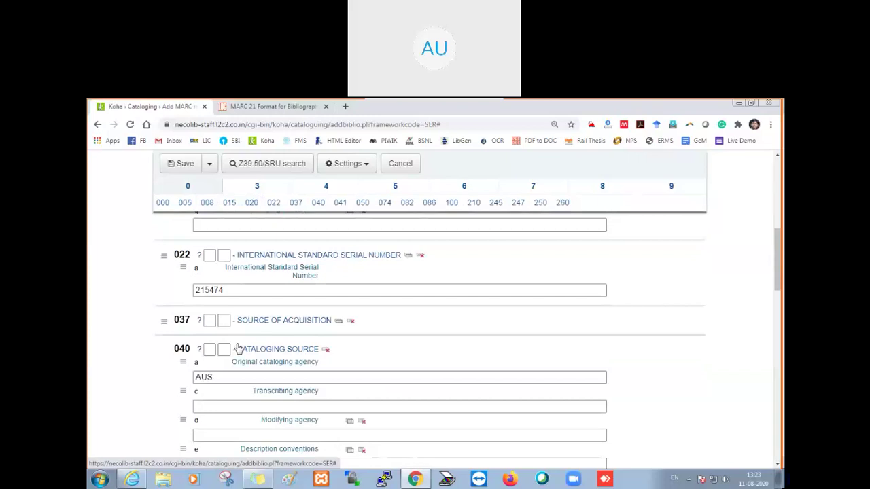
pyautogui.scroll(-10, 237, 348)
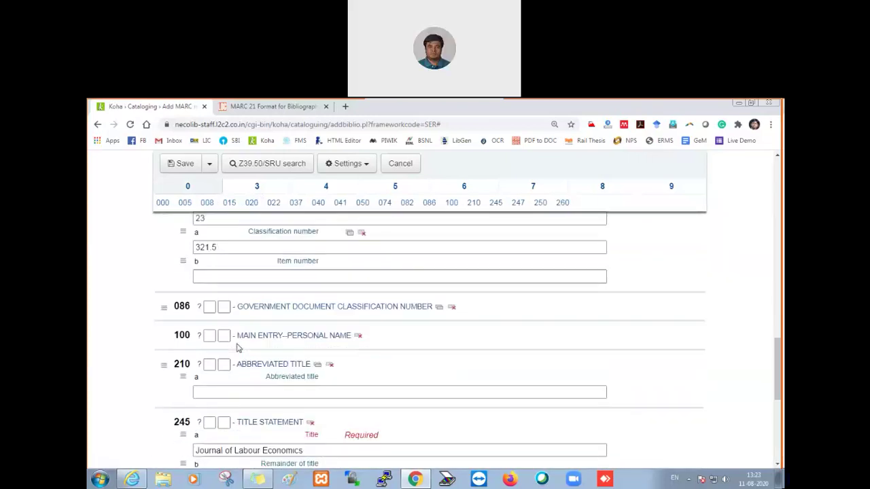
pyautogui.scroll(-5, 237, 348)
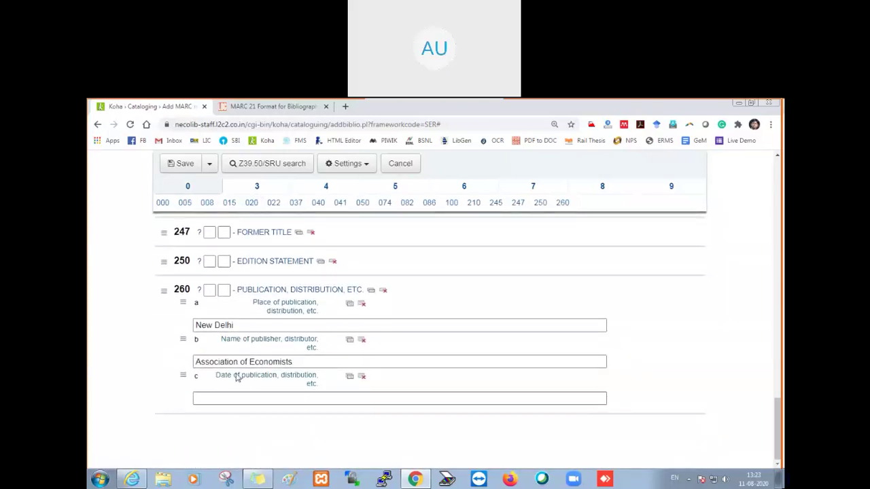
pyautogui.click(250, 397)
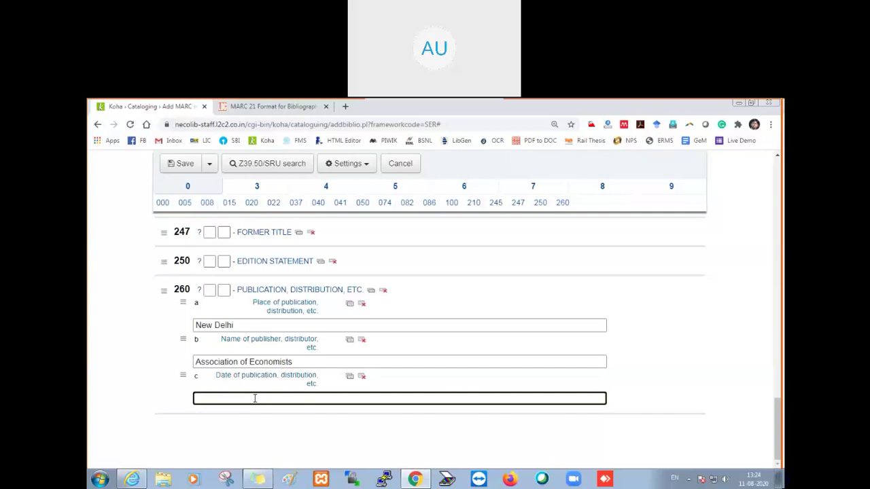
pyautogui.click(257, 187)
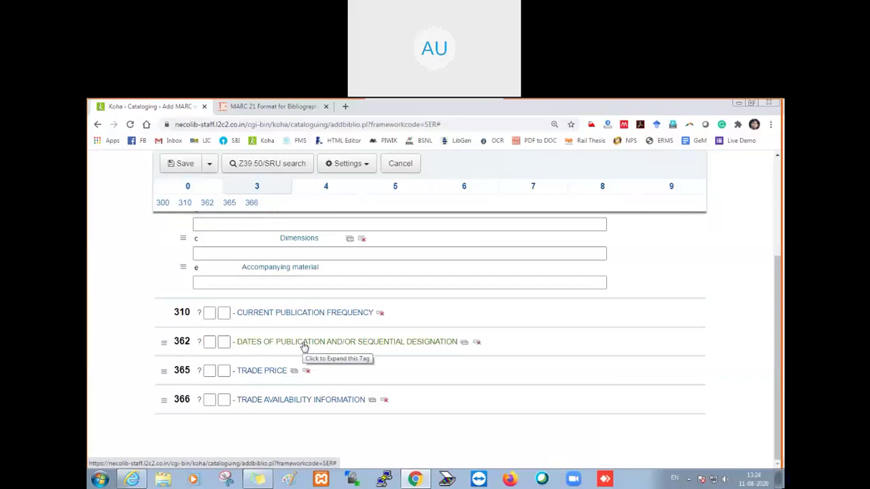
pyautogui.click(197, 193)
pyautogui.scroll(-6, 257, 333)
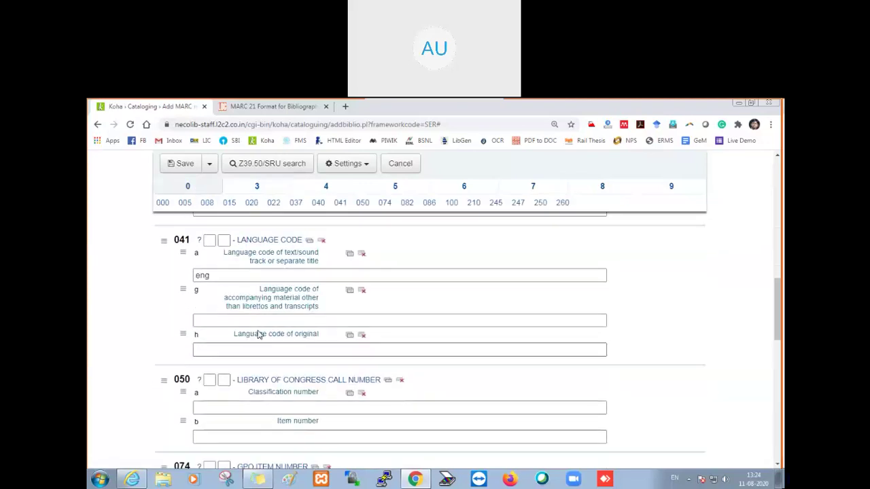
pyautogui.scroll(-5, 257, 333)
pyautogui.scroll(-4, 258, 331)
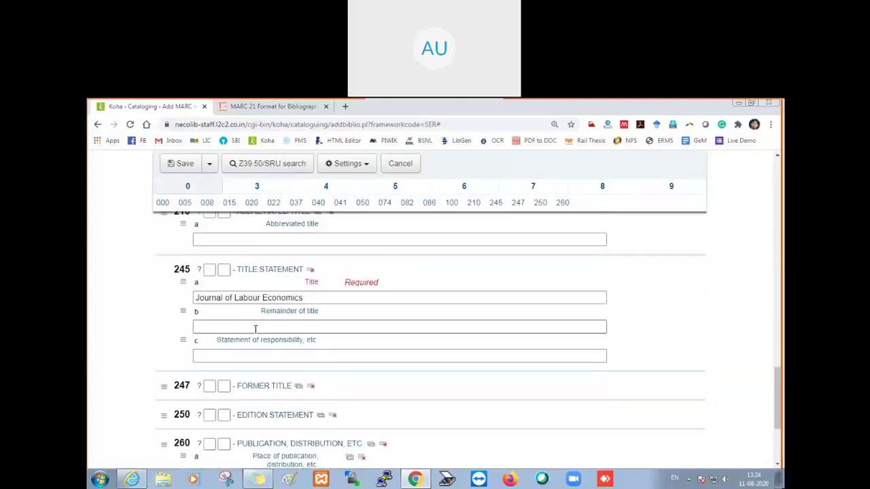
pyautogui.scroll(-3, 255, 329)
# Enter 2015 as the date of publication in field 260 subfield c and return to the start of the record.
pyautogui.click(251, 401)
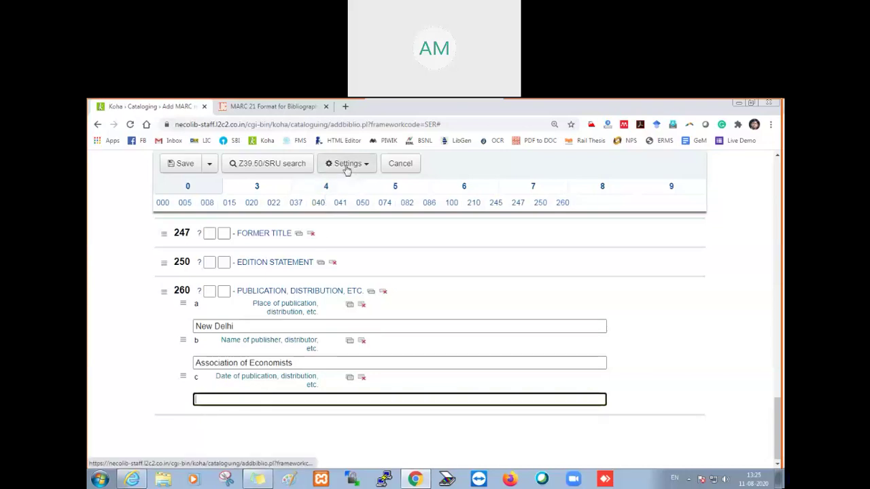
pyautogui.click(323, 327)
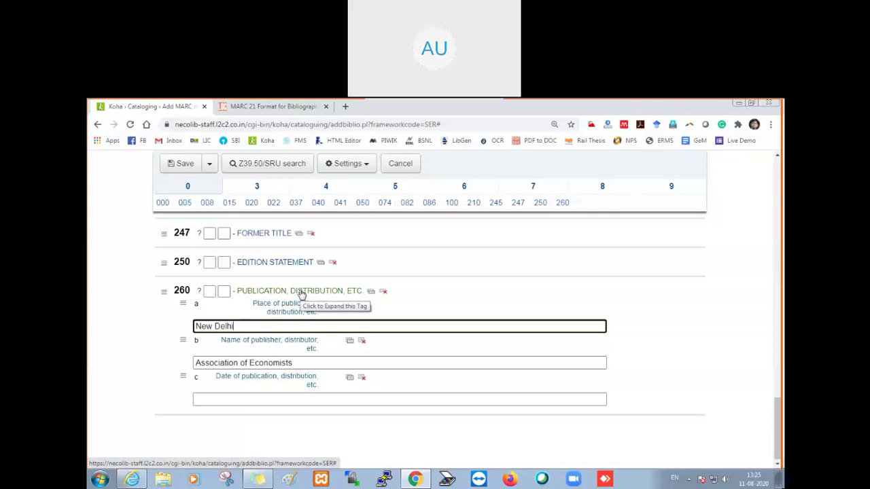
pyautogui.click(298, 400)
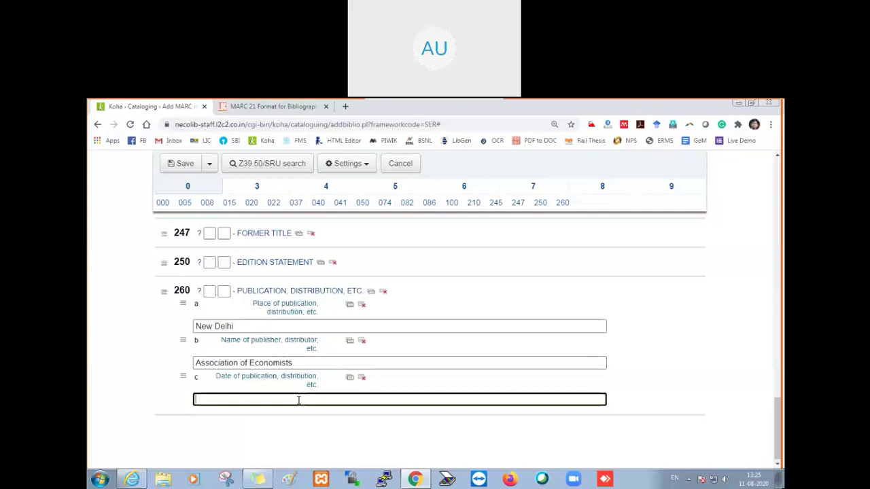
pyautogui.write('2015')
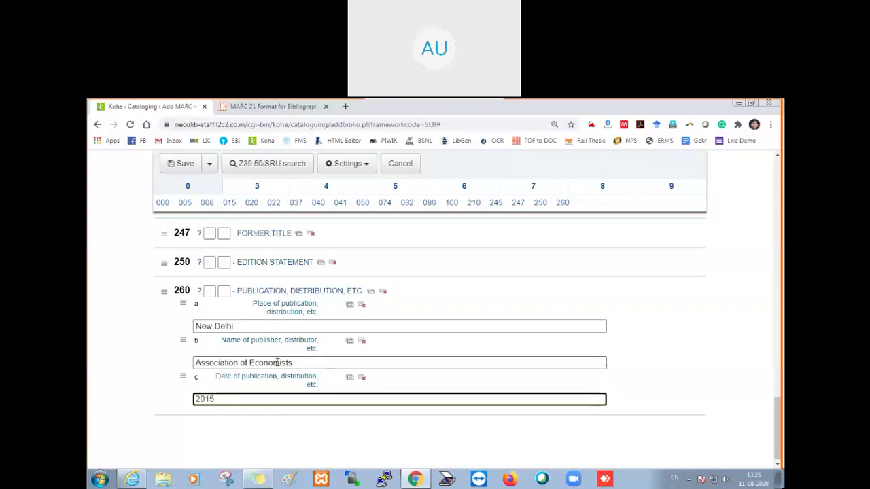
pyautogui.scroll(20, 277, 362)
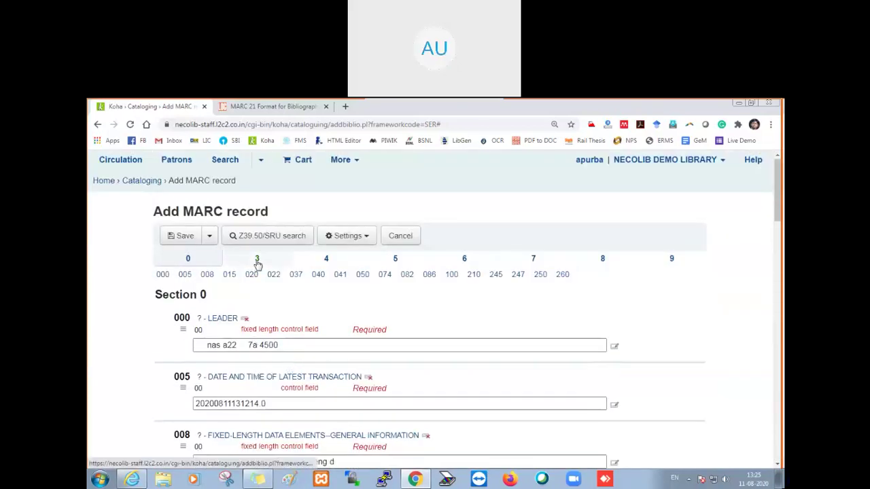
# Enter "-- vol." as the extent in field 300 Physical Description, subfield a, in section 3.
pyautogui.click(257, 263)
pyautogui.scroll(-1, 258, 265)
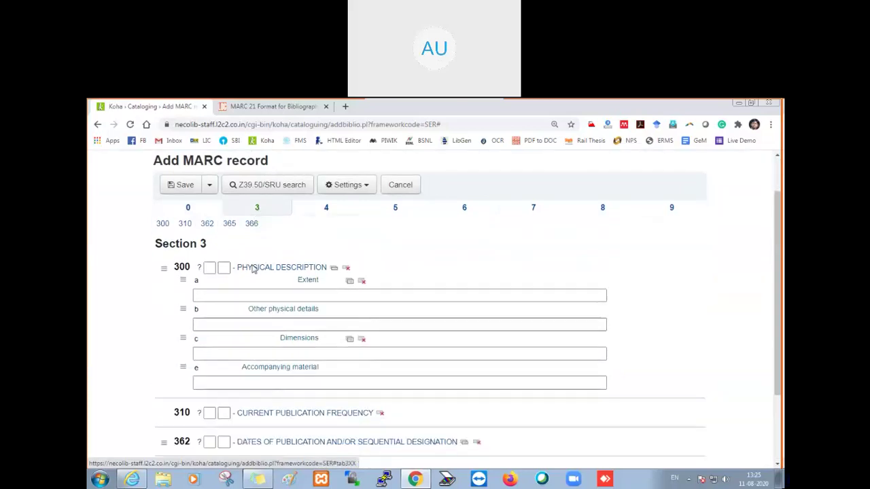
pyautogui.click(293, 295)
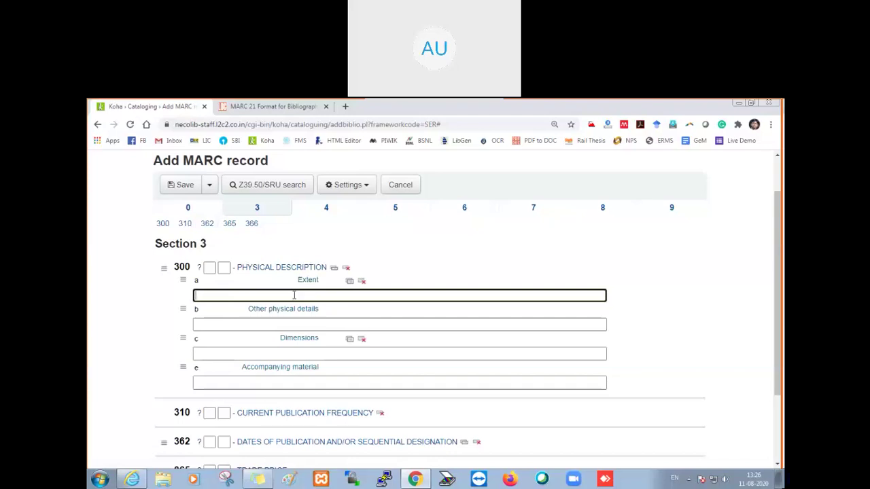
pyautogui.write('vp')
pyautogui.press('BackSpace')
pyautogui.write('ol.')
pyautogui.moveTo(204, 295); pyautogui.dragTo(195, 297)
pyautogui.write('5')
pyautogui.press('BackSpace')
pyautogui.write('--')
# Expand field 310 Current Publication Frequency and enter Monthy in subfield a.
pyautogui.scroll(-1, 227, 296)
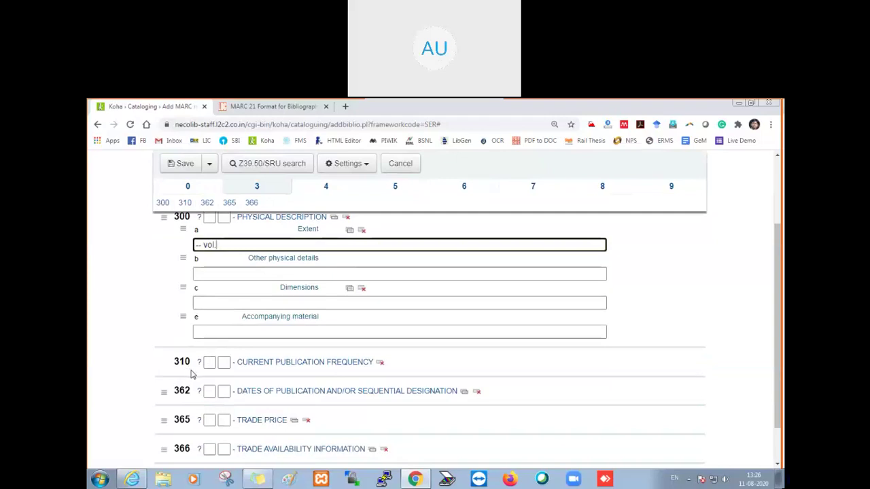
pyautogui.click(335, 367)
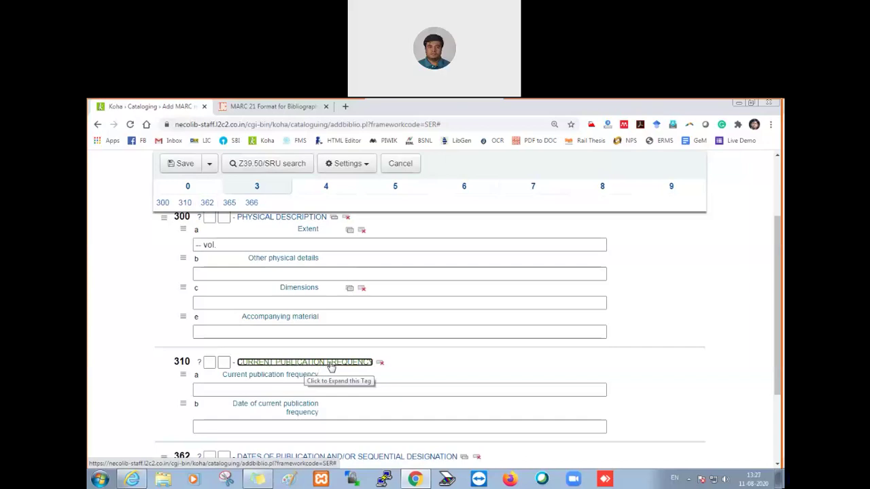
pyautogui.click(256, 392)
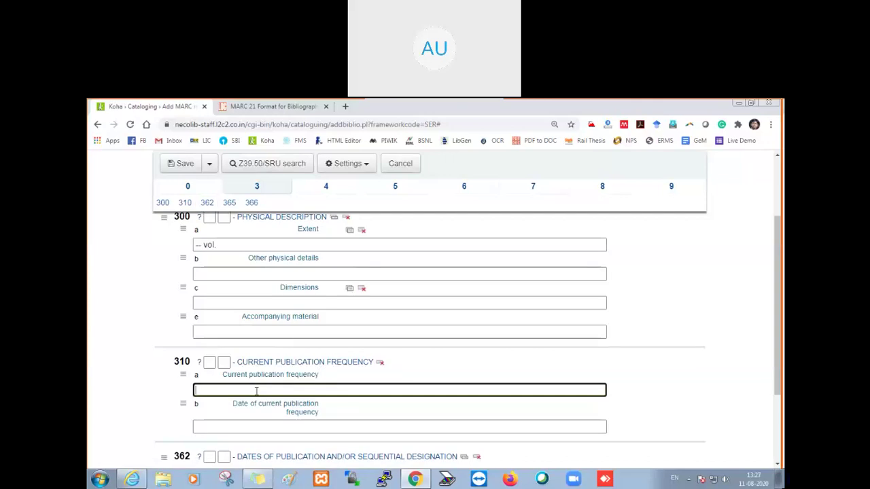
pyautogui.write('Monthy')
pyautogui.hotkey('ctrl', 'a')
# Expand field 362 Dates of Publication and/or Sequential Designation and enter 2019 in subfield a.
pyautogui.scroll(-3, 256, 391)
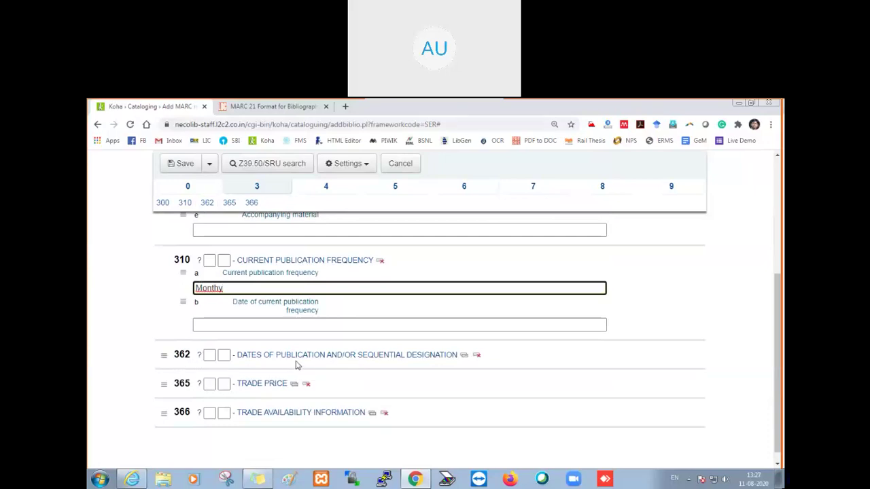
pyautogui.click(338, 361)
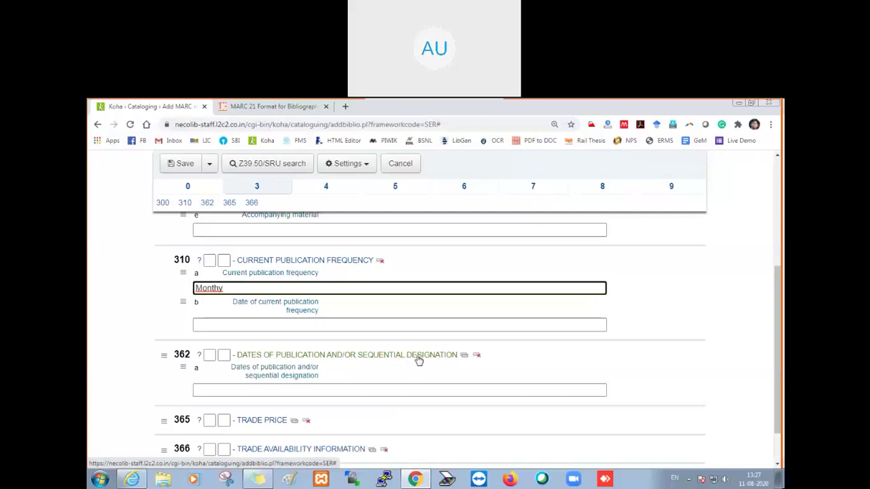
pyautogui.click(333, 390)
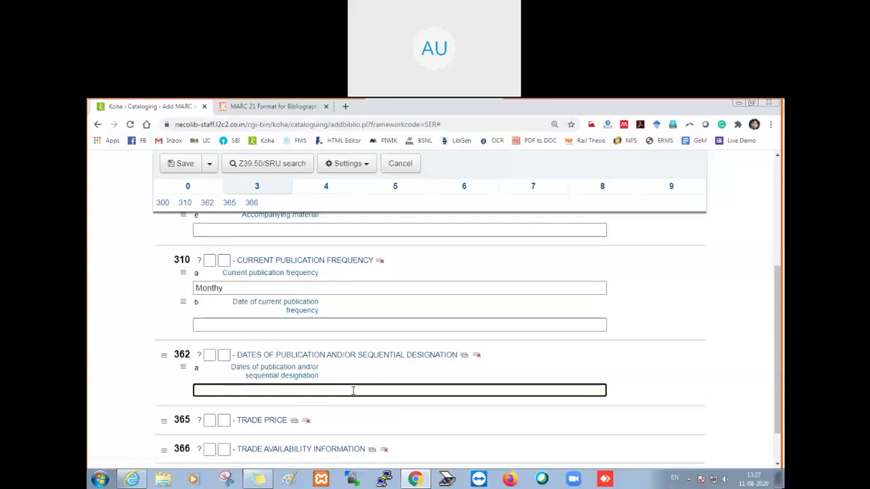
pyautogui.write('2019')
# Examine field 366 Trade Availability Information, the section 4 series statement field 440 and the section 5 note fields.
pyautogui.scroll(-1, 353, 391)
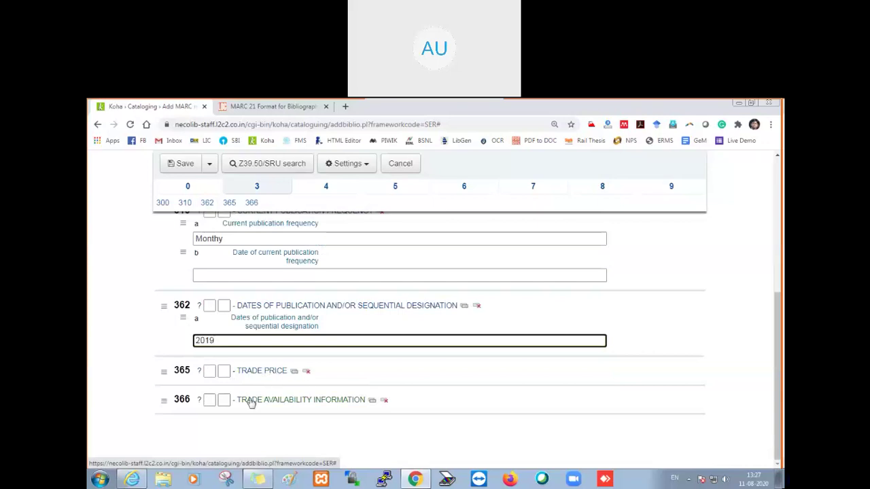
pyautogui.click(330, 405)
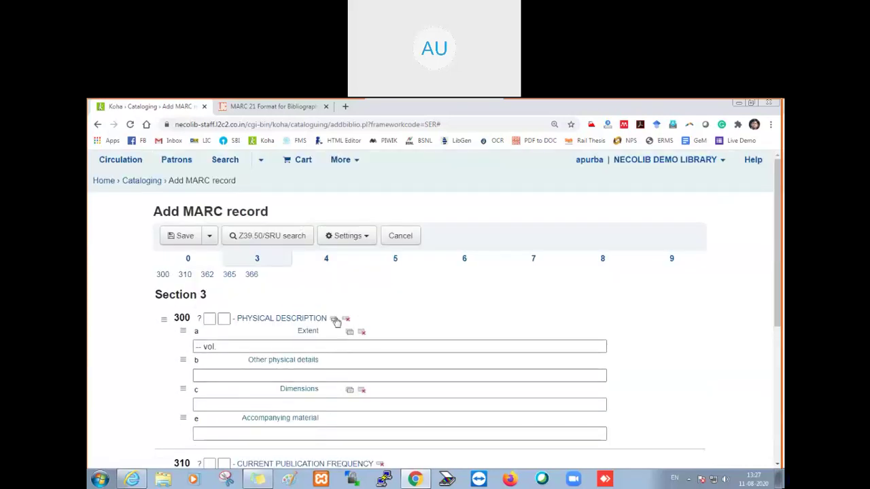
pyautogui.click(326, 262)
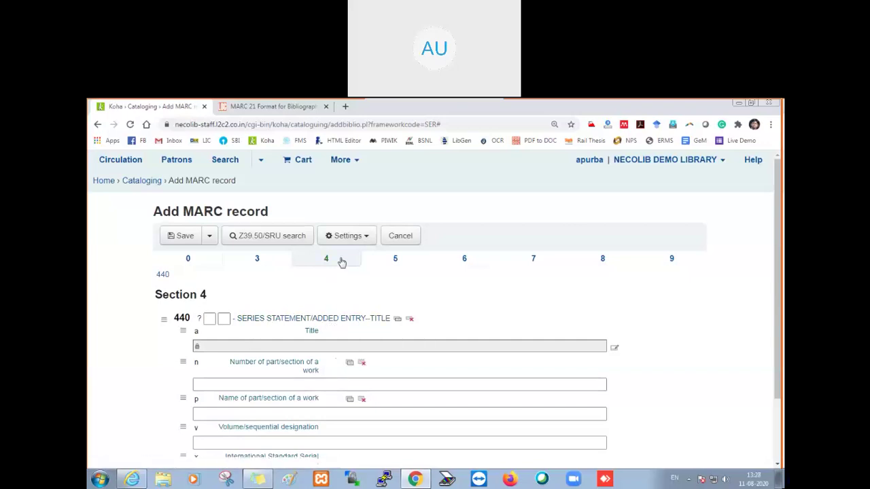
pyautogui.click(402, 261)
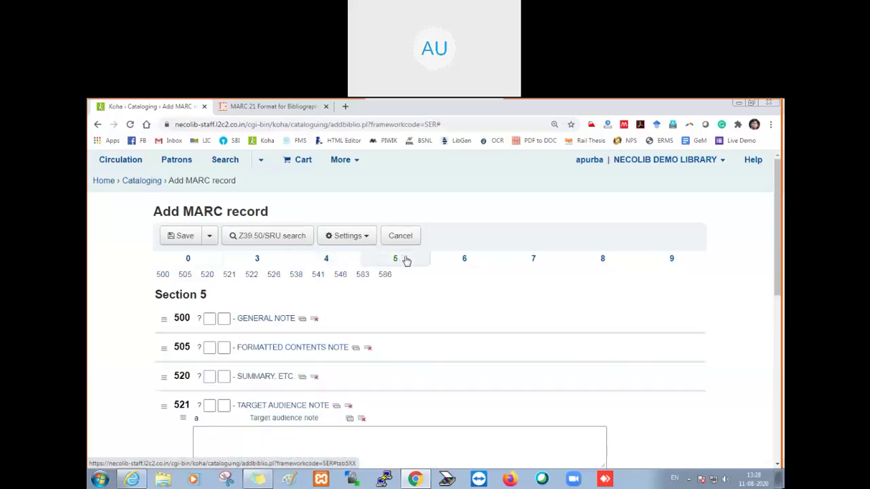
pyautogui.scroll(-1, 408, 261)
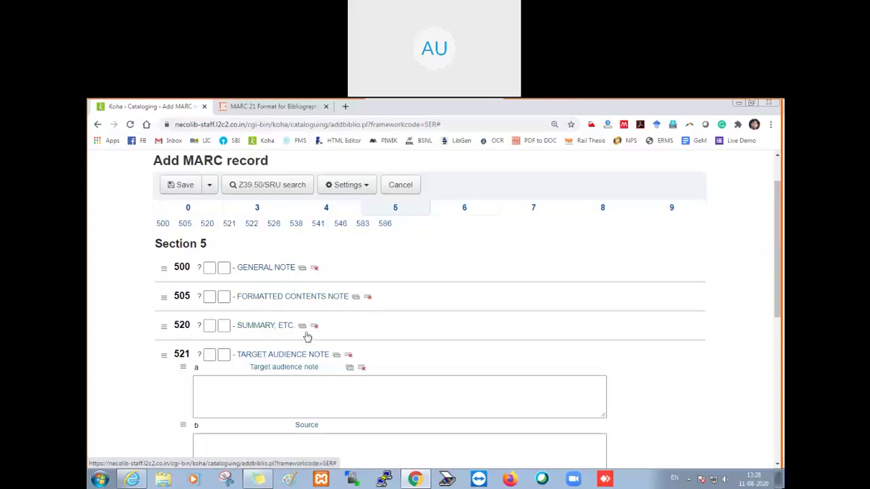
pyautogui.scroll(-2, 315, 339)
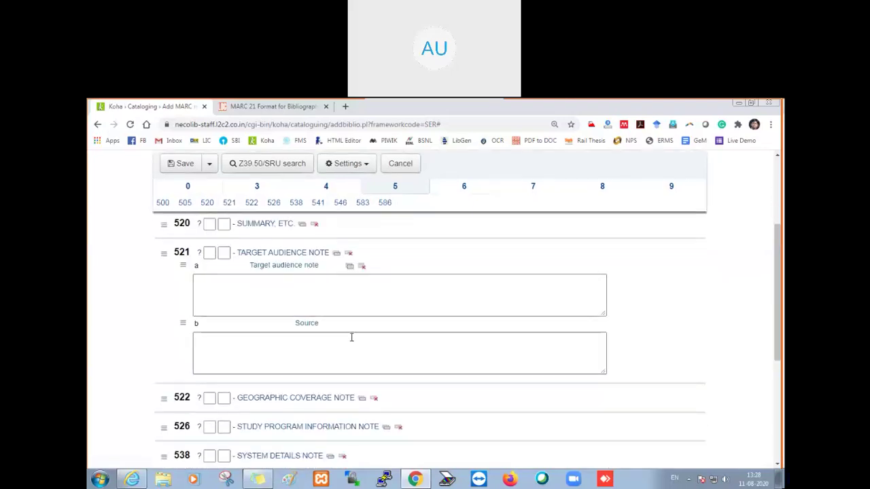
pyautogui.scroll(3, 352, 337)
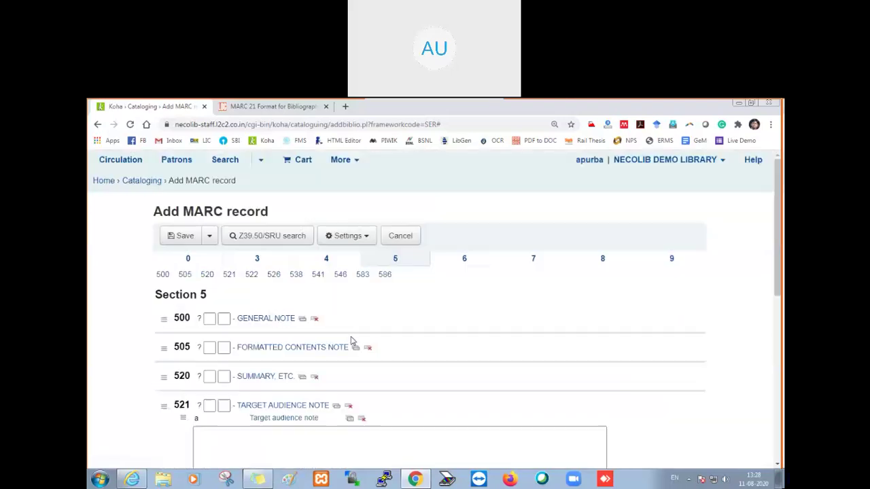
# Enter Labour economics as the topical term in section 6, field 650, subfield a.
pyautogui.click(465, 261)
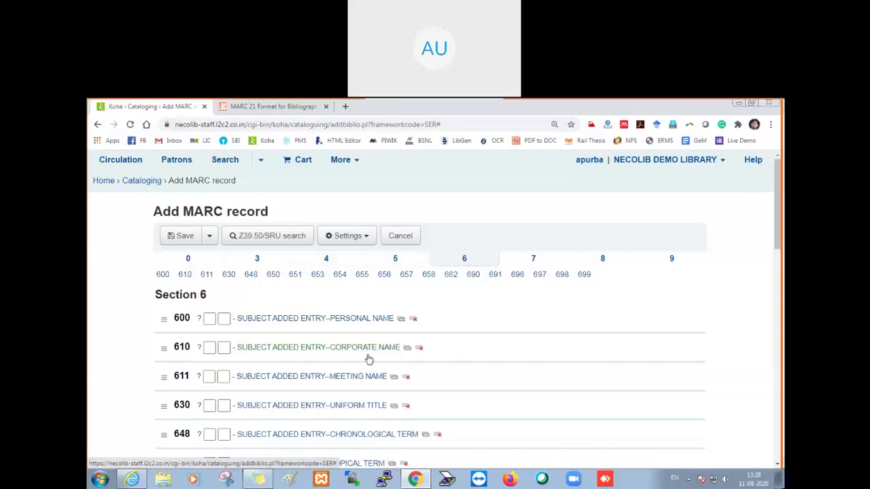
pyautogui.scroll(-2, 378, 375)
pyautogui.scroll(2, 408, 340)
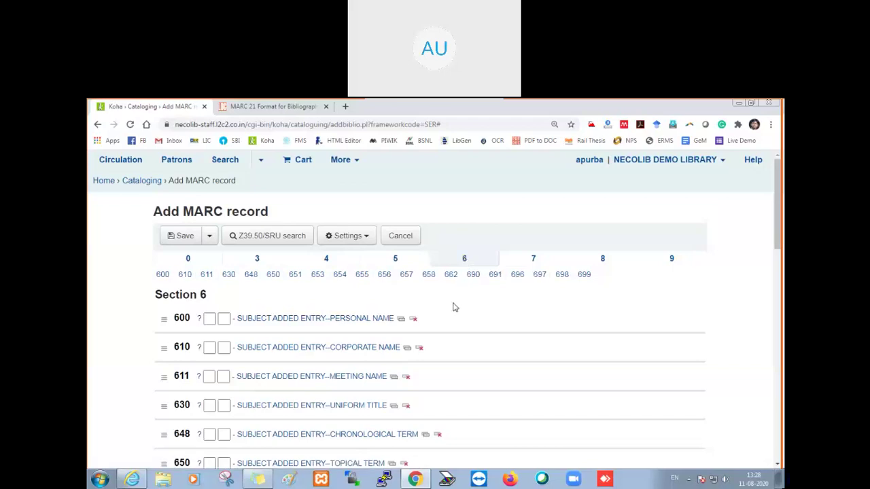
pyautogui.scroll(-1, 455, 307)
pyautogui.scroll(-2, 455, 308)
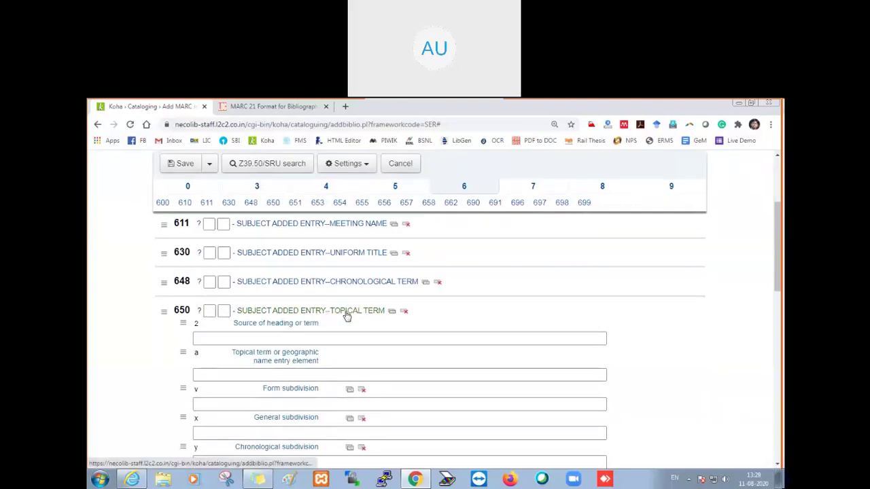
pyautogui.scroll(3, 346, 316)
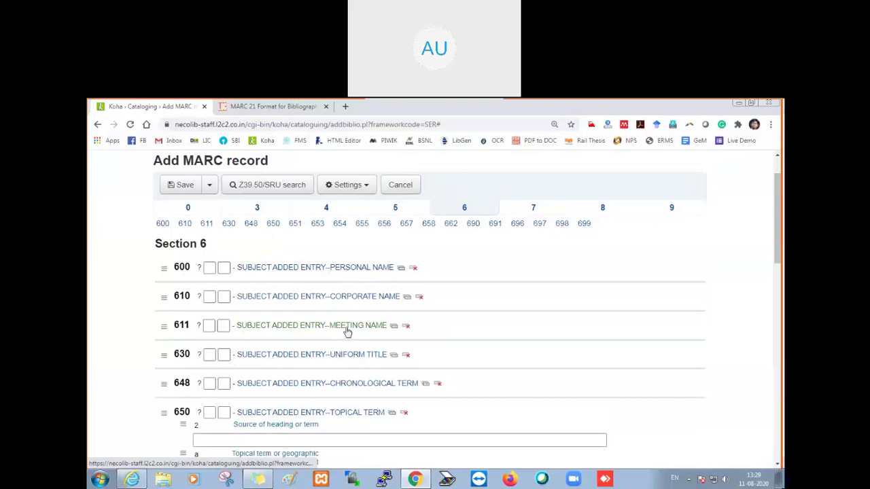
pyautogui.scroll(-3, 356, 331)
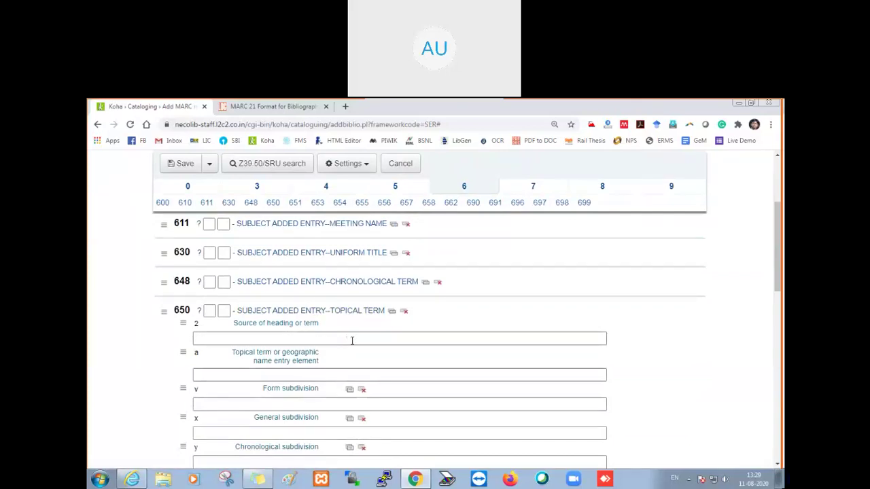
pyautogui.scroll(-3, 345, 369)
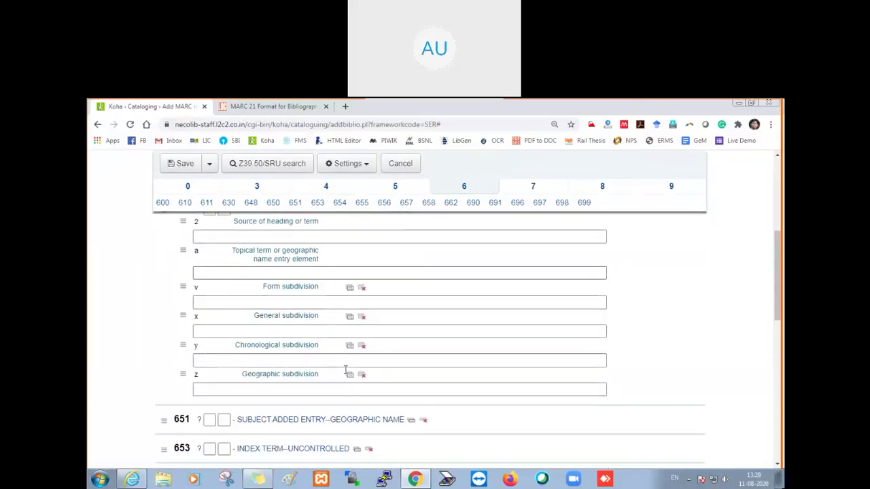
pyautogui.scroll(2, 345, 374)
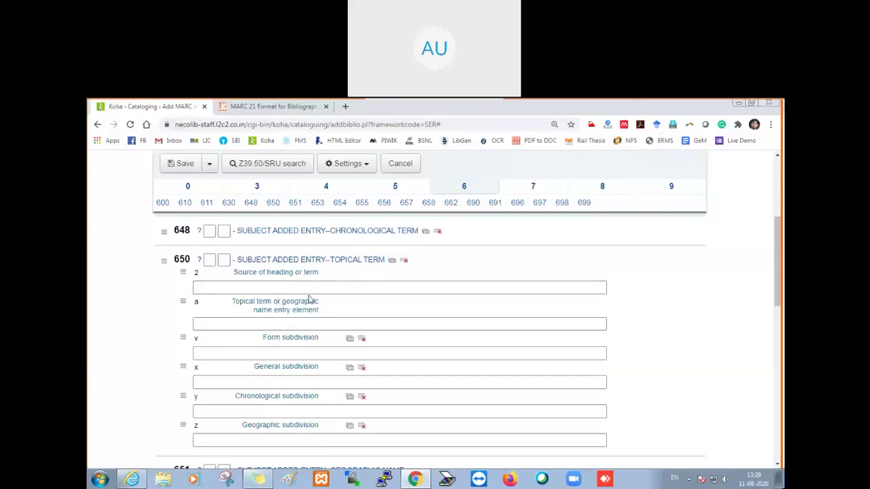
pyautogui.click(269, 325)
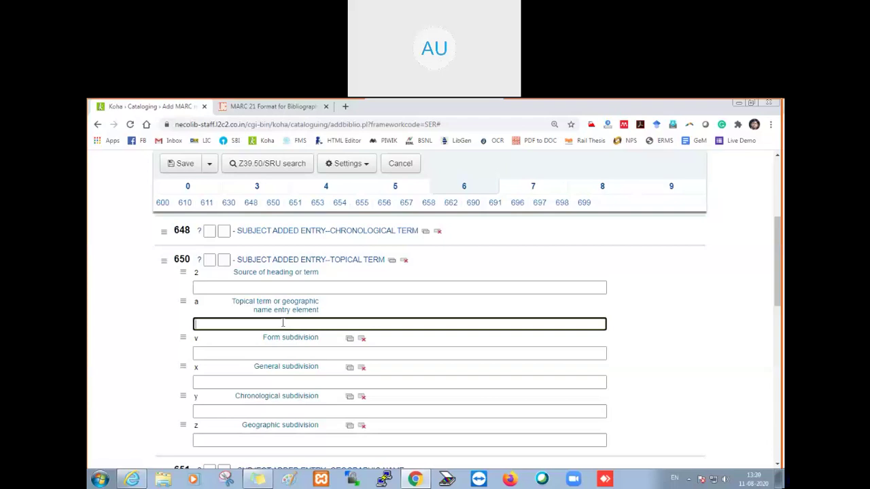
pyautogui.write('our econo')
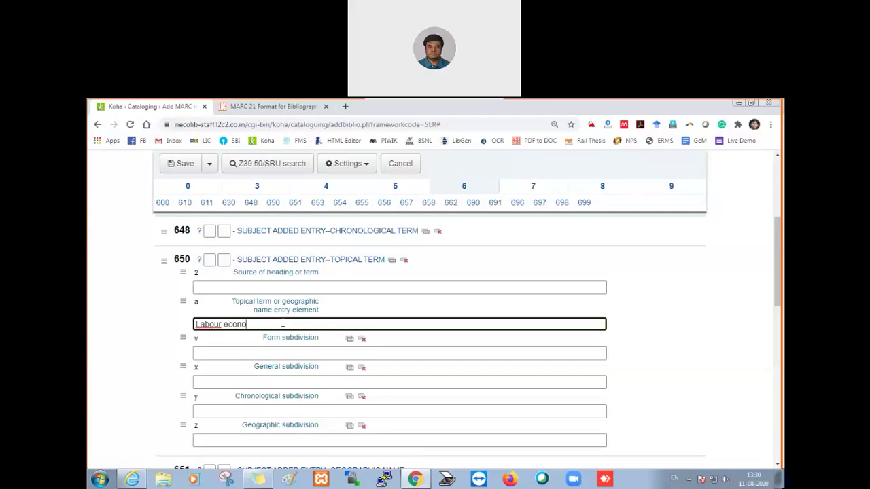
pyautogui.write('mics')
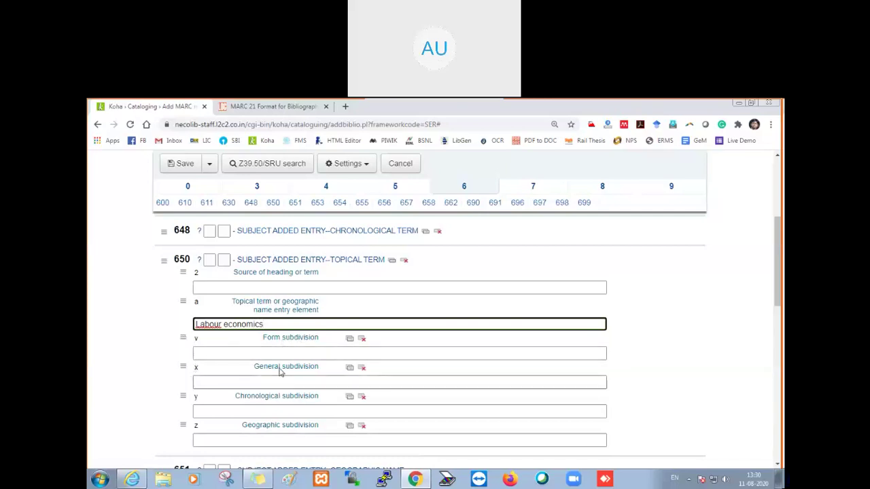
# Enter Inidia as the general subdivision in subfield x and periodical as the form subdivision in subfield v of field 650.
pyautogui.click(267, 382)
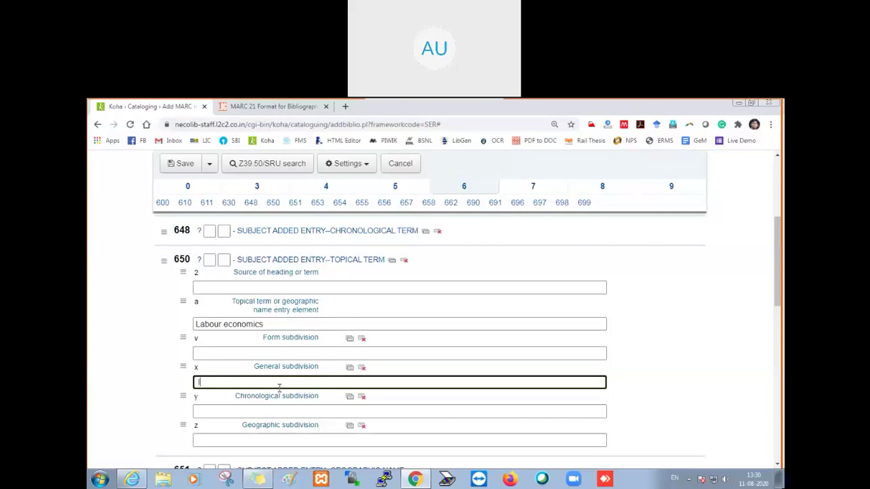
pyautogui.write('idia')
pyautogui.click(290, 354)
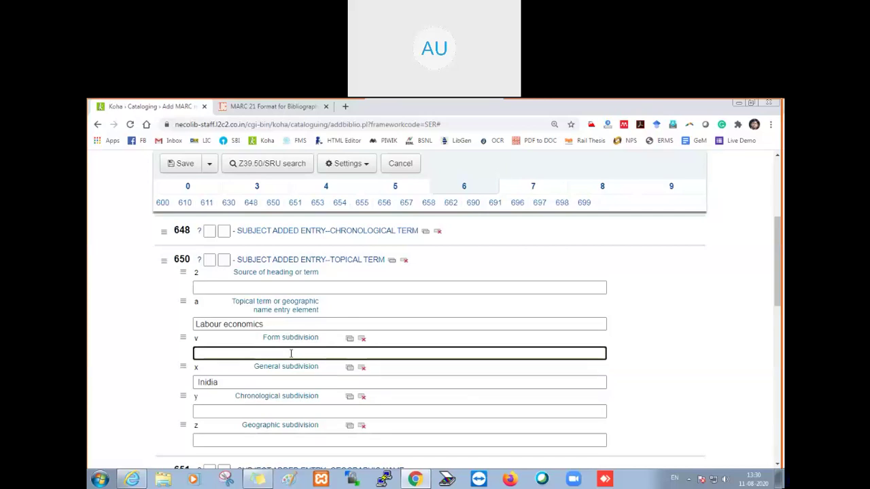
pyautogui.write('-')
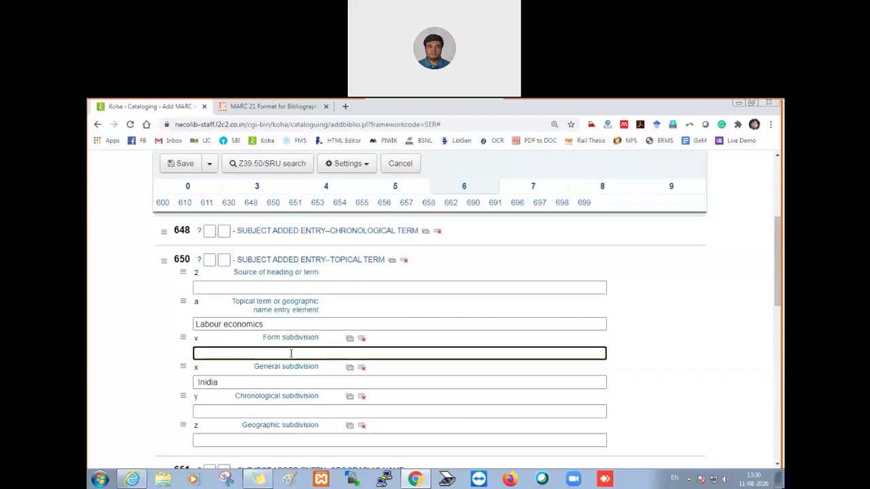
pyautogui.write('periodical')
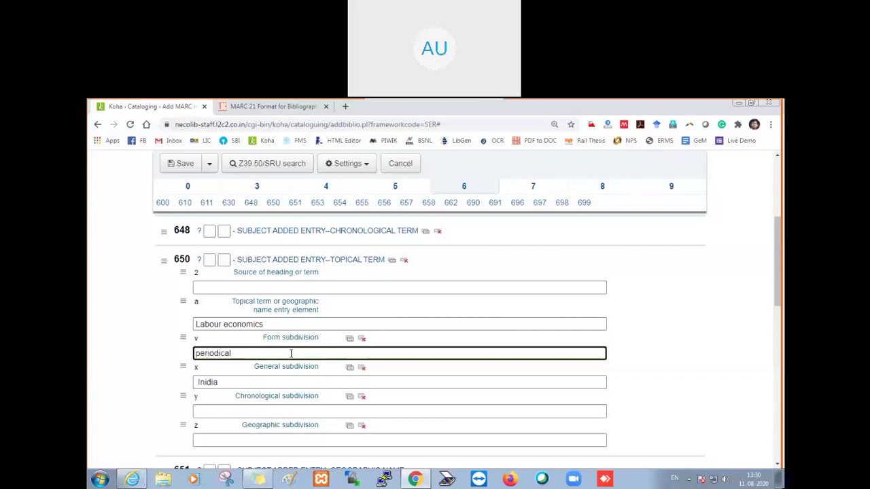
# Examine the remaining section 6 subject and index term fields and the section 7 added entry fields.
pyautogui.scroll(-2, 291, 353)
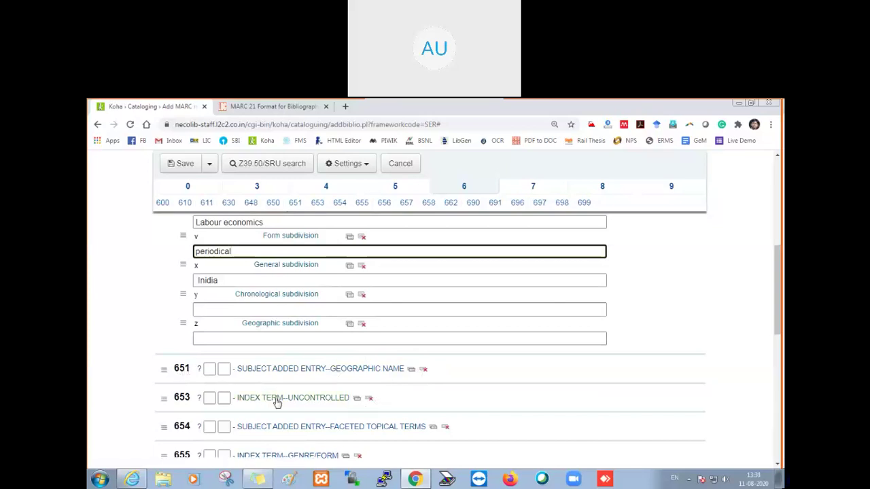
pyautogui.scroll(-1, 423, 398)
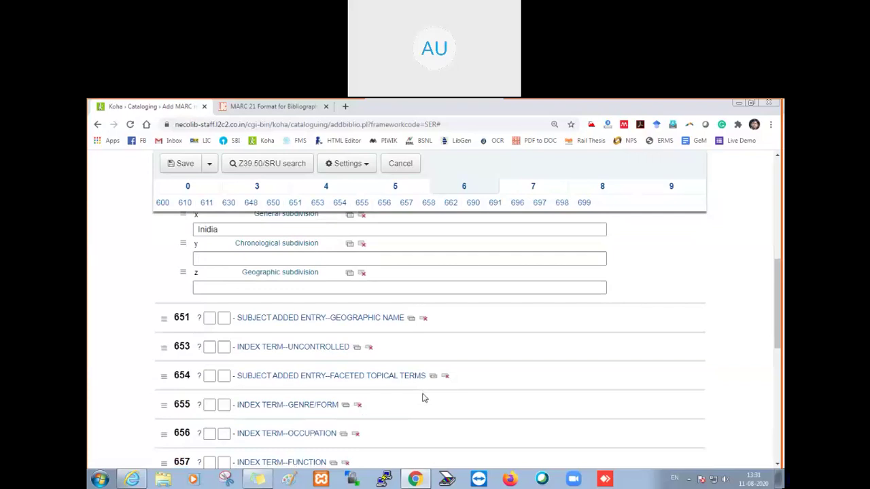
pyautogui.scroll(-1, 339, 408)
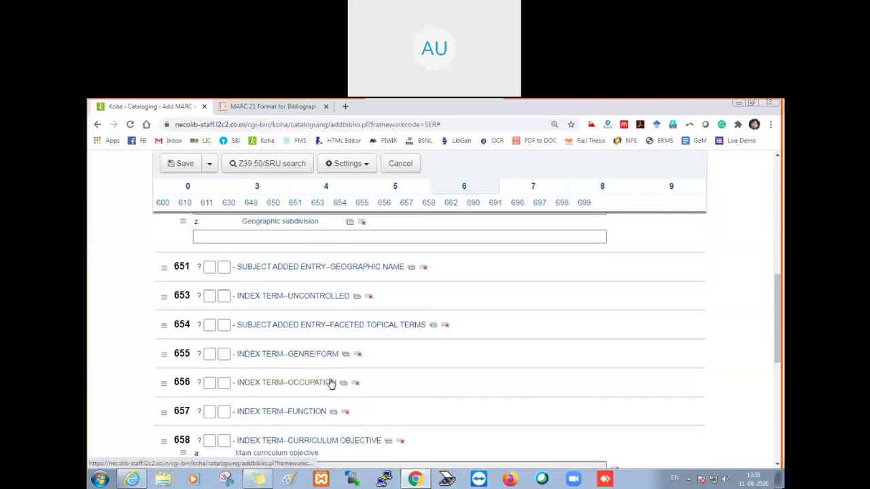
pyautogui.scroll(-3, 333, 394)
pyautogui.scroll(6, 333, 400)
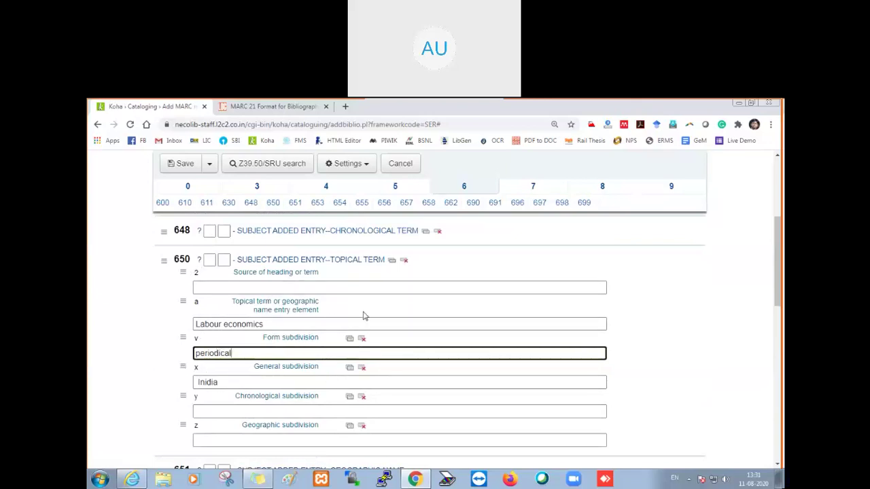
pyautogui.click(533, 190)
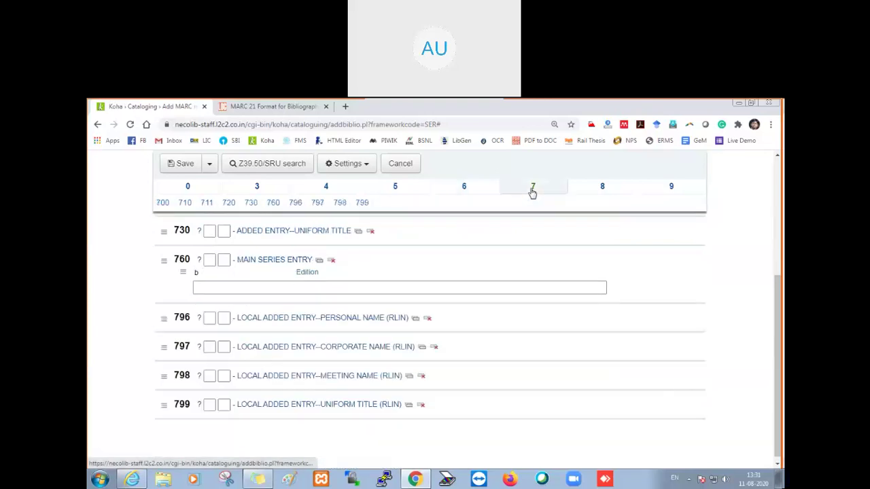
pyautogui.scroll(5, 567, 243)
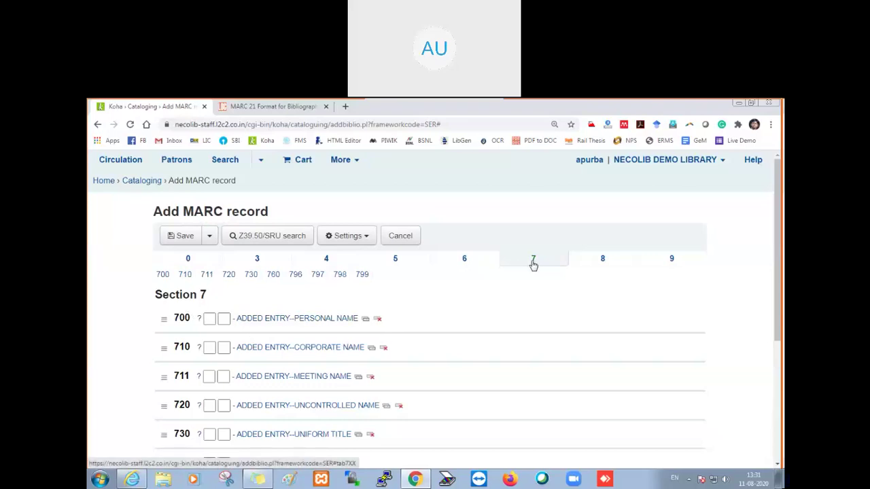
# Set the Koha item type in section 9, field 942, subfield c to Continuing Resources and save the record.
pyautogui.click(603, 260)
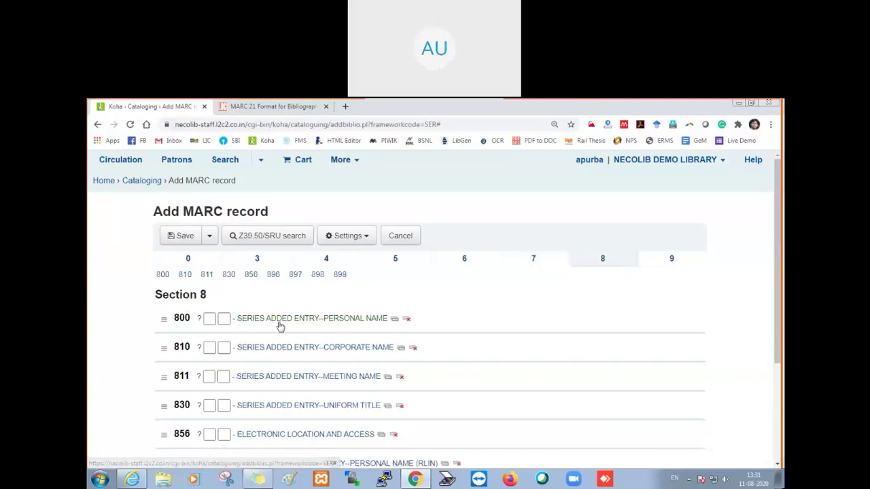
pyautogui.click(671, 265)
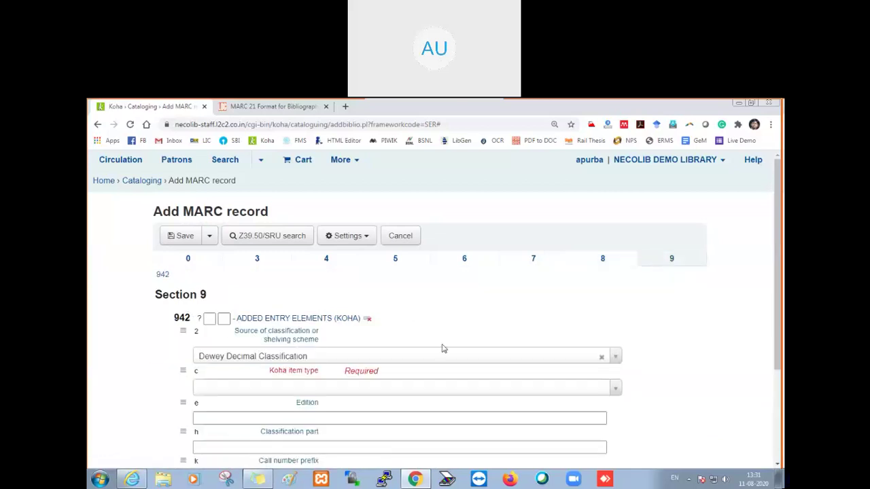
pyautogui.scroll(-1, 440, 348)
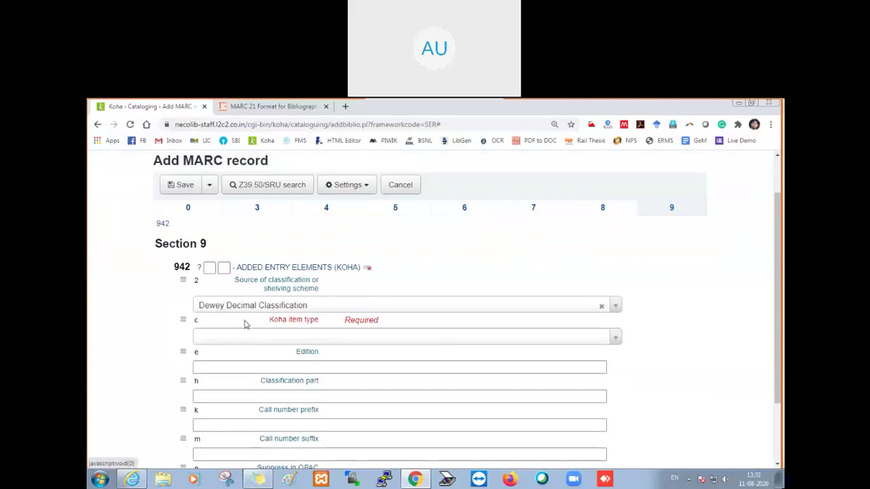
pyautogui.click(318, 340)
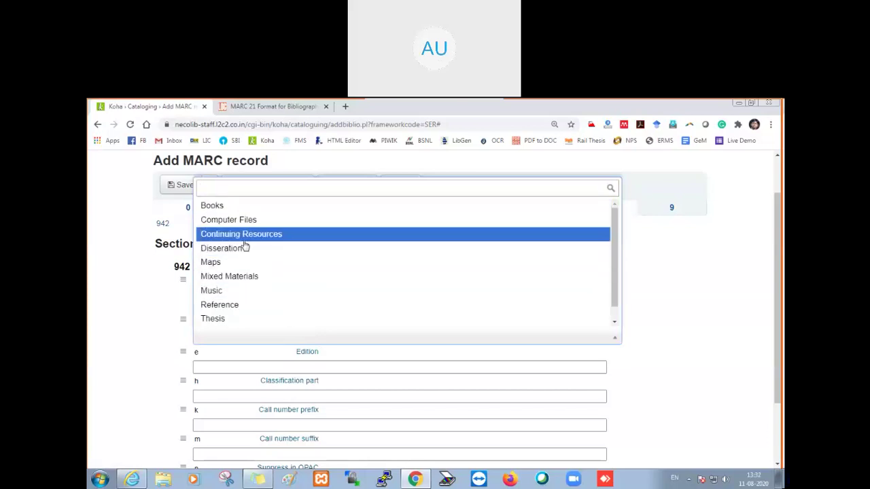
pyautogui.click(281, 239)
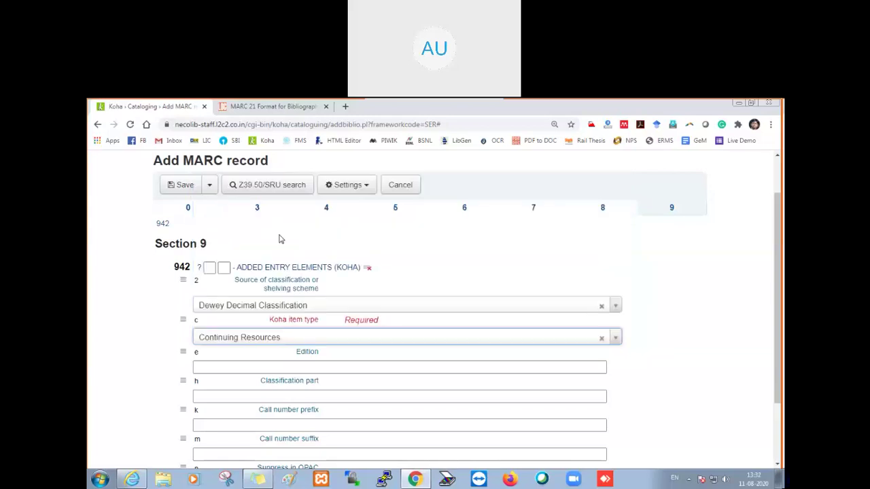
pyautogui.scroll(-2, 359, 322)
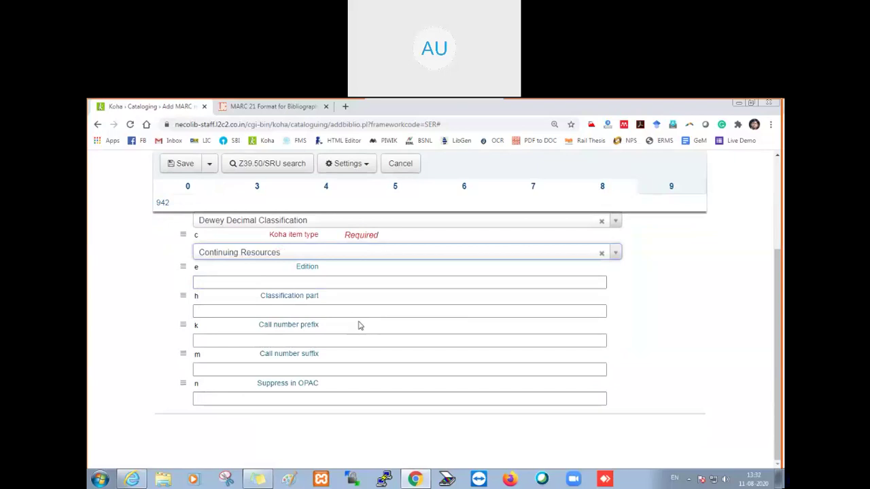
pyautogui.scroll(2, 359, 321)
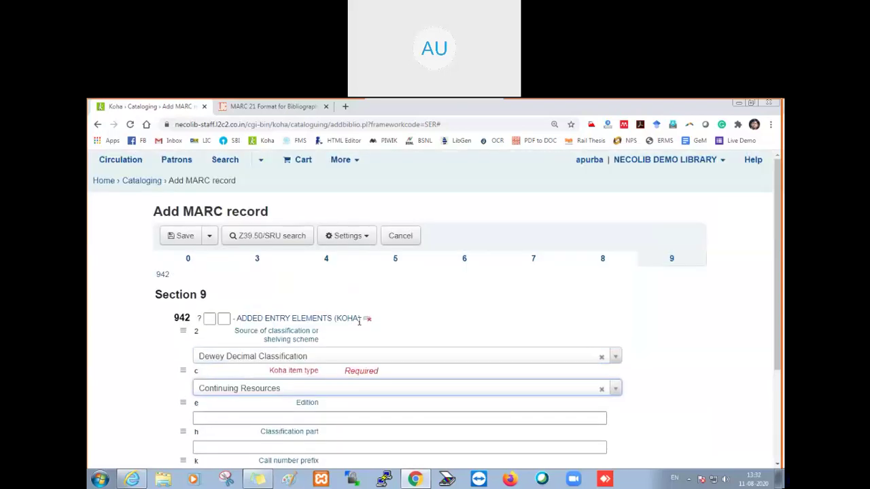
pyautogui.click(185, 238)
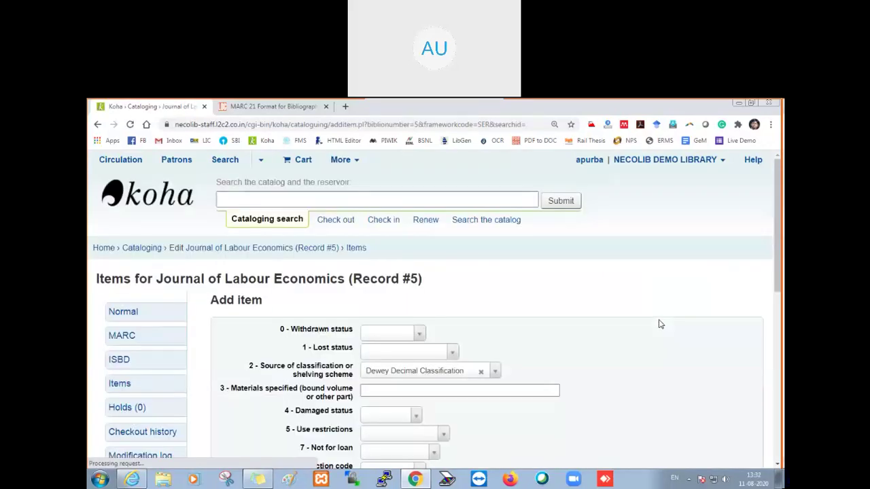
# Examine the Add item form for the Journal of Labour Economics record, from withdrawn status through call number and barcode.
pyautogui.scroll(-3, 684, 329)
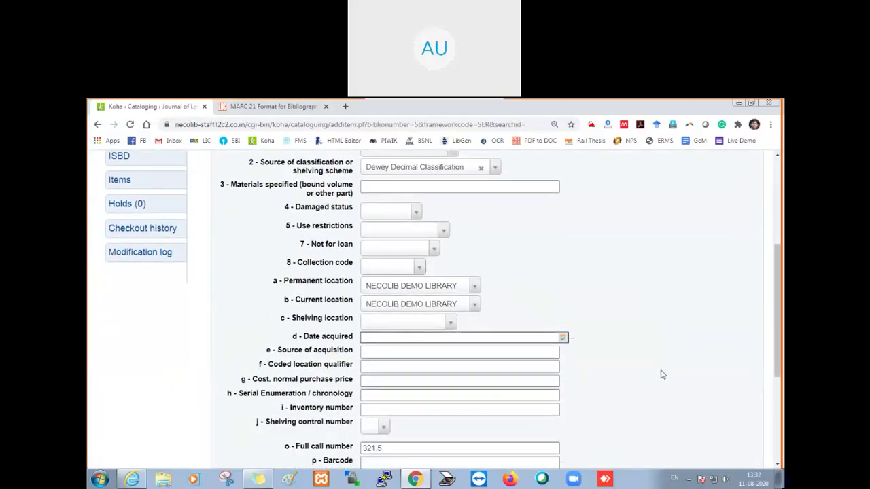
pyautogui.scroll(3, 662, 374)
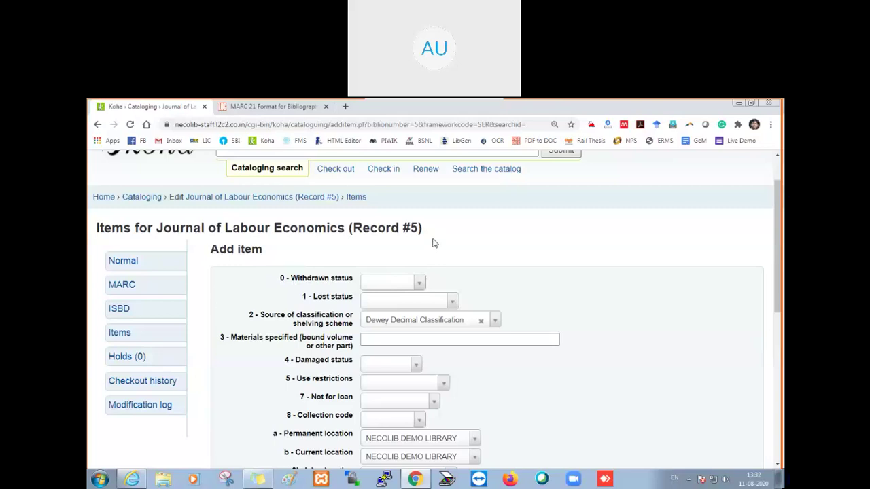
pyautogui.scroll(-3, 376, 389)
pyautogui.scroll(3, 375, 390)
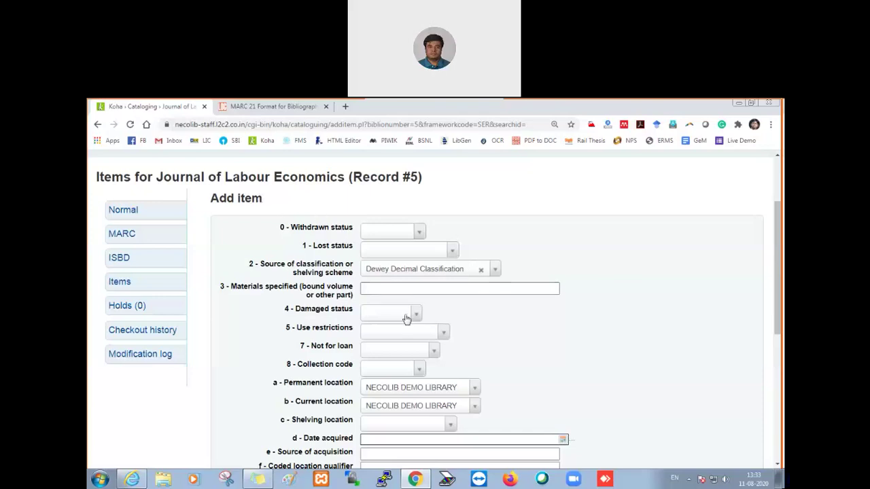
pyautogui.scroll(-1, 404, 324)
pyautogui.scroll(-4, 404, 324)
pyautogui.scroll(6, 403, 324)
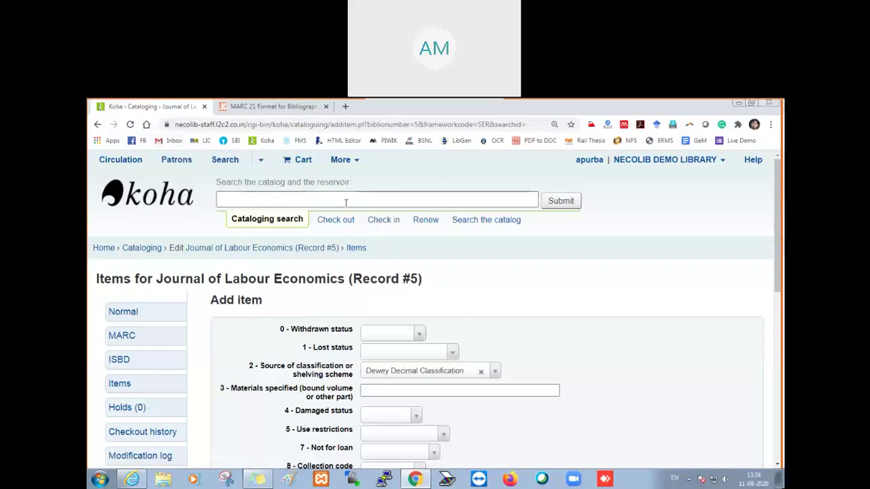
# Search the catalog and reservoir for journal of labour economics and review the matching records.
pyautogui.click(312, 202)
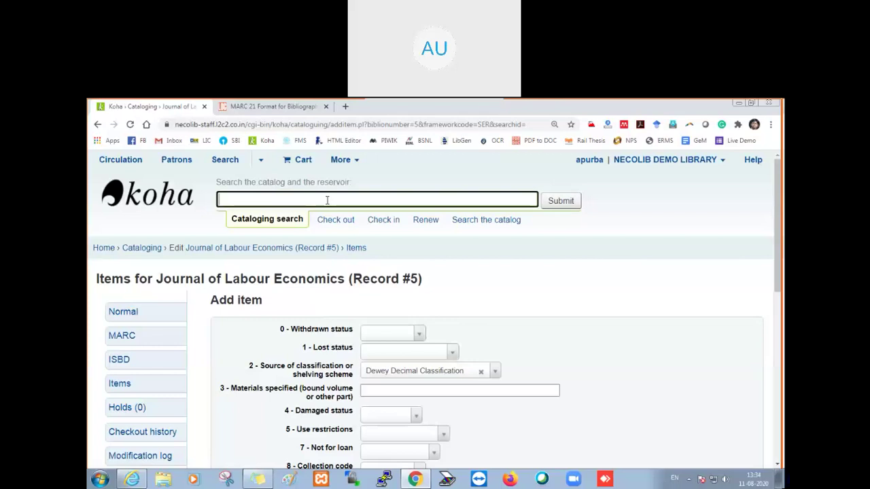
pyautogui.write('journal of labour')
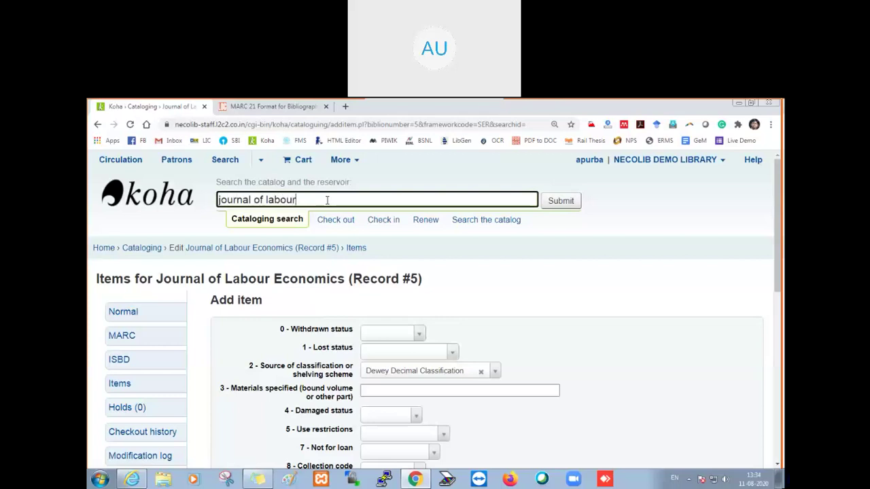
pyautogui.write(' economisc')
pyautogui.press('BackSpace')
pyautogui.press('BackSpace')
pyautogui.write('cs')
pyautogui.press('Return')
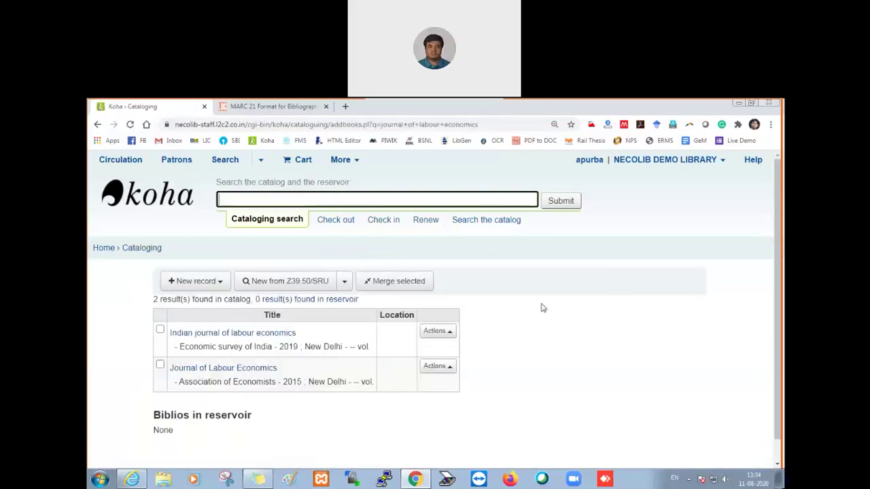
pyautogui.scroll(-1, 537, 307)
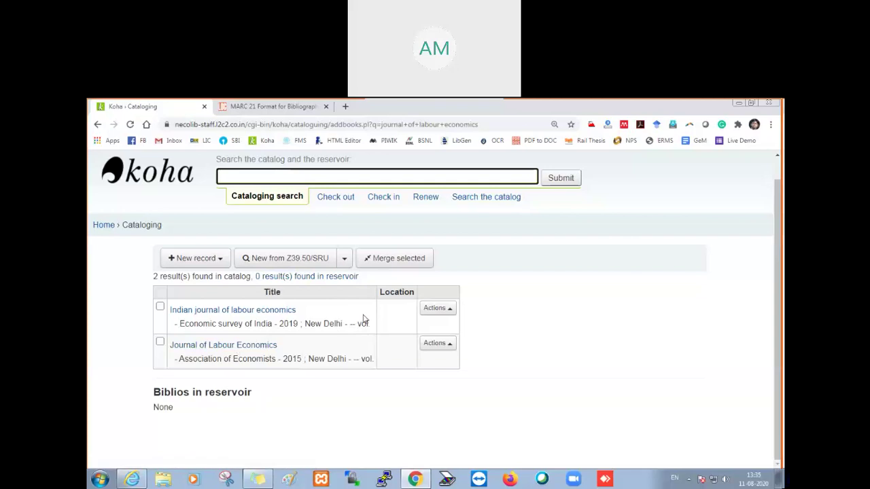
pyautogui.scroll(1, 363, 318)
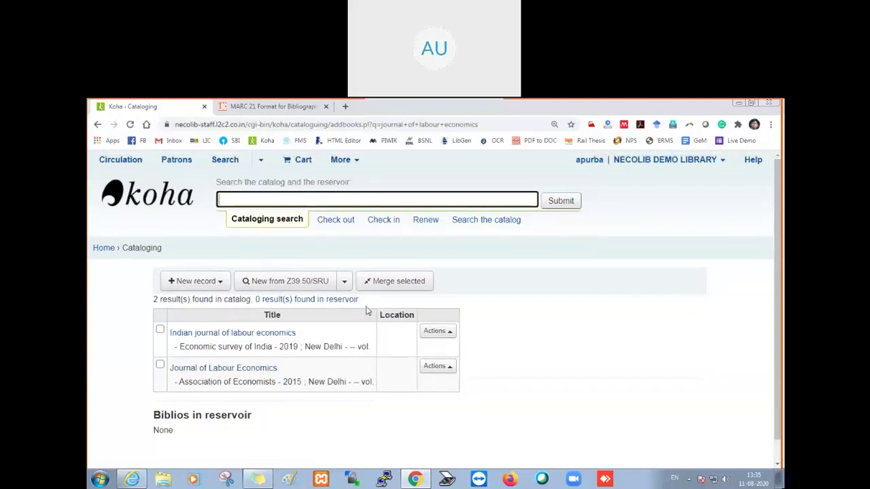
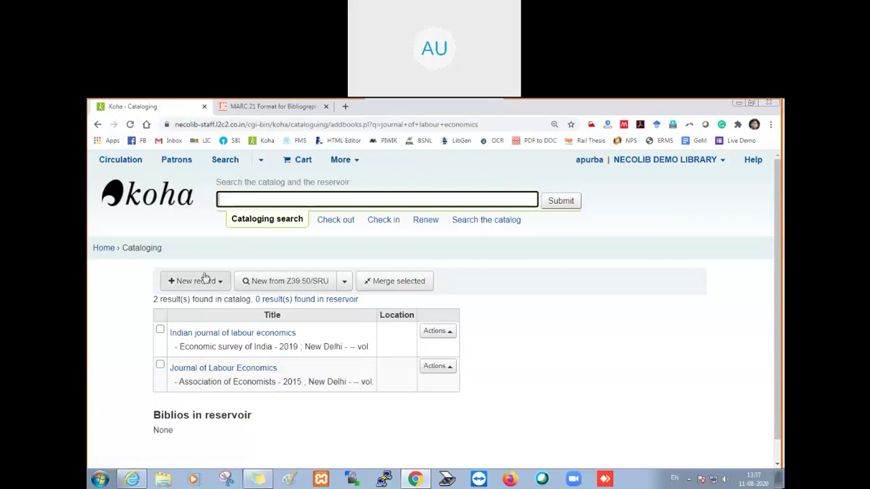
# Open a new subscription form in the Serials module and examine its subscription details fields.
pyautogui.click(135, 196)
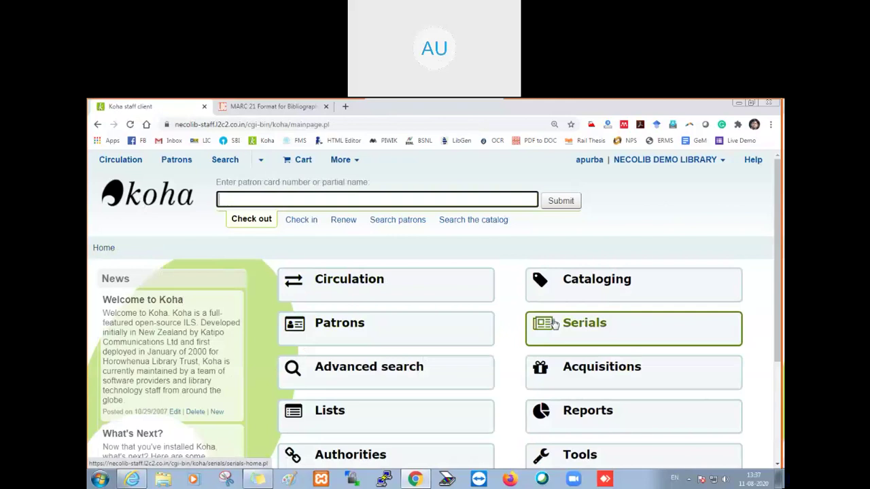
pyautogui.click(596, 331)
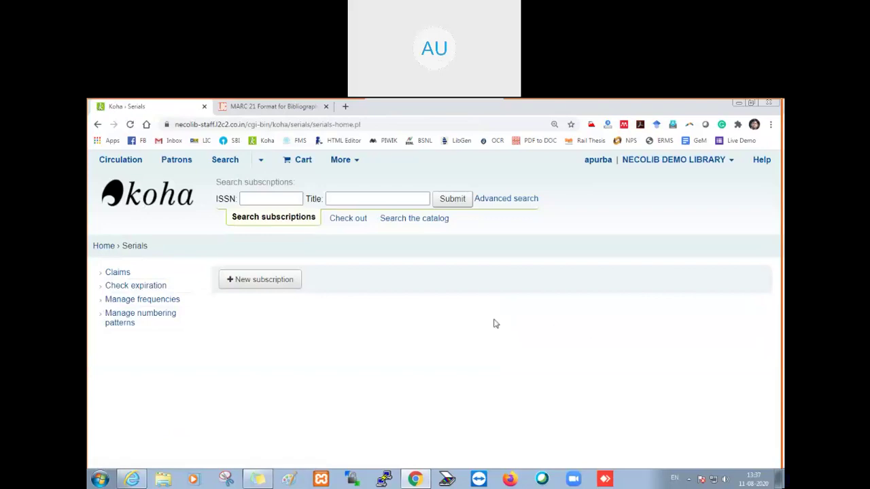
pyautogui.click(272, 285)
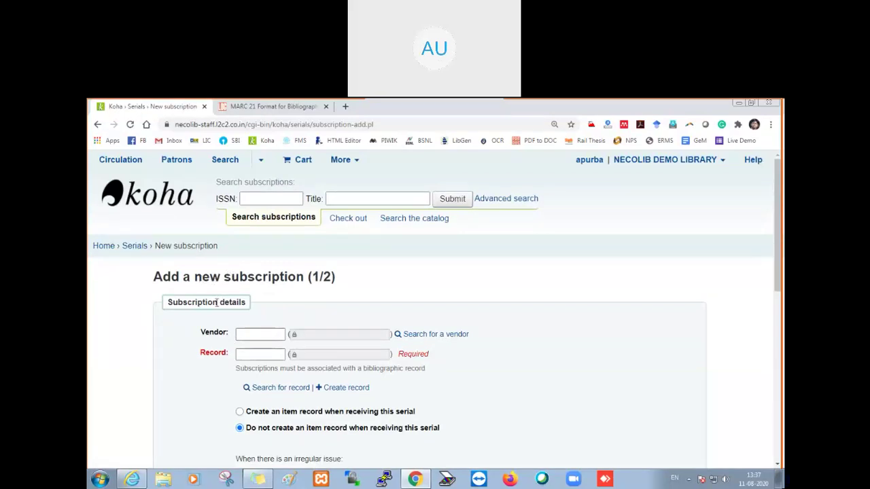
pyautogui.moveTo(172, 306); pyautogui.dragTo(266, 305)
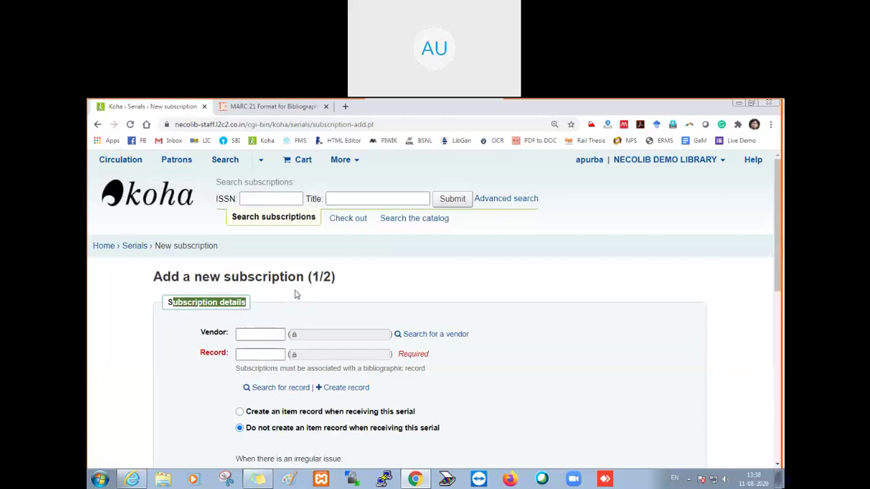
pyautogui.scroll(-3, 299, 258)
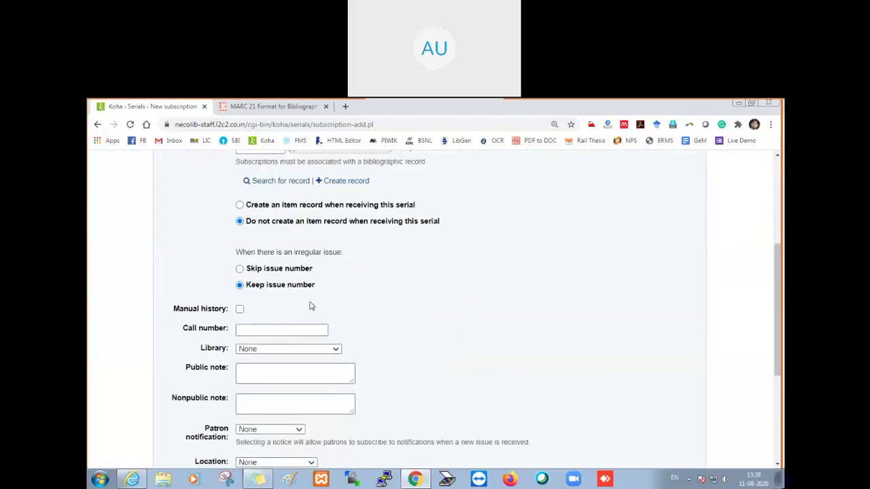
pyautogui.scroll(-3, 309, 306)
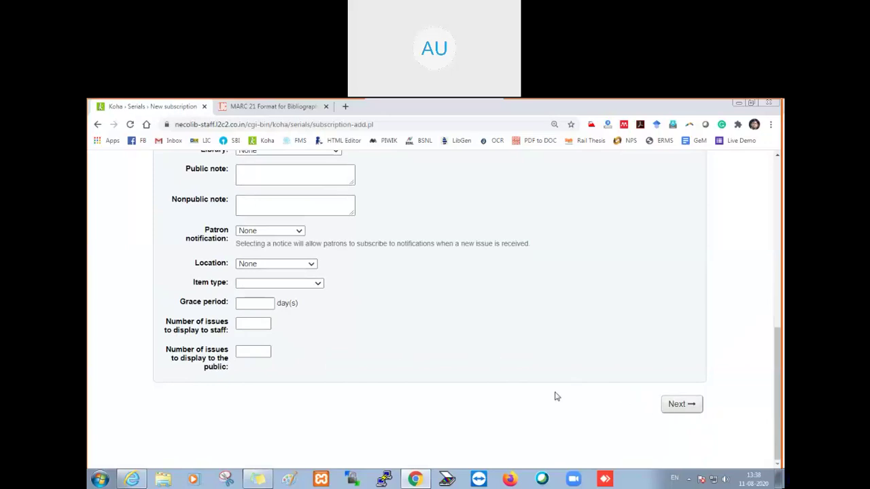
pyautogui.scroll(5, 555, 396)
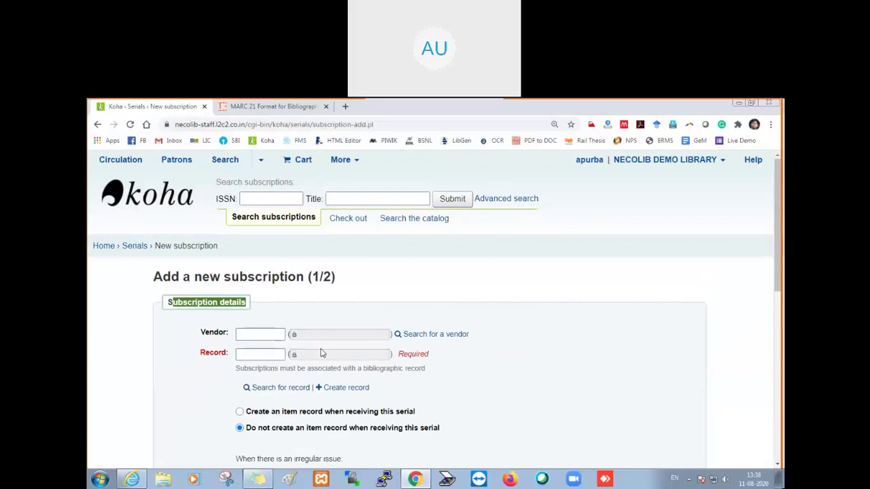
pyautogui.scroll(-2, 345, 354)
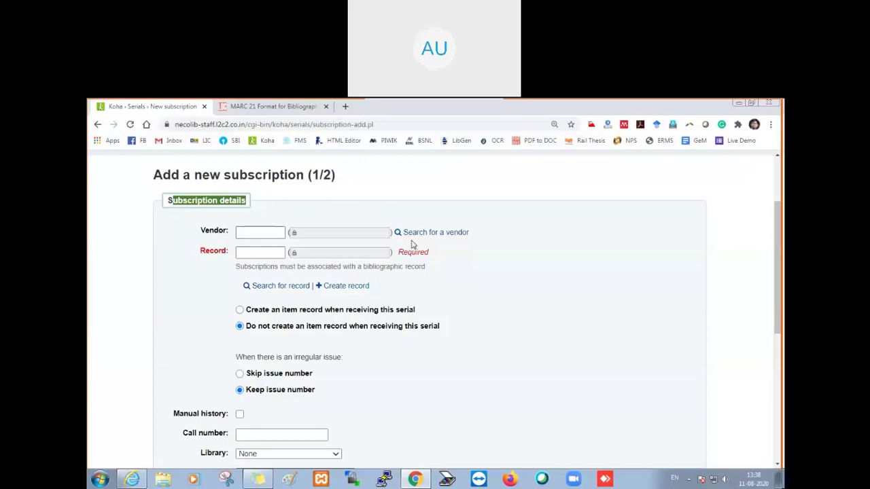
# Search for subscription vendors with the letter a, then cancel the vendor selection.
pyautogui.click(265, 233)
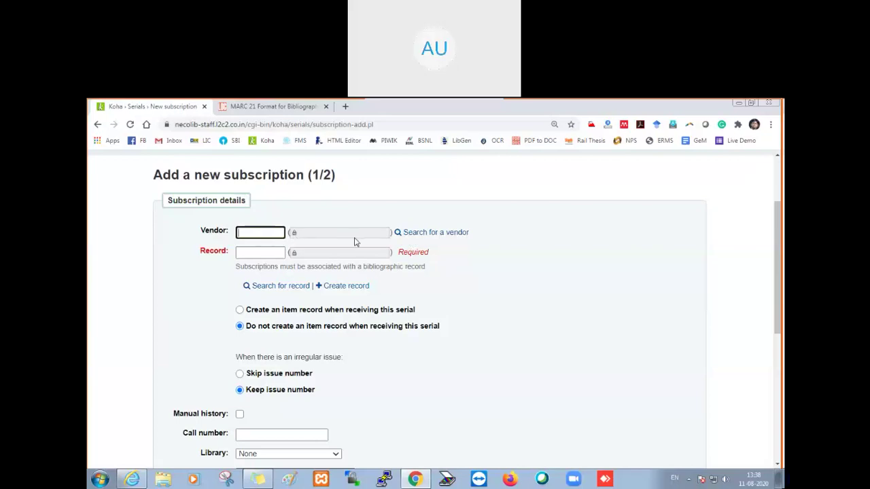
pyautogui.click(434, 234)
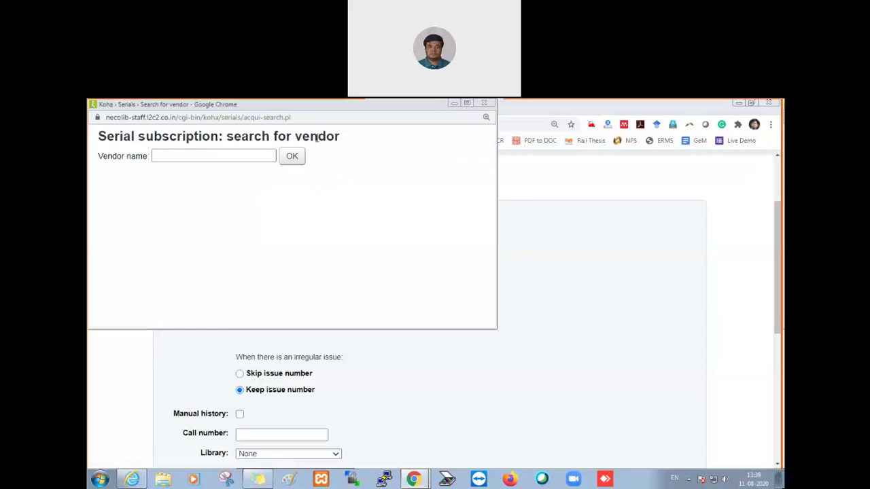
pyautogui.click(208, 156)
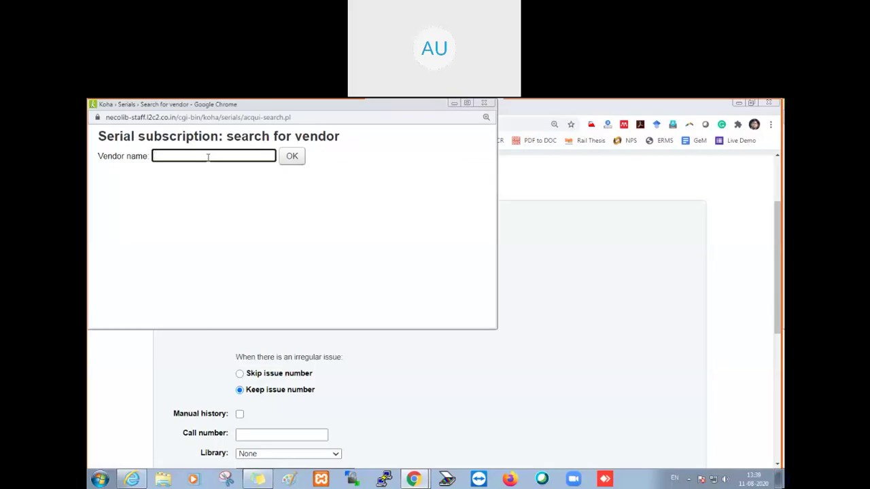
pyautogui.write('a')
pyautogui.click(293, 158)
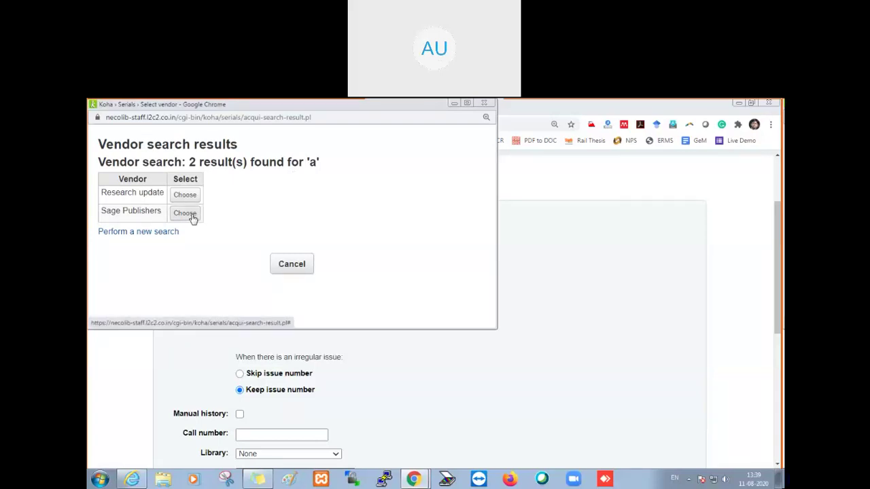
pyautogui.click(300, 270)
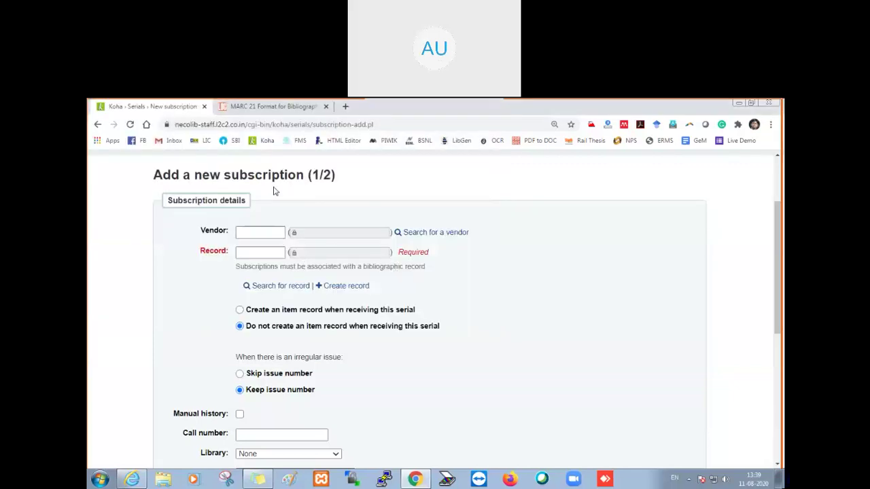
# Open the Acquisitions module and examine its order management section and the available library funds.
pyautogui.scroll(3, 172, 201)
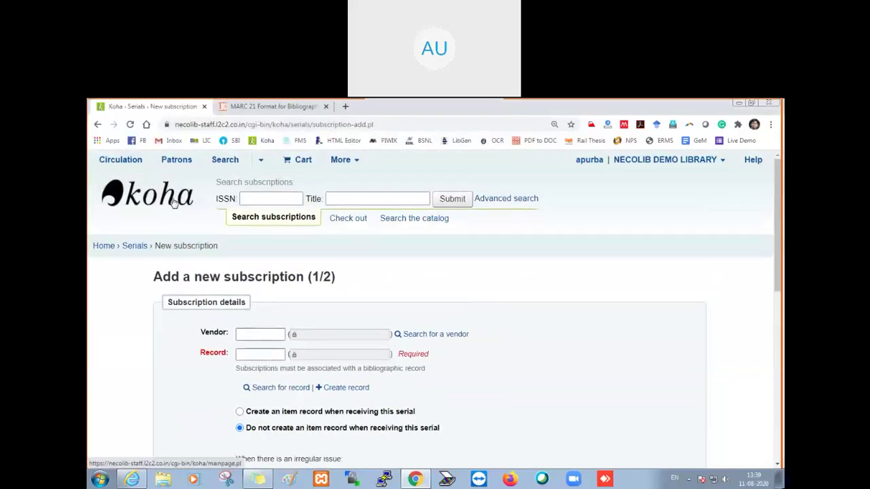
pyautogui.click(172, 201)
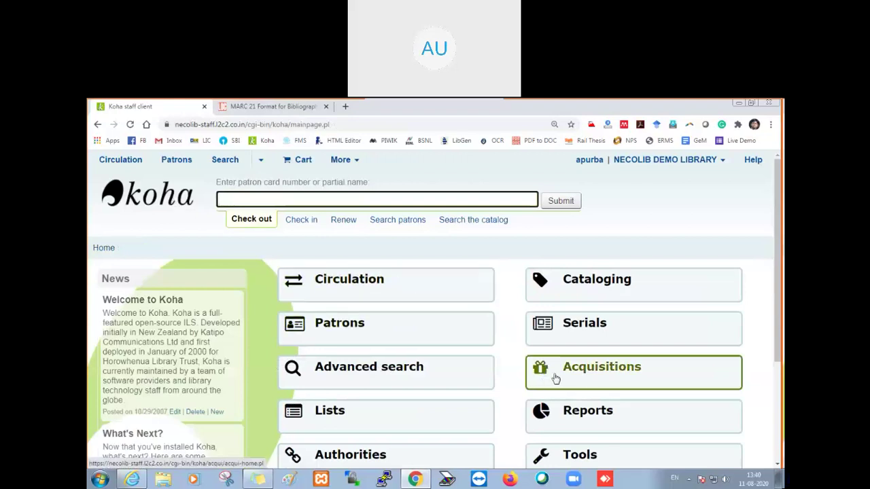
pyautogui.click(610, 378)
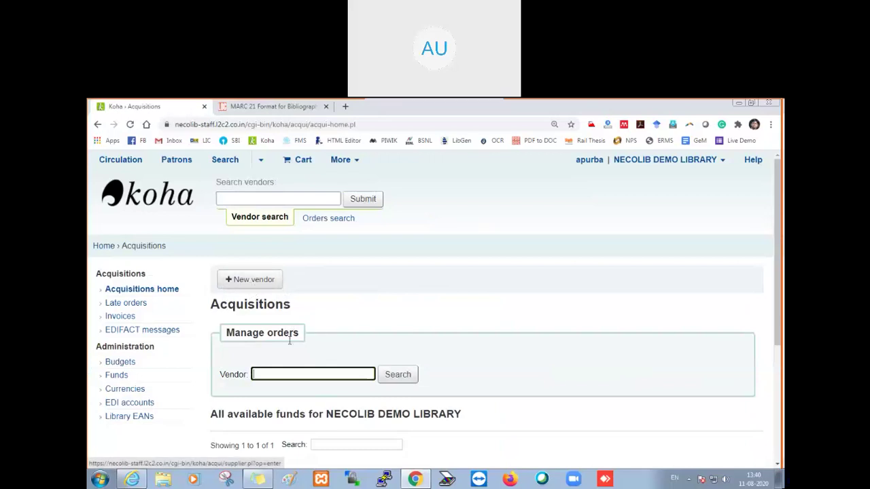
pyautogui.scroll(-1, 272, 346)
pyautogui.scroll(-2, 272, 347)
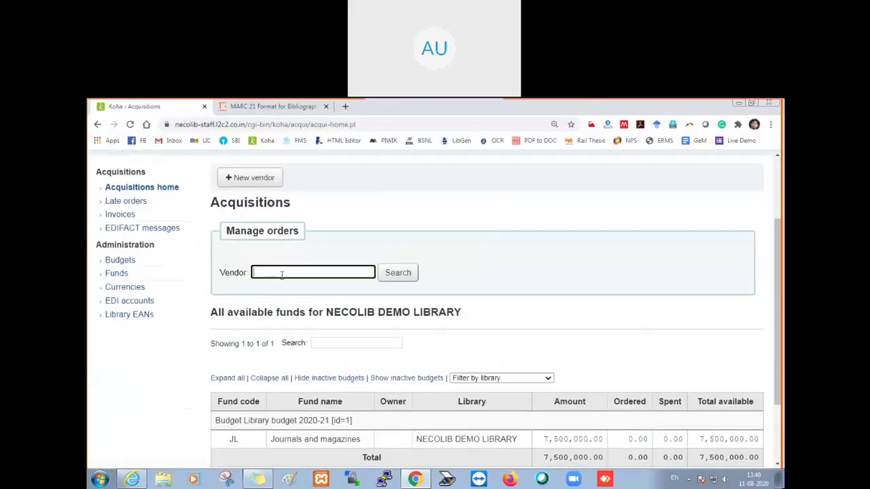
# Open a form for a new vendor and examine its company details, contacts and ordering information sections.
pyautogui.scroll(1, 281, 274)
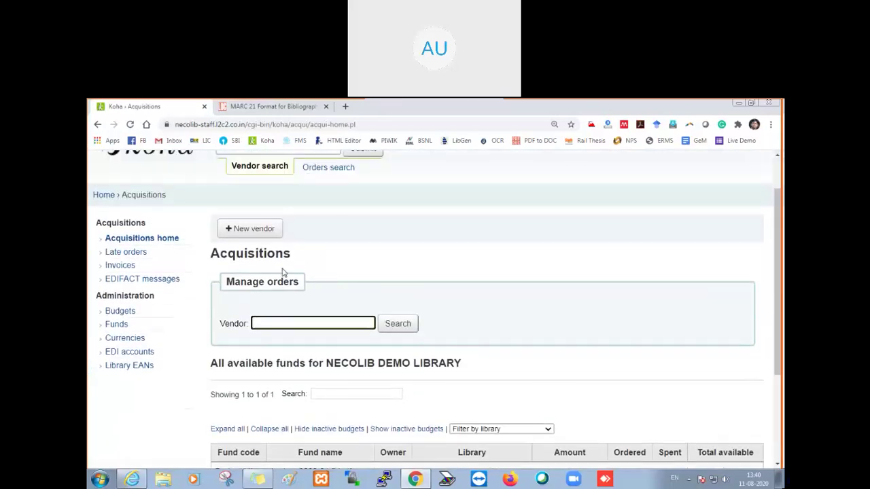
pyautogui.click(253, 231)
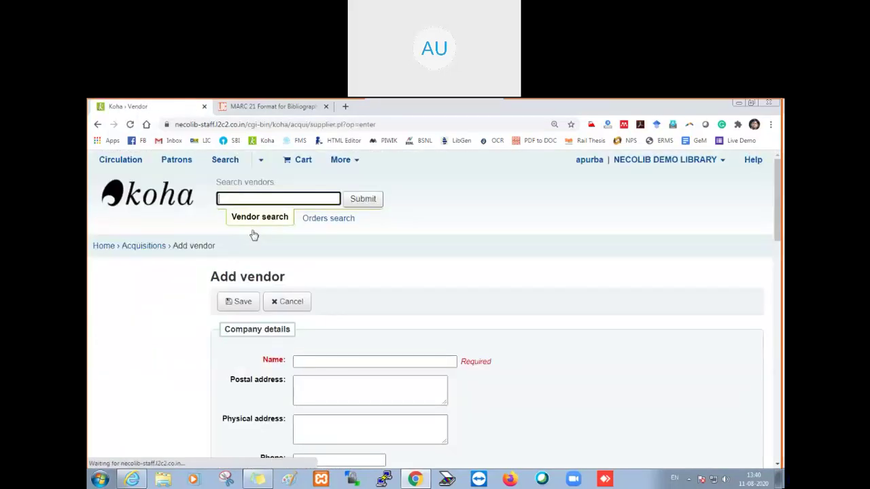
pyautogui.scroll(-1, 200, 299)
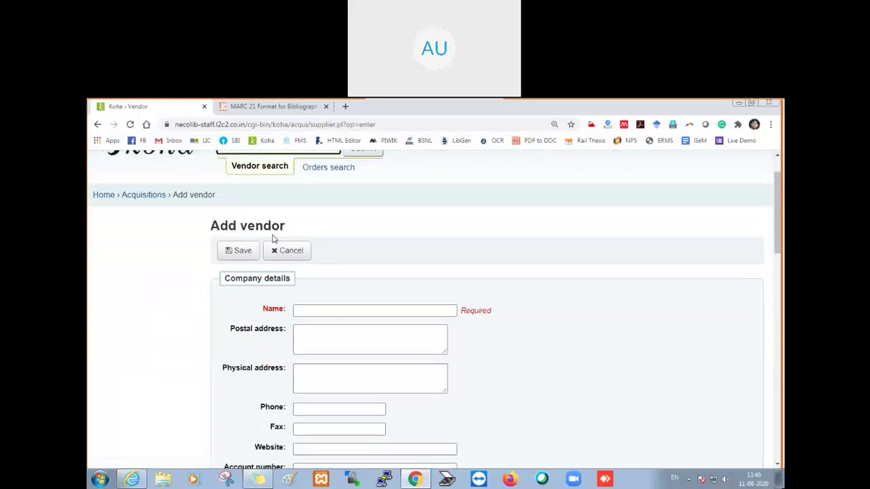
pyautogui.scroll(-1, 239, 302)
pyautogui.scroll(-1, 239, 302)
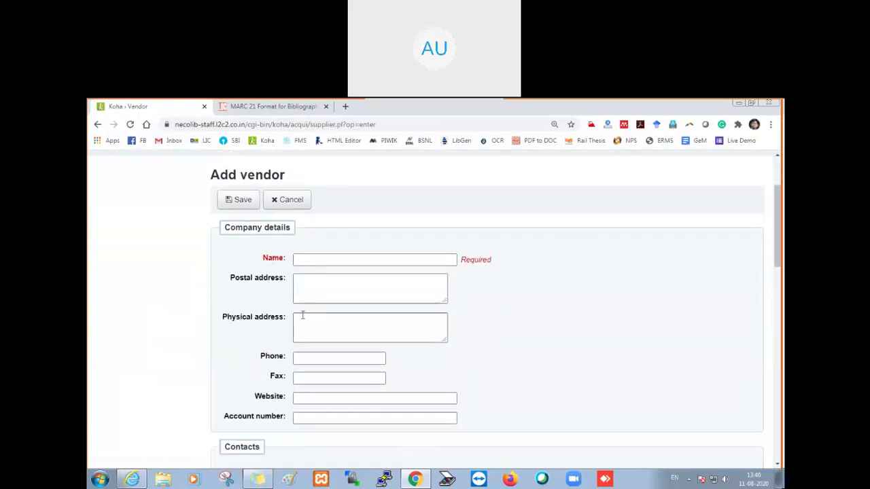
pyautogui.scroll(-3, 302, 312)
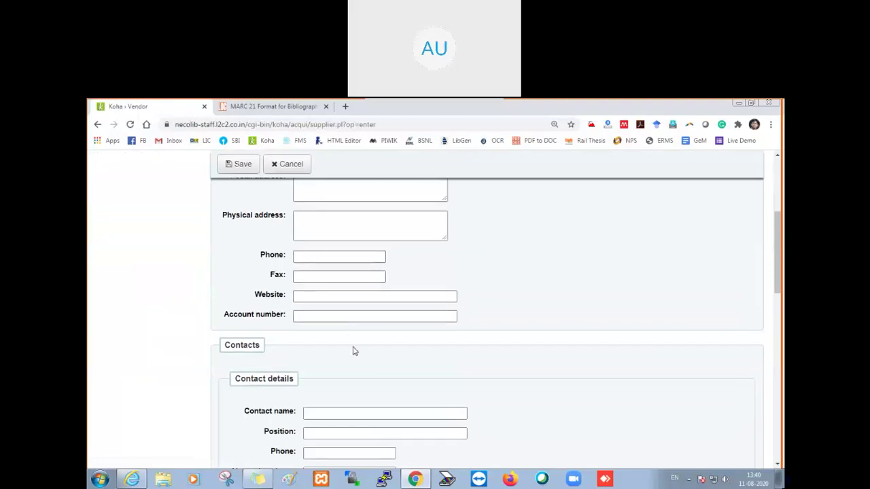
pyautogui.scroll(-1, 352, 343)
pyautogui.scroll(-7, 348, 340)
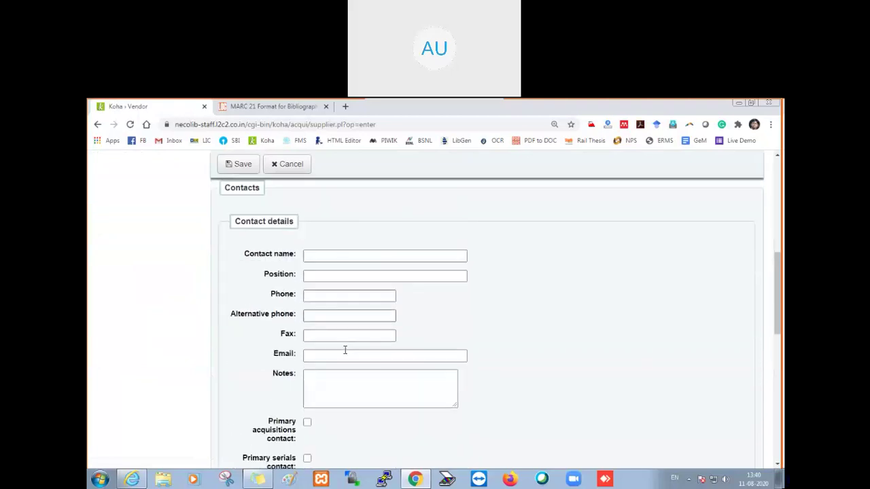
pyautogui.scroll(-5, 345, 349)
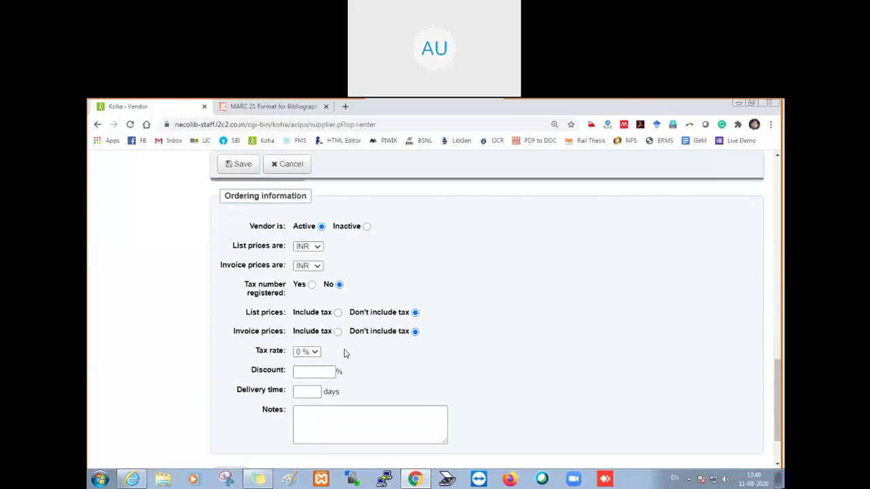
pyautogui.scroll(4, 330, 354)
pyautogui.scroll(10, 330, 353)
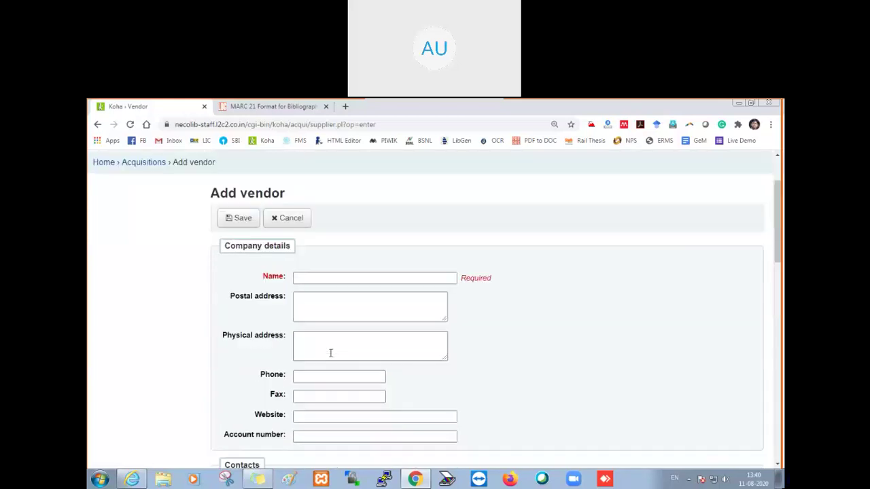
# Name the new vendor International Subscription Agency in the company details.
pyautogui.click(324, 280)
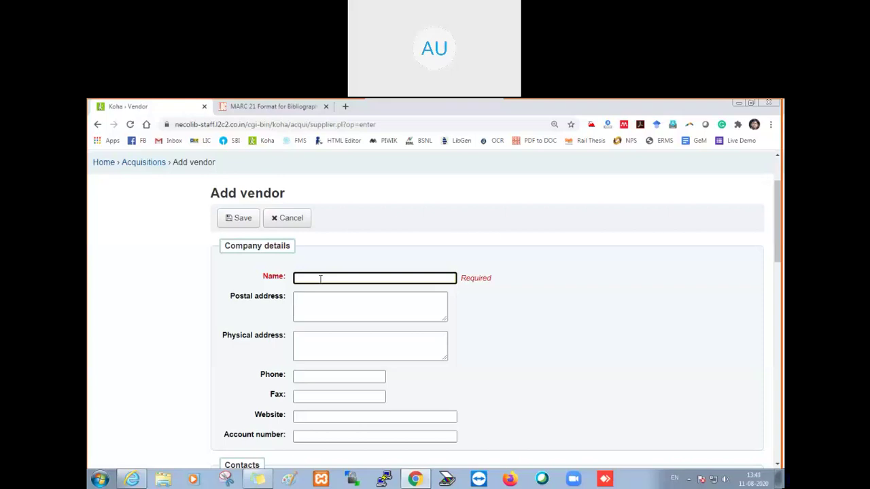
pyautogui.write('A')
pyautogui.press('BackSpace')
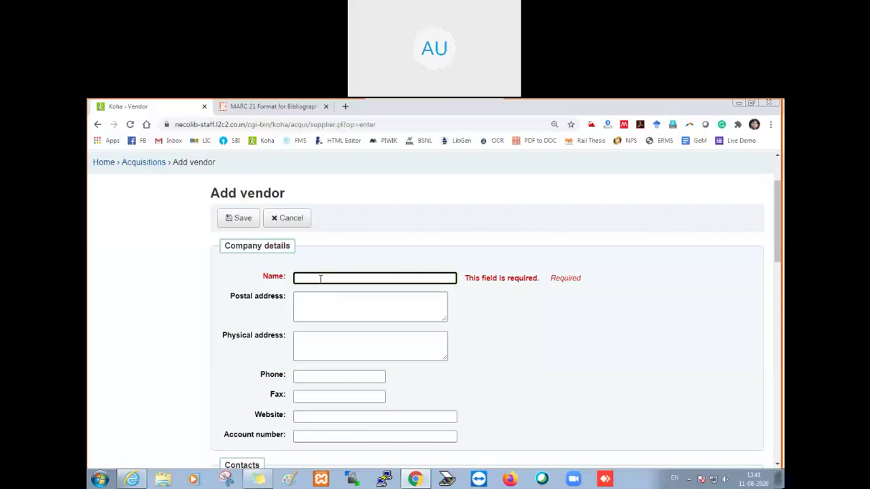
pyautogui.write('S')
pyautogui.press('BackSpace')
pyautogui.write('Intern')
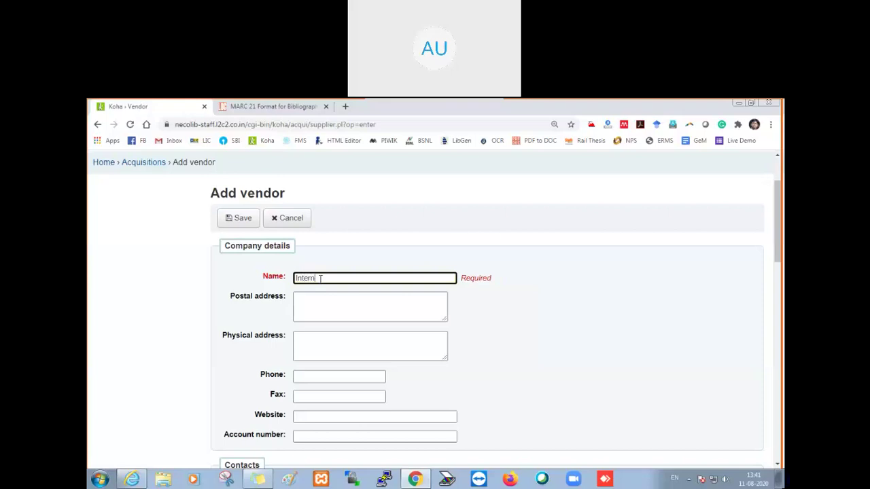
pyautogui.write('ational Subscription Agency')
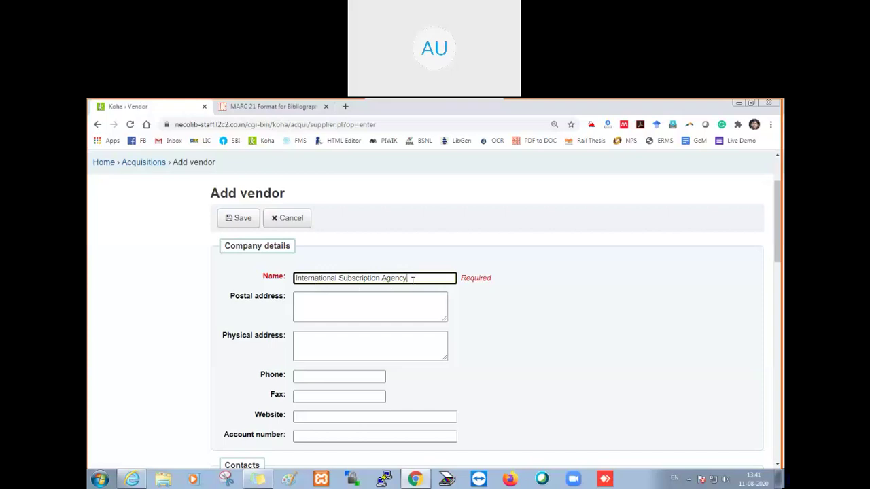
# Enter the vendor's city as its postal address and dismiss the address suggestions.
pyautogui.click(339, 305)
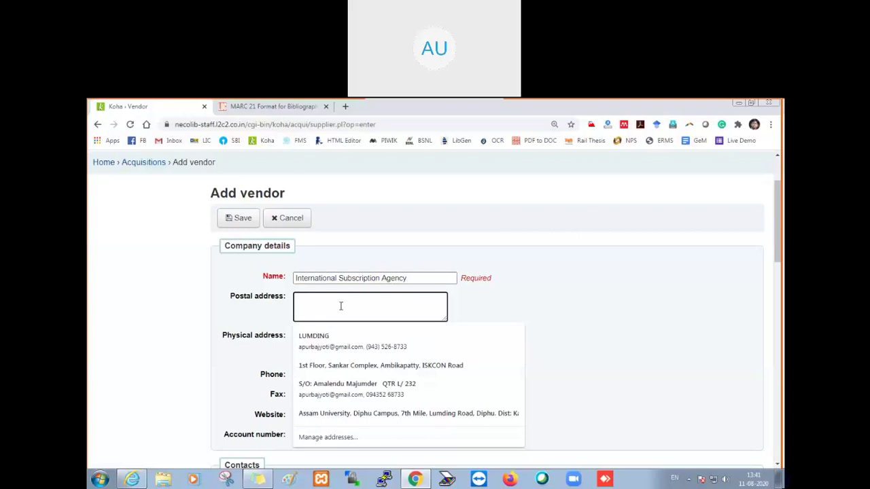
pyautogui.write('Luc')
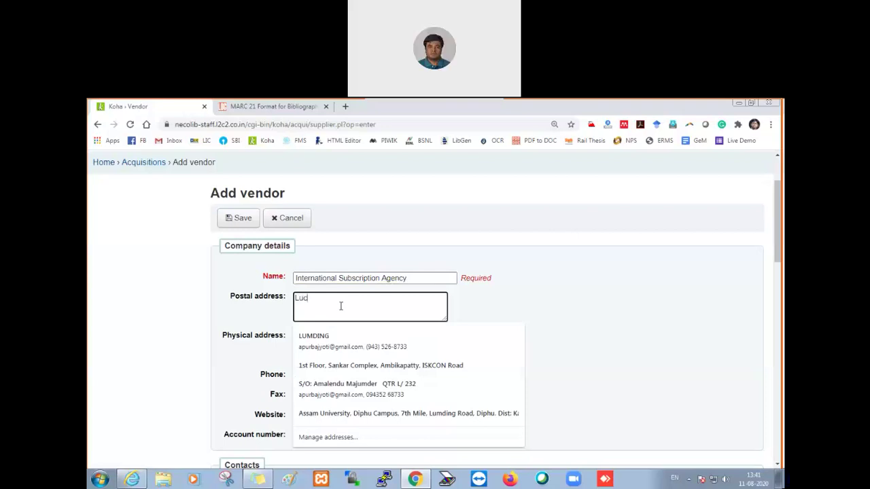
pyautogui.write('know')
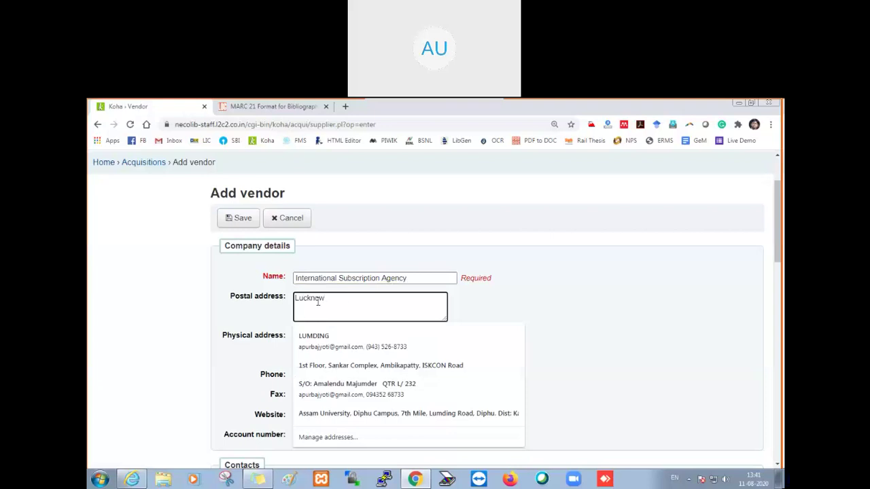
pyautogui.press('Escape')
# Examine the remaining company details, including the account number, and the vendor's contact and ordering fields.
pyautogui.scroll(-1, 345, 299)
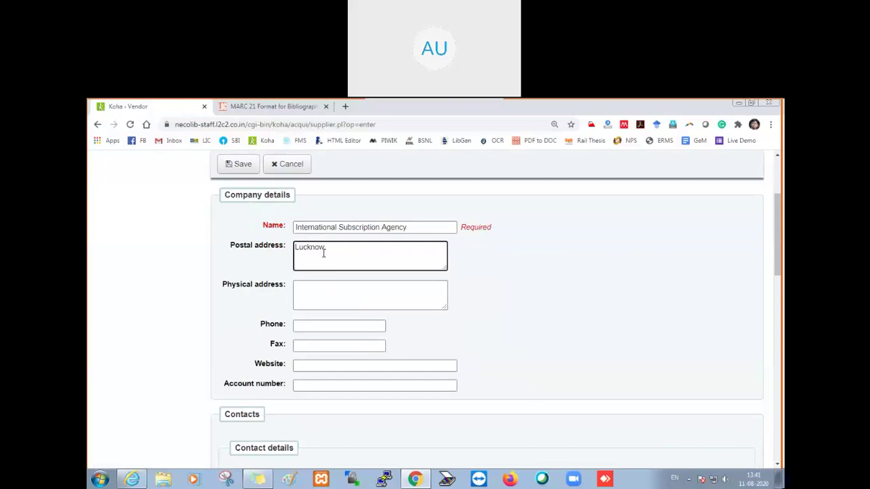
pyautogui.scroll(-1, 301, 299)
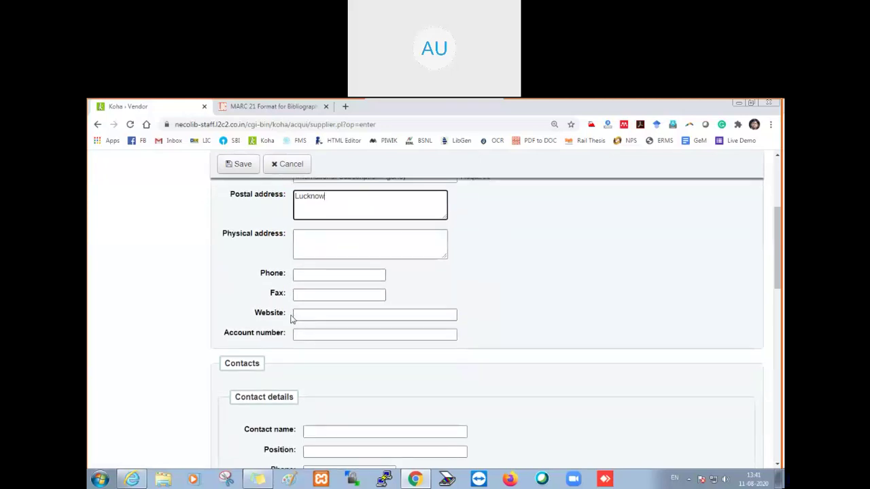
pyautogui.scroll(-1, 338, 334)
pyautogui.click(385, 285)
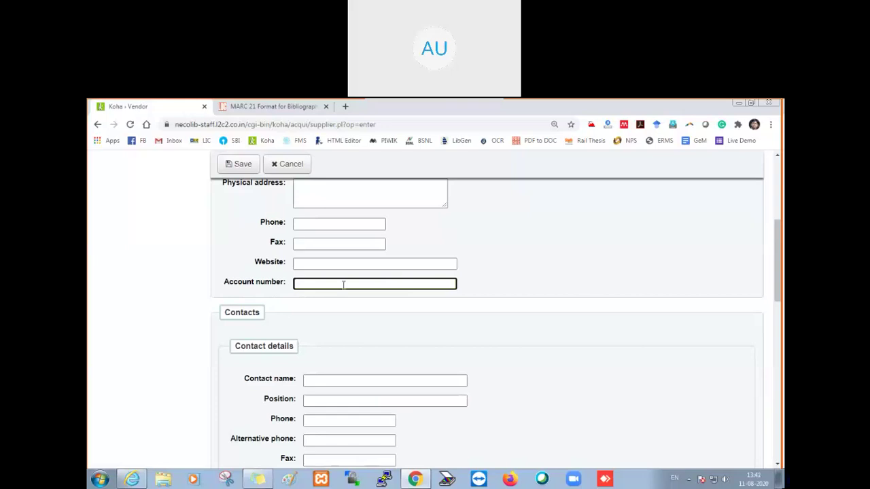
pyautogui.scroll(-3, 309, 307)
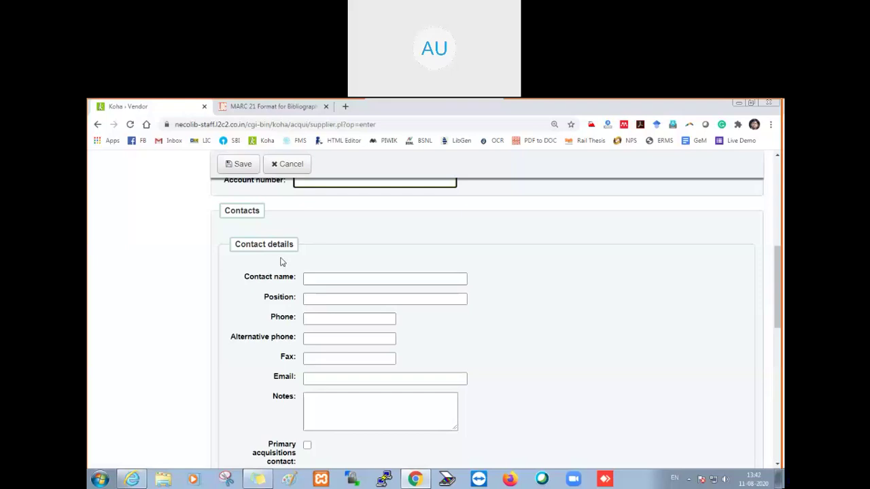
pyautogui.click(321, 279)
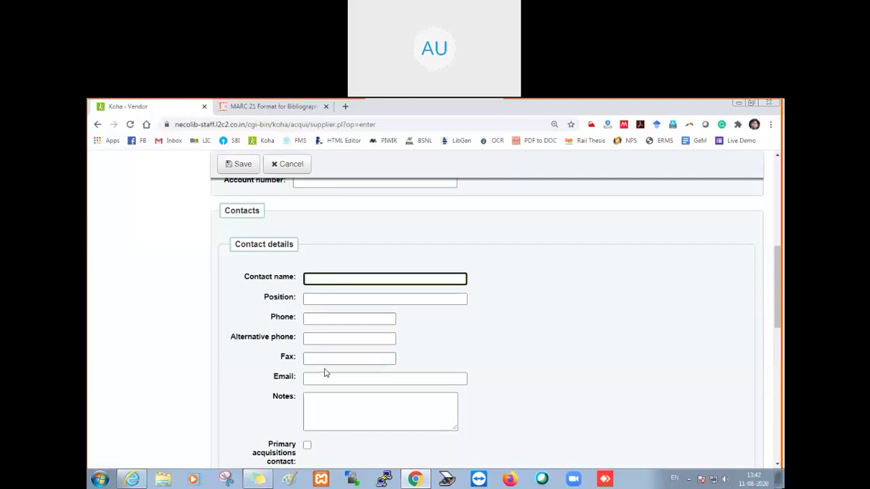
pyautogui.scroll(3, 332, 355)
pyautogui.scroll(-3, 346, 333)
pyautogui.scroll(-1, 332, 338)
pyautogui.scroll(-6, 333, 345)
pyautogui.scroll(4, 332, 345)
pyautogui.scroll(10, 332, 345)
pyautogui.scroll(-2, 332, 342)
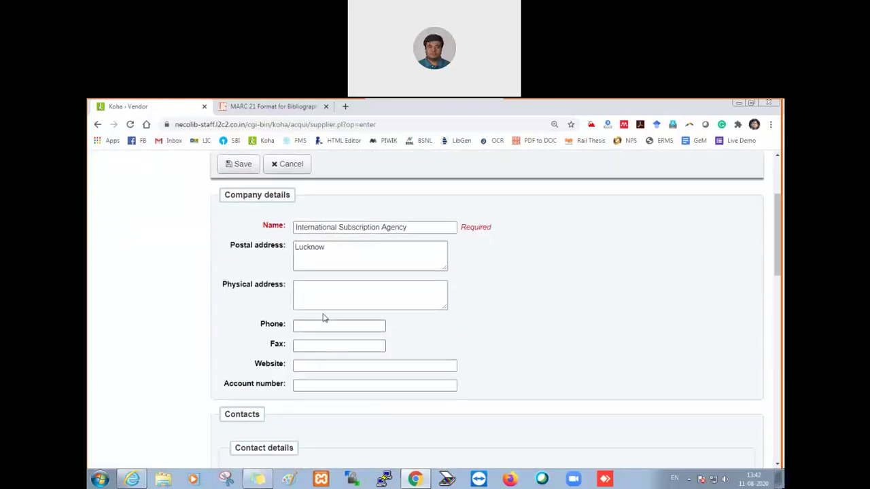
# Enter the vendor contact's name and set the contact's position to Regional managaer.
pyautogui.scroll(-3, 323, 279)
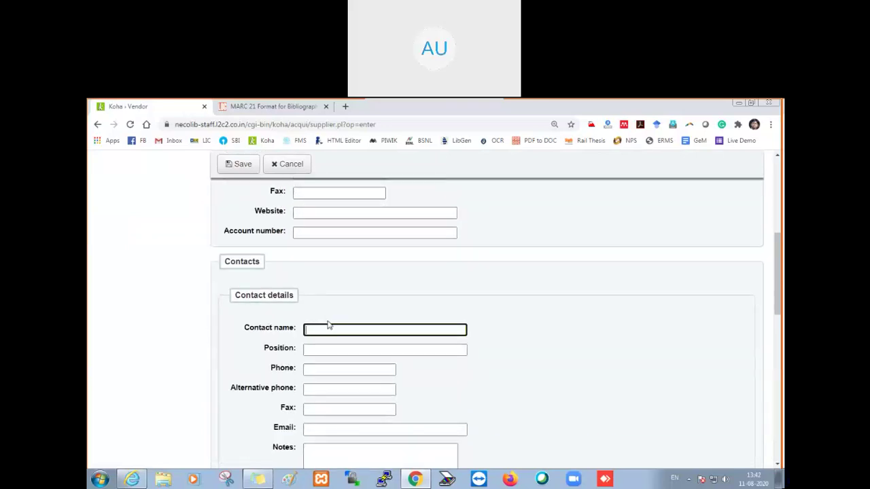
pyautogui.write('xyz')
pyautogui.press('Tab')
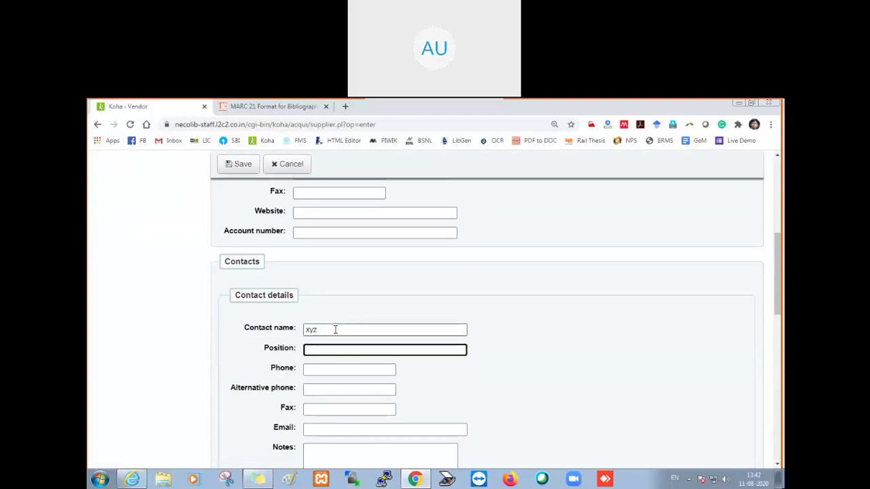
pyautogui.write('Regional mangaer')
pyautogui.scroll(-3, 344, 357)
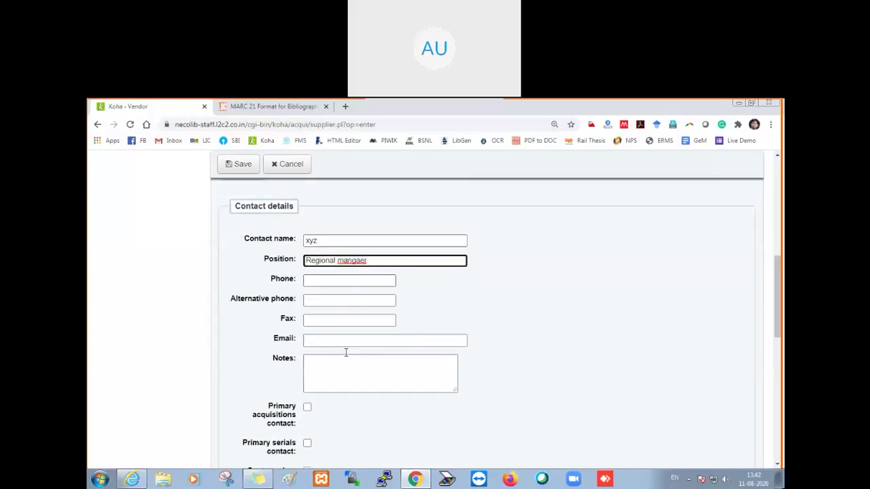
pyautogui.click(363, 267)
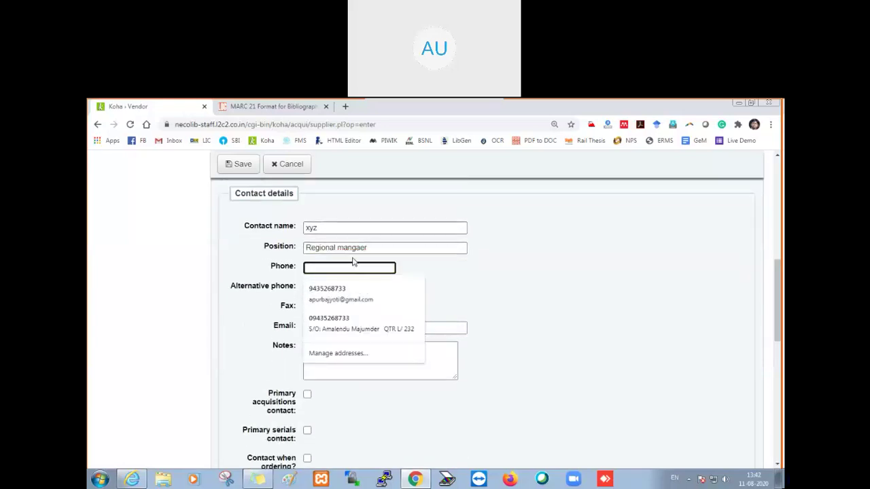
pyautogui.click(351, 249)
pyautogui.write('a')
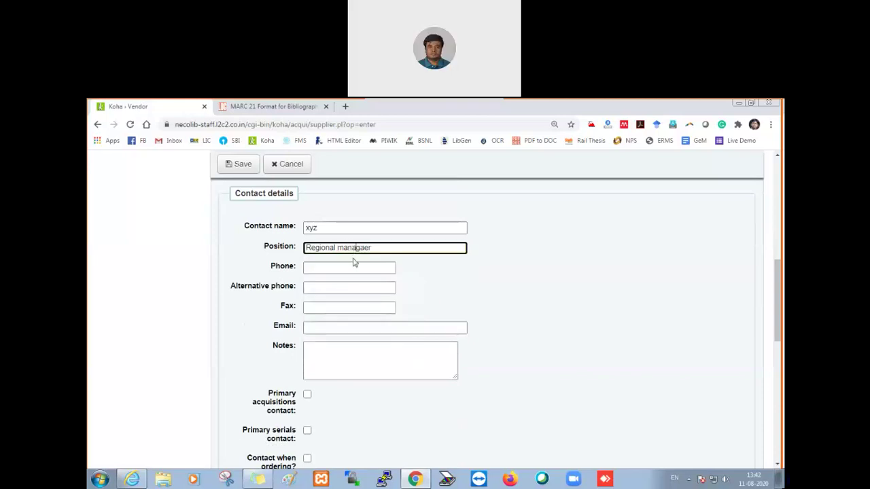
pyautogui.click(355, 267)
pyautogui.click(408, 367)
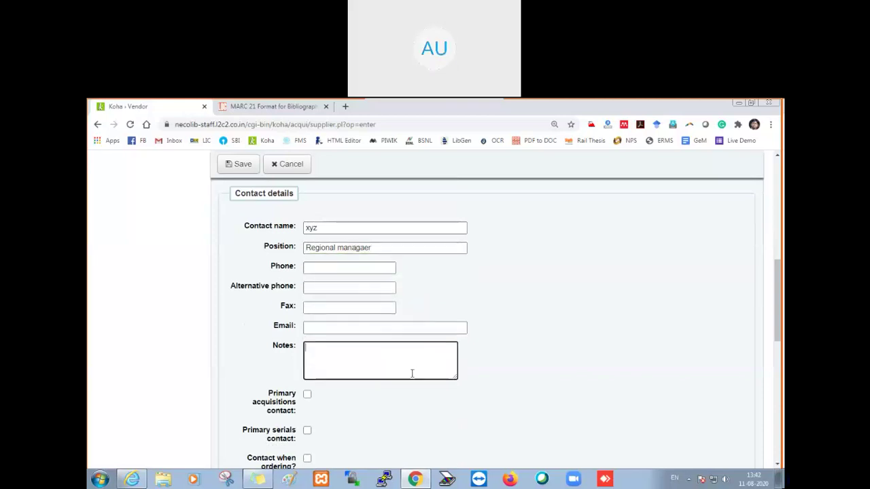
# In the ordering information, mark the vendor's tax number as registered and set invoice prices to include tax.
pyautogui.scroll(-3, 359, 352)
pyautogui.scroll(-4, 357, 321)
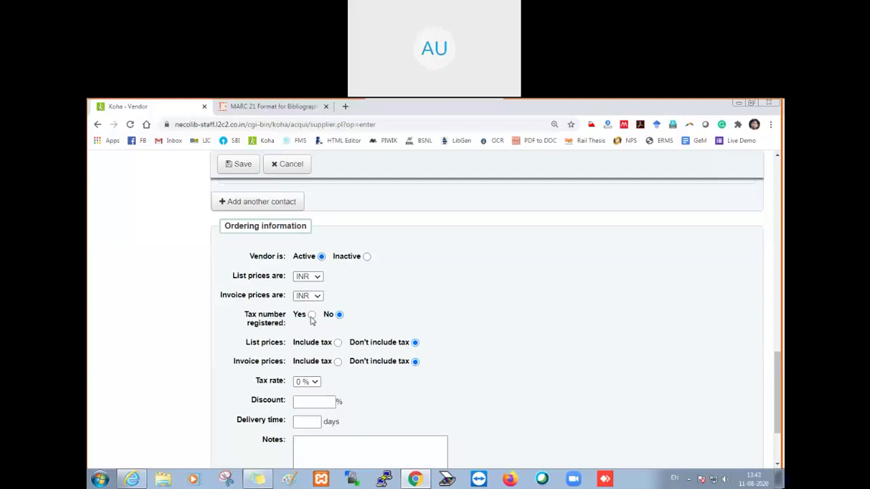
pyautogui.click(312, 317)
pyautogui.scroll(-3, 248, 330)
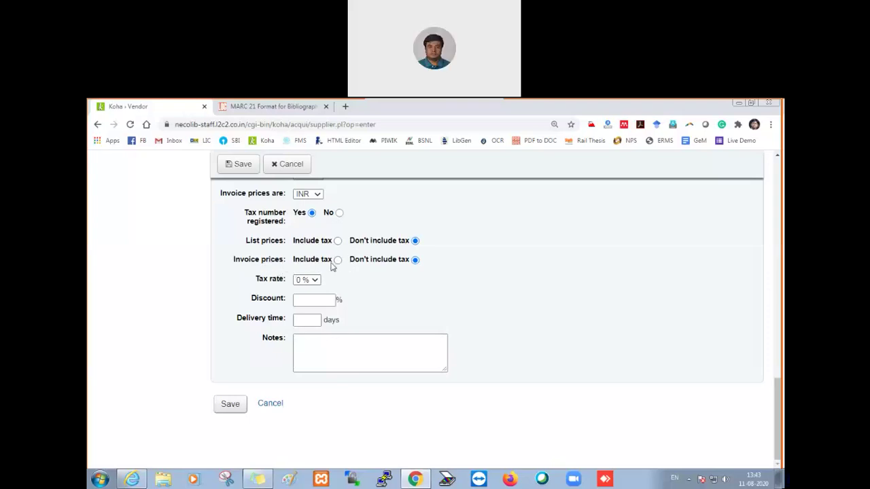
pyautogui.click(338, 260)
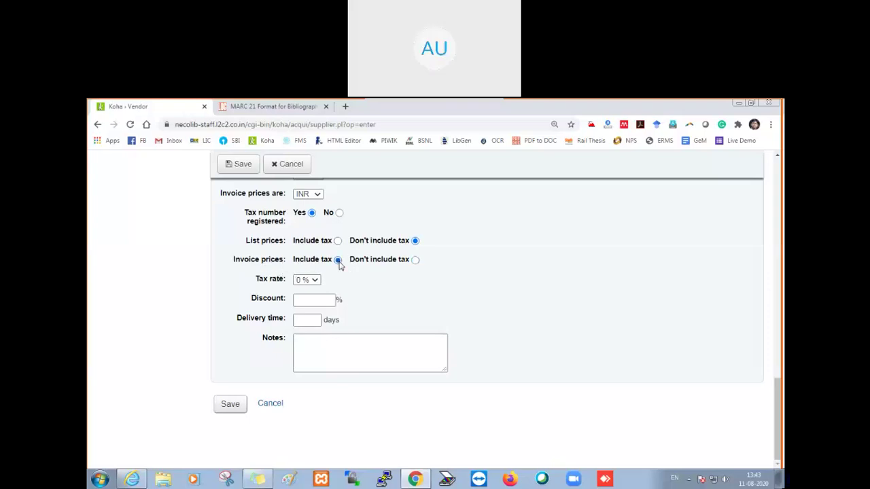
# Check the delivery time field and review the vendor form from company details through ordering information.
pyautogui.click(310, 320)
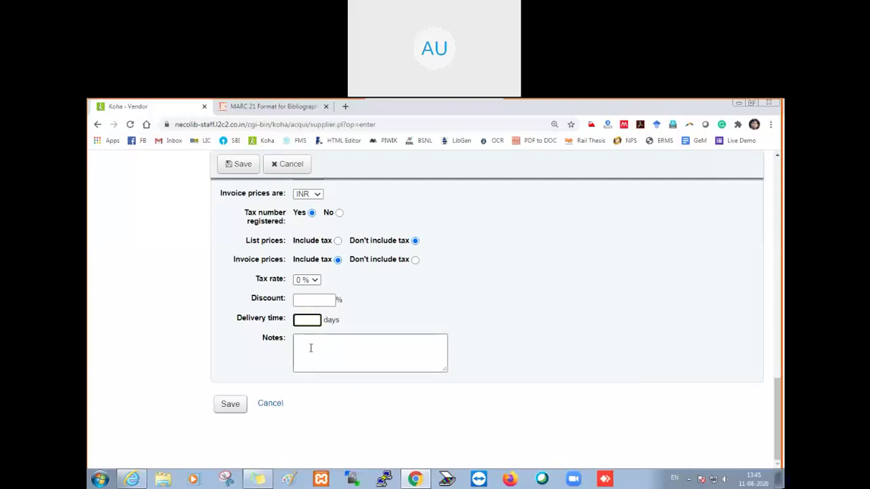
pyautogui.scroll(15, 310, 348)
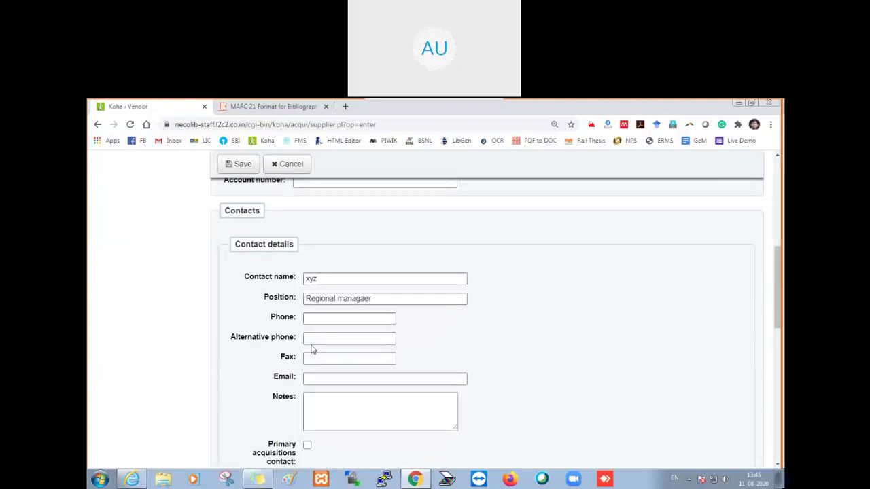
pyautogui.scroll(3, 311, 348)
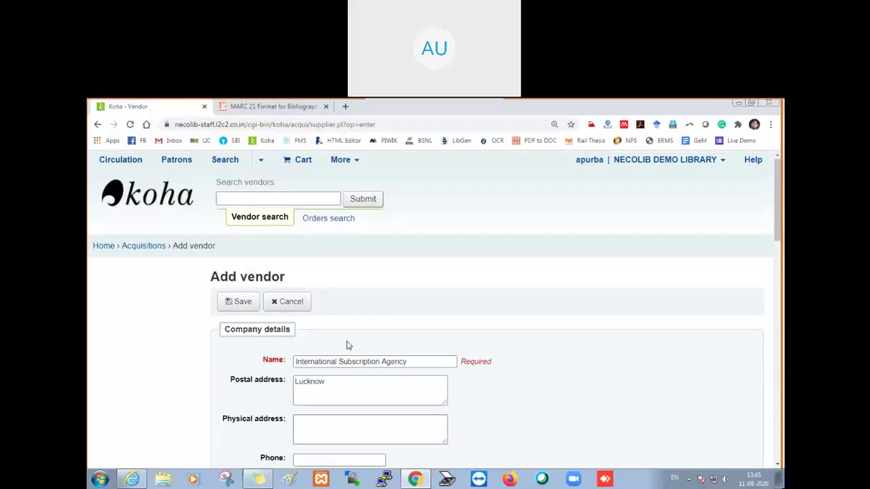
pyautogui.scroll(-1, 347, 346)
pyautogui.scroll(-5, 348, 341)
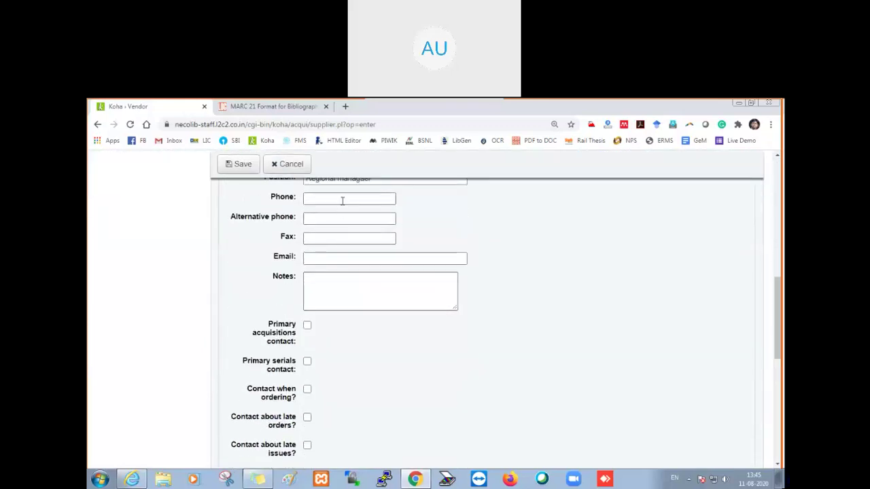
pyautogui.scroll(-3, 322, 341)
pyautogui.scroll(-3, 322, 342)
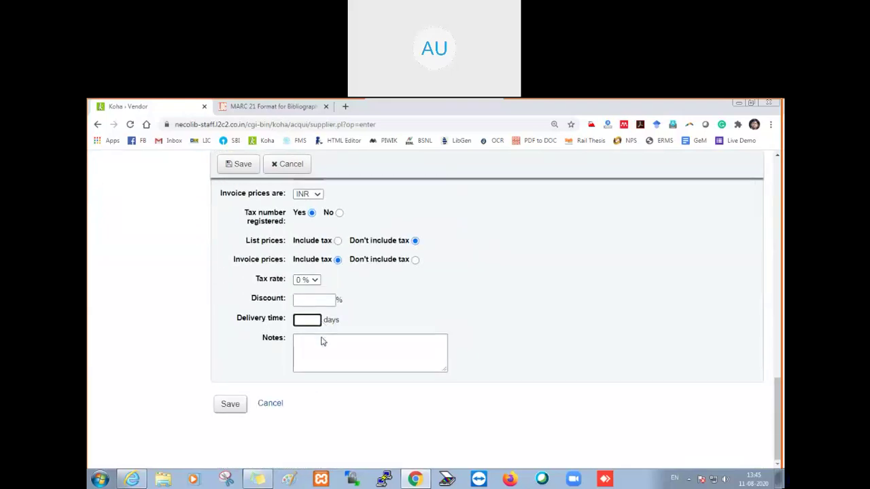
# Save the new vendor and start adding a new subscription in the Serials module.
pyautogui.click(243, 406)
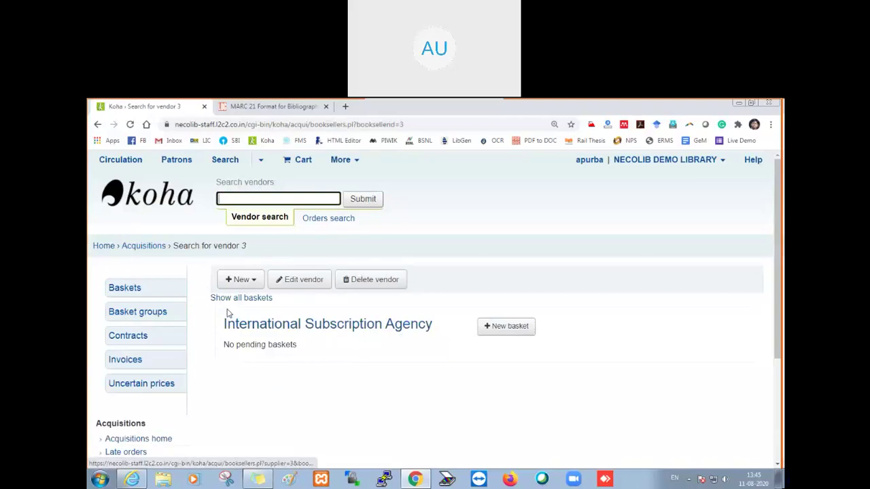
pyautogui.click(163, 208)
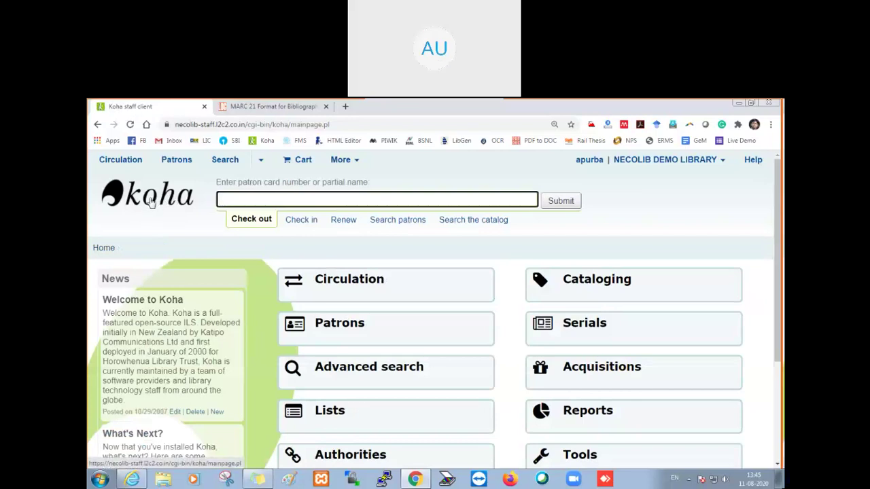
pyautogui.click(564, 329)
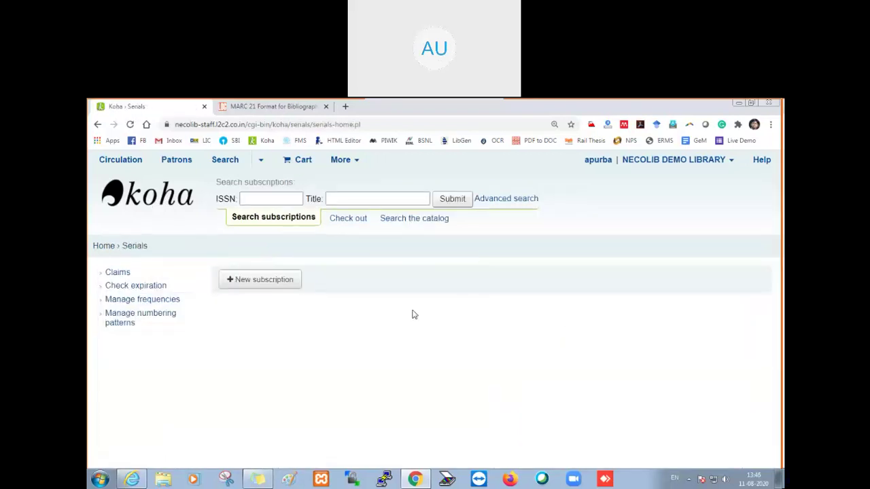
pyautogui.click(284, 280)
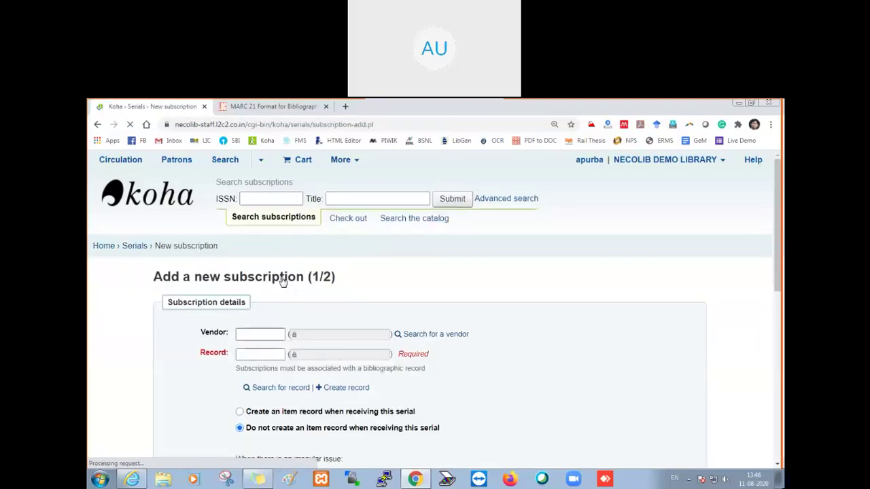
# Search for the vendor "international" and assign International Subscription Agency to the subscription.
pyautogui.click(453, 337)
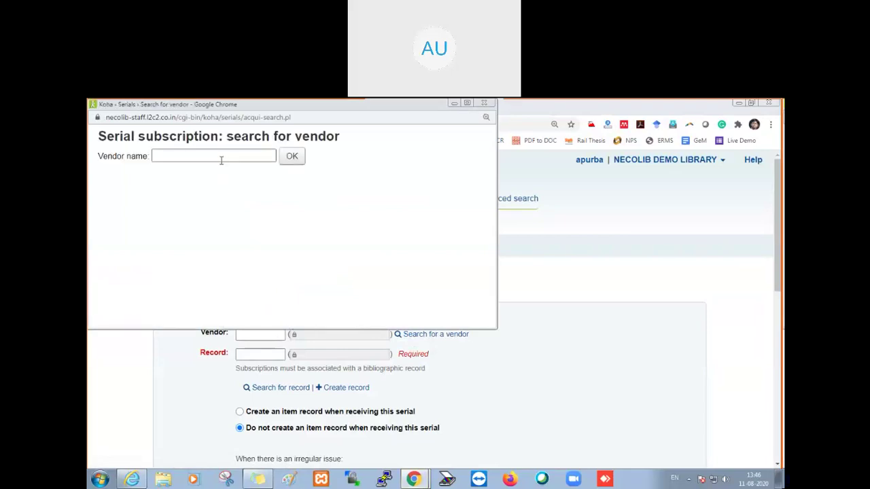
pyautogui.click(222, 157)
pyautogui.write('in')
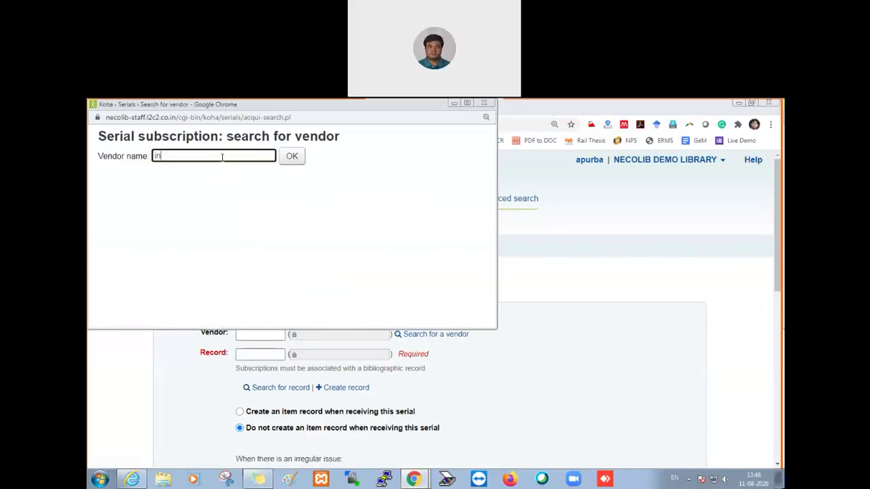
pyautogui.write('ternational')
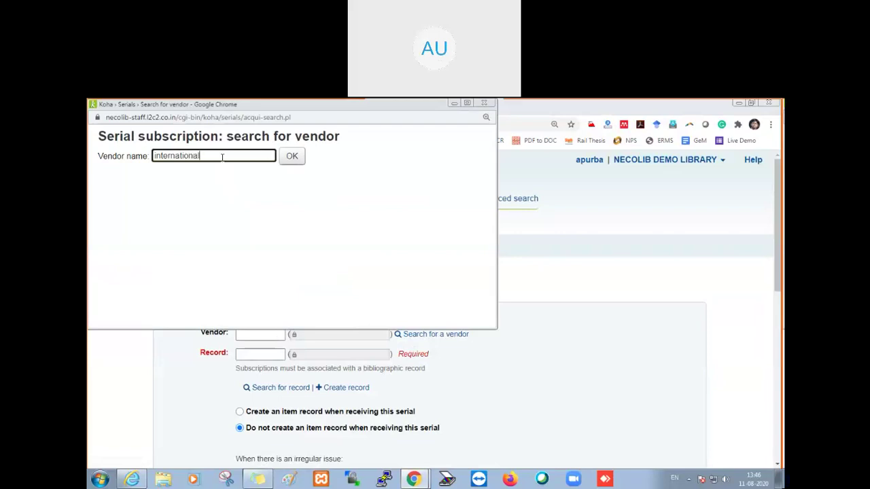
pyautogui.click(295, 160)
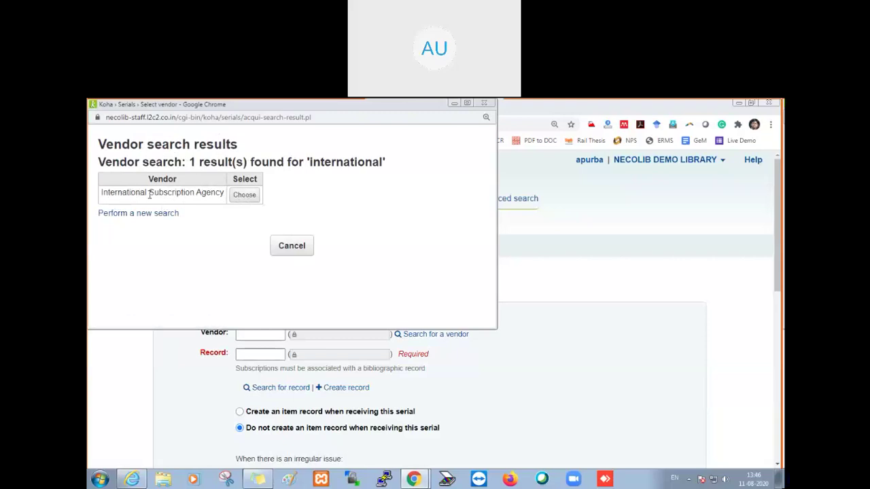
pyautogui.click(242, 201)
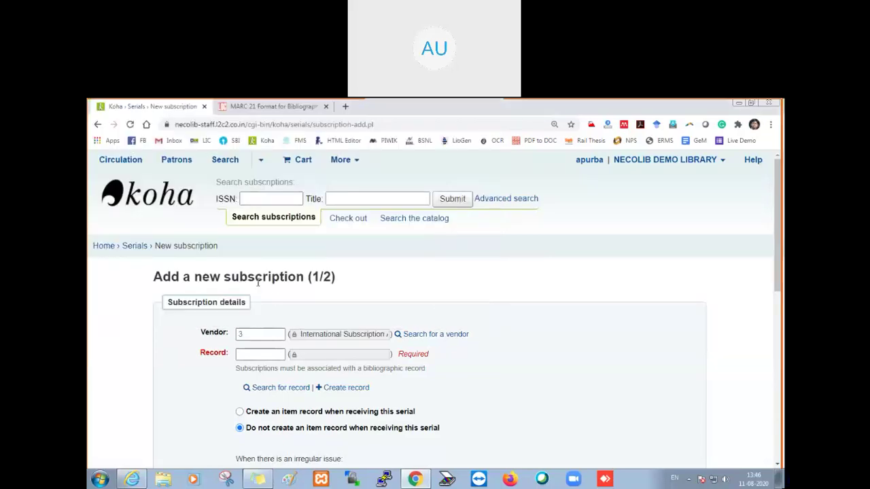
pyautogui.click(258, 334)
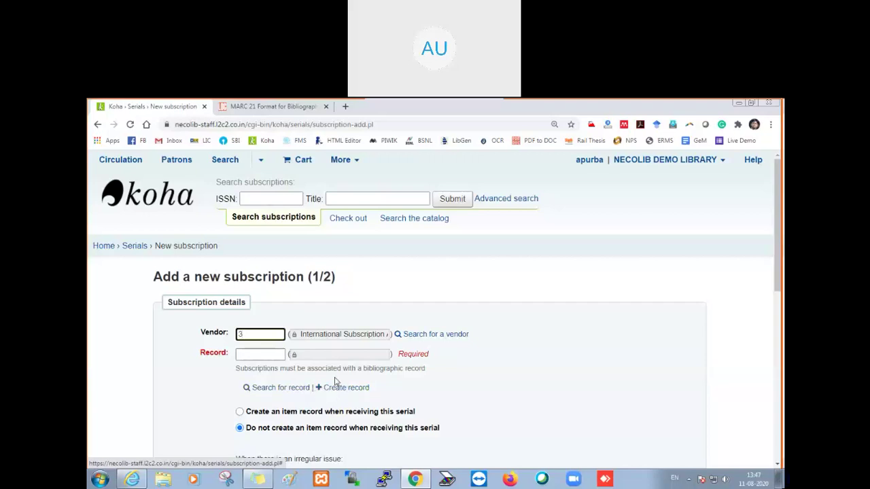
# Search the catalog for "journal of labour" and link the Journal of Labour Economics record to the subscription.
pyautogui.click(280, 389)
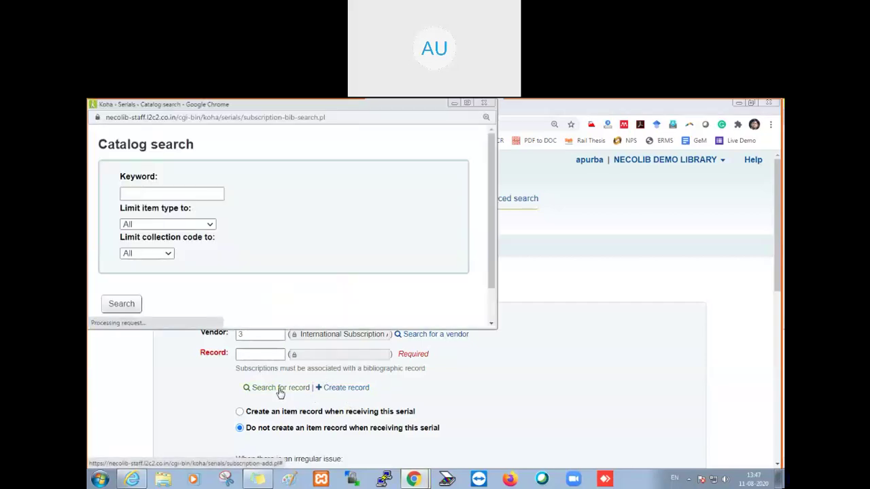
pyautogui.click(209, 194)
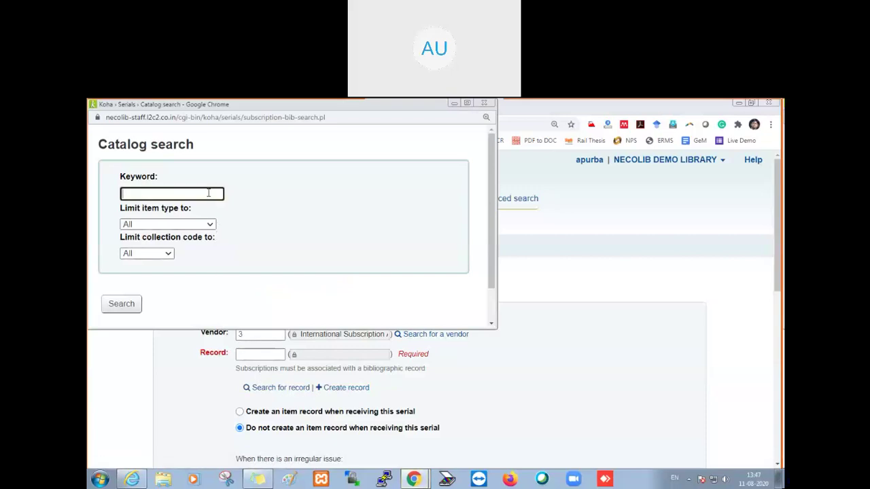
pyautogui.write('journal of labour')
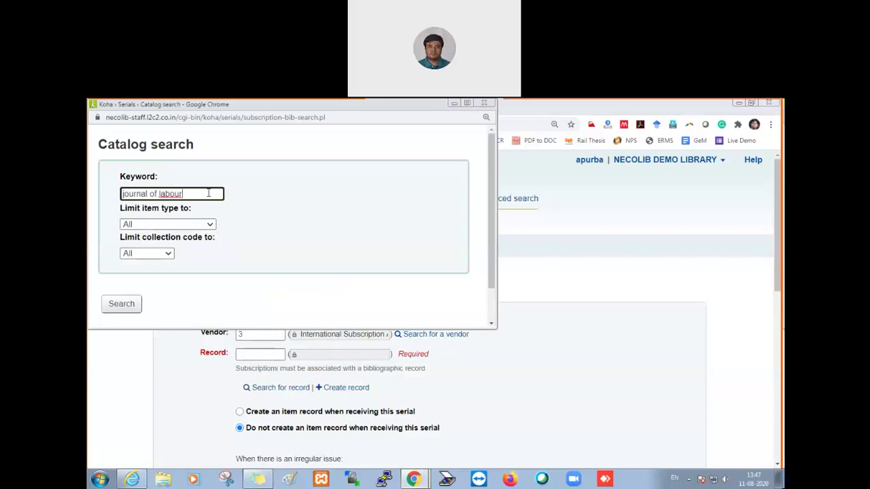
pyautogui.click(125, 305)
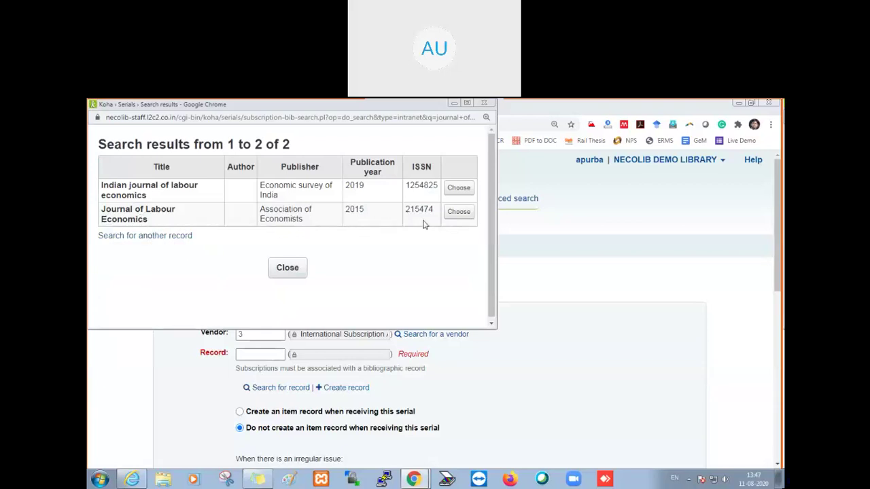
pyautogui.click(459, 212)
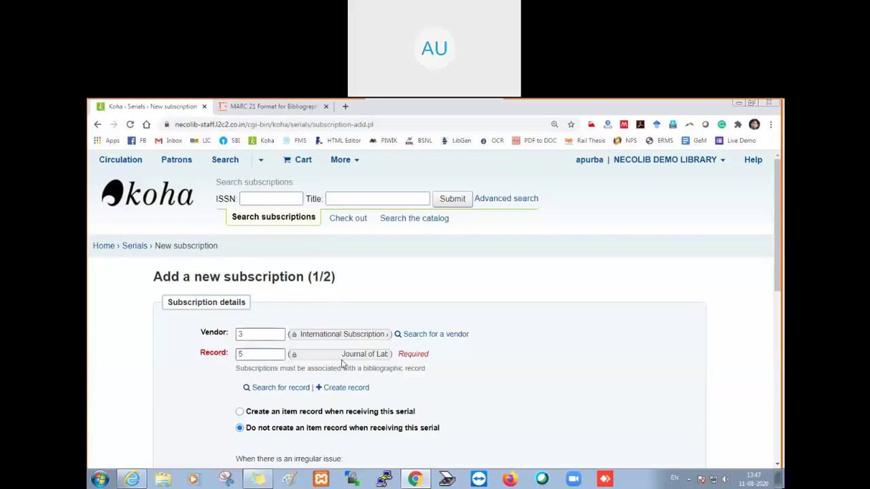
# Review the item record and irregular issue options, and set the subscription's call number to 333.01.
pyautogui.scroll(-1, 342, 365)
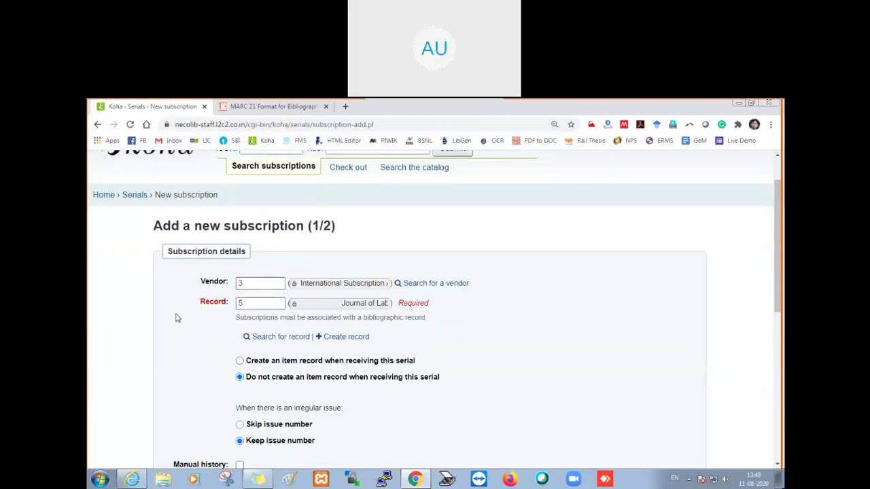
pyautogui.scroll(-1, 183, 328)
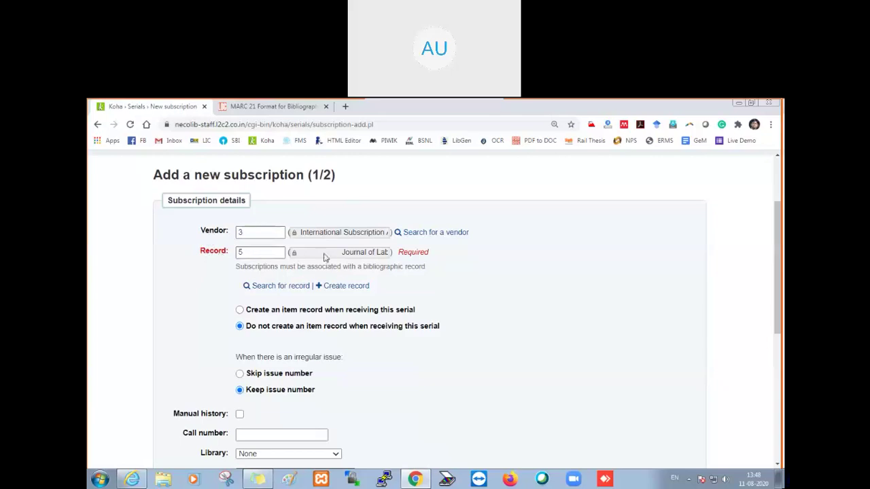
pyautogui.scroll(-1, 232, 347)
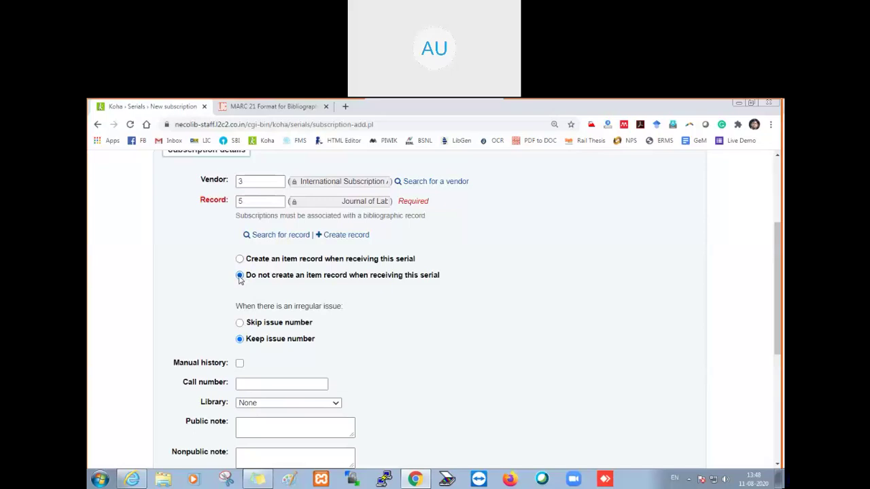
pyautogui.scroll(-1, 239, 279)
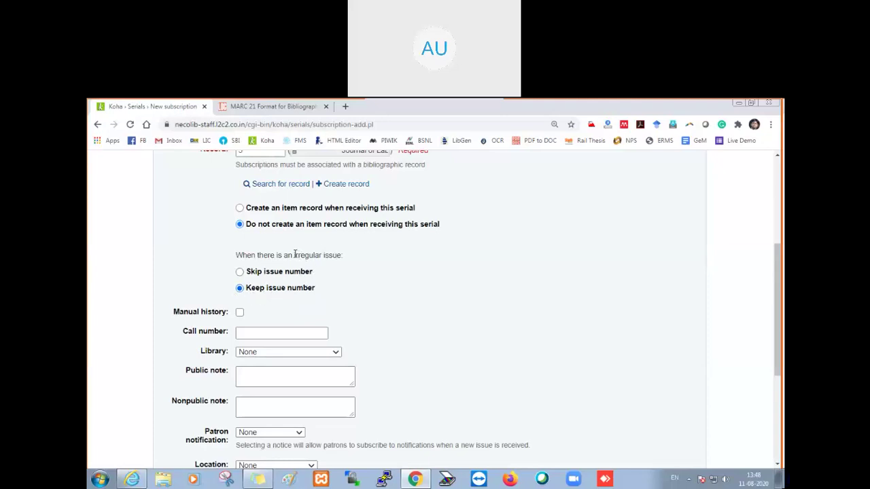
pyautogui.moveTo(294, 255); pyautogui.dragTo(346, 262)
pyautogui.click(324, 257)
pyautogui.scroll(-1, 277, 307)
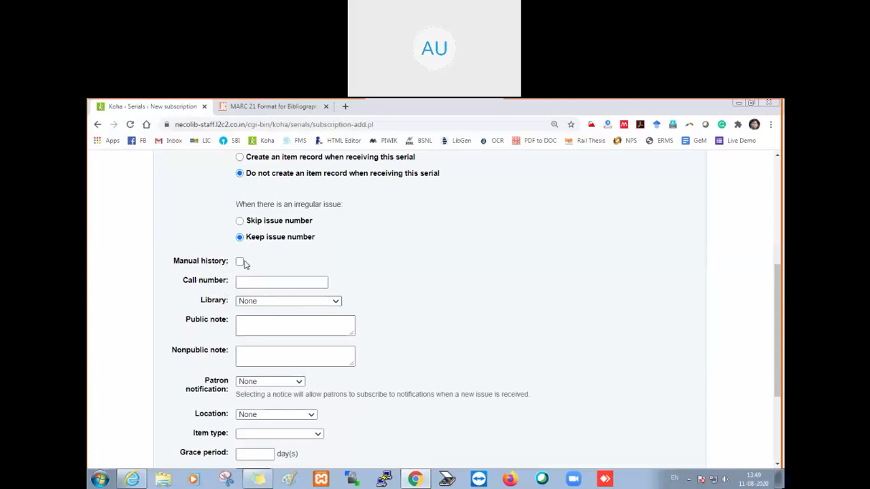
pyautogui.click(269, 282)
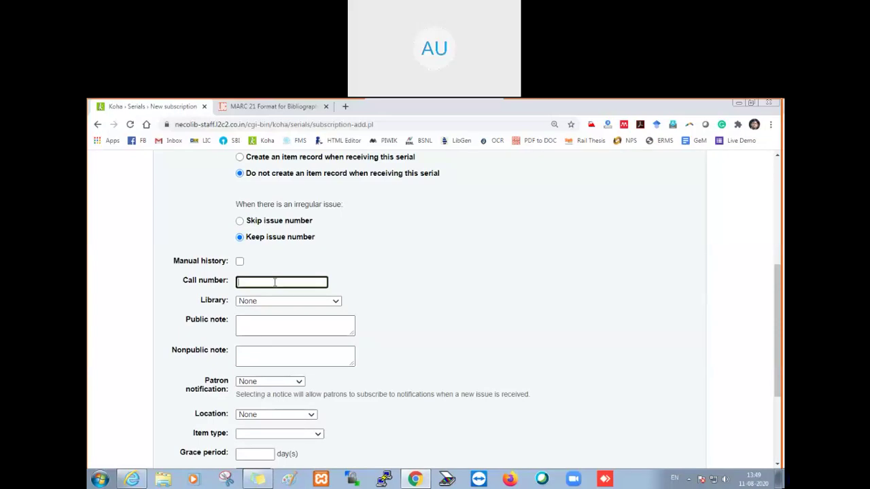
pyautogui.write('33')
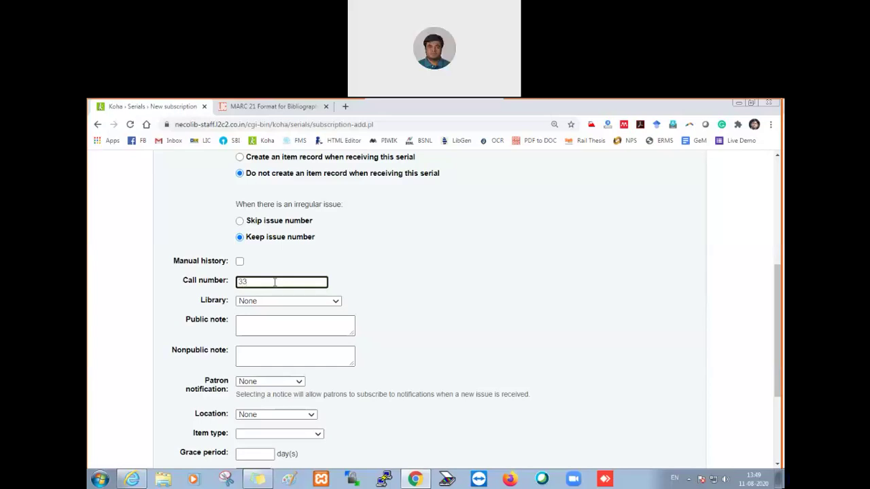
pyautogui.write('3.01')
# Check the library of the current login and set the subscription's library to NECOLIB DEMO LIBRARY.
pyautogui.click(288, 306)
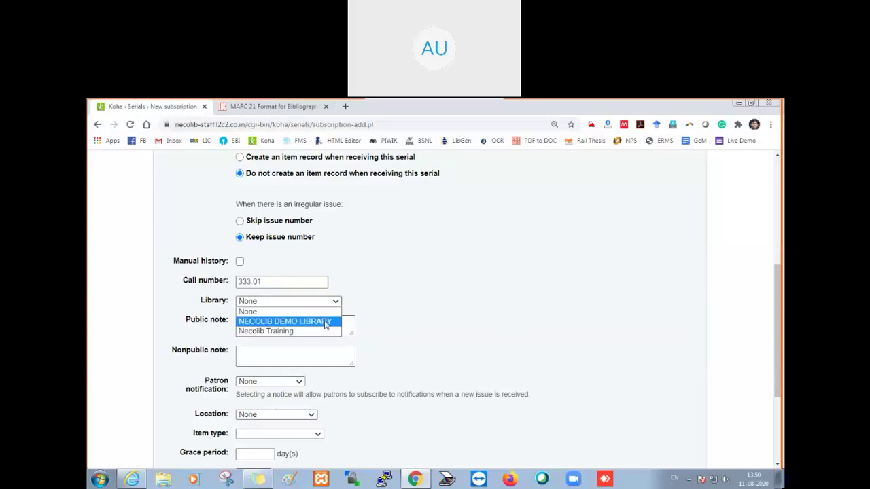
pyautogui.moveTo(778, 349); pyautogui.dragTo(754, 231)
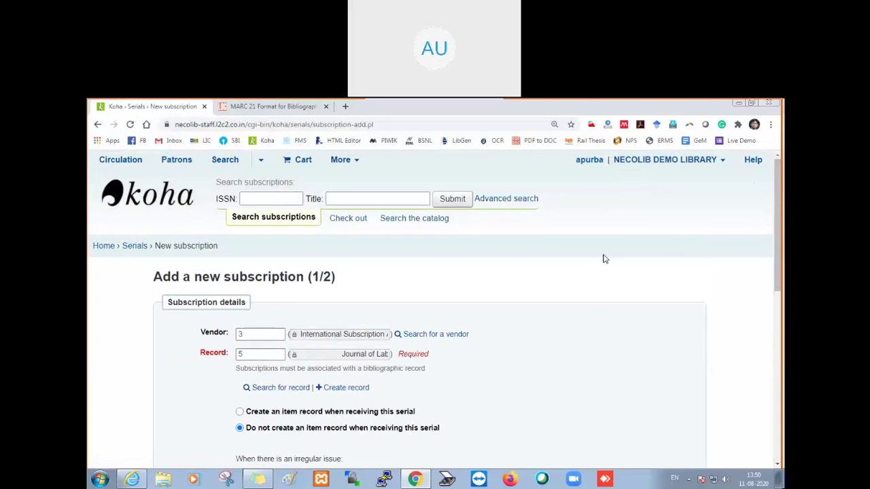
pyautogui.click(723, 163)
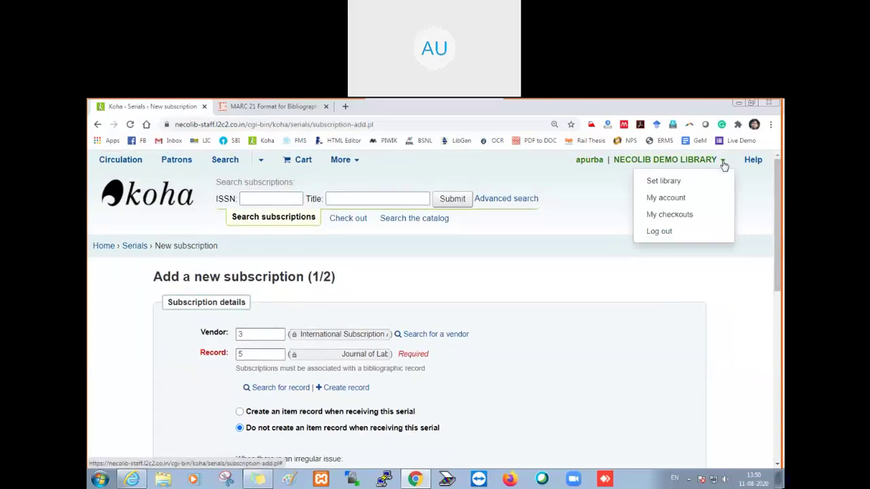
pyautogui.click(723, 163)
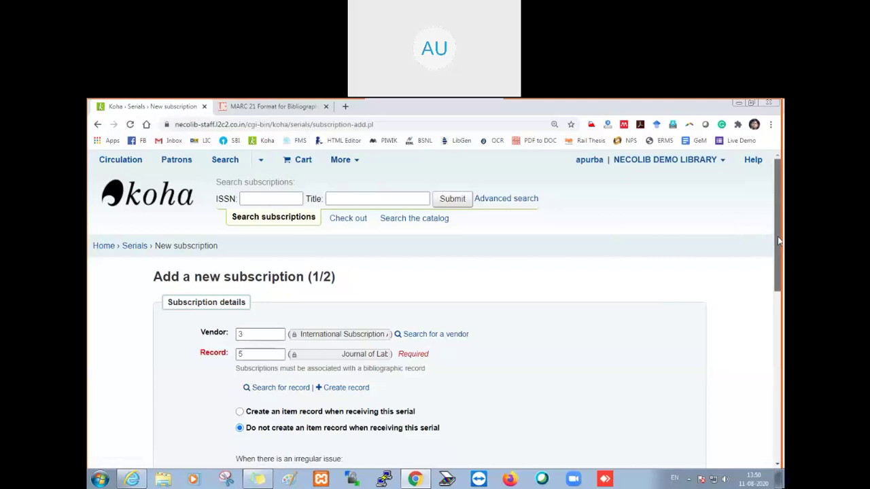
pyautogui.scroll(-3, 779, 240)
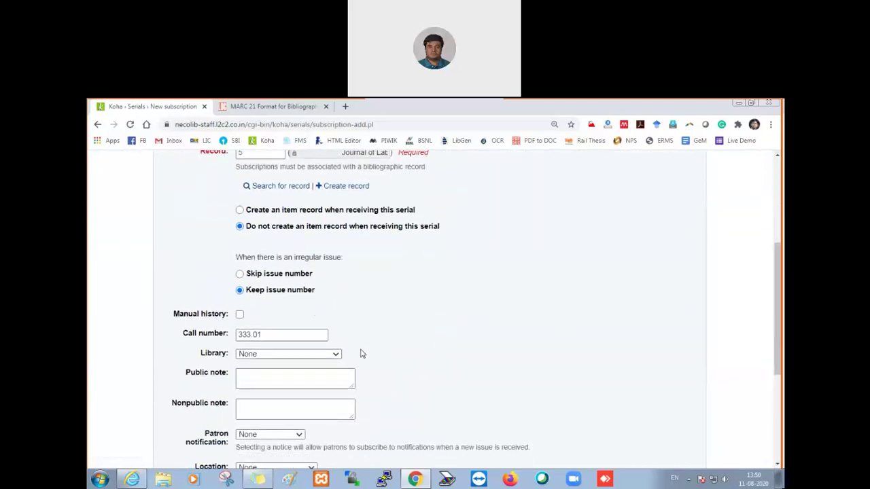
pyautogui.click(335, 354)
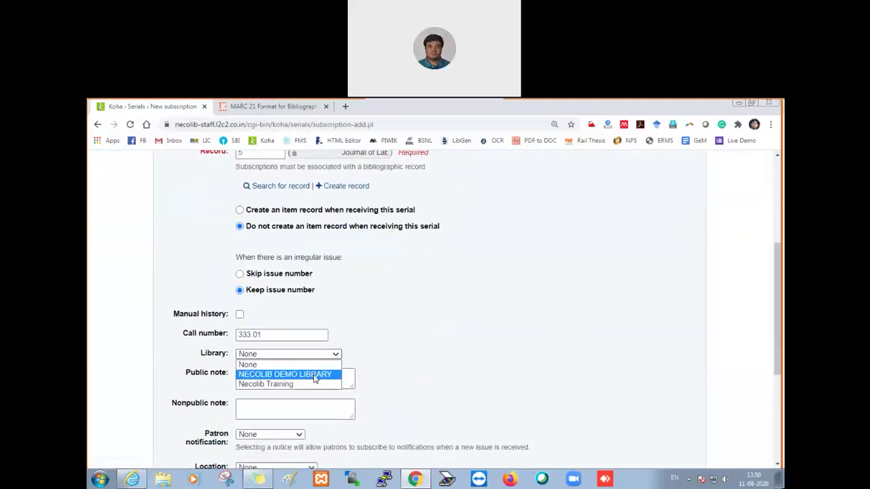
pyautogui.click(315, 378)
# Leave the public and nonpublic notes empty and set the patron notification to New serial issue.
pyautogui.scroll(-1, 460, 343)
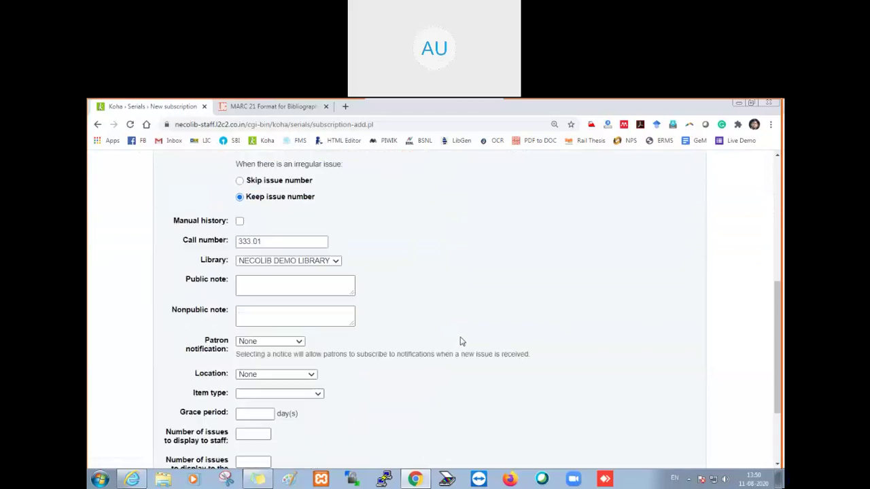
pyautogui.click(273, 280)
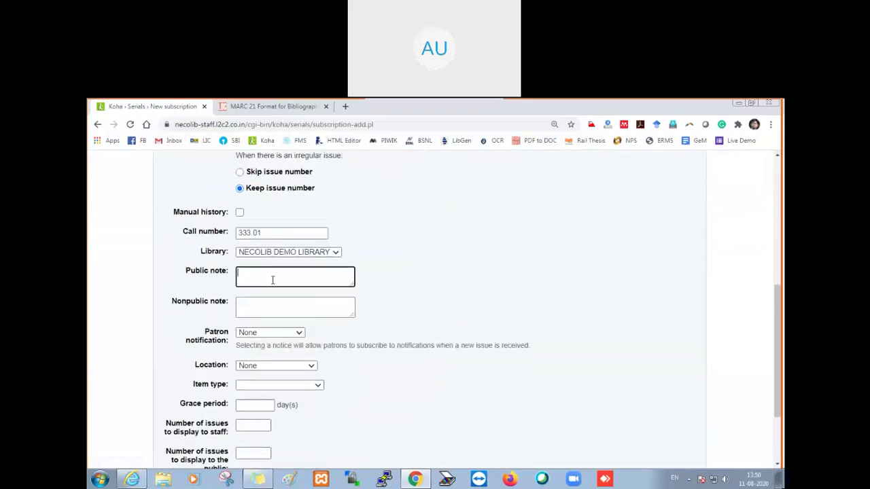
pyautogui.click(282, 308)
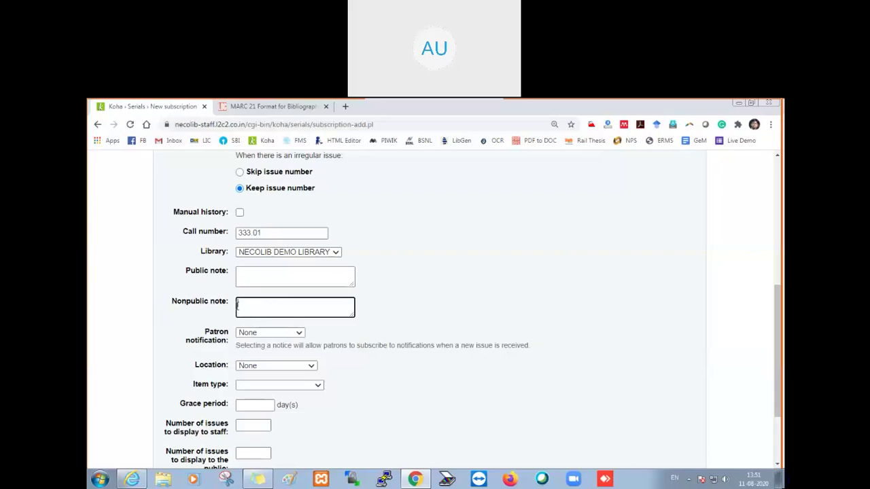
pyautogui.scroll(-1, 237, 306)
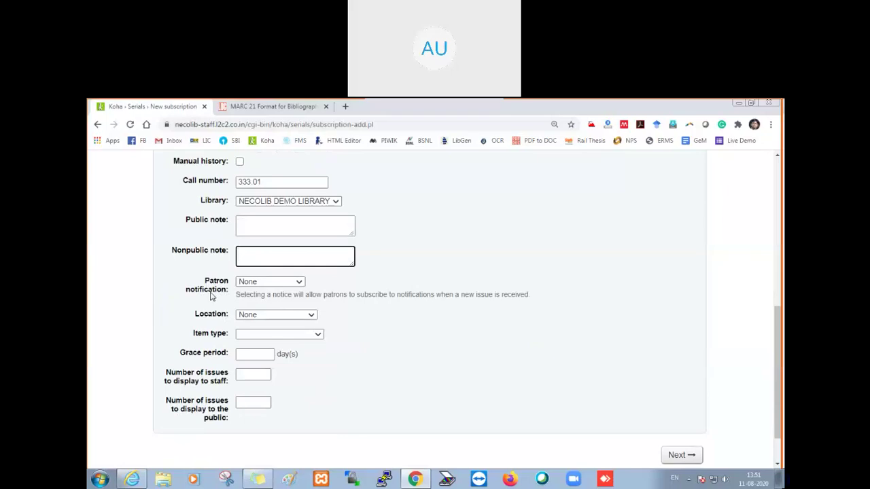
pyautogui.click(300, 283)
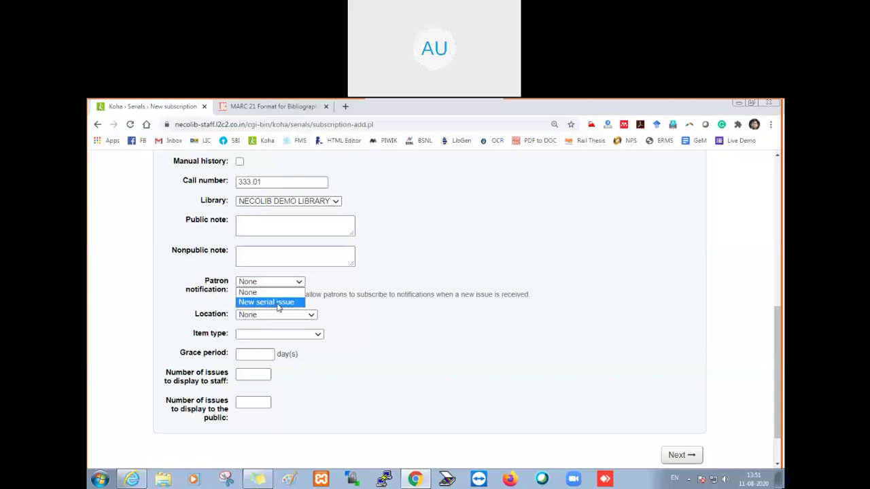
pyautogui.click(278, 303)
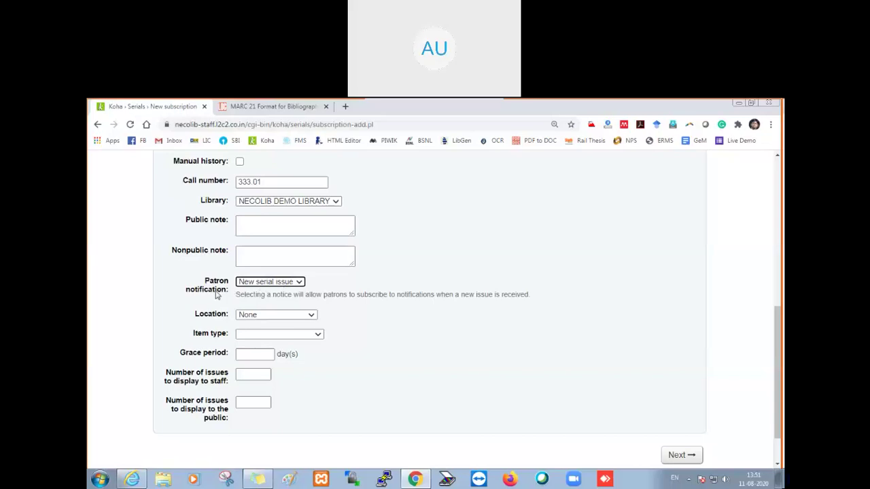
pyautogui.scroll(-2, 337, 307)
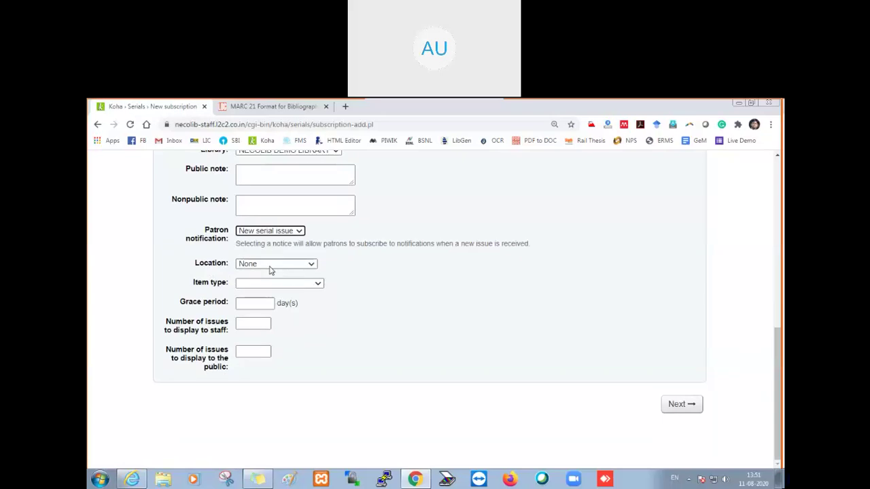
# Set the subscription's location to Reference and its item type to Continuing Resources.
pyautogui.click(311, 266)
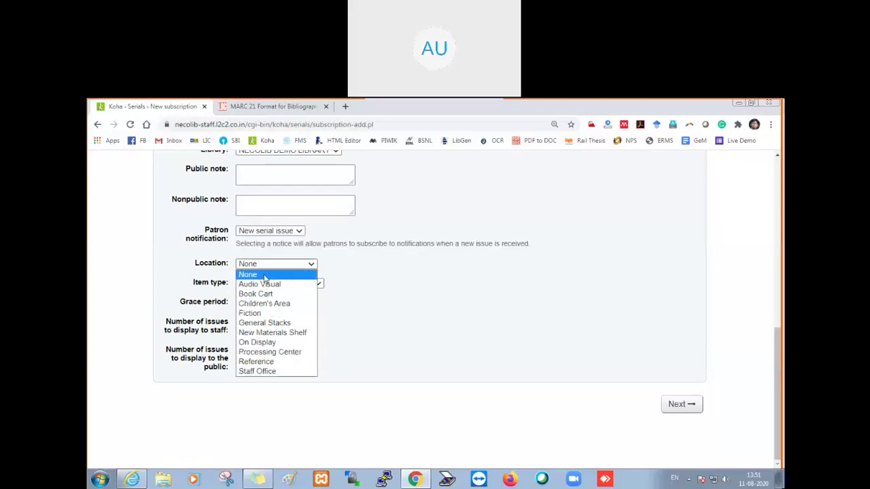
pyautogui.press('Up')
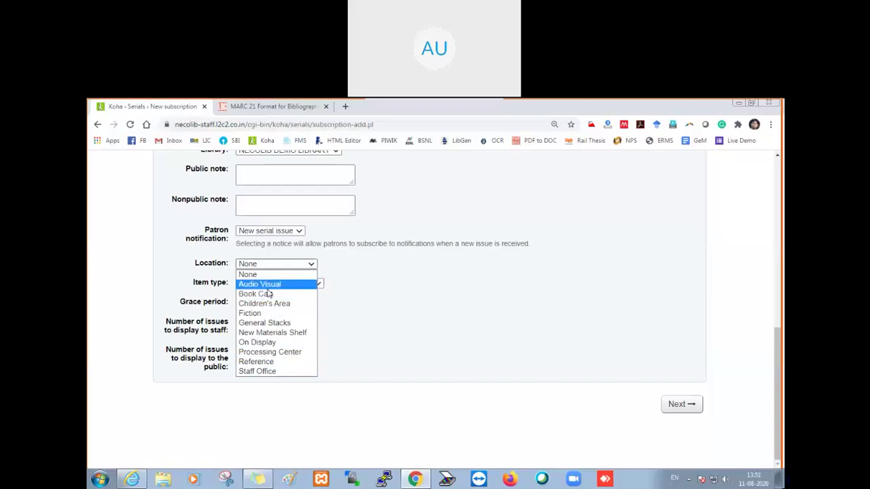
pyautogui.click(275, 363)
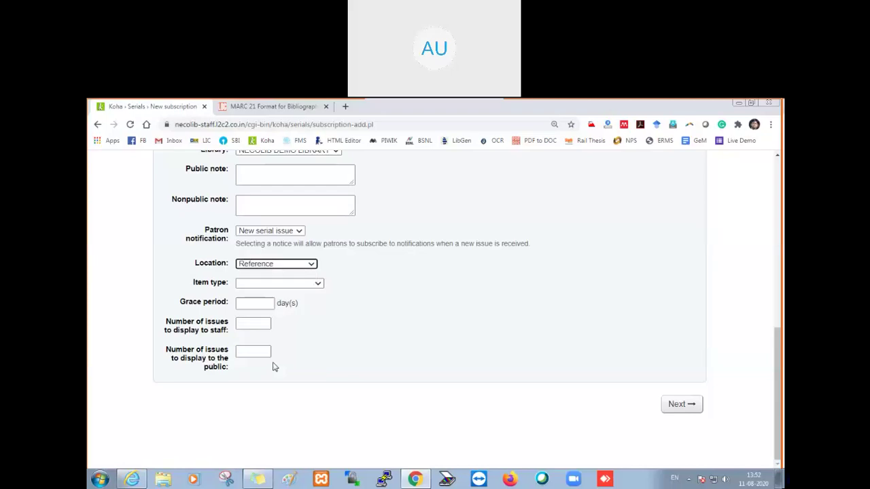
pyautogui.click(297, 266)
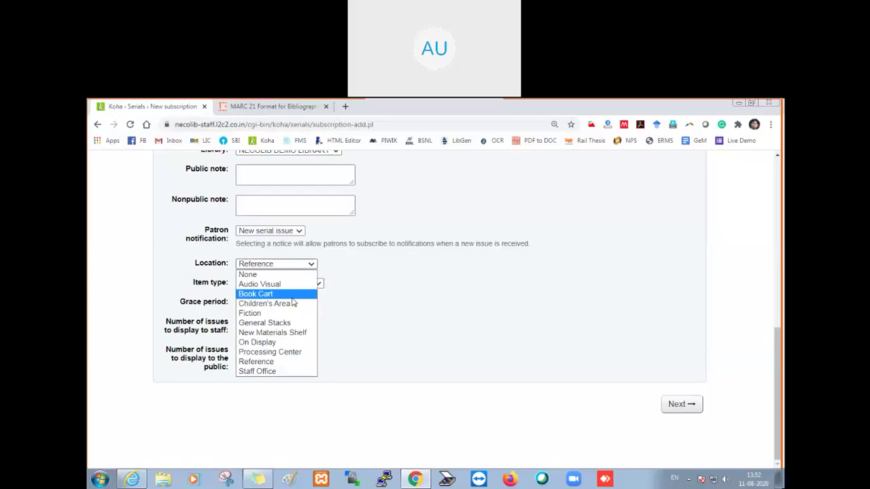
pyautogui.click(271, 366)
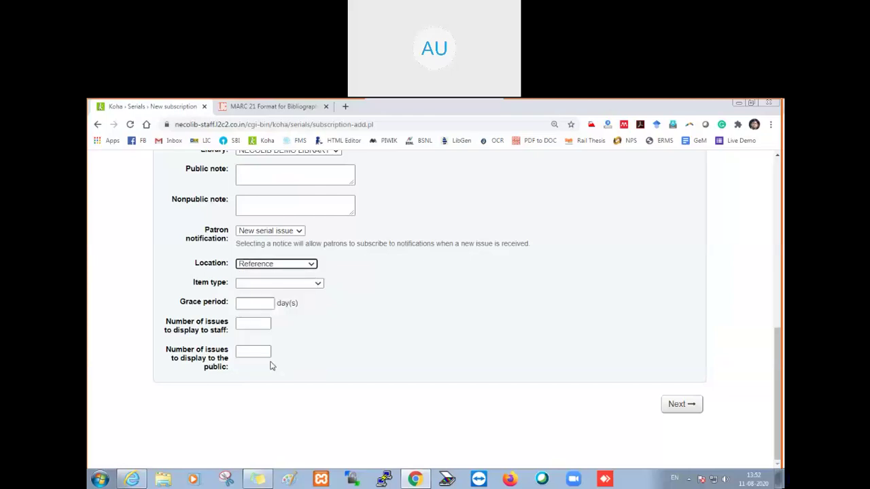
pyautogui.click(291, 287)
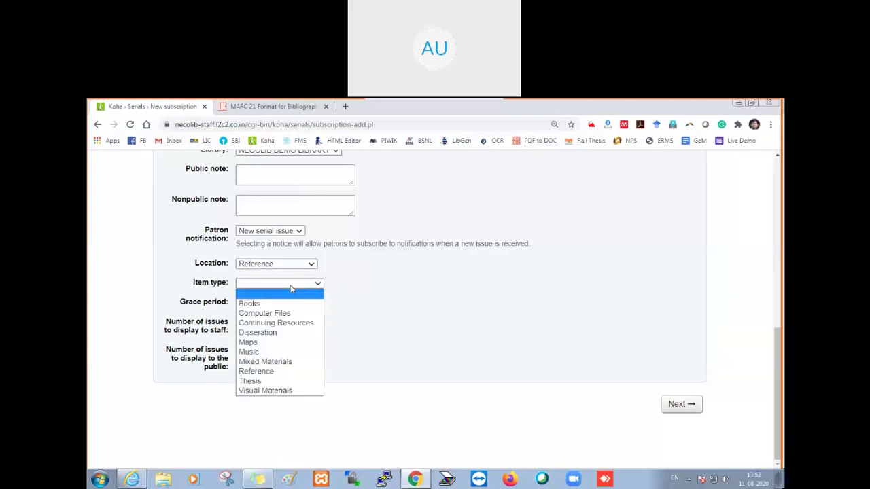
pyautogui.click(289, 328)
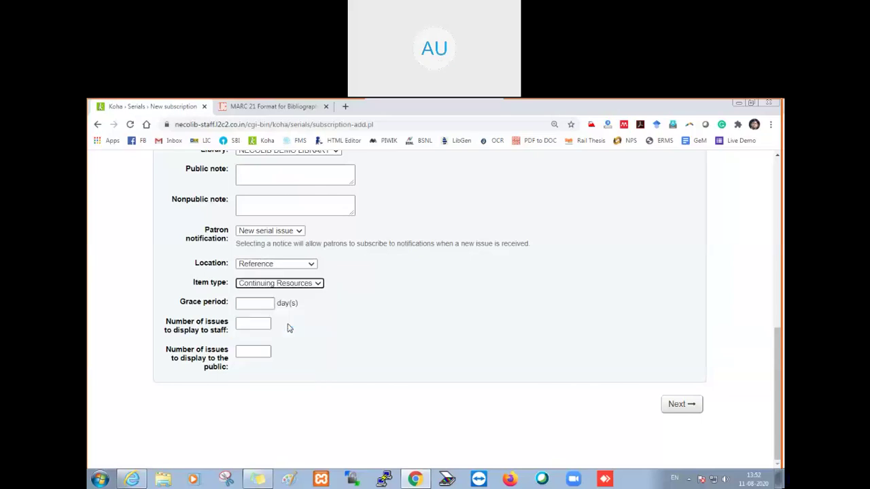
# Set the subscription's grace period to 15 days.
pyautogui.click(252, 306)
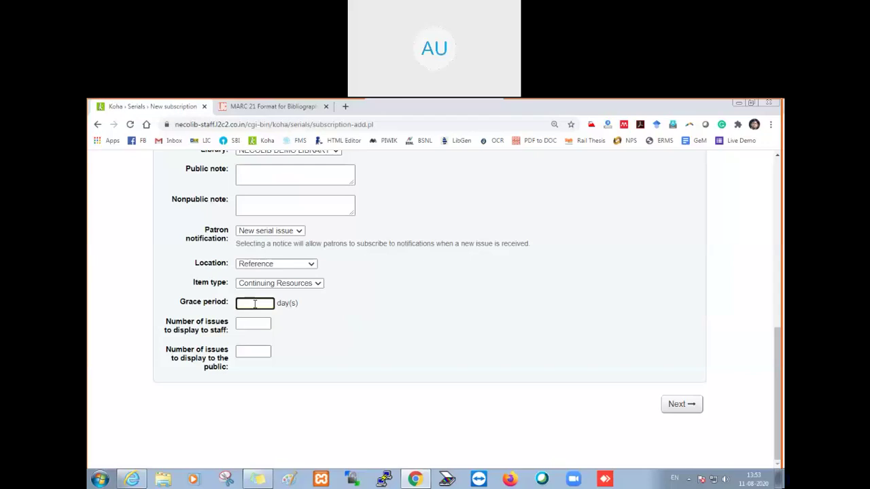
pyautogui.write('15')
pyautogui.doubleClick(251, 304)
pyautogui.click(251, 304)
pyautogui.doubleClick(251, 304)
pyautogui.click(217, 371)
# Set the number of issues to display to 6 for both staff and the public.
pyautogui.click(250, 325)
pyautogui.write('6')
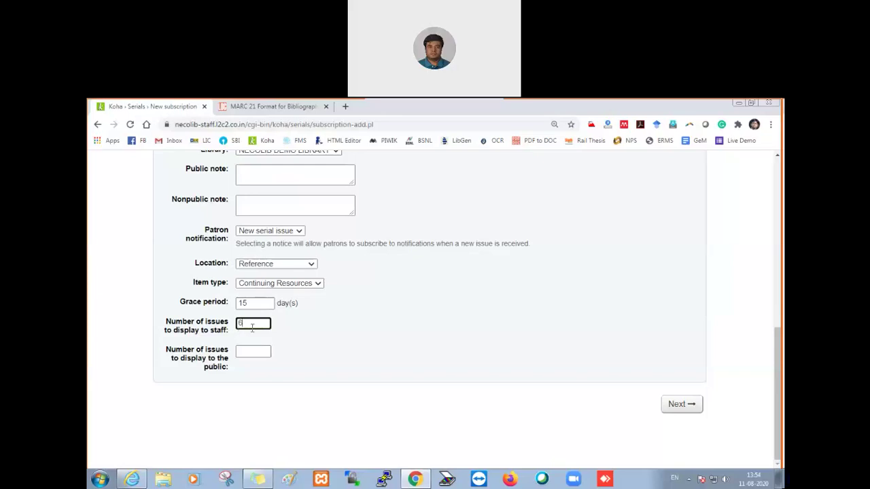
pyautogui.click(251, 353)
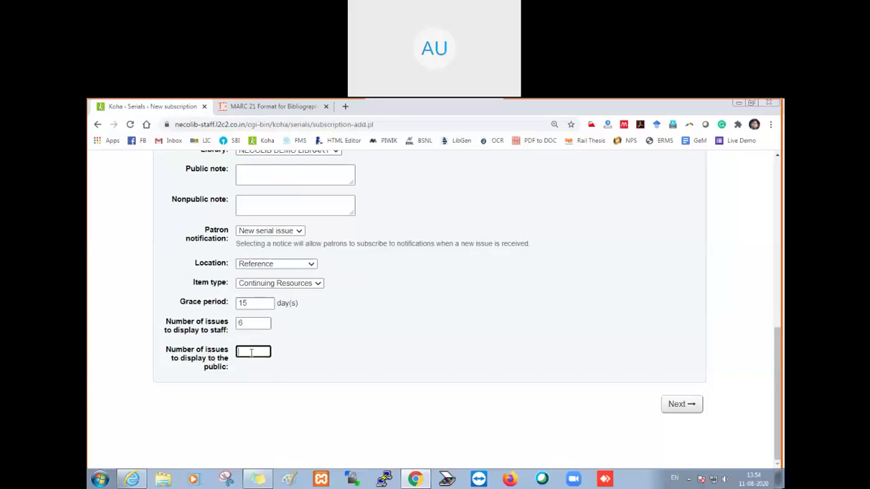
pyautogui.write('6')
pyautogui.click(258, 324)
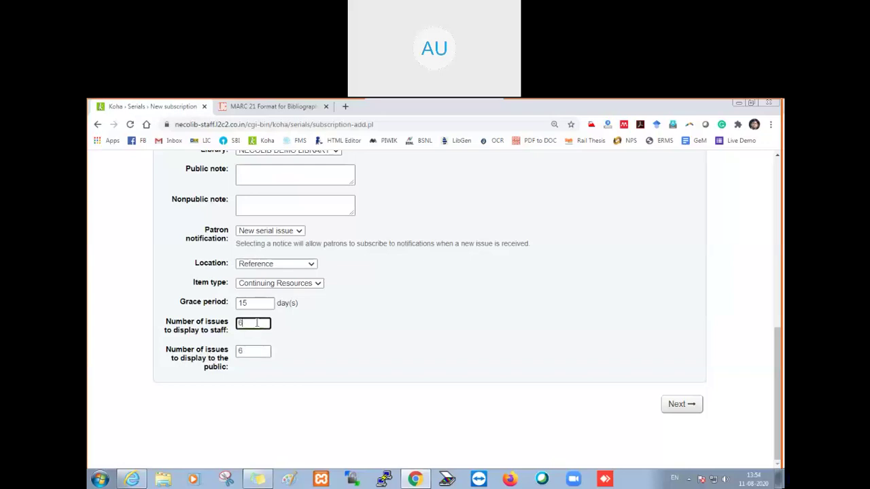
# Check the completed subscription details and continue to the serials planning page of the new subscription.
pyautogui.scroll(5, 248, 354)
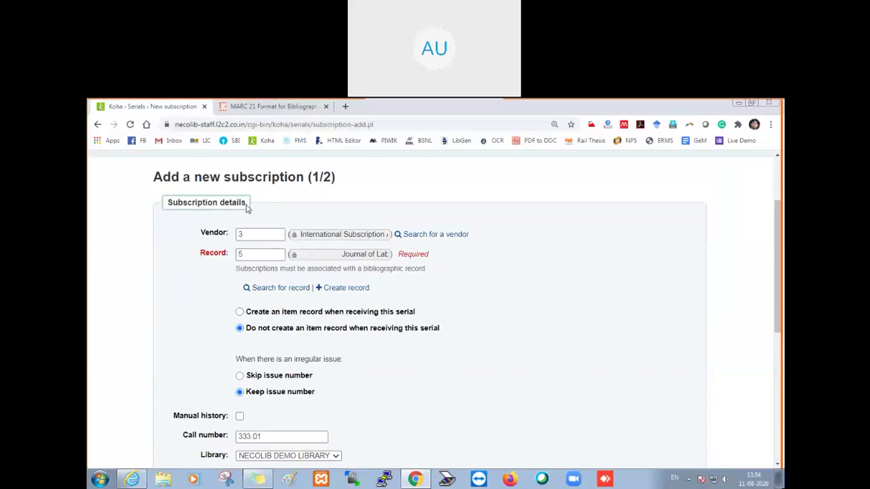
pyautogui.scroll(-5, 367, 319)
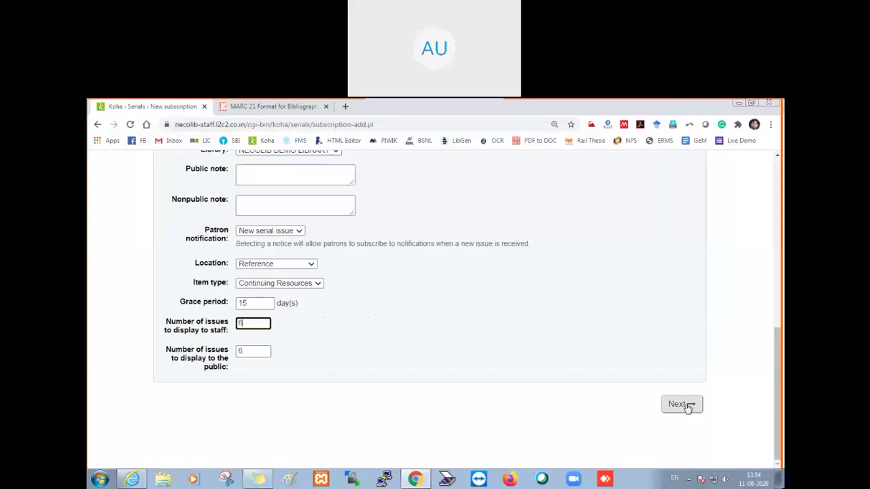
pyautogui.click(682, 404)
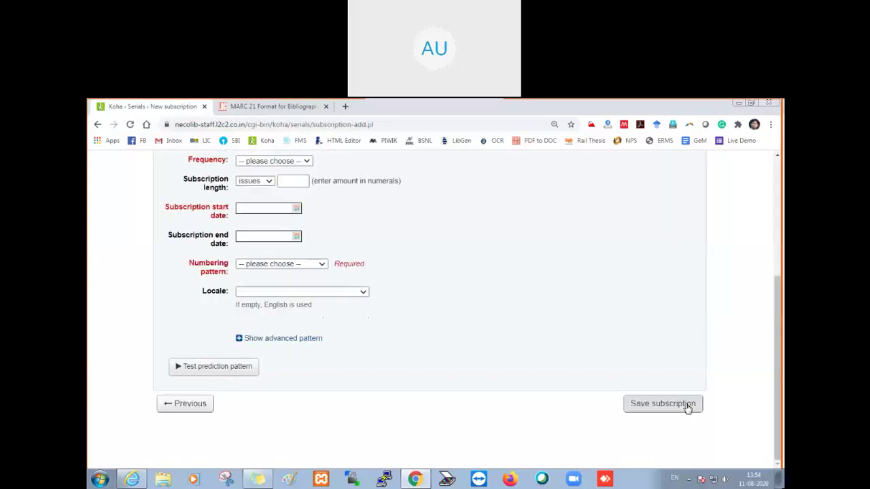
pyautogui.scroll(3, 551, 425)
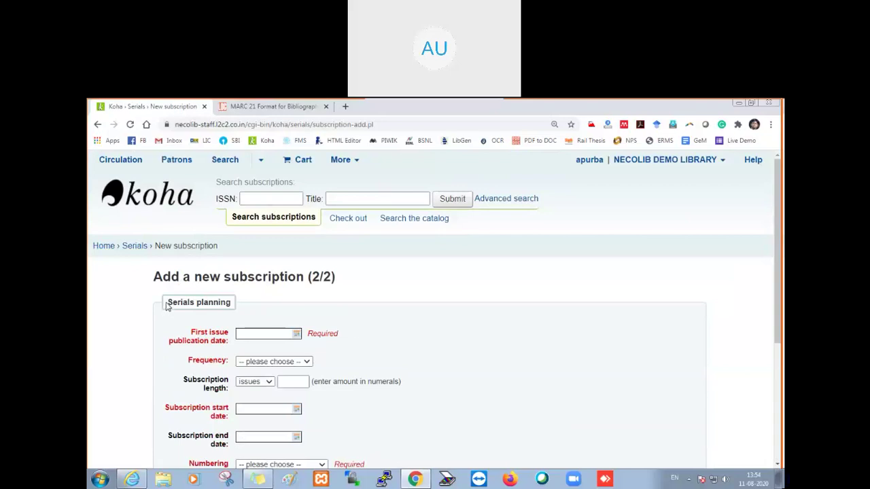
pyautogui.moveTo(168, 303); pyautogui.dragTo(240, 307)
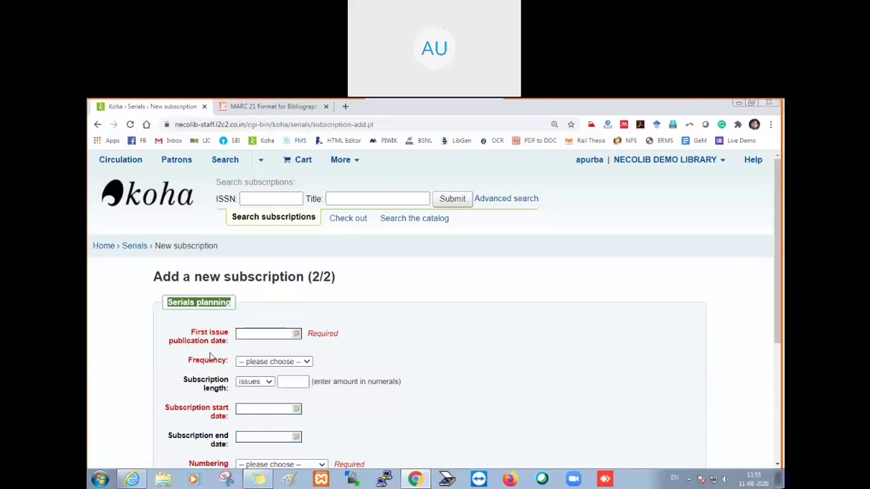
pyautogui.scroll(-1, 208, 367)
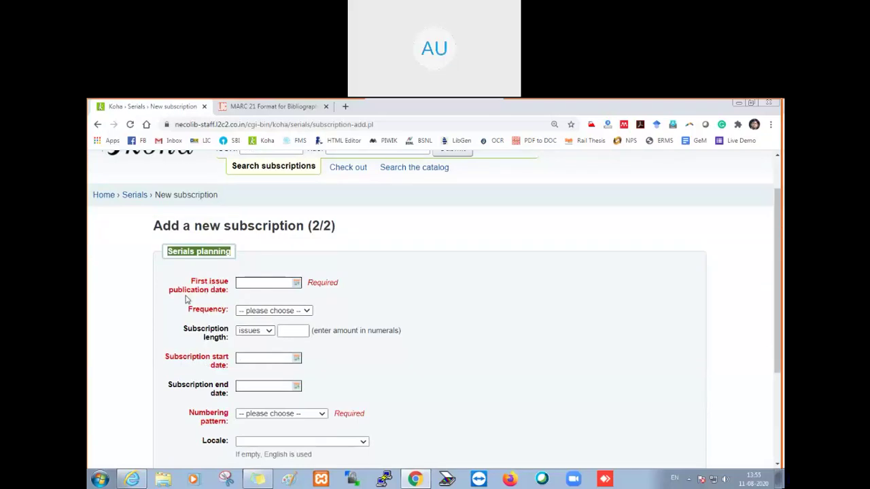
# Set the first issue publication date to 01/15/2020 and the frequency to 1/month.
pyautogui.click(262, 283)
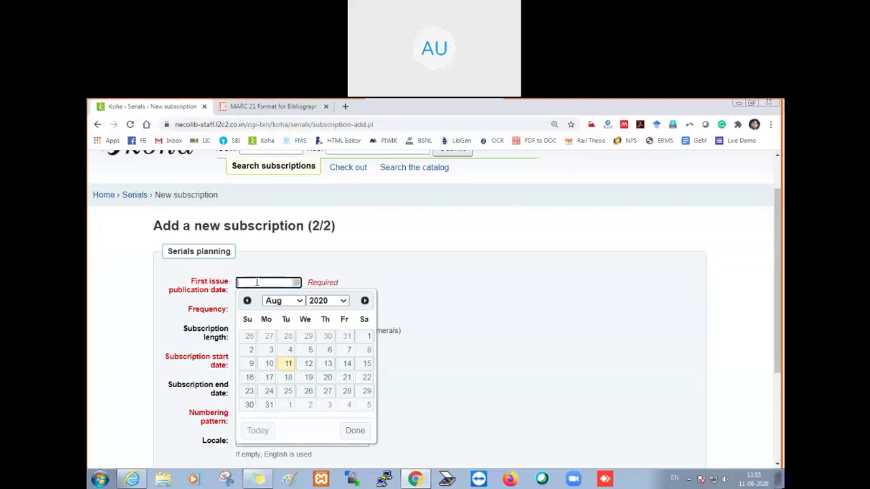
pyautogui.click(286, 302)
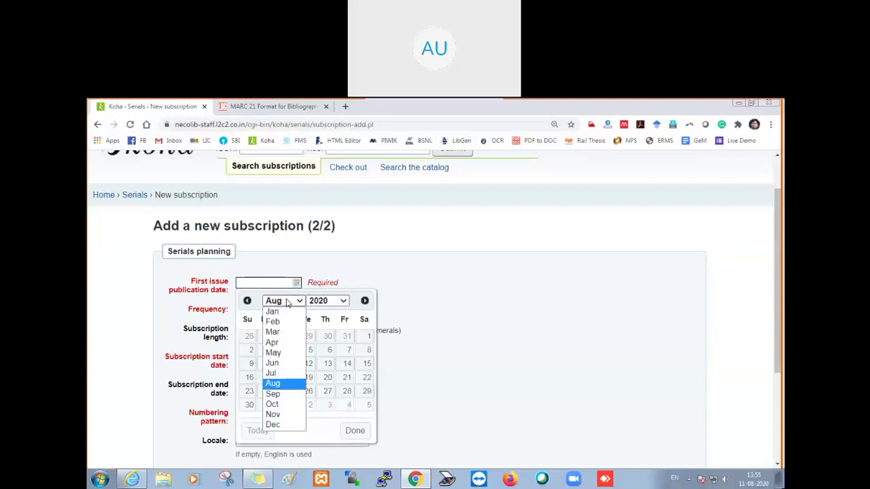
pyautogui.click(273, 311)
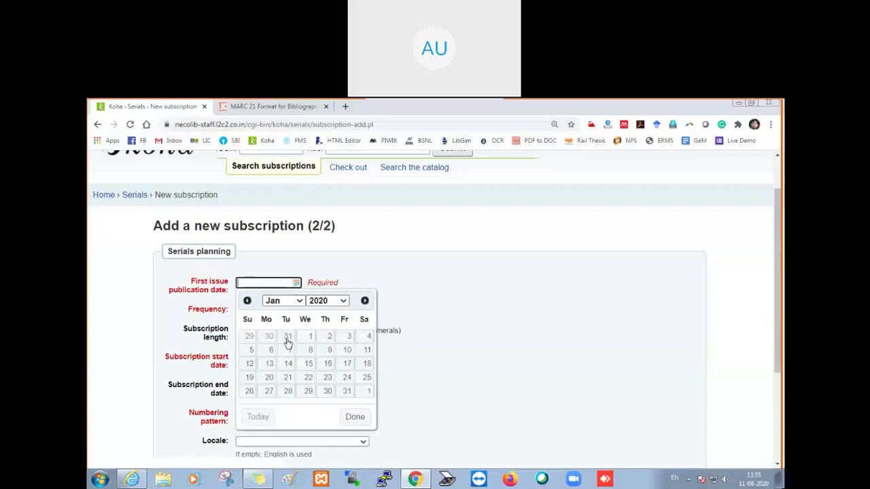
pyautogui.click(308, 363)
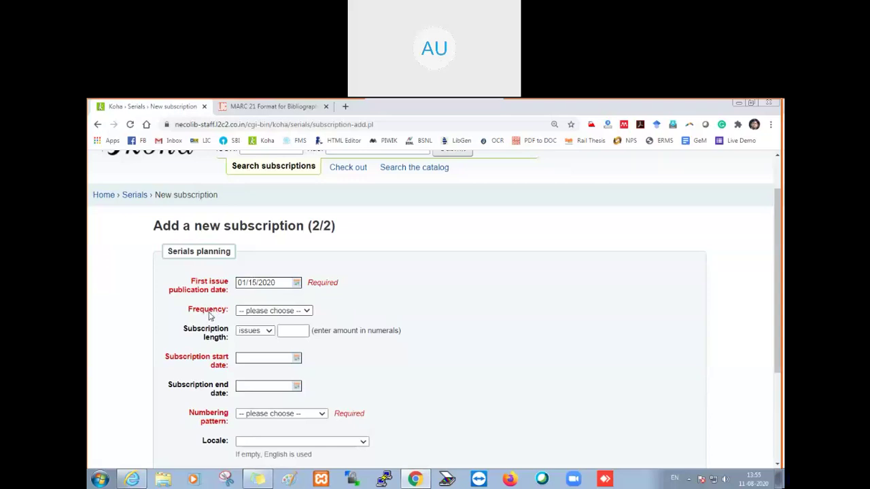
pyautogui.click(274, 312)
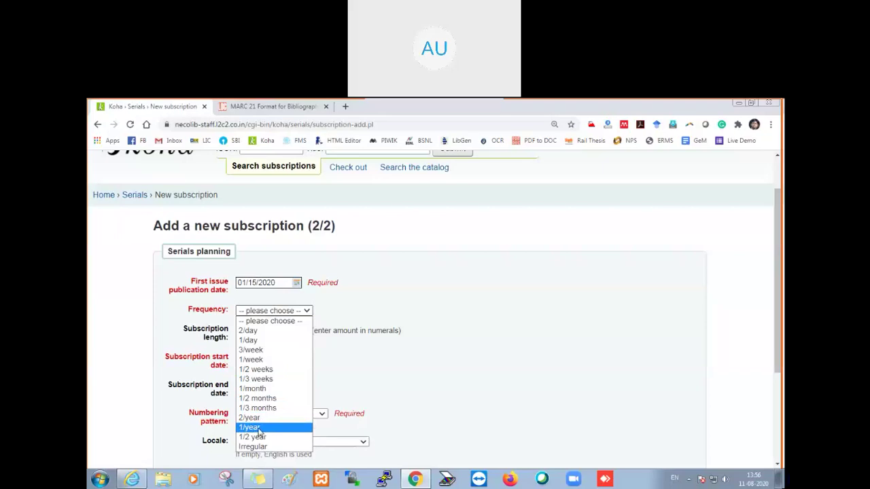
pyautogui.click(265, 390)
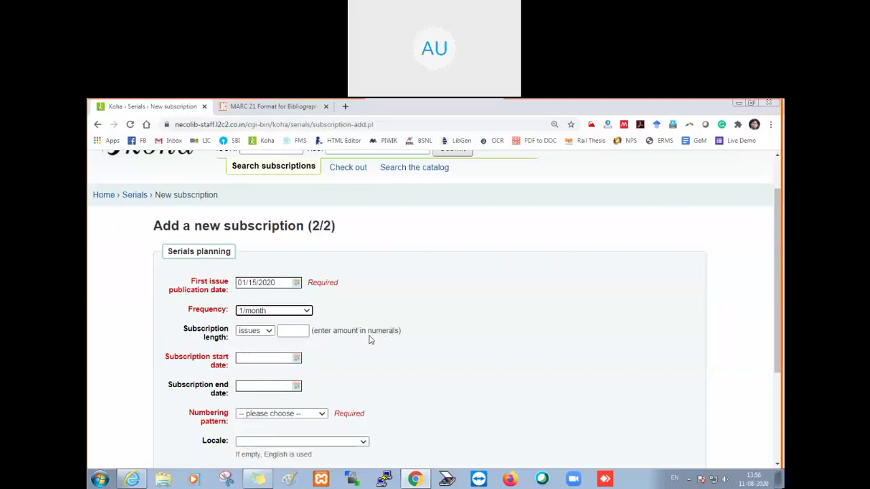
# Set the subscription length to 12 months.
pyautogui.click(270, 333)
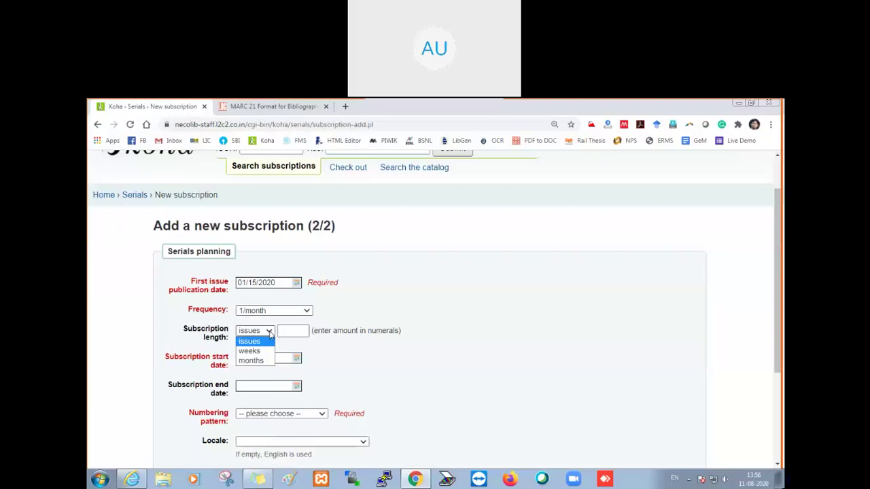
pyautogui.click(262, 361)
pyautogui.click(291, 333)
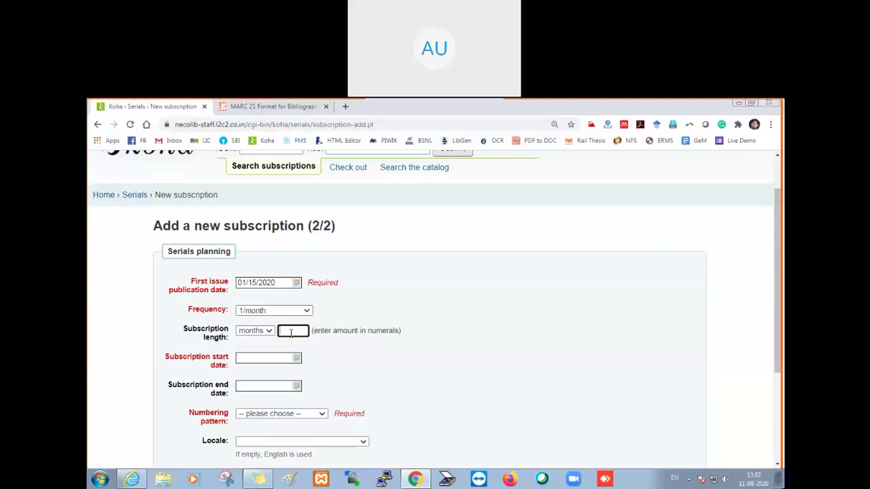
pyautogui.write('12')
# Try issues as the unit of the subscription length and switch it back to months.
pyautogui.click(270, 331)
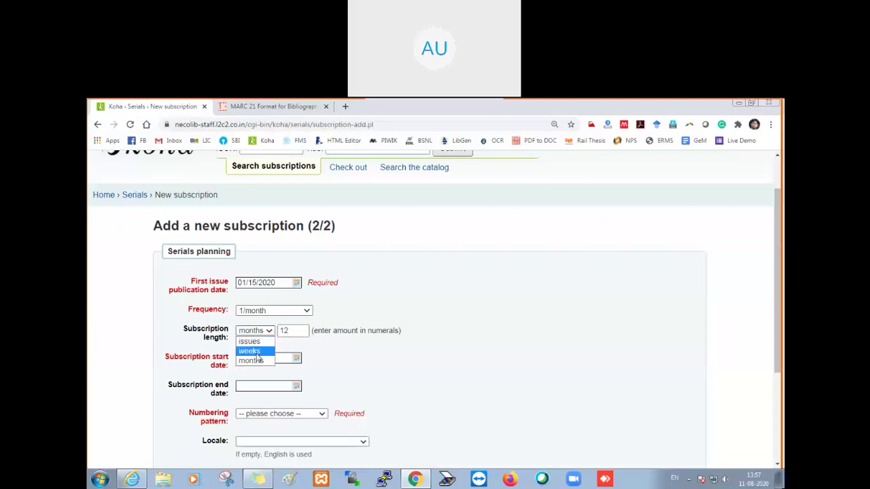
pyautogui.click(257, 341)
pyautogui.click(296, 331)
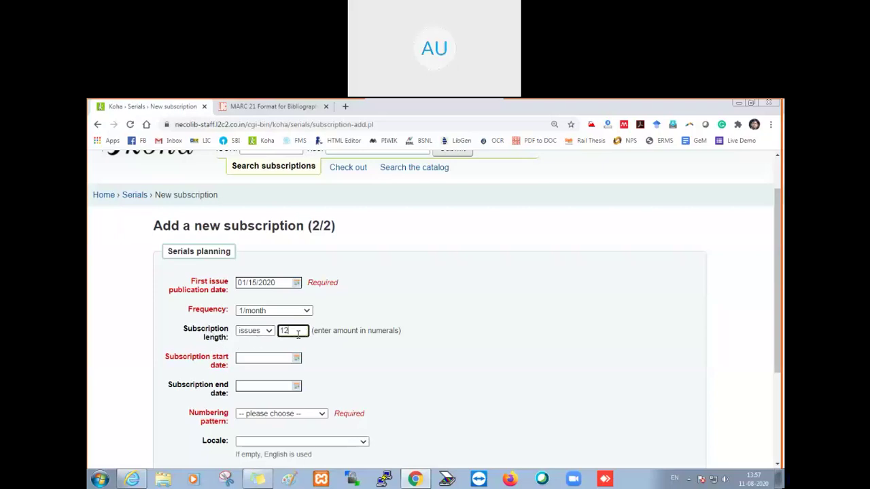
pyautogui.click(258, 335)
pyautogui.click(261, 361)
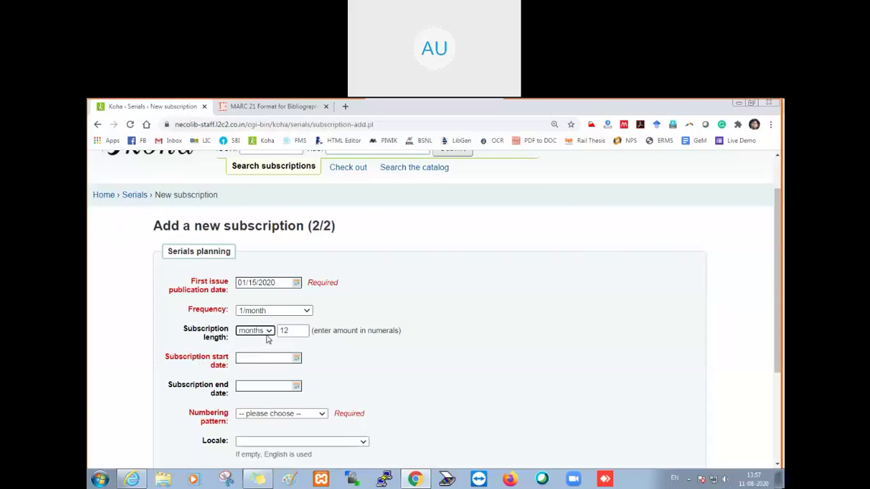
pyautogui.click(295, 331)
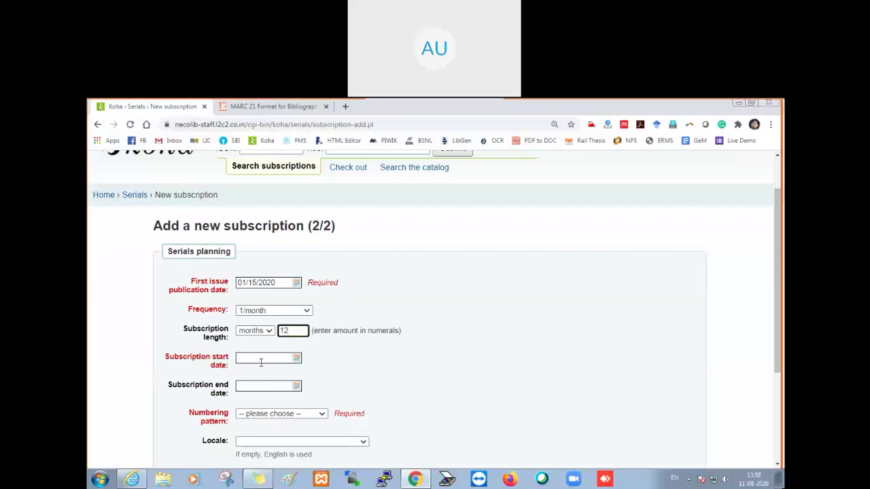
# Set the subscription start date to 01/01/2020.
pyautogui.click(262, 359)
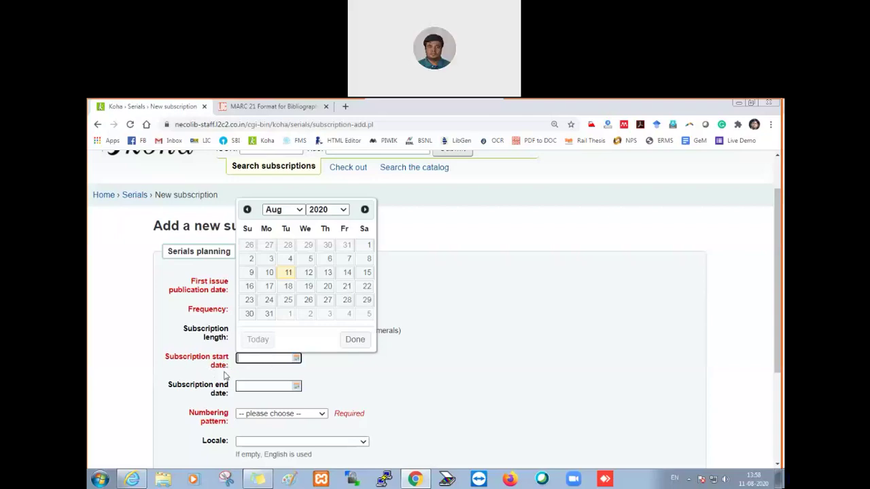
pyautogui.click(283, 210)
pyautogui.click(284, 226)
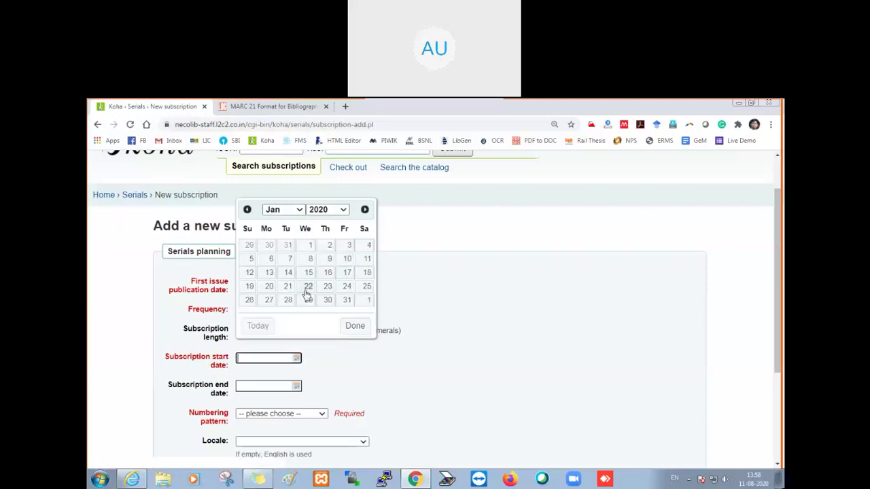
pyautogui.click(311, 246)
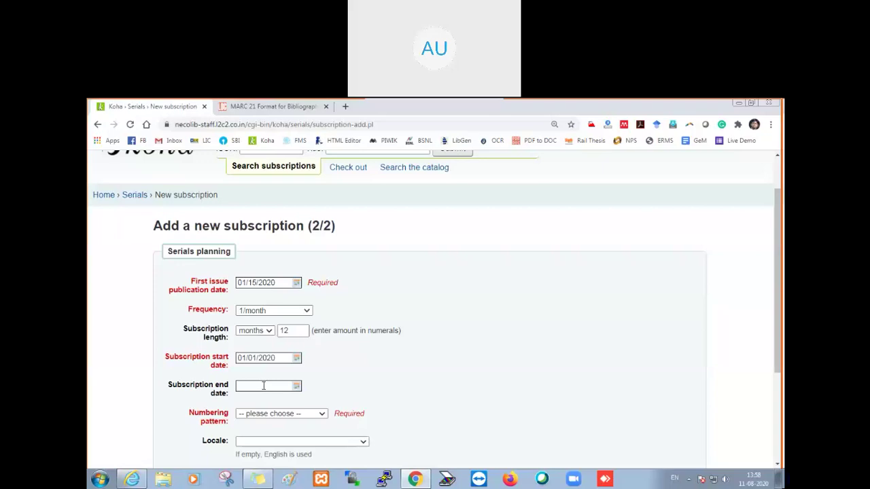
# Leave the subscription end date empty and choose Volume, Number as the numbering pattern.
pyautogui.scroll(-1, 264, 386)
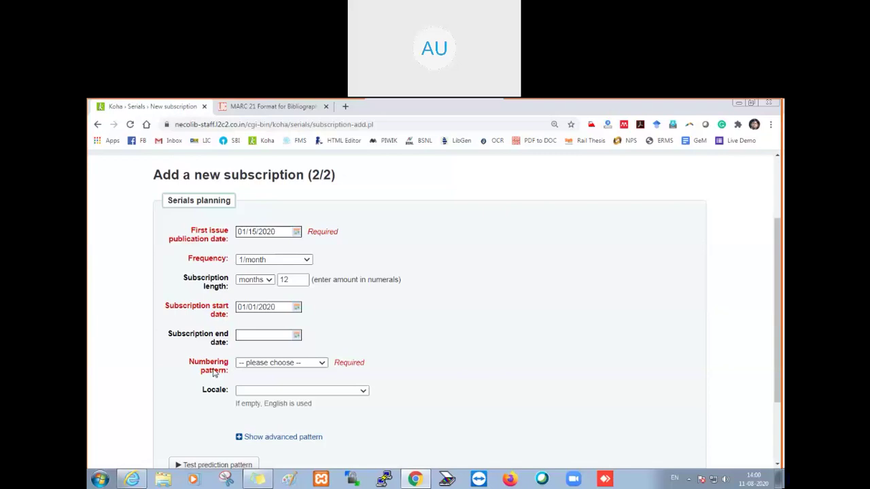
pyautogui.click(324, 365)
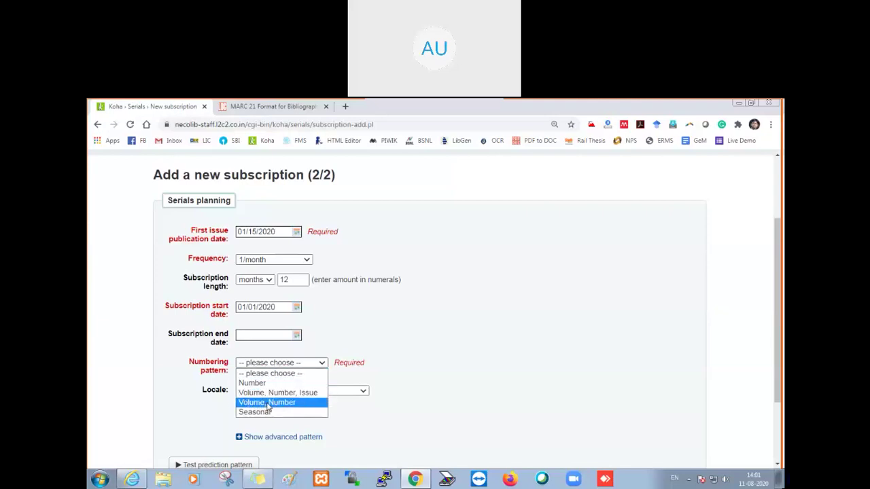
pyautogui.click(269, 404)
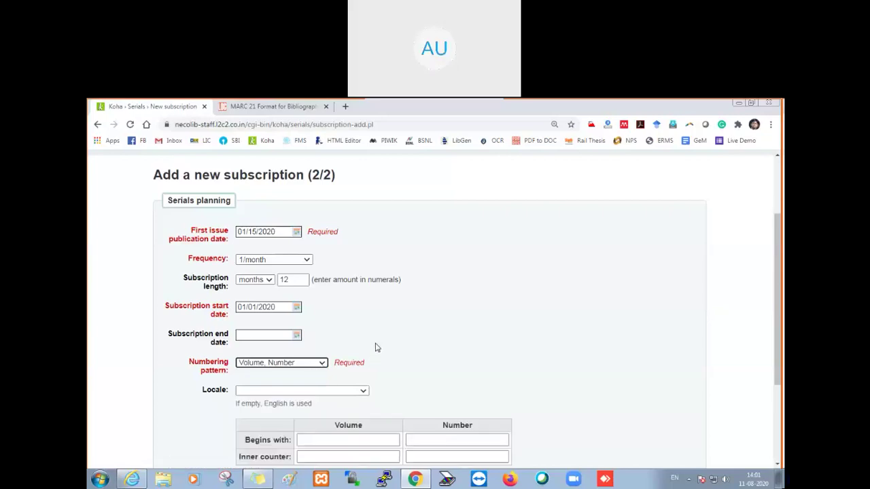
# Set the numbering to begin with Volume 40 and Number 1, leaving the inner counters empty.
pyautogui.scroll(-3, 361, 366)
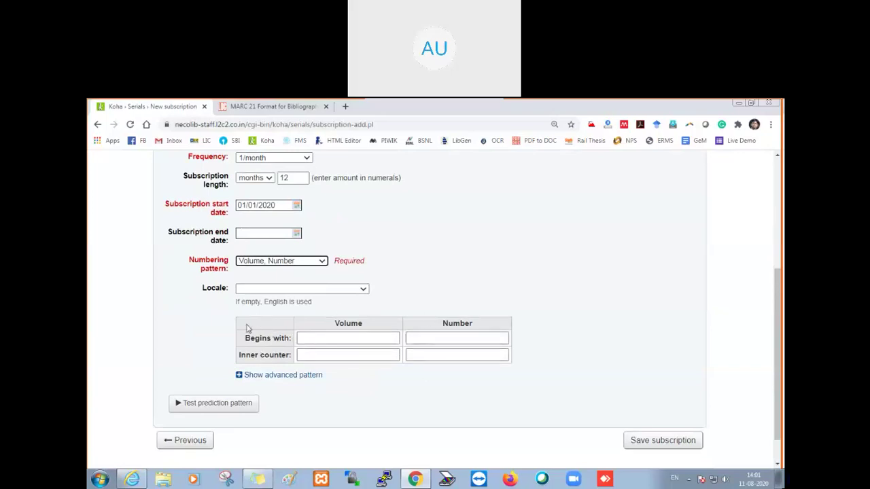
pyautogui.click(324, 338)
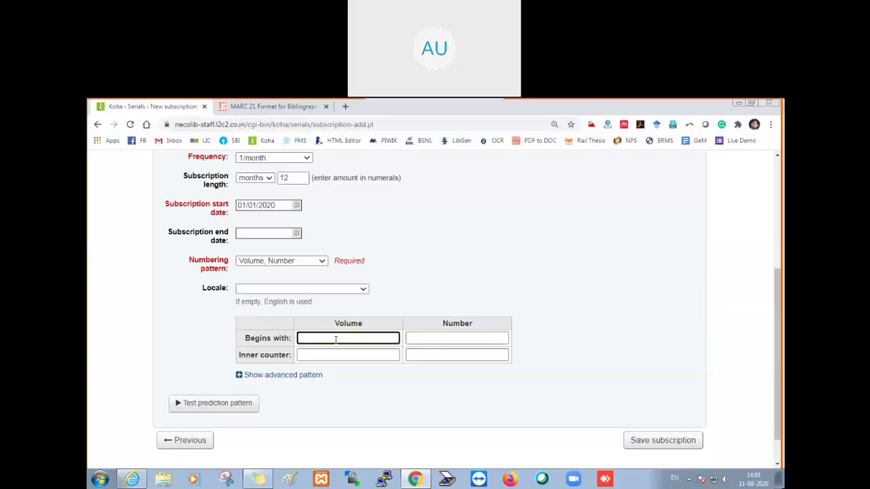
pyautogui.write('40')
pyautogui.click(433, 338)
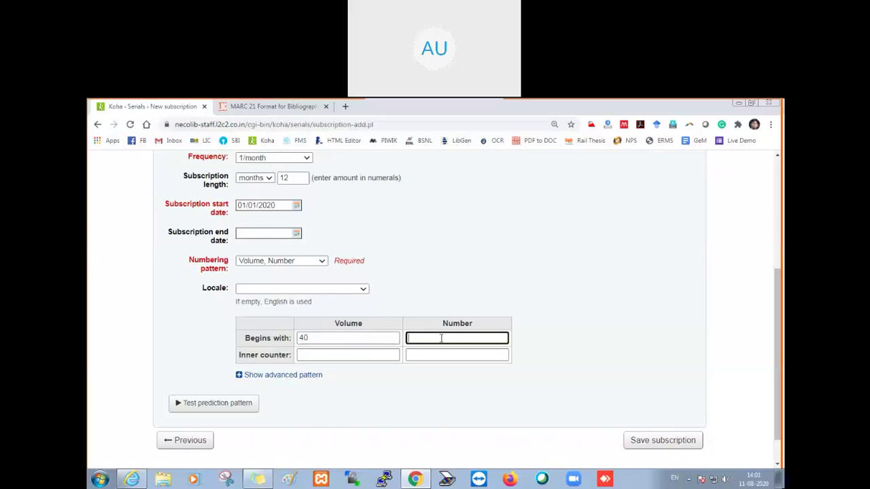
pyautogui.write('1')
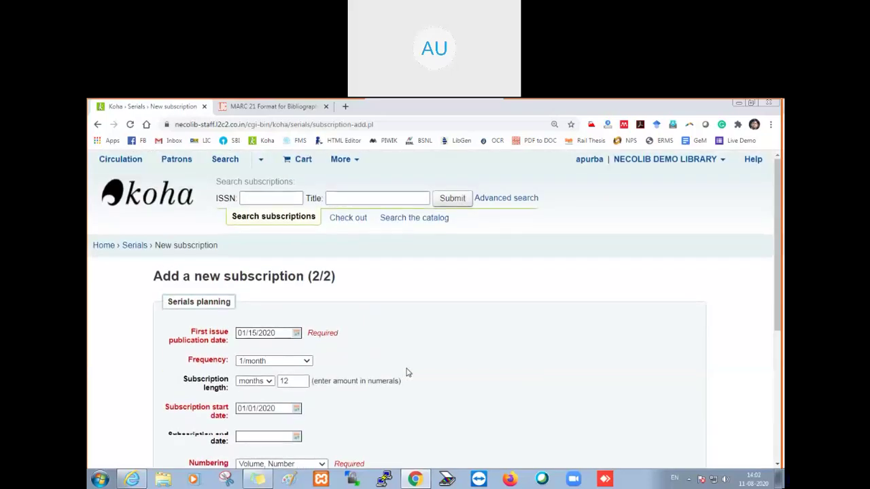
# Test the prediction pattern without marking any issue as not published, and save the subscription.
pyautogui.scroll(-3, 408, 372)
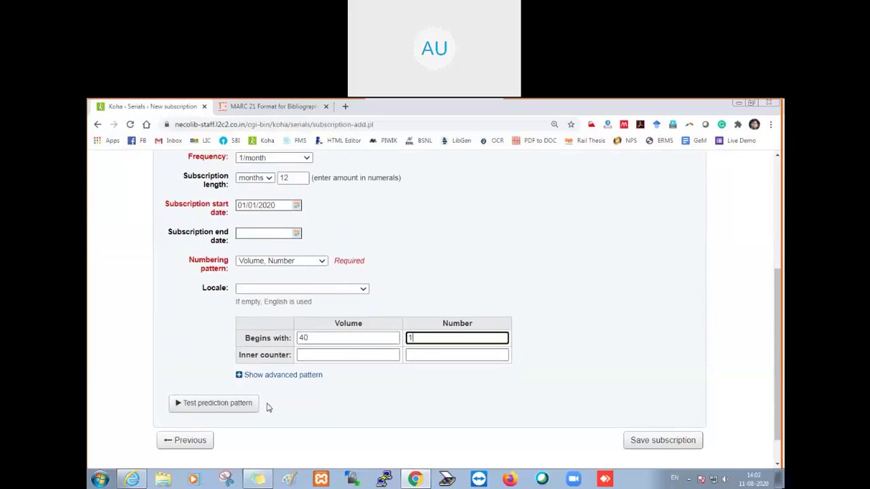
pyautogui.click(227, 406)
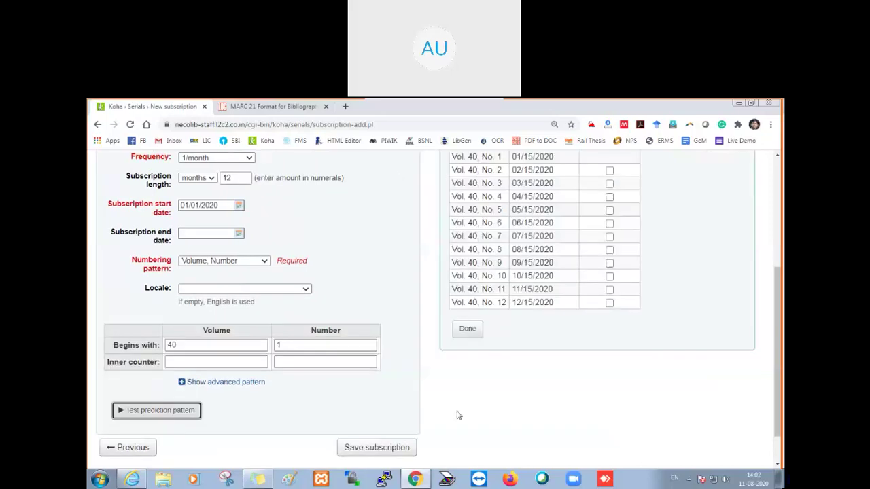
pyautogui.scroll(2, 458, 413)
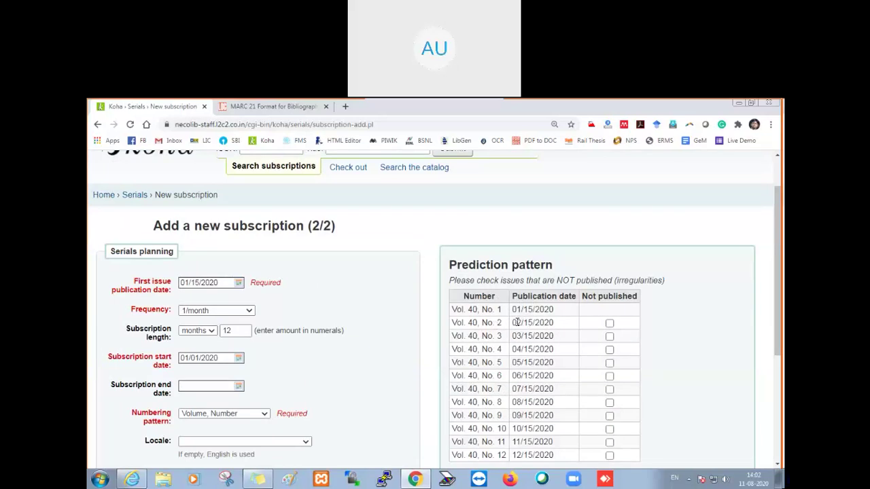
pyautogui.scroll(-1, 517, 323)
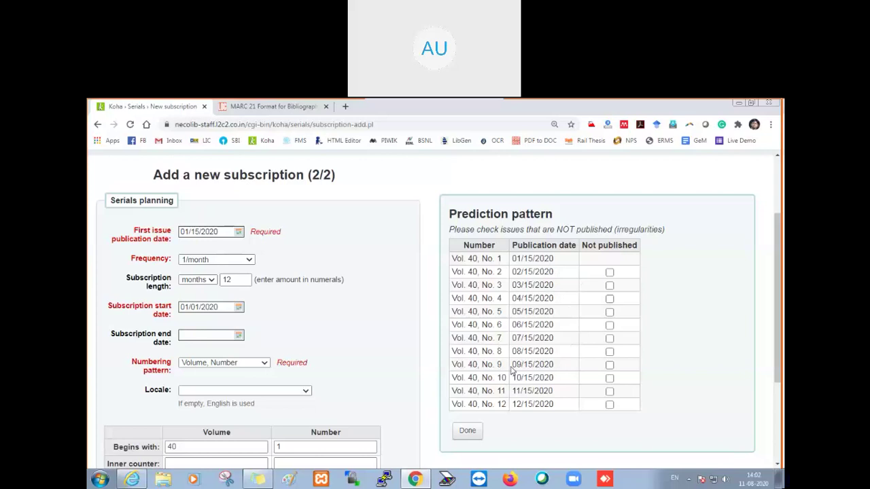
pyautogui.scroll(-1, 513, 370)
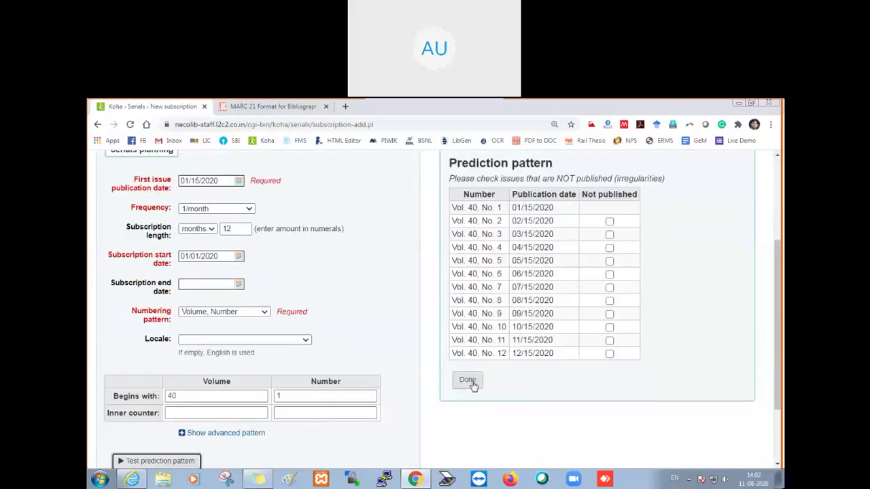
pyautogui.click(474, 384)
pyautogui.scroll(-2, 497, 361)
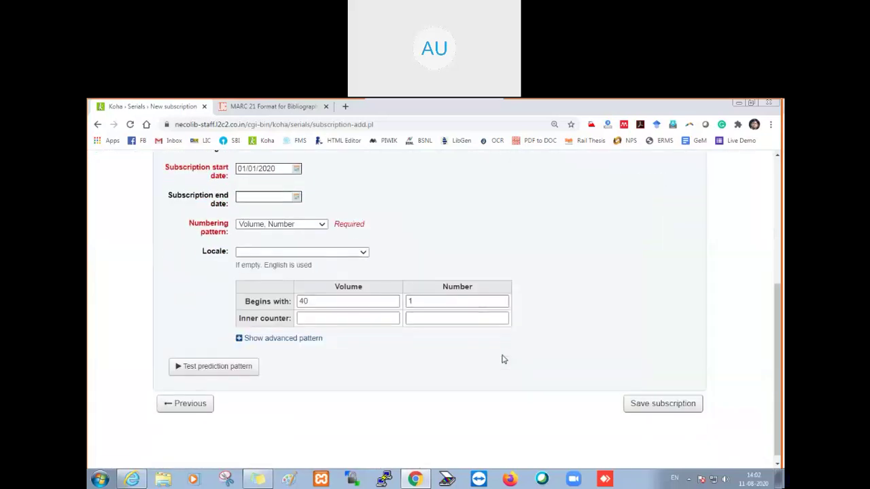
pyautogui.click(663, 405)
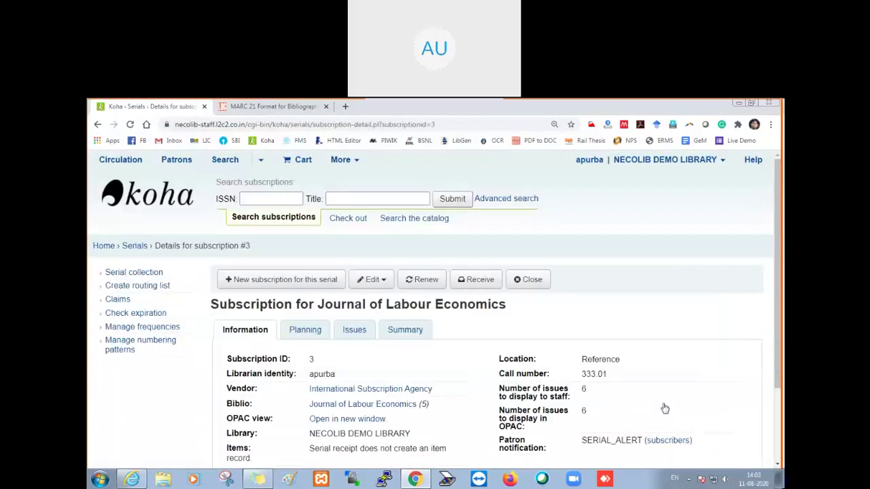
# Review the information, planning, issues and summary details of the Journal of Labour Economics subscription.
pyautogui.scroll(-2, 665, 408)
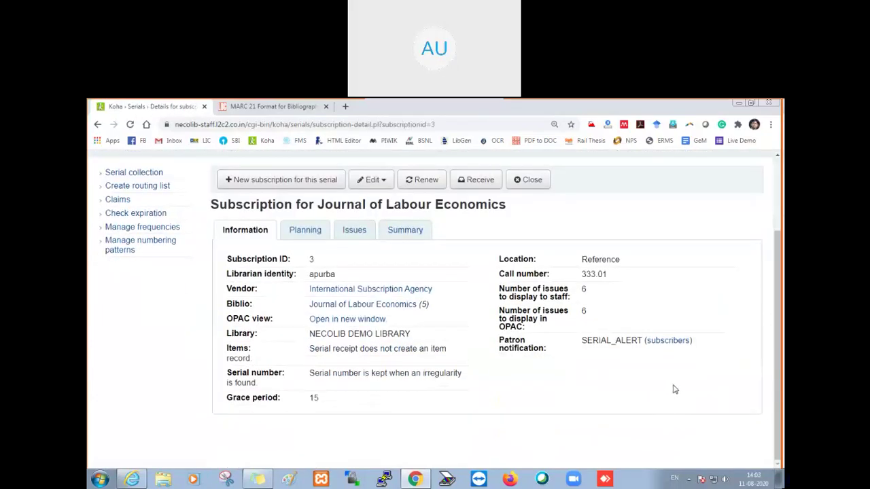
pyautogui.scroll(1, 675, 390)
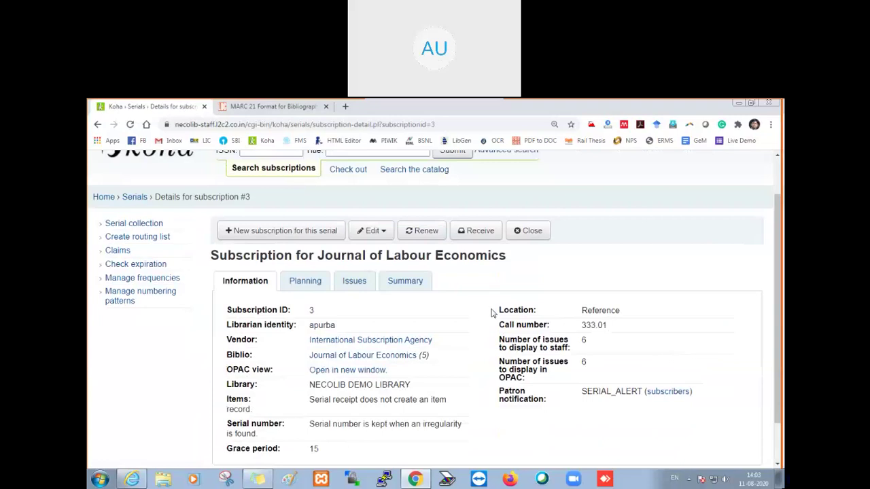
pyautogui.scroll(-1, 498, 381)
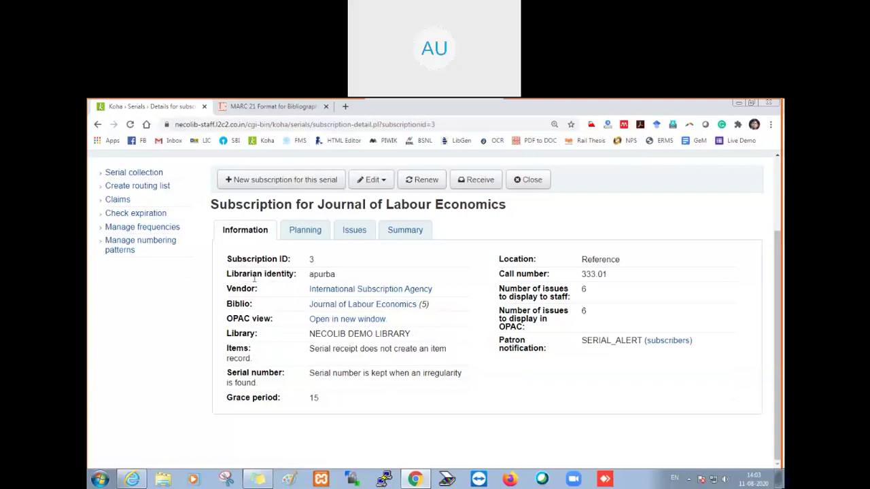
pyautogui.click(298, 233)
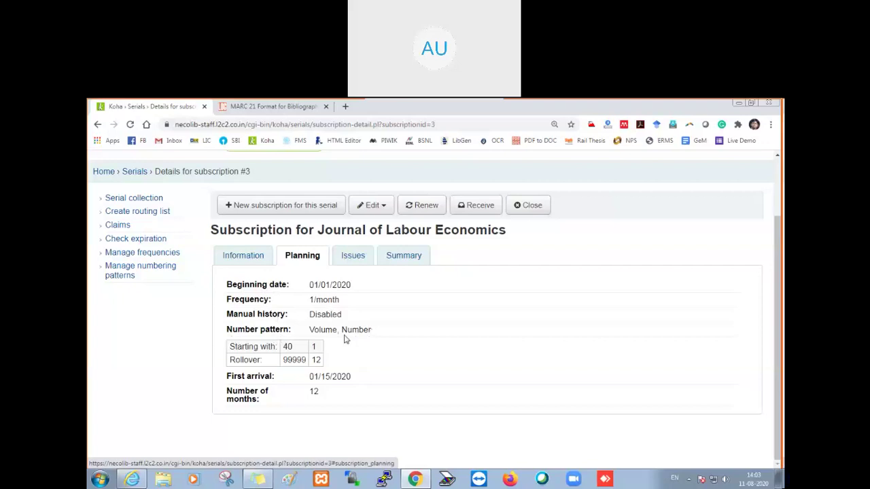
pyautogui.click(356, 259)
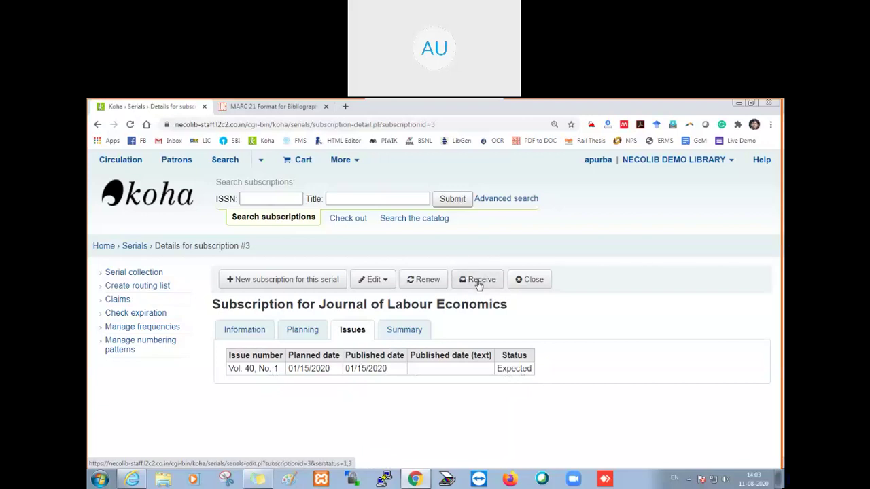
pyautogui.click(416, 336)
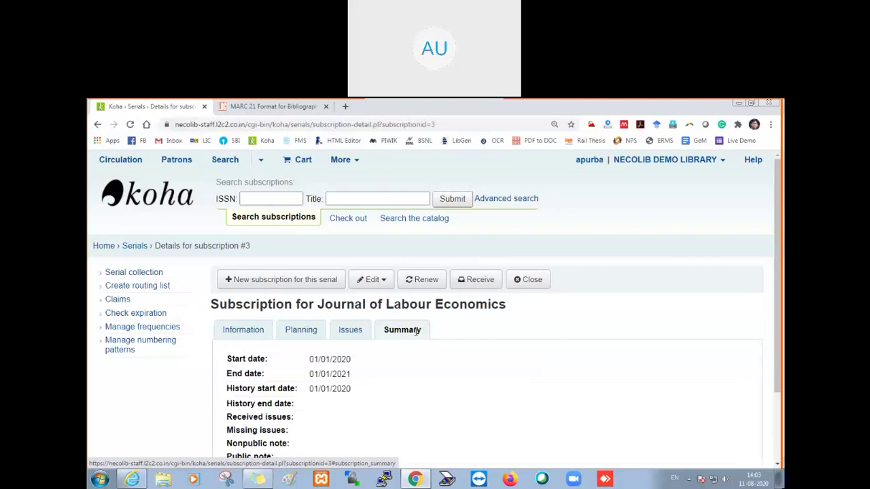
pyautogui.scroll(-2, 330, 342)
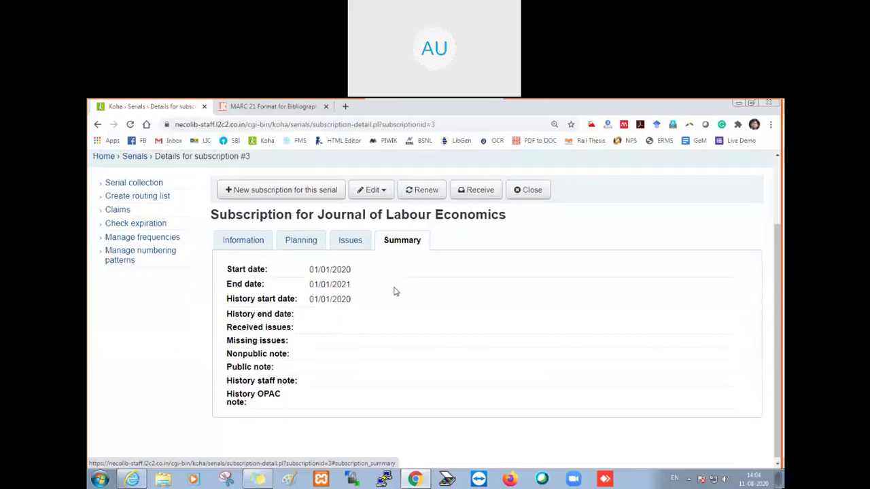
pyautogui.scroll(1, 394, 289)
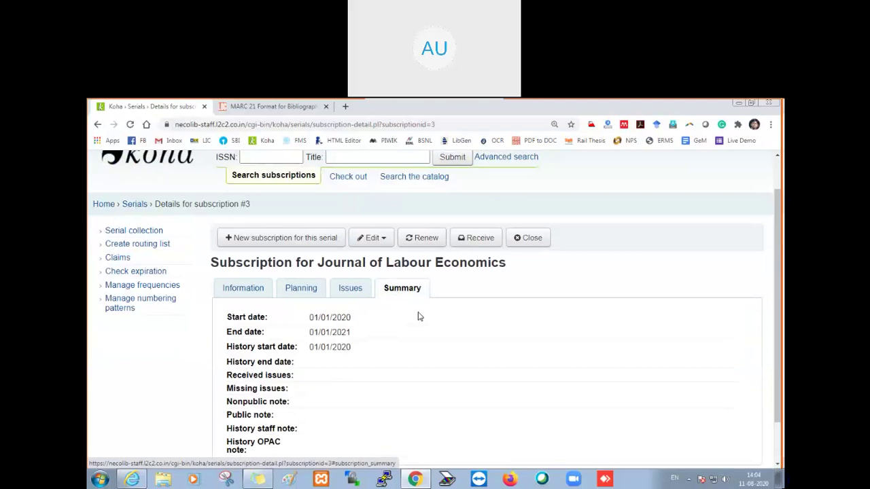
pyautogui.scroll(1, 419, 316)
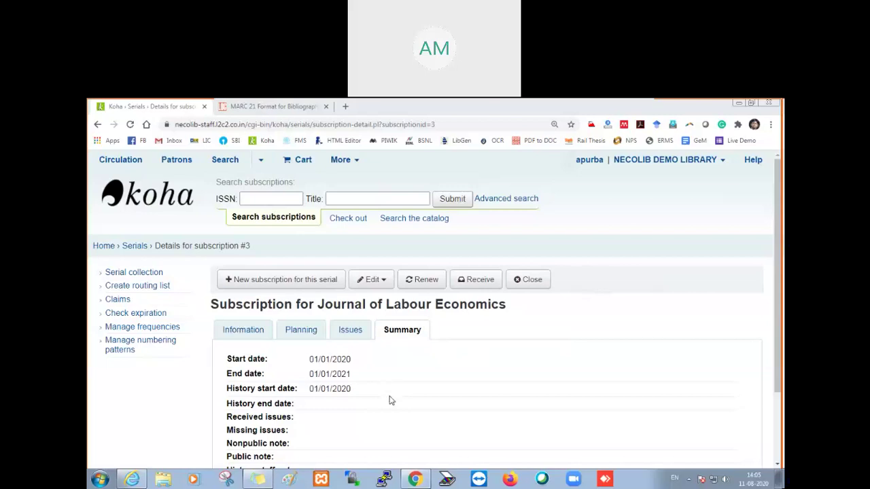
# Return to the home page, open the Serials module and search subscriptions for the title "journal of labour economics".
pyautogui.click(154, 206)
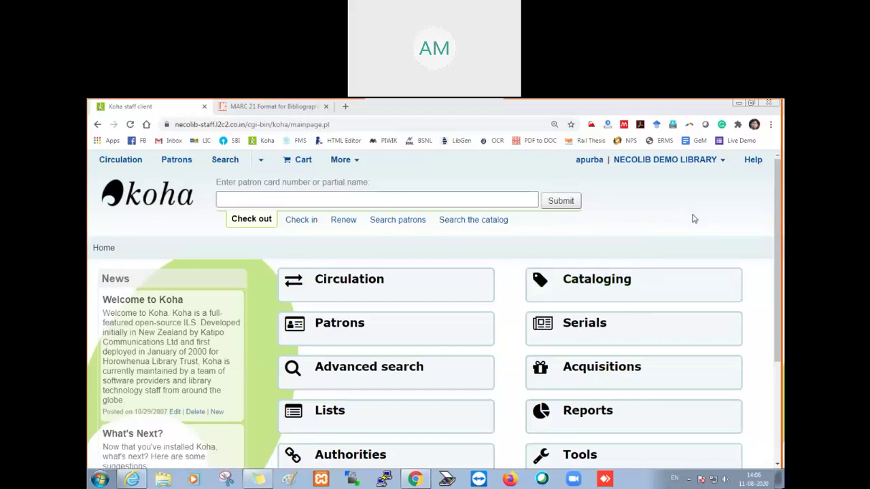
pyautogui.click(597, 331)
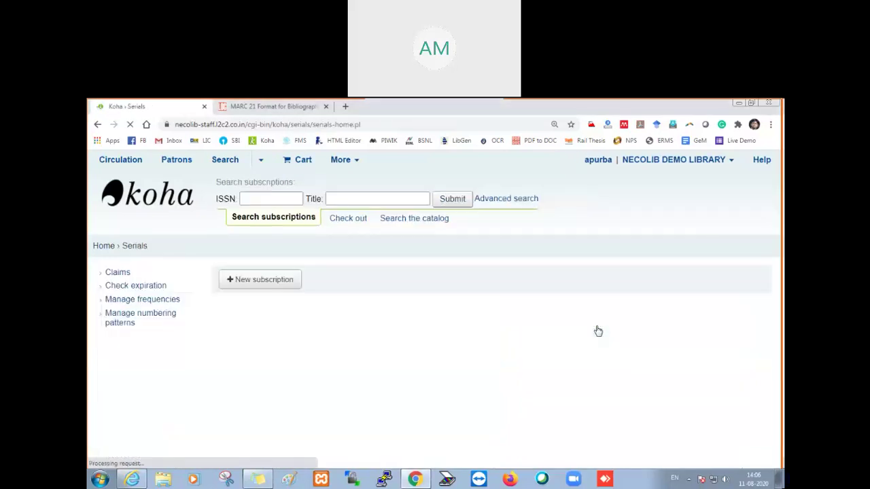
pyautogui.click(375, 201)
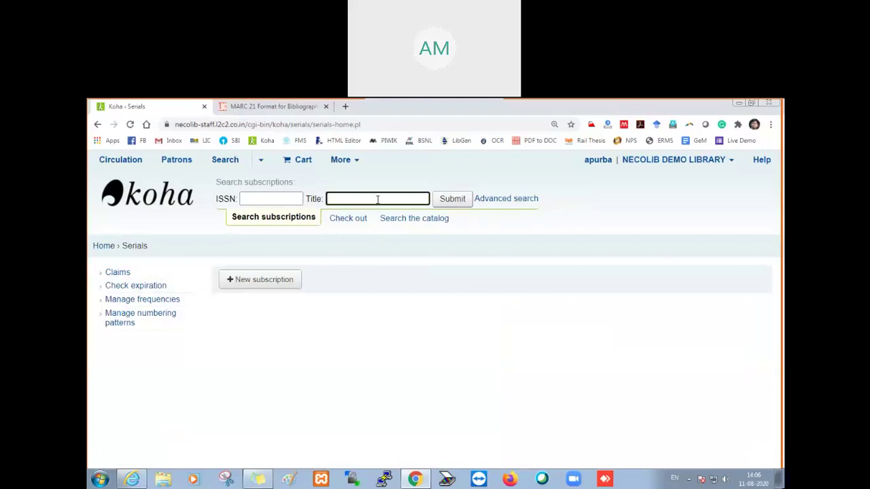
pyautogui.write('journal of labour')
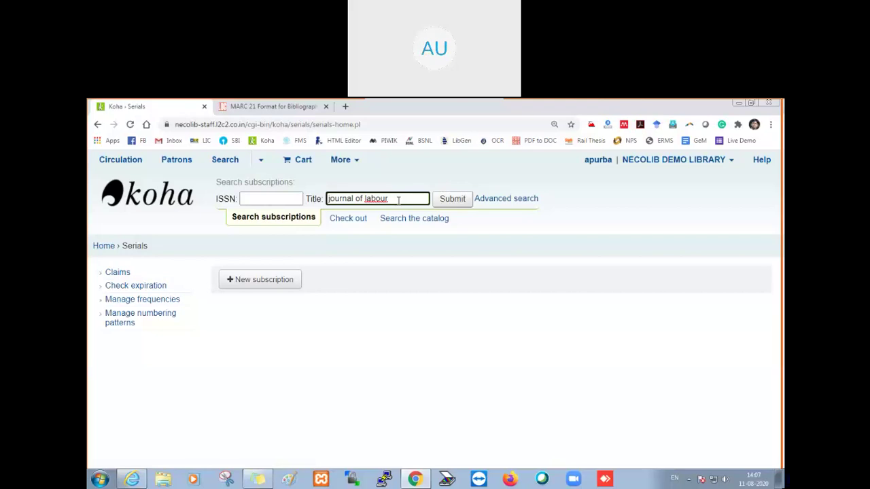
pyautogui.moveTo(399, 200); pyautogui.dragTo(330, 201)
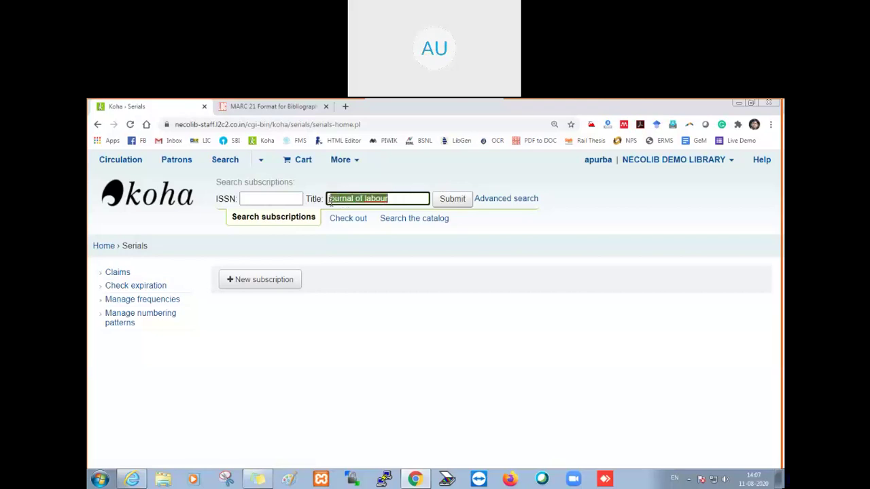
pyautogui.click(257, 199)
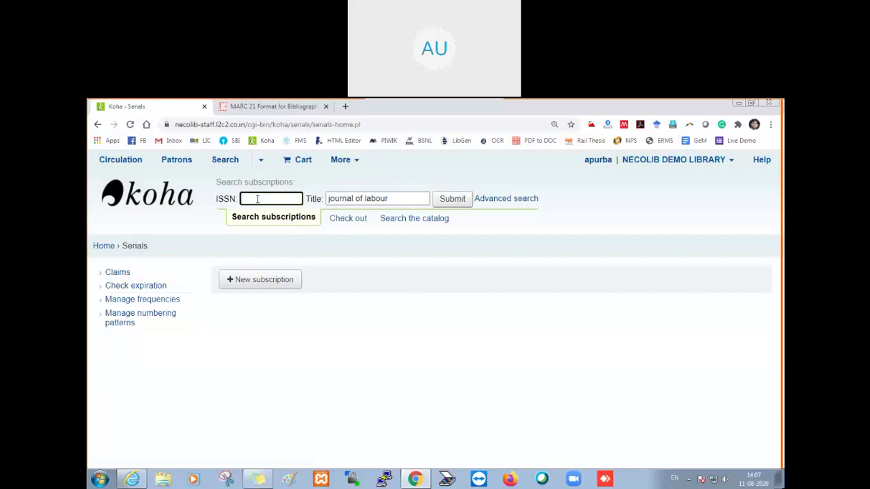
pyautogui.click(396, 198)
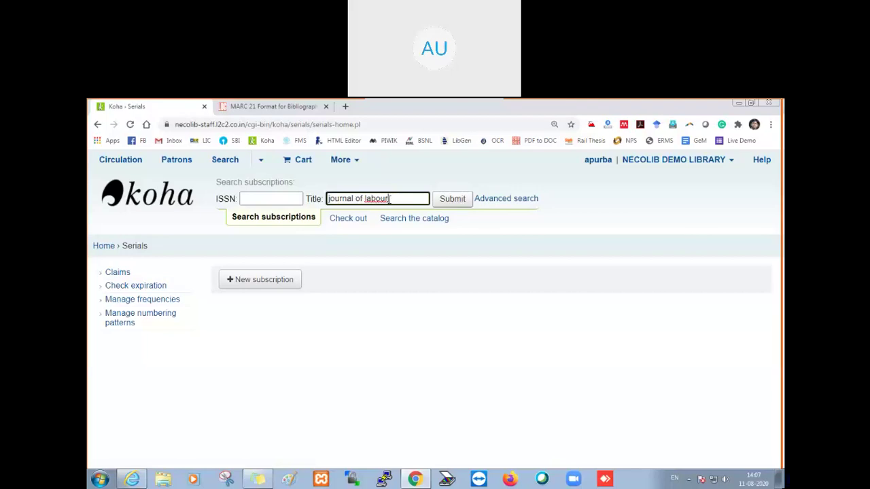
pyautogui.write('economics')
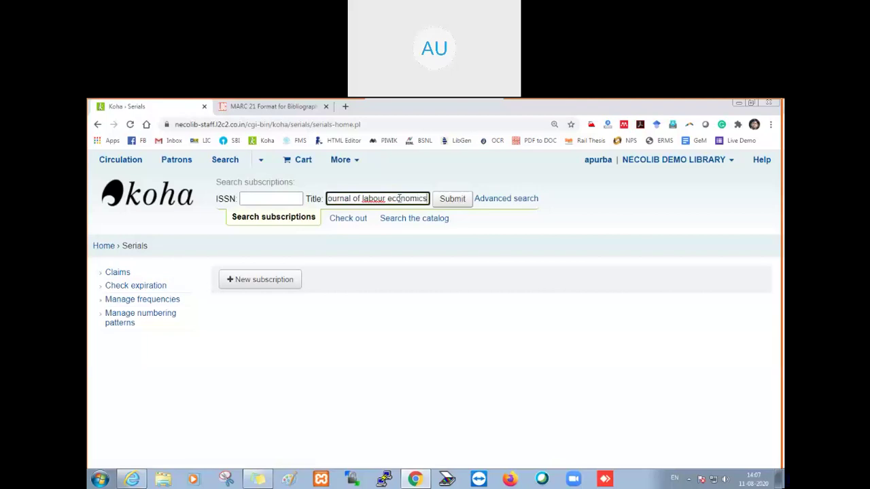
pyautogui.click(453, 203)
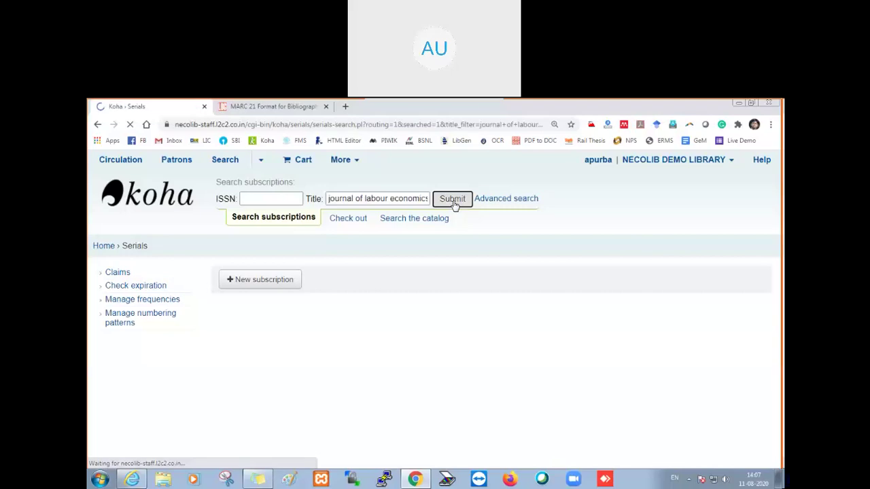
# Receive issue Vol. 40, No. 1 of Journal of Labour Economics by setting its status to Arrived, and save it.
pyautogui.scroll(-3, 519, 262)
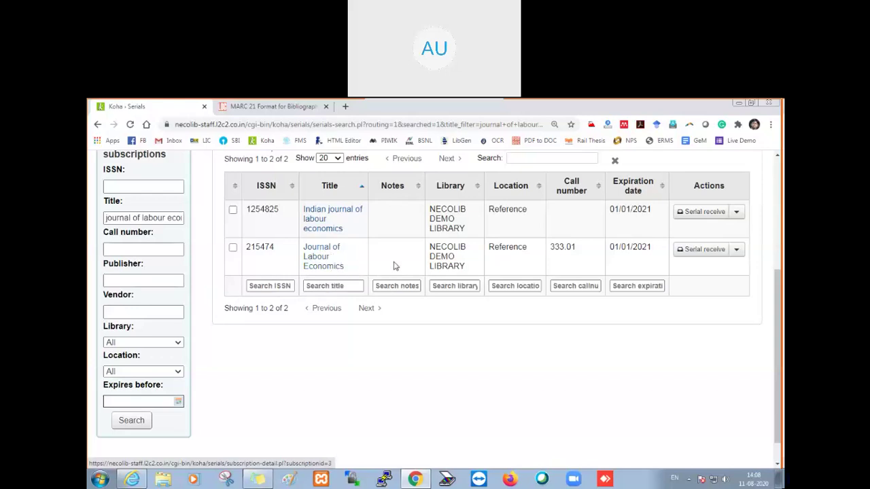
pyautogui.scroll(1, 386, 278)
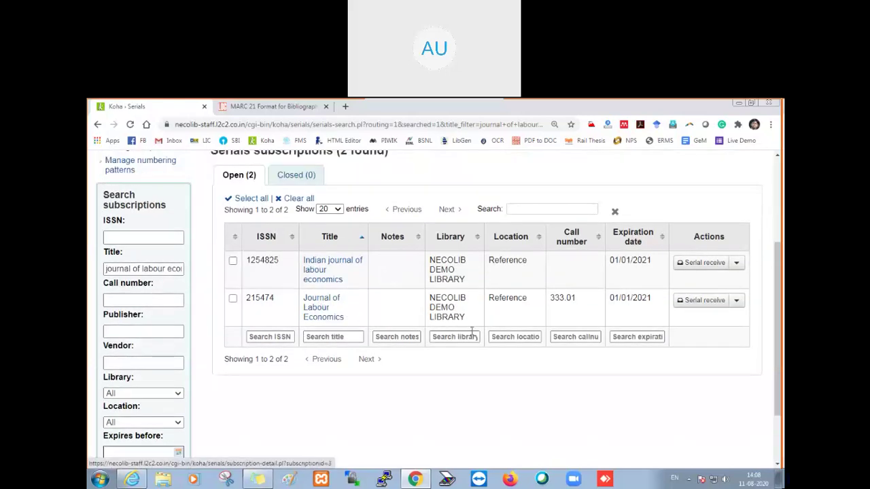
pyautogui.click(702, 305)
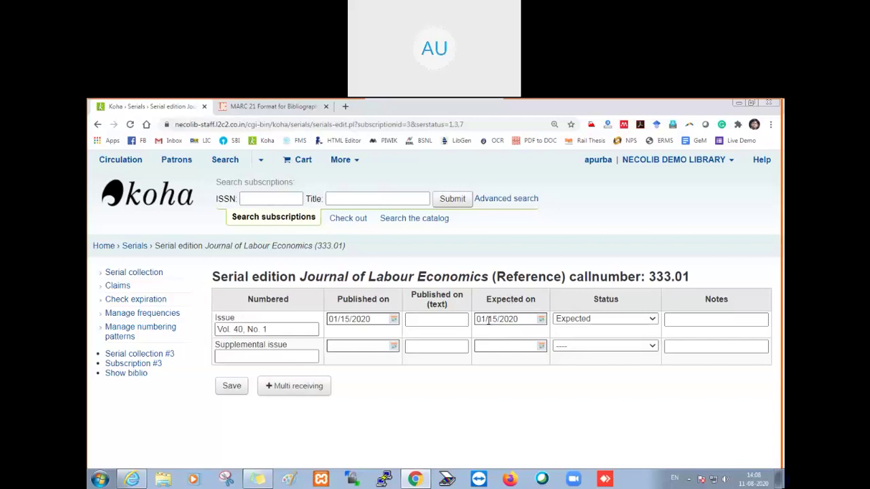
pyautogui.moveTo(592, 303); pyautogui.dragTo(622, 303)
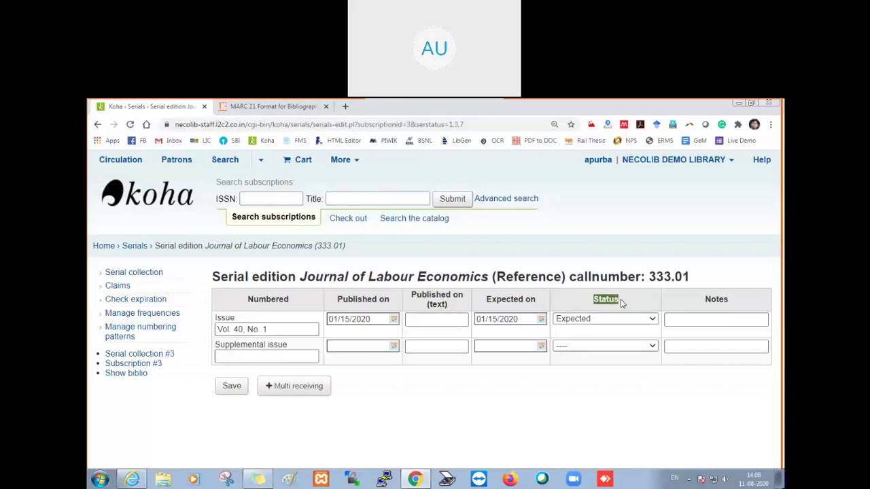
pyautogui.click(651, 321)
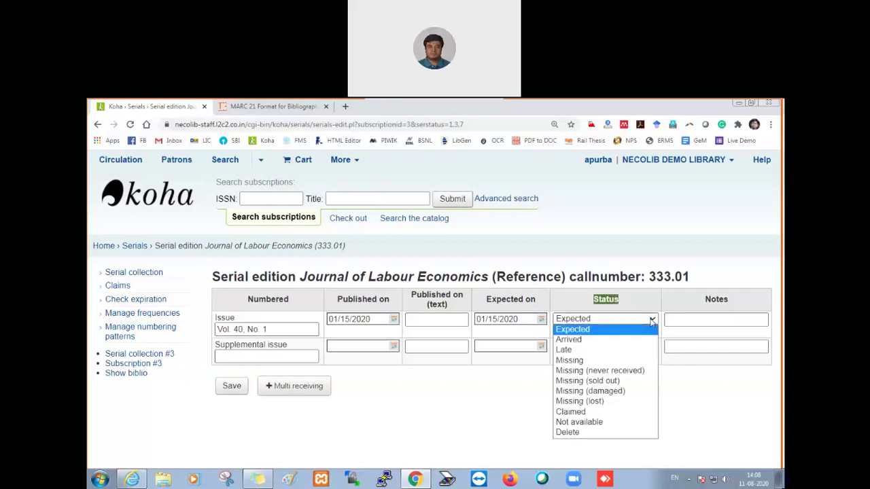
pyautogui.click(588, 340)
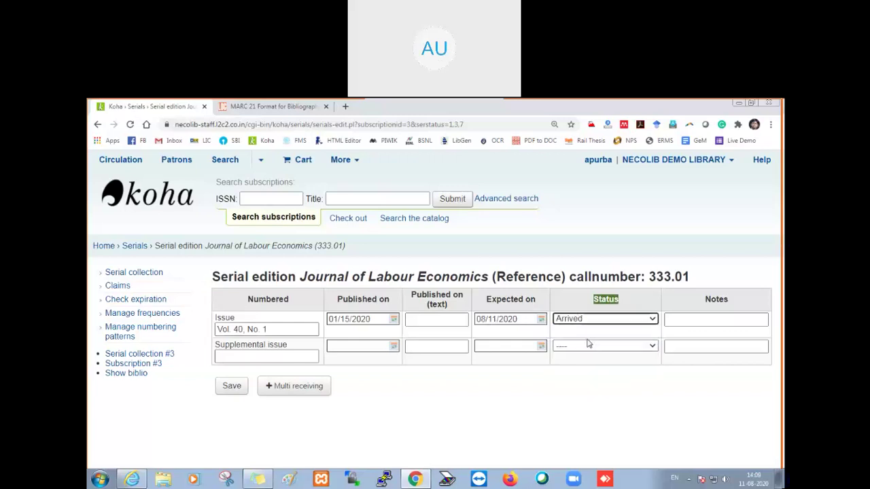
pyautogui.click(232, 386)
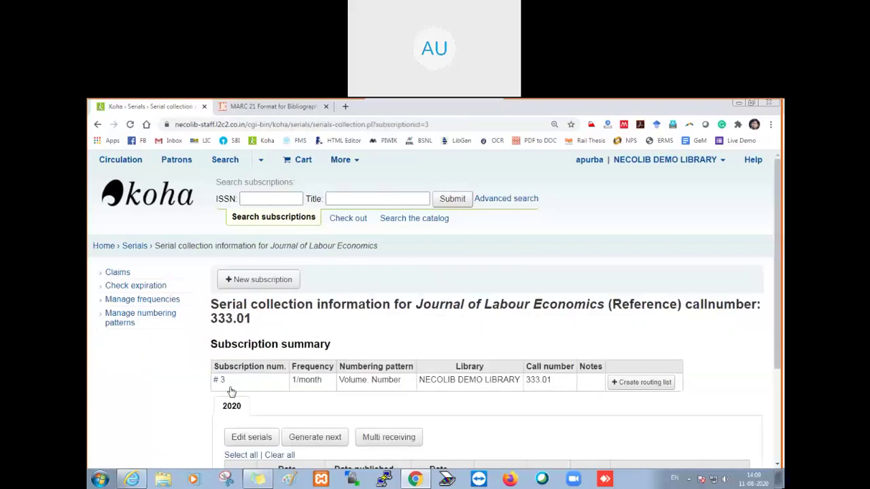
pyautogui.scroll(-3, 281, 383)
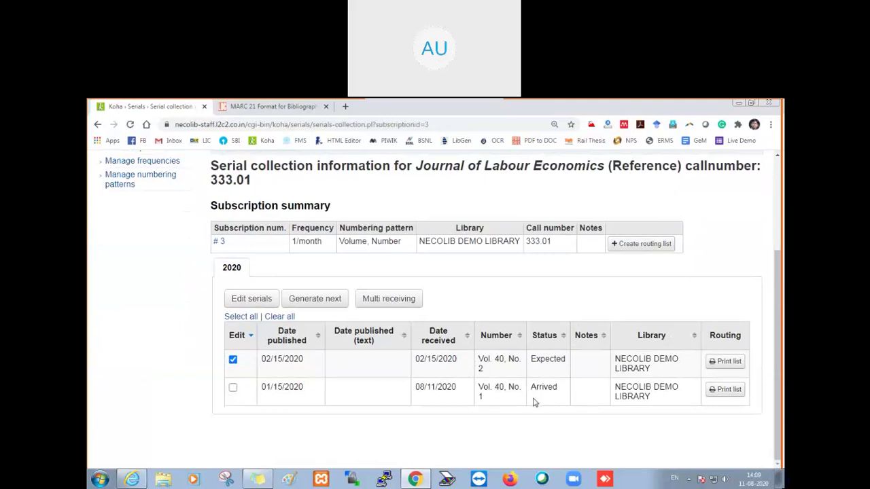
# Open the Serials module in a new browser tab from the Koha home page and close the MARC 21 format tab.
pyautogui.scroll(1, 535, 403)
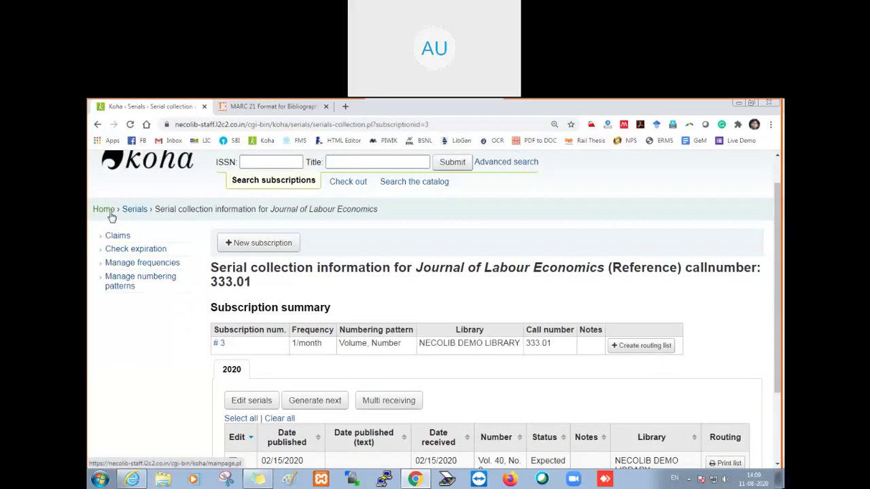
pyautogui.rightClick(159, 166)
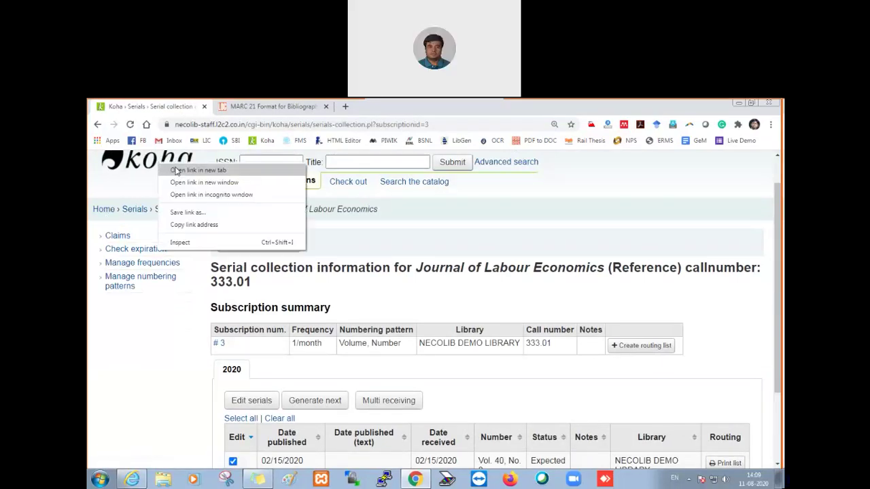
pyautogui.click(176, 170)
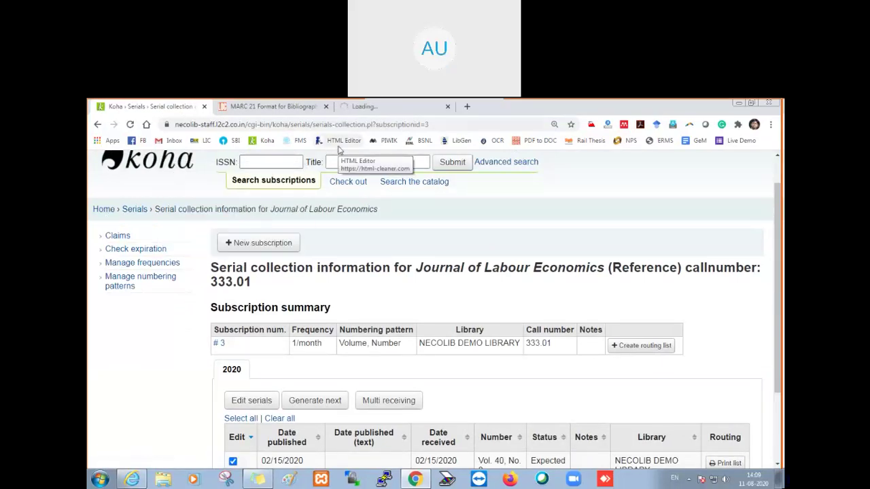
pyautogui.click(346, 109)
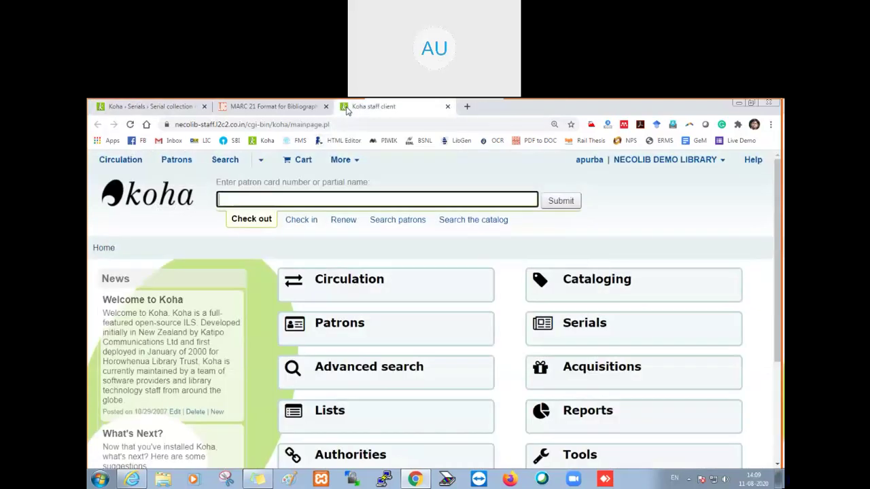
pyautogui.click(585, 331)
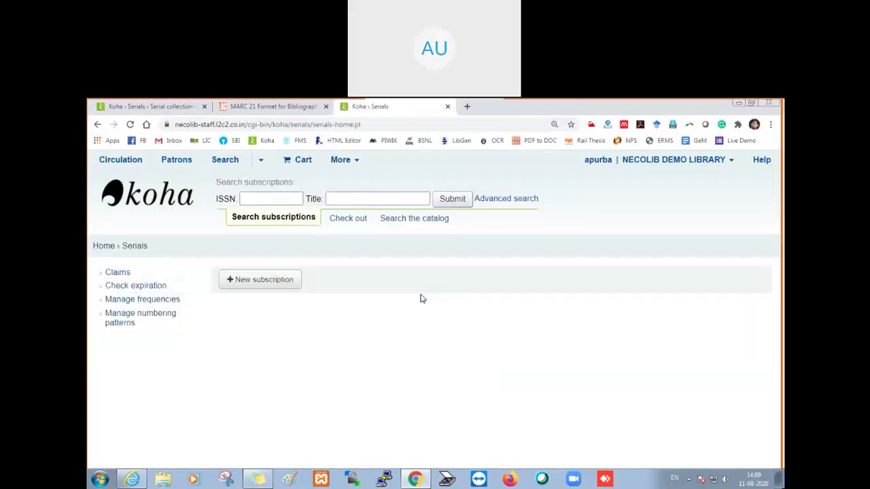
pyautogui.middleClick(274, 109)
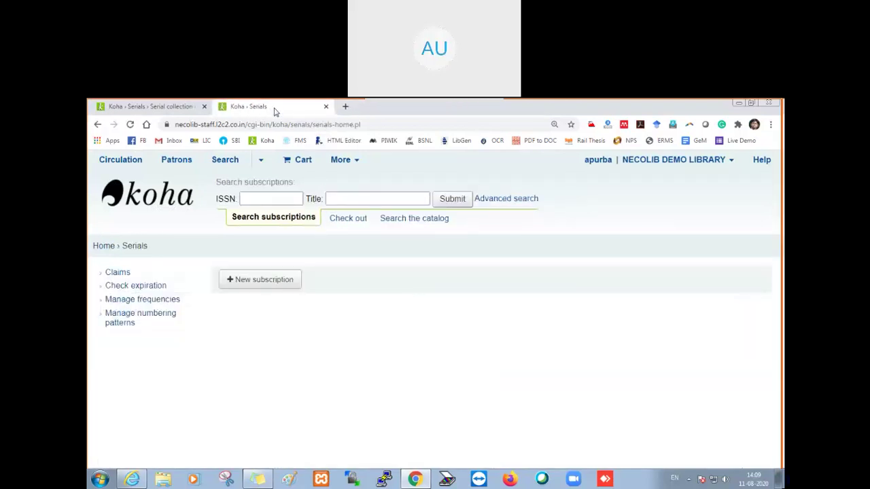
# Search the serial subscriptions for the title "journal of labour".
pyautogui.click(360, 200)
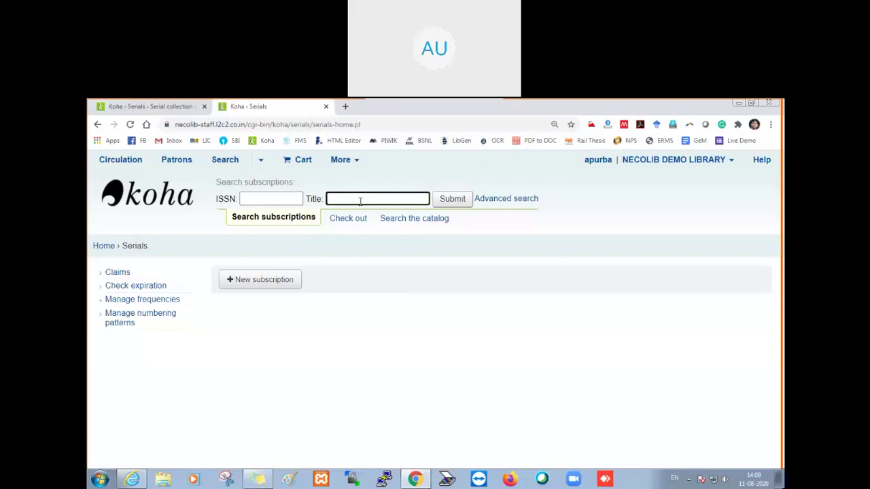
pyautogui.write('journal of labour')
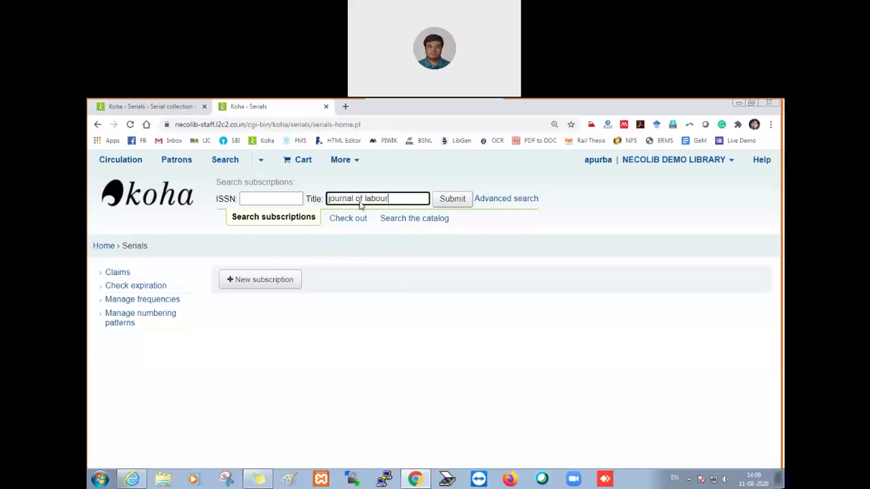
pyautogui.press('Return')
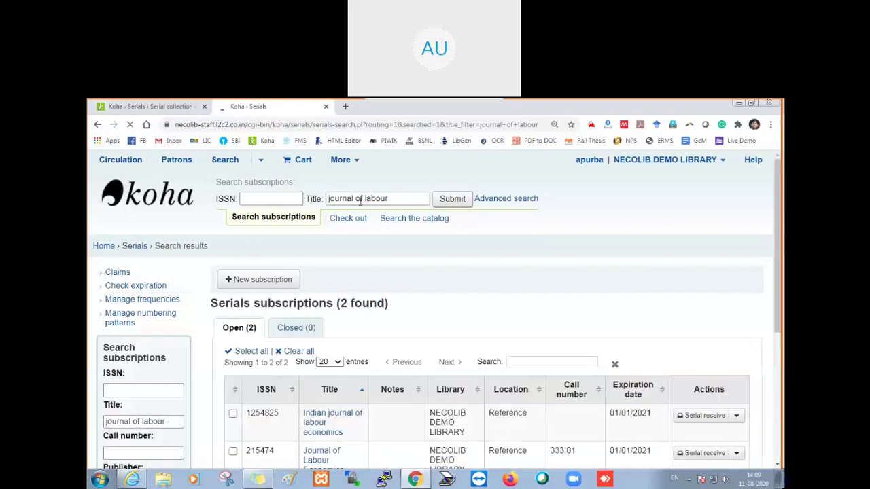
# Open the Journal of Labour Economics subscription from the search results and show its issues.
pyautogui.scroll(-2, 367, 210)
pyautogui.scroll(-1, 365, 210)
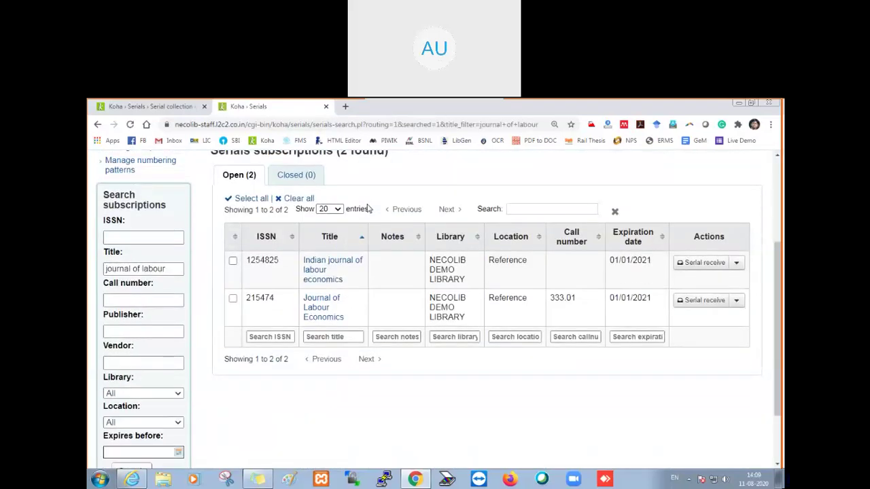
pyautogui.click(321, 303)
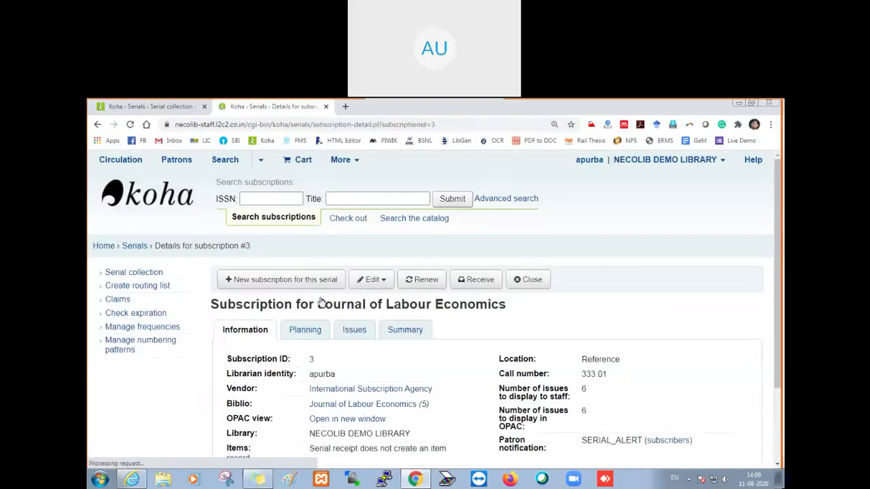
pyautogui.scroll(-1, 325, 359)
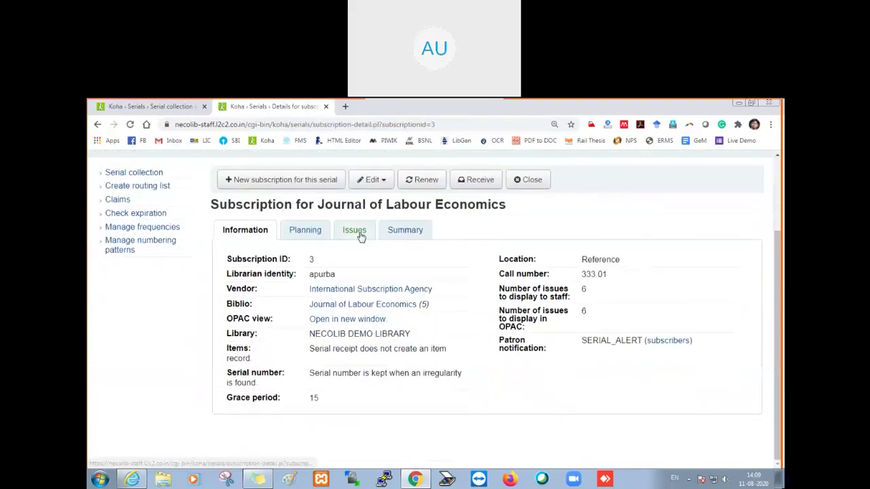
pyautogui.click(360, 236)
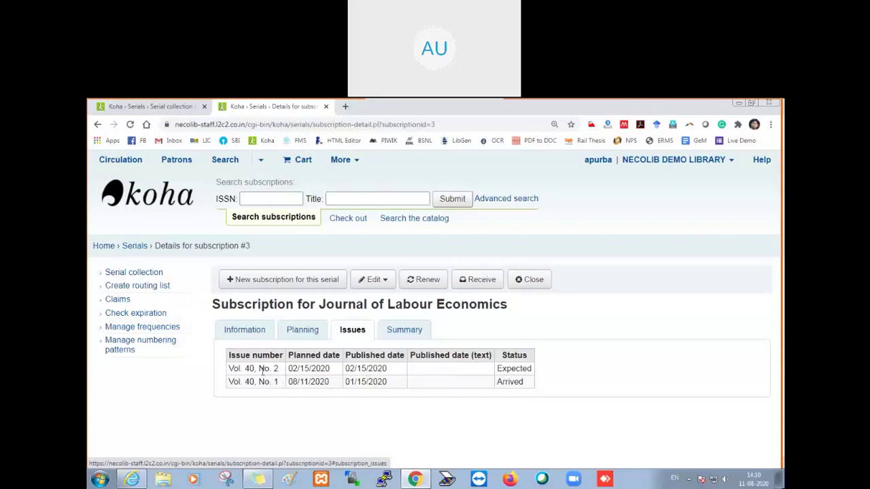
# Check the number and status of issues No. 2 and No. 1, and view the subscription's summary.
pyautogui.moveTo(259, 368); pyautogui.dragTo(279, 371)
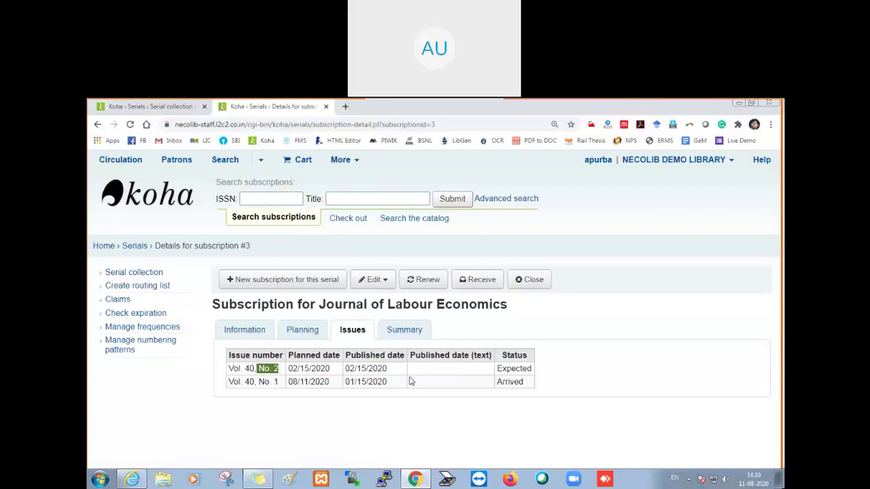
pyautogui.click(518, 368)
pyautogui.doubleClick(274, 382)
pyautogui.click(404, 331)
pyautogui.scroll(-1, 387, 360)
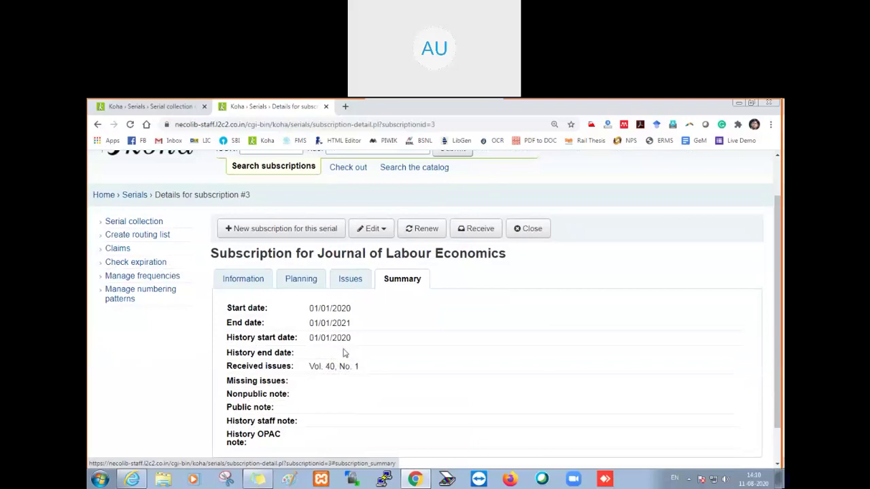
# Return to the serial collection page of Journal of Labour Economics and examine its 2020 issue list.
pyautogui.click(149, 107)
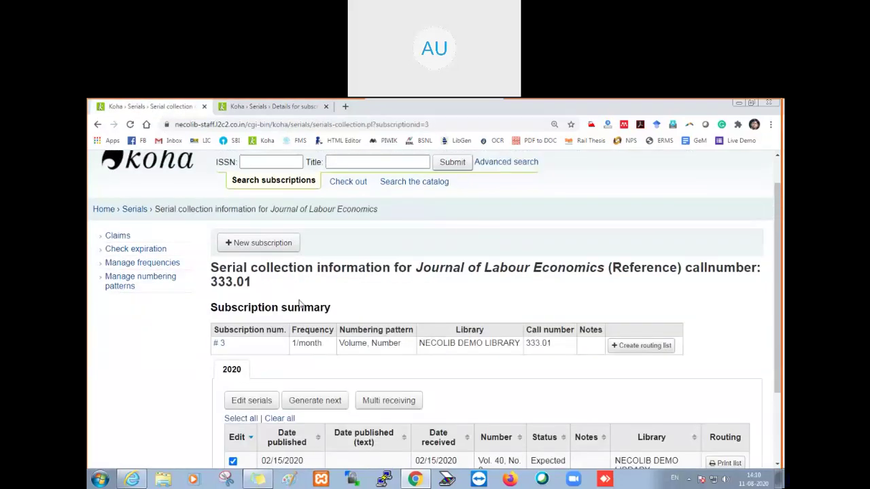
pyautogui.scroll(-3, 394, 328)
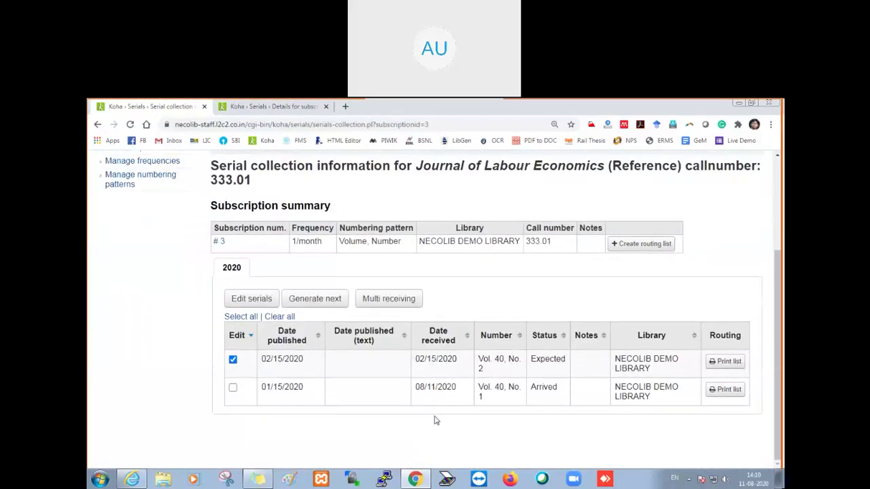
pyautogui.scroll(2, 436, 420)
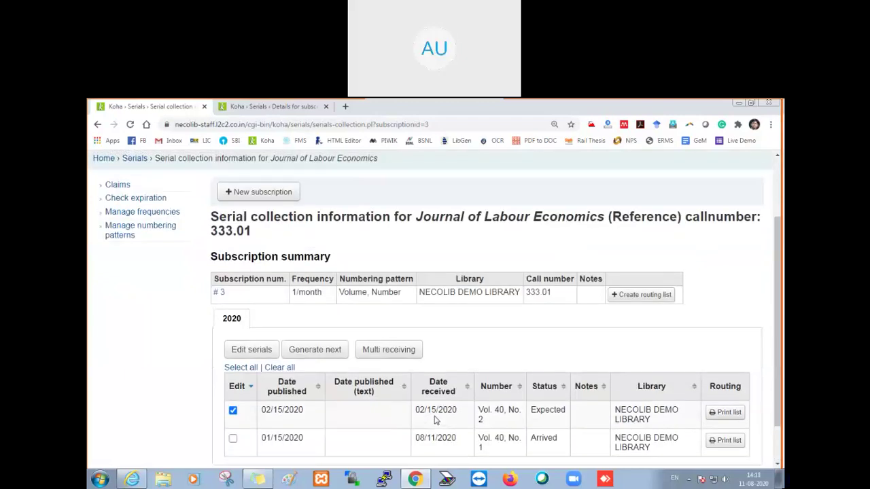
pyautogui.scroll(2, 436, 421)
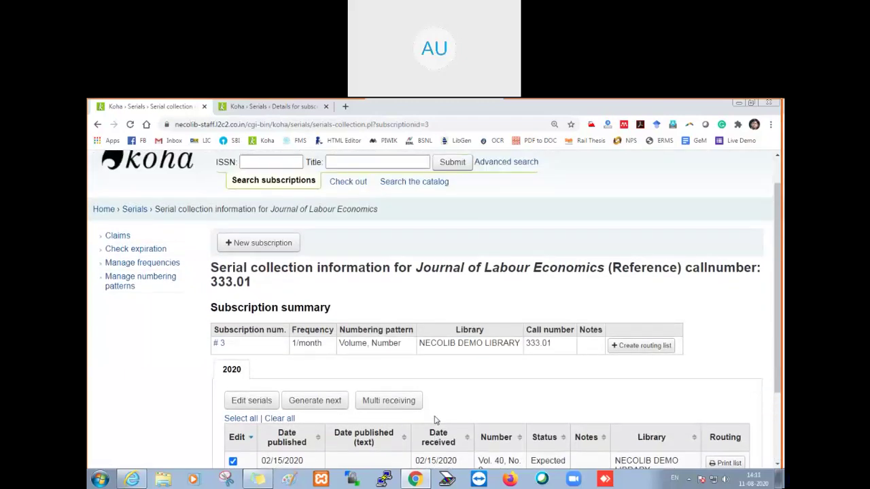
pyautogui.scroll(-2, 405, 424)
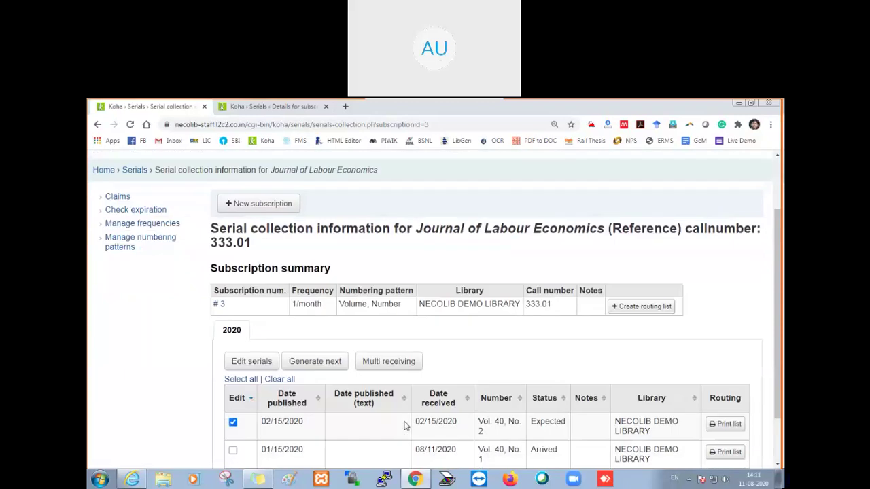
pyautogui.scroll(-2, 405, 426)
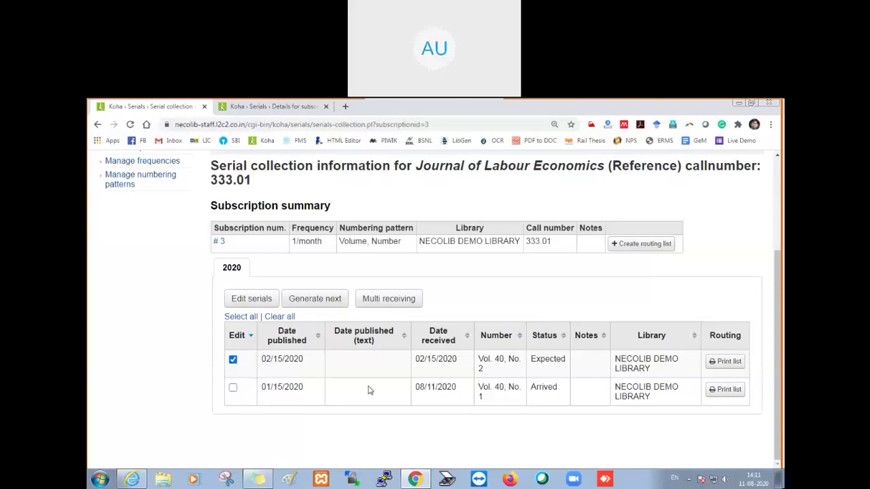
# Open the selected issue Vol. 40, No. 2 for editing and set its status to Arrived.
pyautogui.click(234, 362)
pyautogui.click(233, 361)
pyautogui.scroll(3, 235, 361)
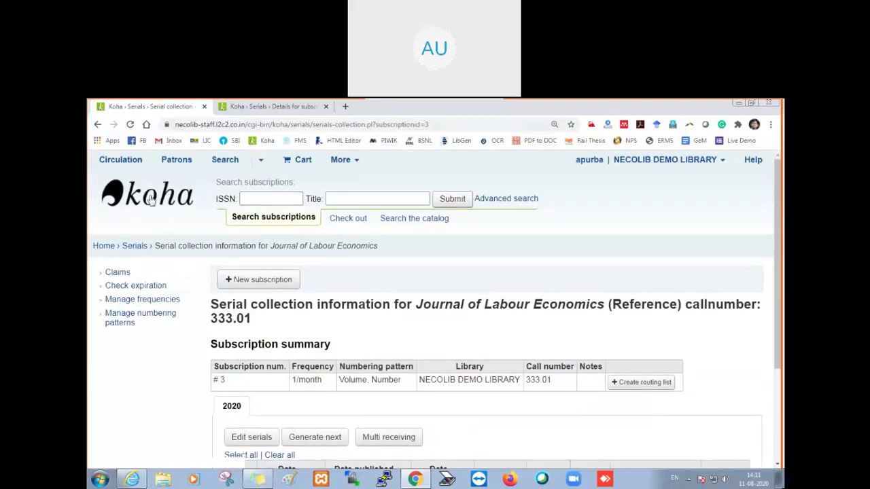
pyautogui.scroll(-2, 215, 378)
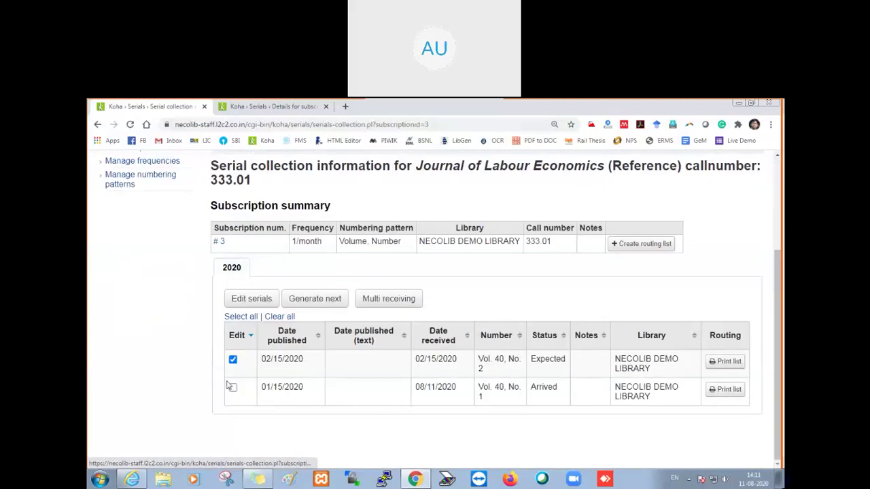
pyautogui.click(251, 303)
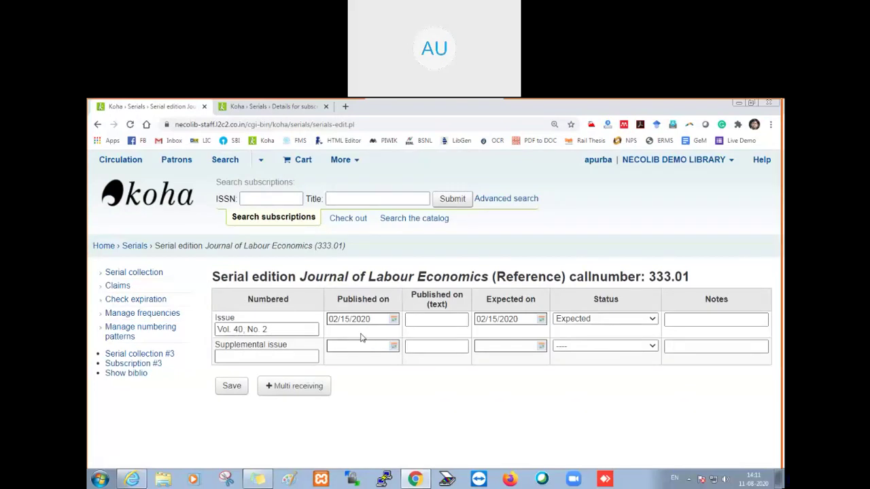
pyautogui.click(651, 323)
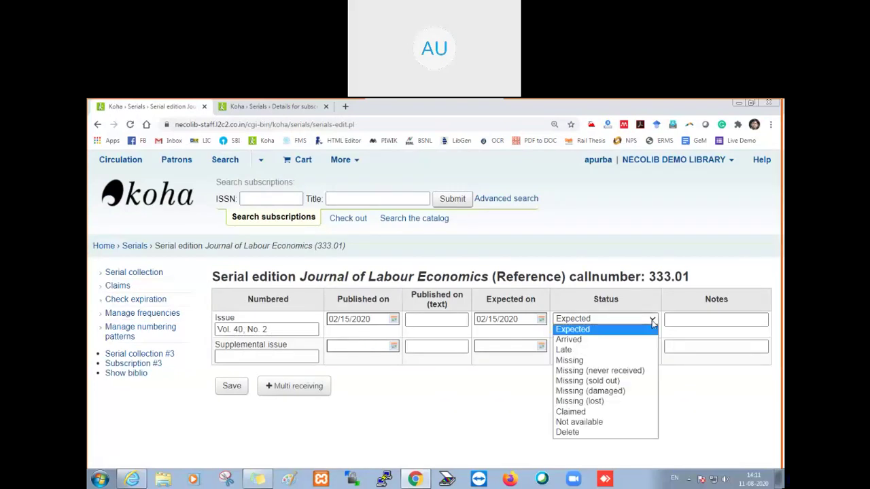
pyautogui.click(585, 340)
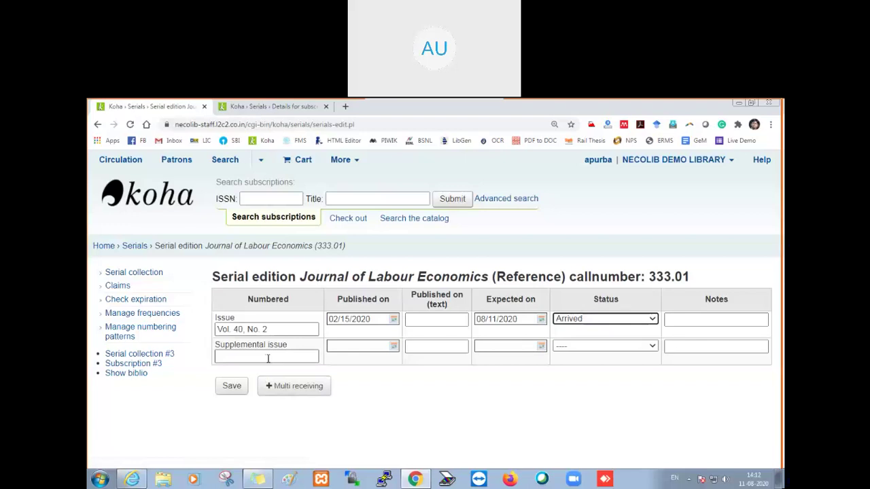
pyautogui.click(381, 400)
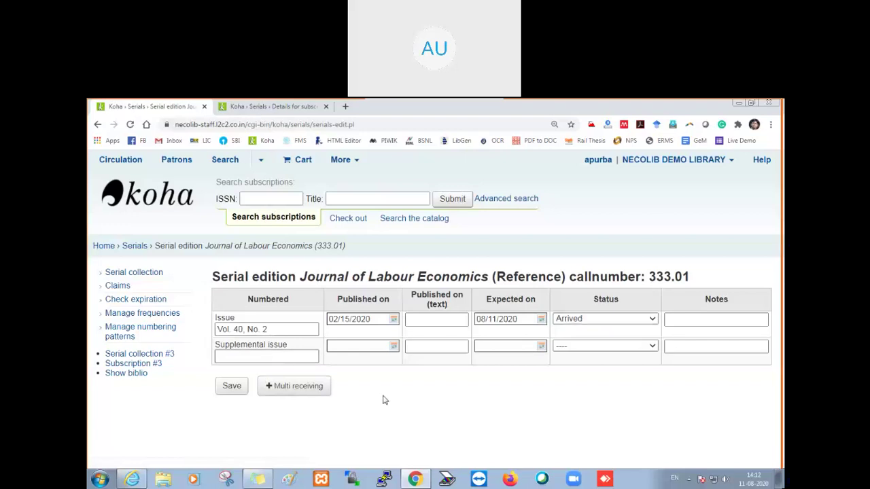
# Receive 6 issues at once with multi receiving, setting the date received to today.
pyautogui.click(300, 387)
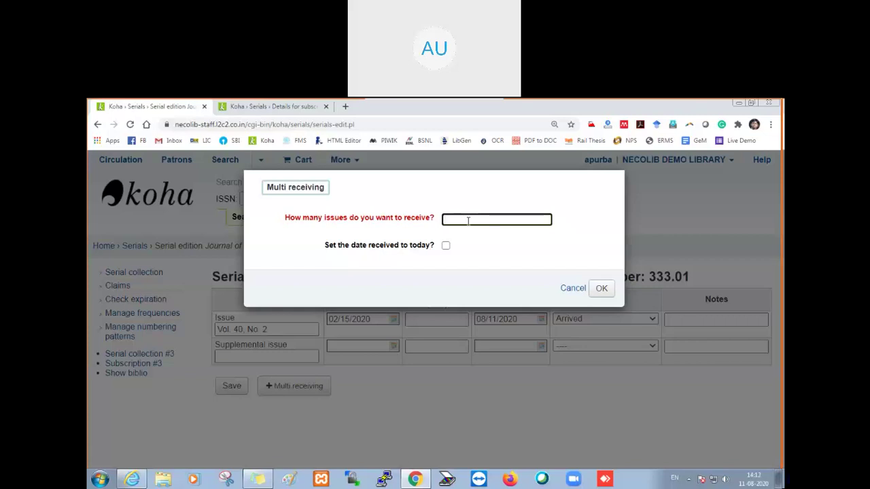
pyautogui.write('6')
pyautogui.click(447, 247)
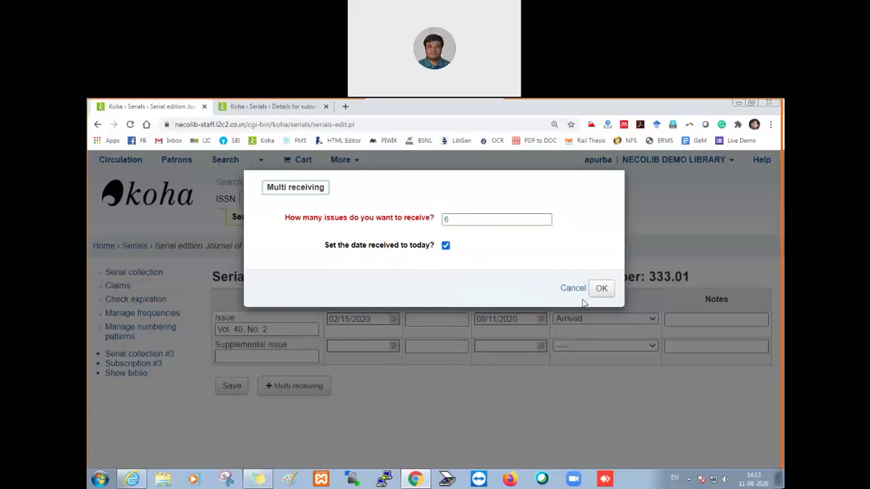
pyautogui.click(601, 289)
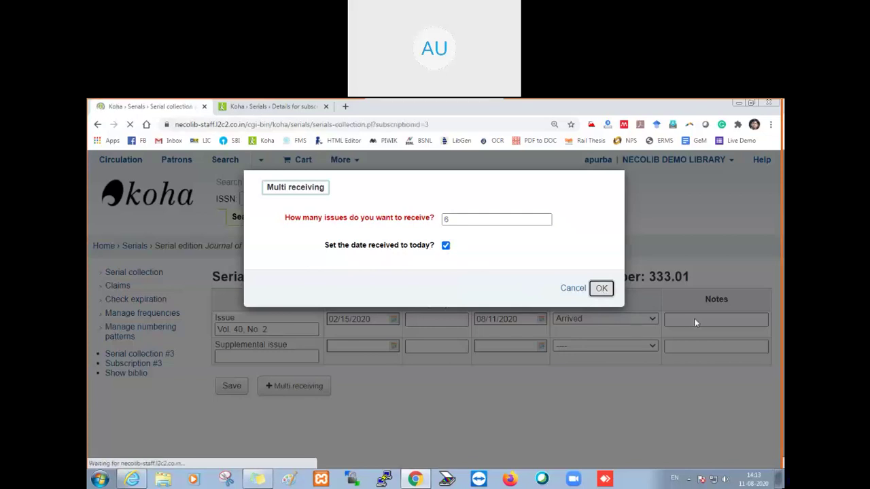
# Examine the updated 2020 issue list, comparing the issue numbers, published and received dates, and statuses.
pyautogui.scroll(-5, 623, 339)
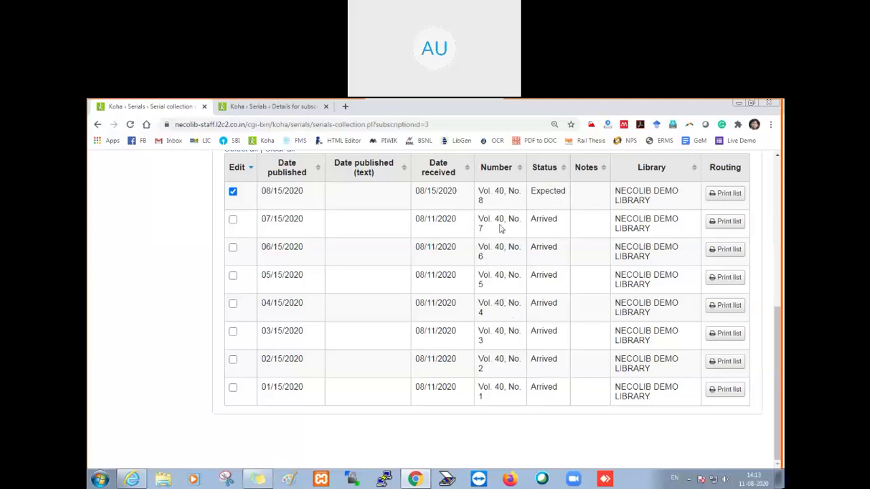
pyautogui.scroll(1, 521, 383)
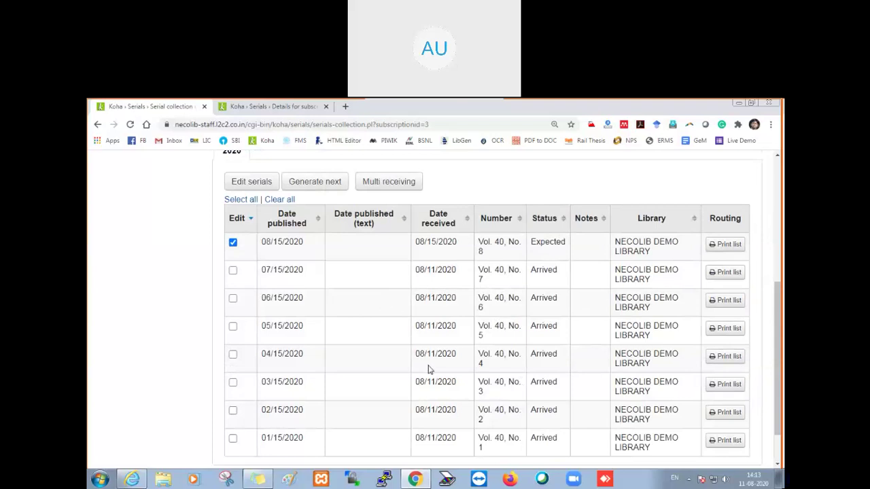
pyautogui.scroll(2, 430, 369)
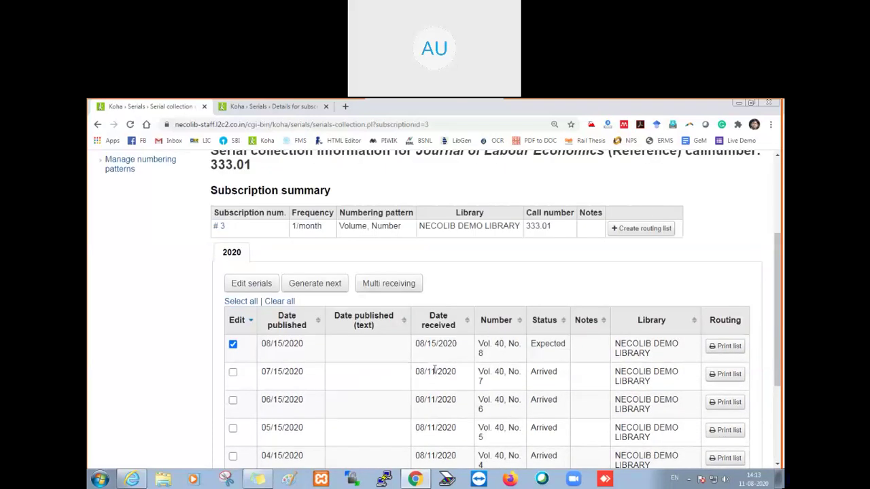
pyautogui.scroll(-1, 435, 370)
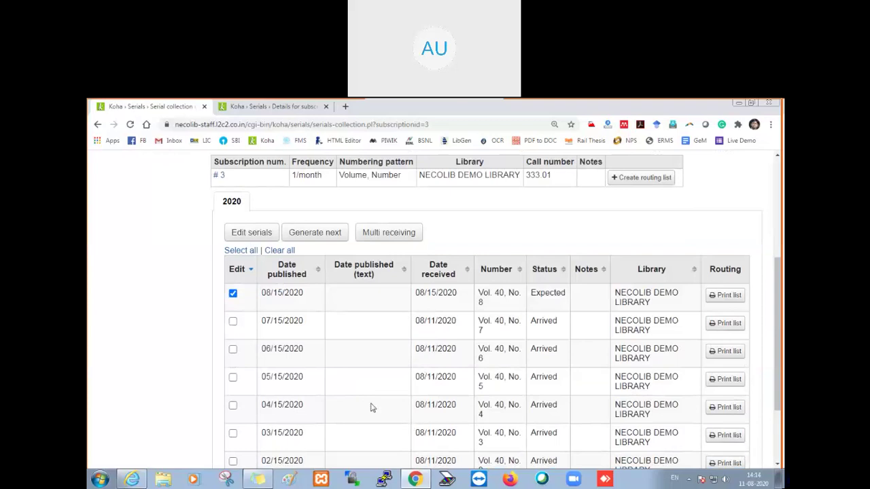
pyautogui.scroll(-2, 373, 407)
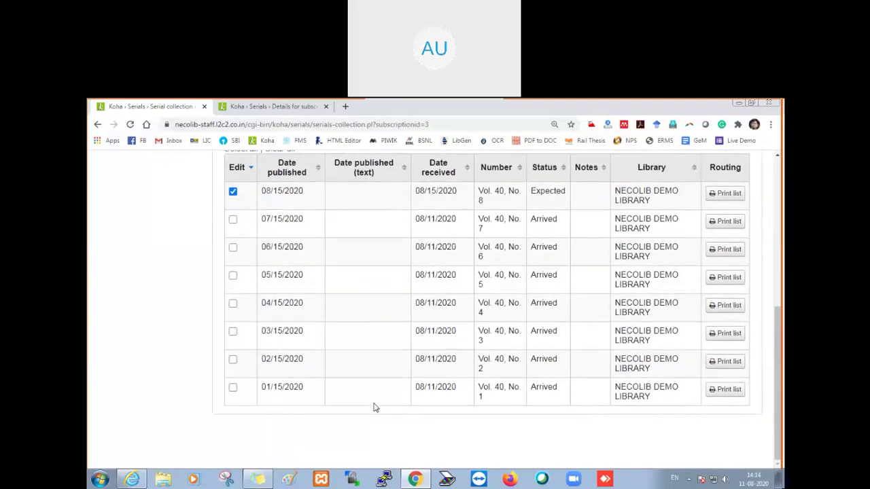
pyautogui.scroll(1, 374, 408)
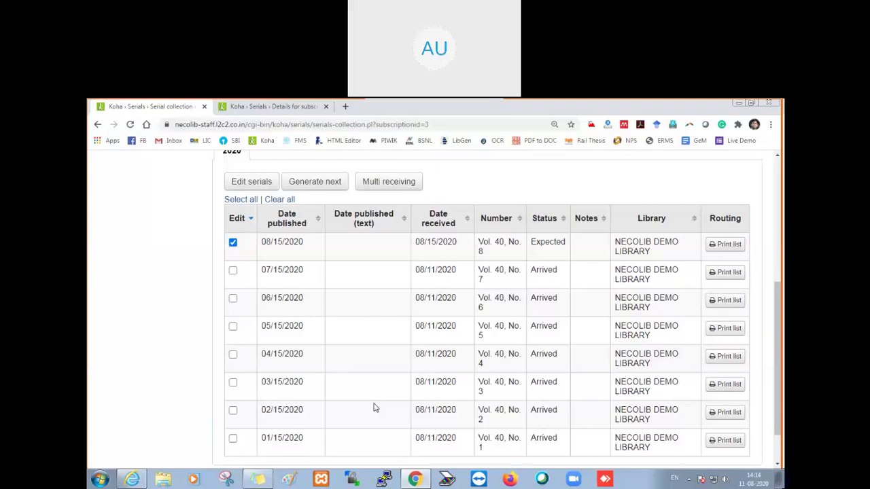
pyautogui.scroll(1, 373, 408)
pyautogui.scroll(2, 373, 408)
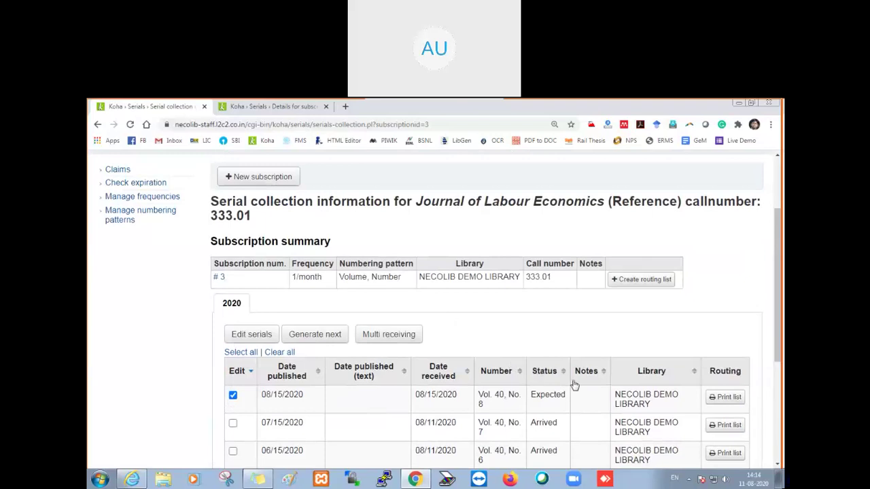
pyautogui.scroll(-1, 574, 385)
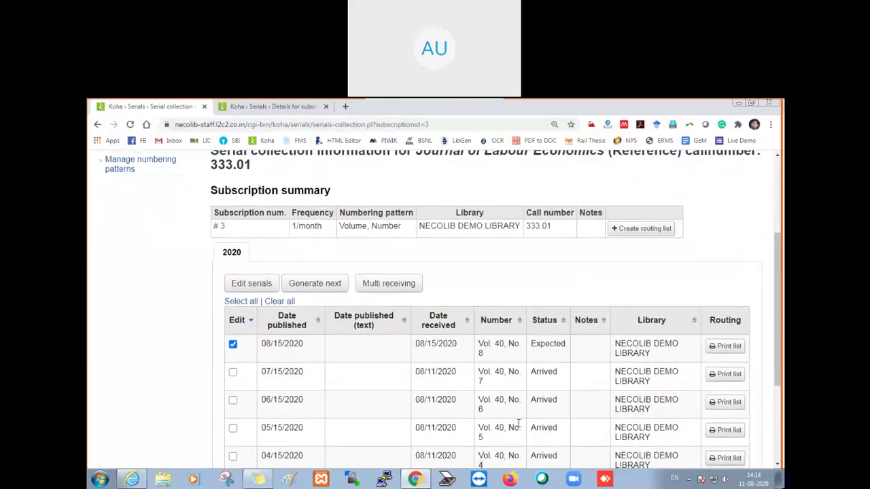
pyautogui.scroll(-3, 518, 421)
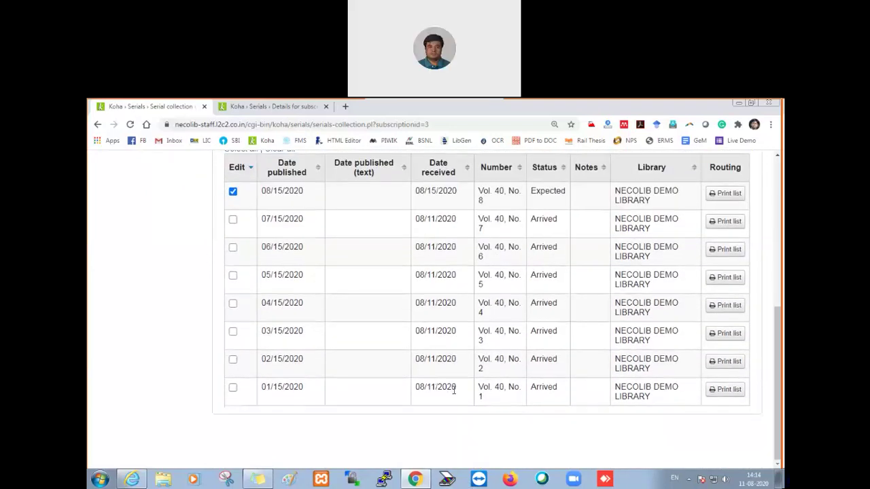
pyautogui.scroll(2, 455, 416)
pyautogui.scroll(-1, 460, 397)
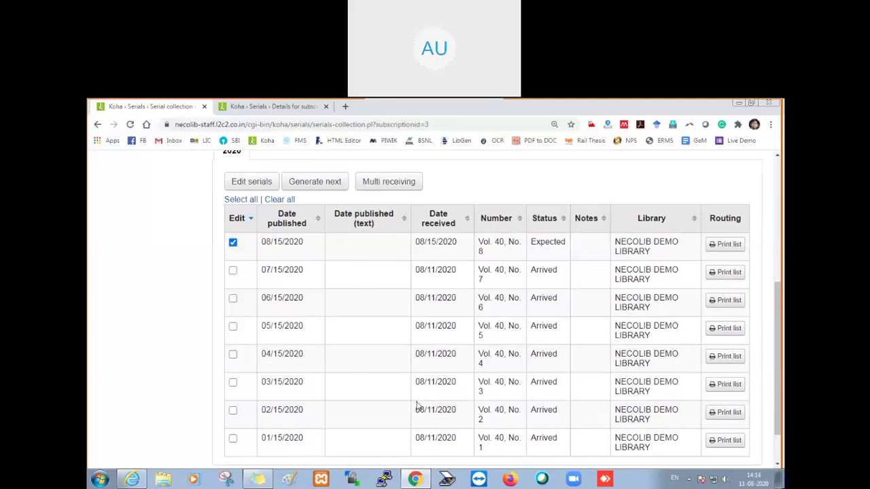
pyautogui.scroll(1, 419, 406)
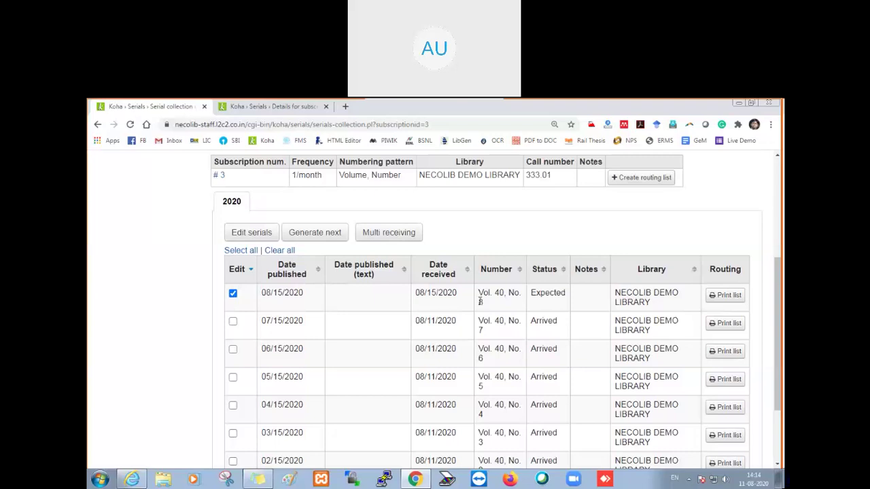
# Open the expected issue Vol. 40, No. 8 for editing and receive 5 issues with multi receiving, setting the date received to today.
pyautogui.click(247, 236)
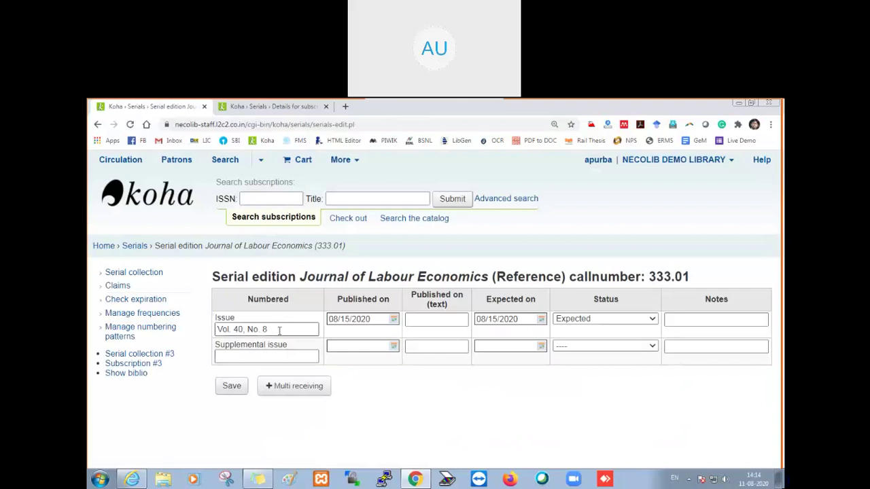
pyautogui.click(294, 387)
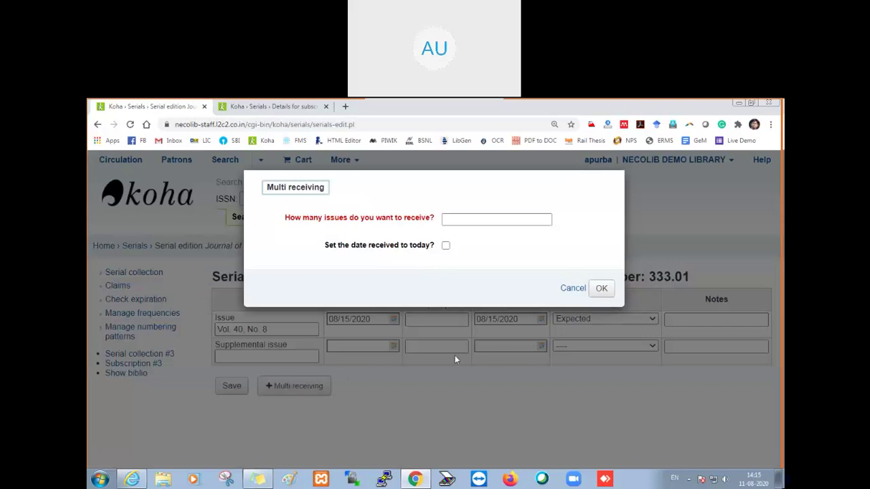
pyautogui.click(477, 220)
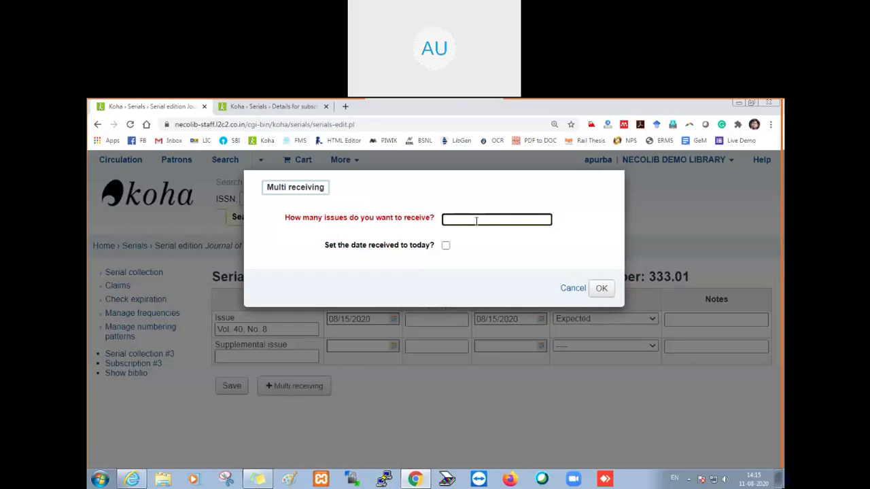
pyautogui.write('5')
pyautogui.click(446, 247)
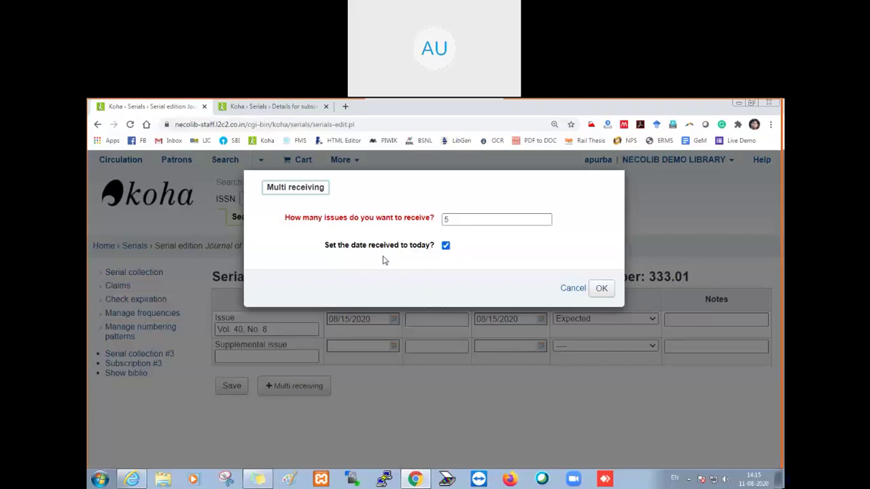
pyautogui.click(603, 293)
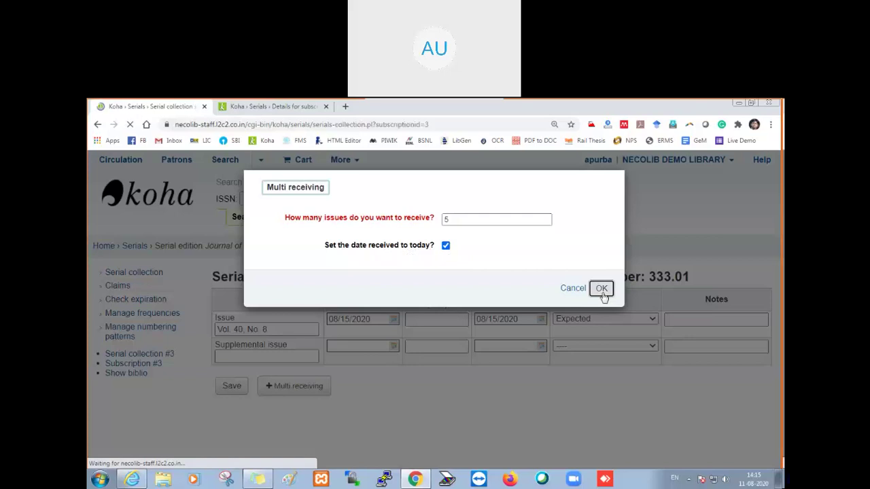
# Examine the updated 2021 and 2020 issue lists of Journal of Labour Economics, including the received date of Vol. 40, No. 1.
pyautogui.scroll(-3, 517, 357)
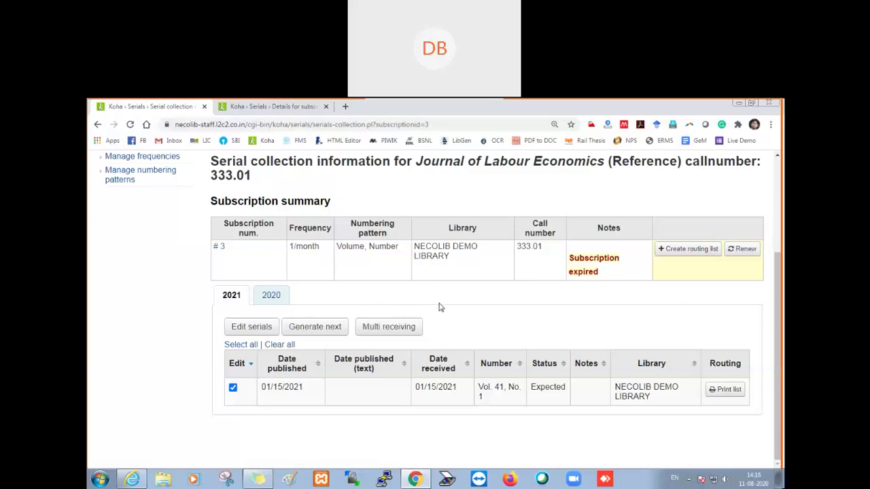
pyautogui.scroll(1, 428, 343)
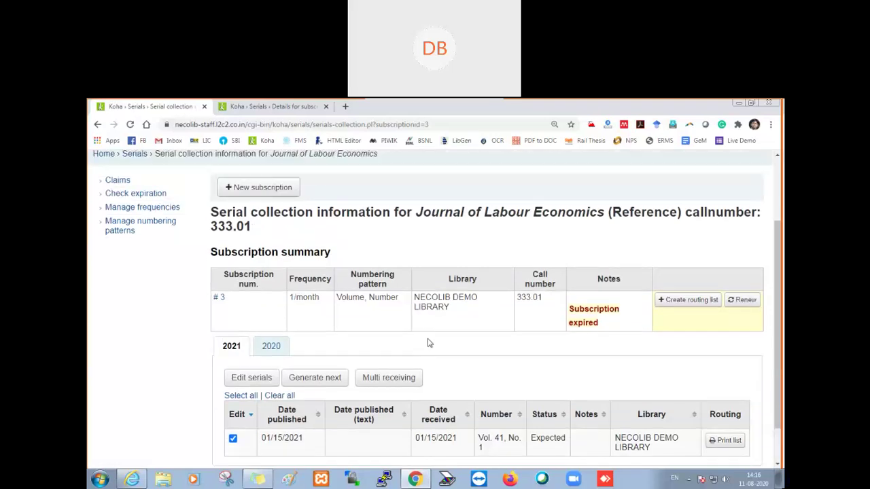
pyautogui.click(265, 350)
pyautogui.scroll(-3, 364, 366)
pyautogui.scroll(-1, 364, 366)
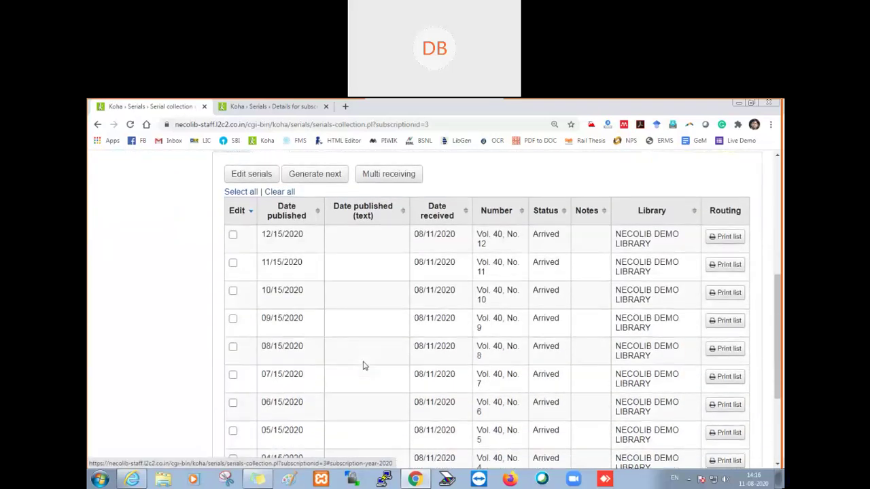
pyautogui.scroll(-2, 371, 388)
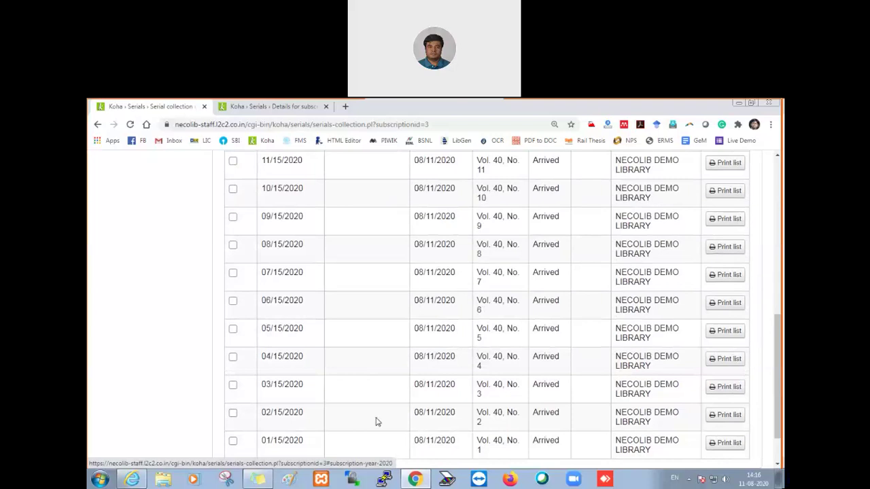
pyautogui.scroll(-2, 377, 422)
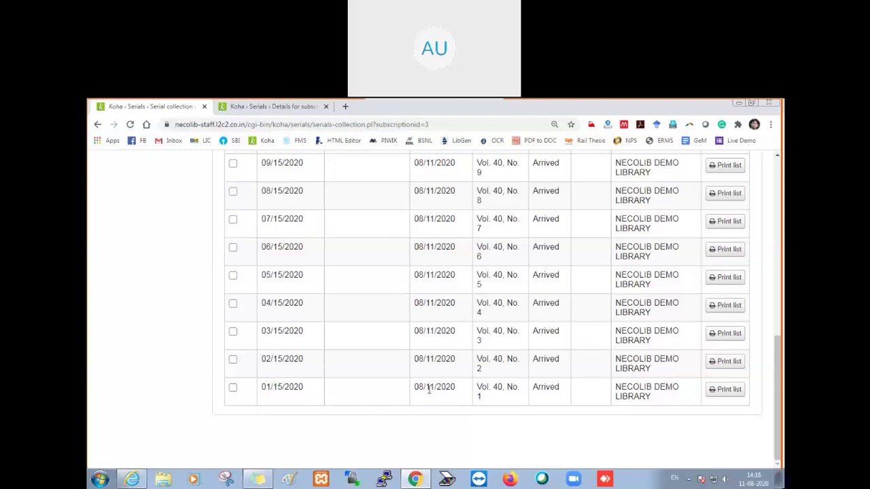
pyautogui.moveTo(415, 387); pyautogui.dragTo(424, 387)
pyautogui.click(433, 387)
pyautogui.moveTo(455, 387); pyautogui.dragTo(416, 388)
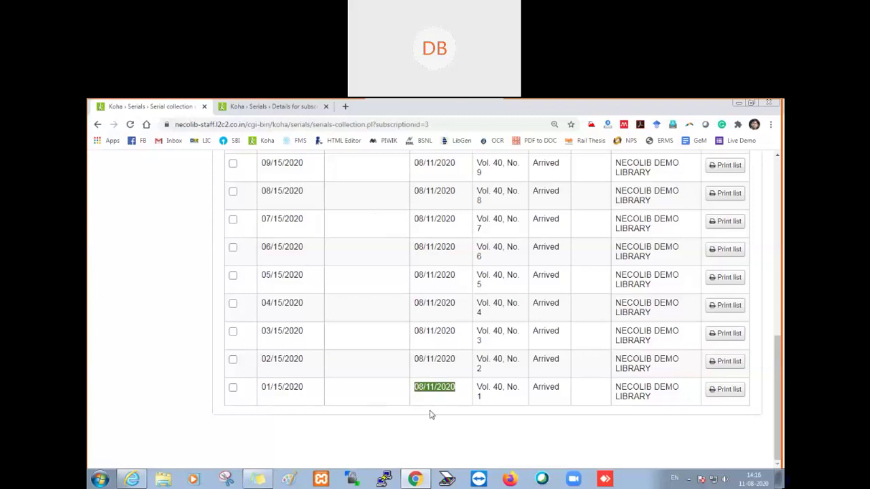
# Return to the 2021 issue list and check the note in the subscription summary.
pyautogui.scroll(5, 430, 414)
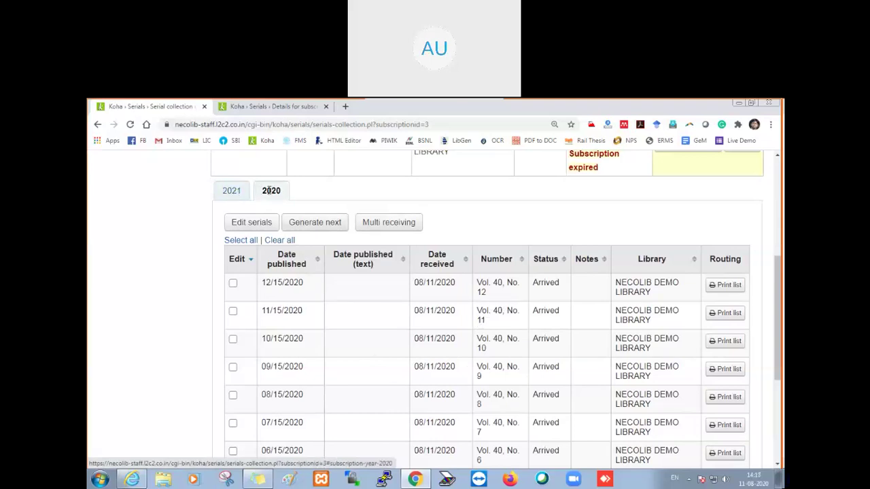
pyautogui.click(235, 194)
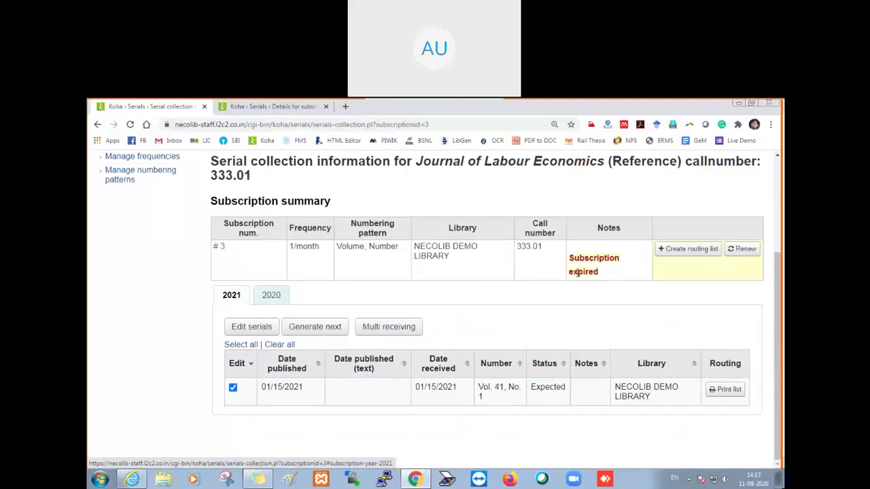
pyautogui.moveTo(570, 260); pyautogui.dragTo(602, 279)
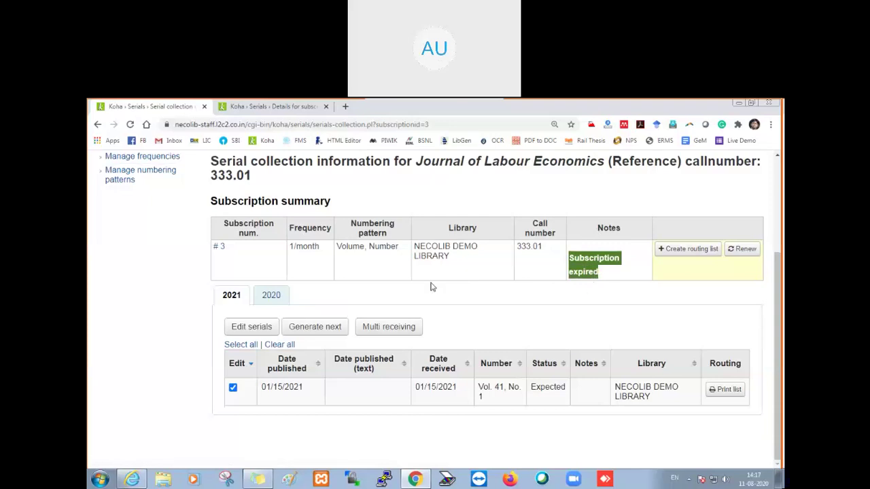
# Review the full 2020 issue list again, checking the issue numbers, received dates and statuses of Vol. 40.
pyautogui.click(272, 298)
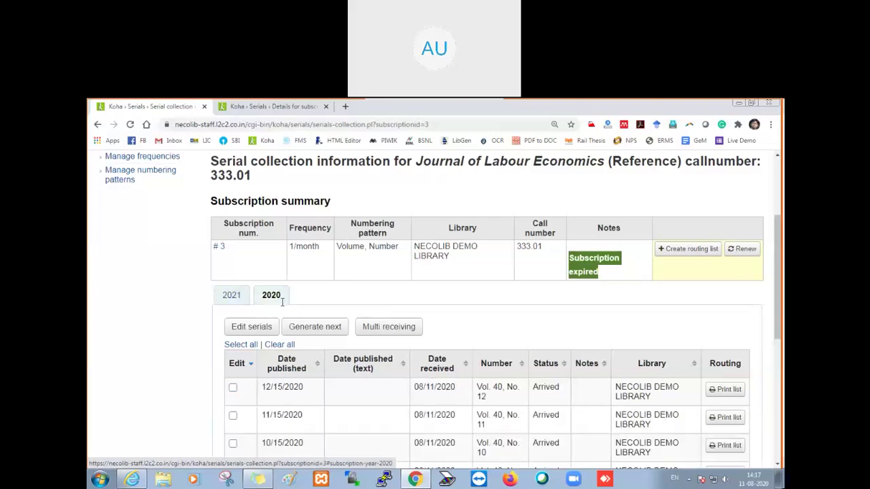
pyautogui.scroll(-2, 323, 304)
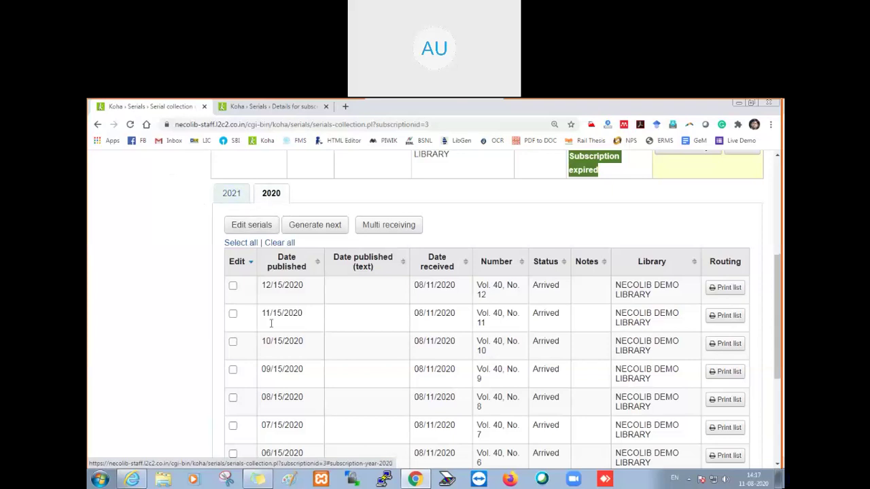
pyautogui.scroll(-3, 330, 381)
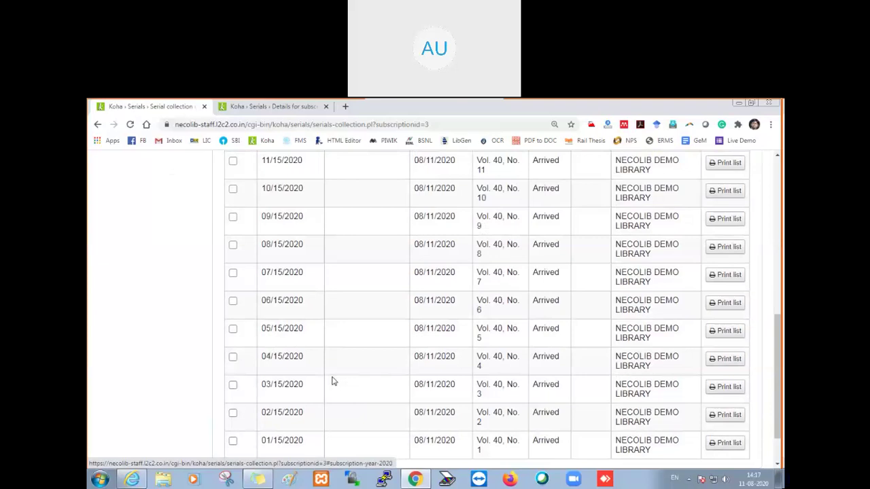
pyautogui.scroll(1, 332, 381)
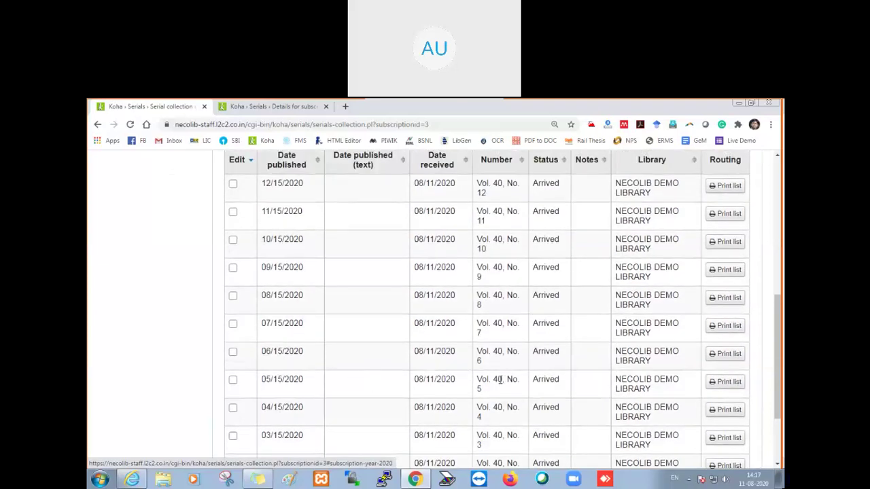
pyautogui.scroll(2, 500, 381)
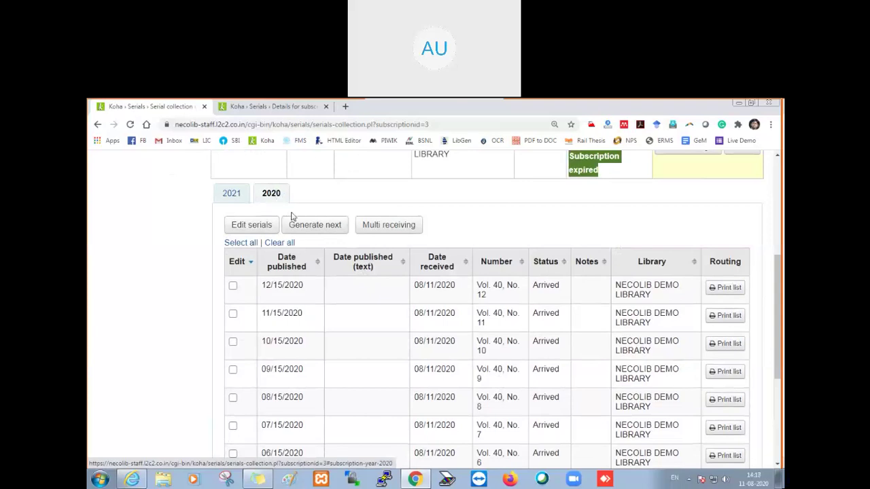
pyautogui.scroll(-1, 373, 301)
pyautogui.scroll(-3, 373, 302)
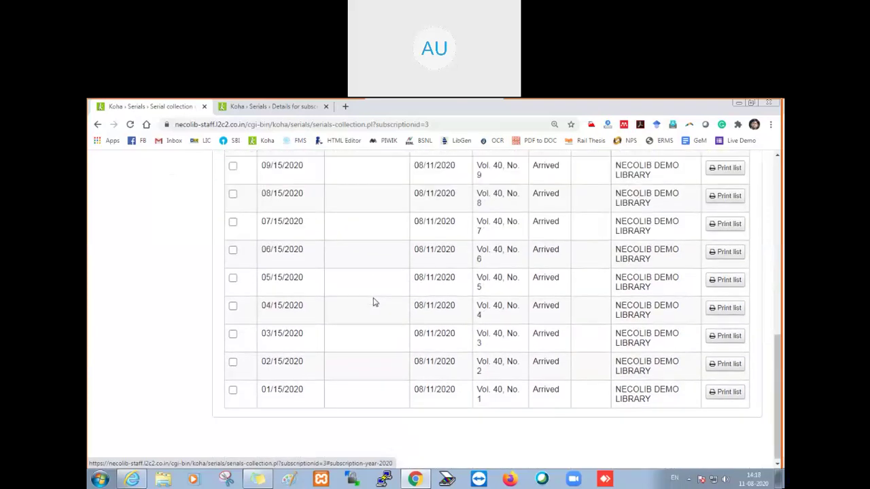
pyautogui.scroll(3, 531, 386)
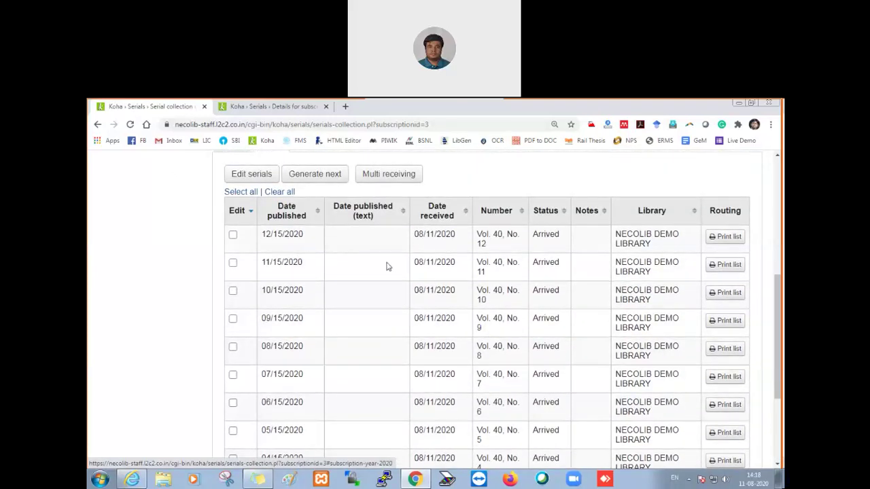
# Go to the Serials home page in the subscription details browser tab and search subscriptions by the title "indian journal".
pyautogui.click(272, 108)
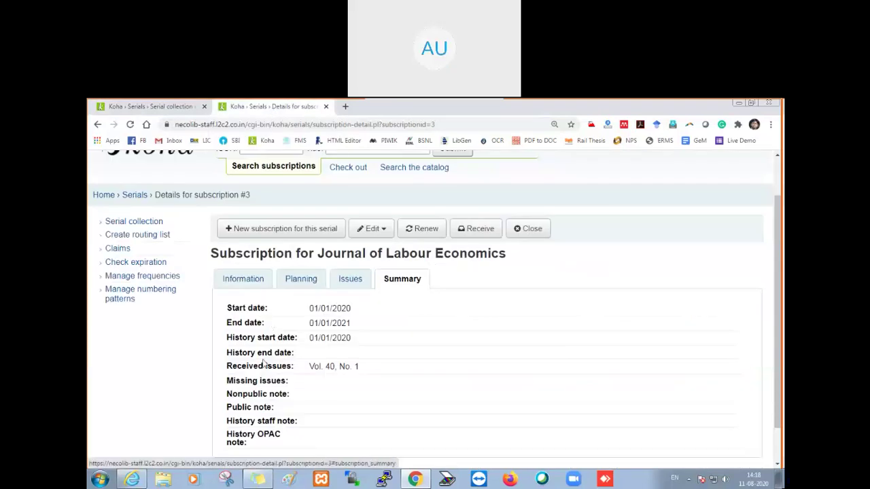
pyautogui.scroll(2, 259, 342)
pyautogui.click(140, 249)
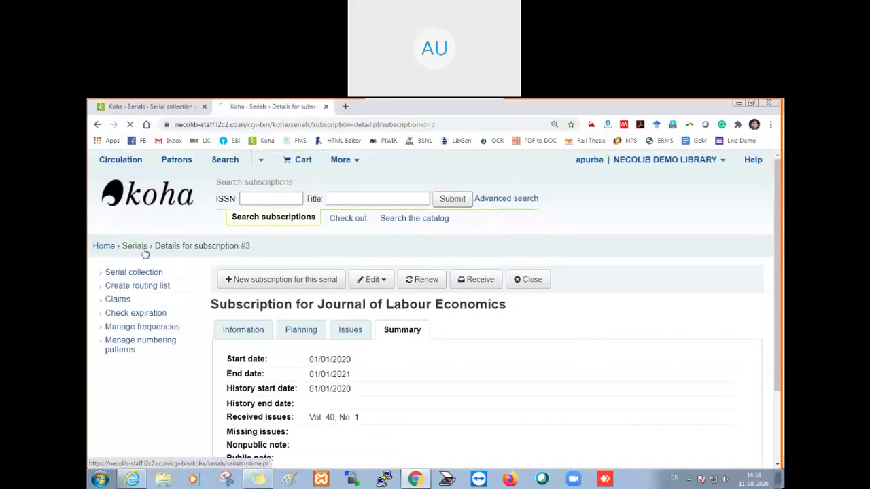
pyautogui.click(381, 200)
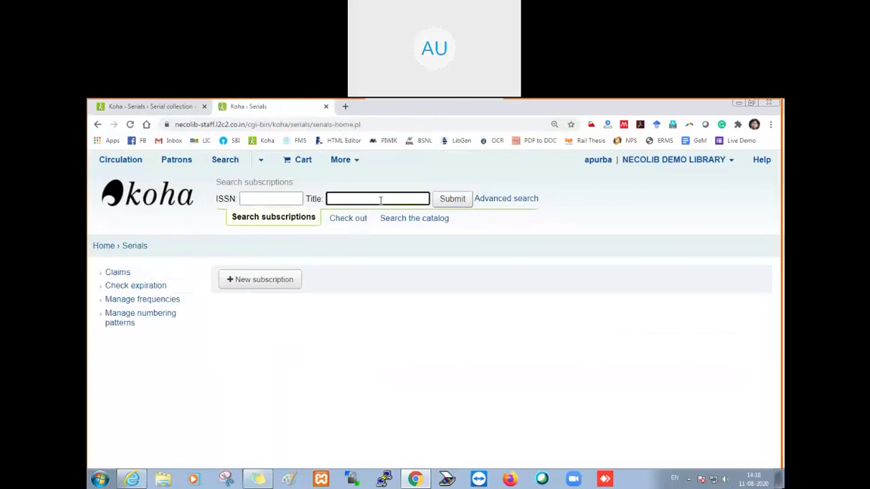
pyautogui.write('indian')
pyautogui.write('journal')
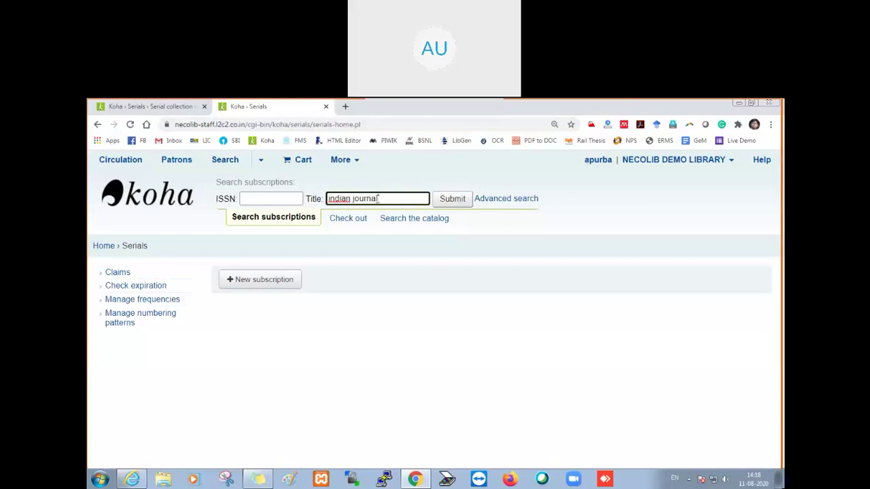
pyautogui.click(452, 198)
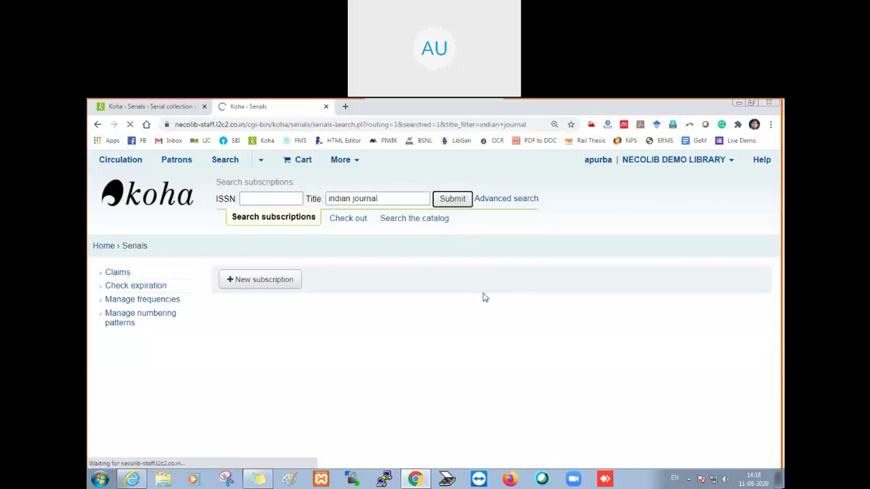
# Open serial receiving for the Indian journal of labour economics subscription from the search results.
pyautogui.scroll(-3, 458, 332)
pyautogui.scroll(1, 458, 333)
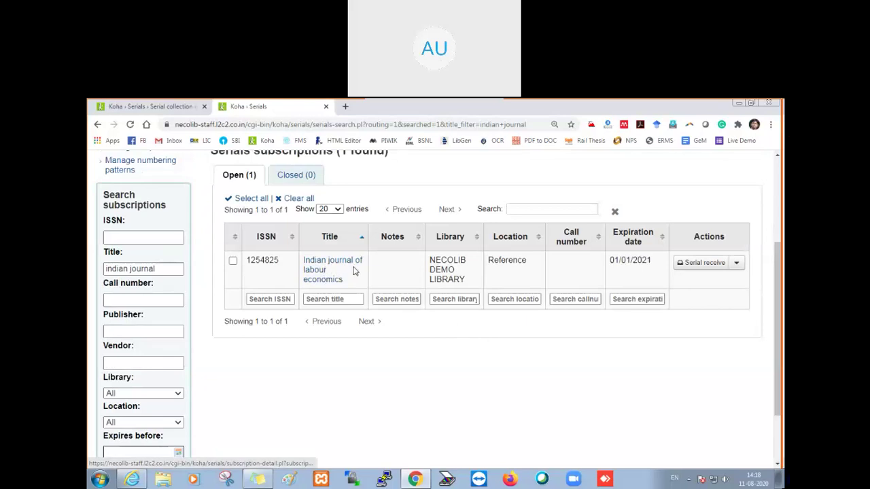
pyautogui.click(736, 265)
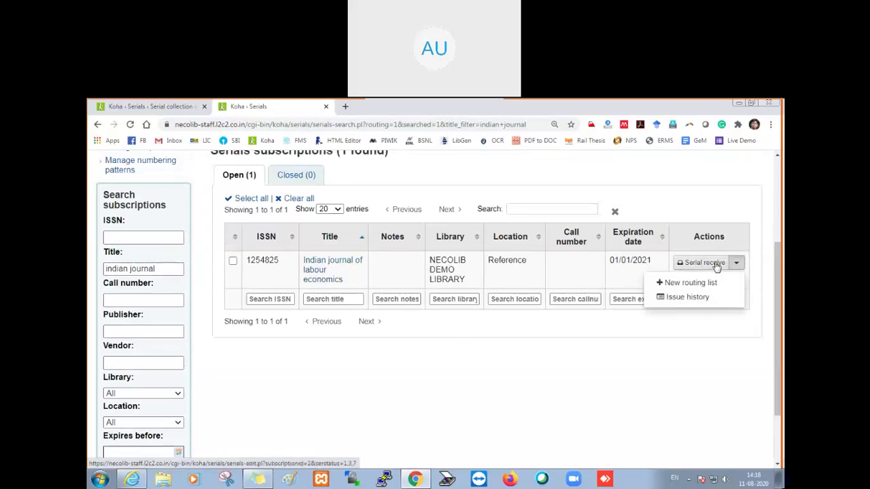
pyautogui.click(716, 265)
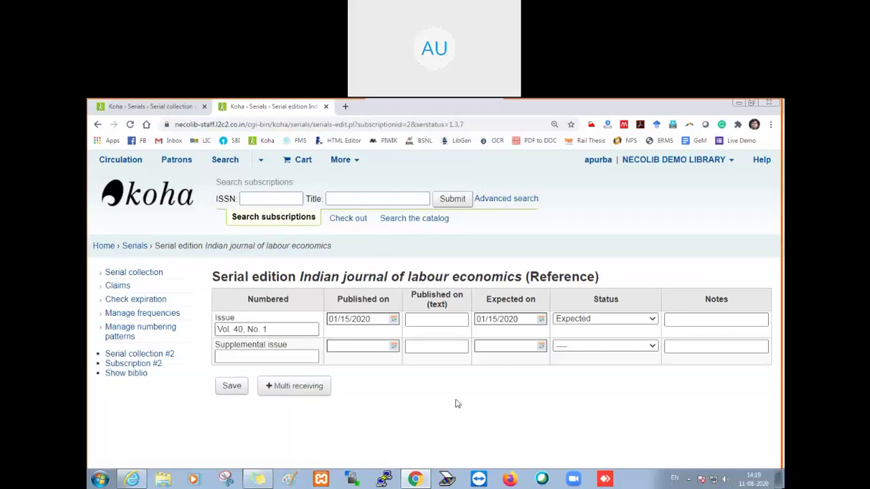
# Set the status of Vol. 40, No. 1 to Late, save it and check the resulting 2020 issue list.
pyautogui.click(652, 321)
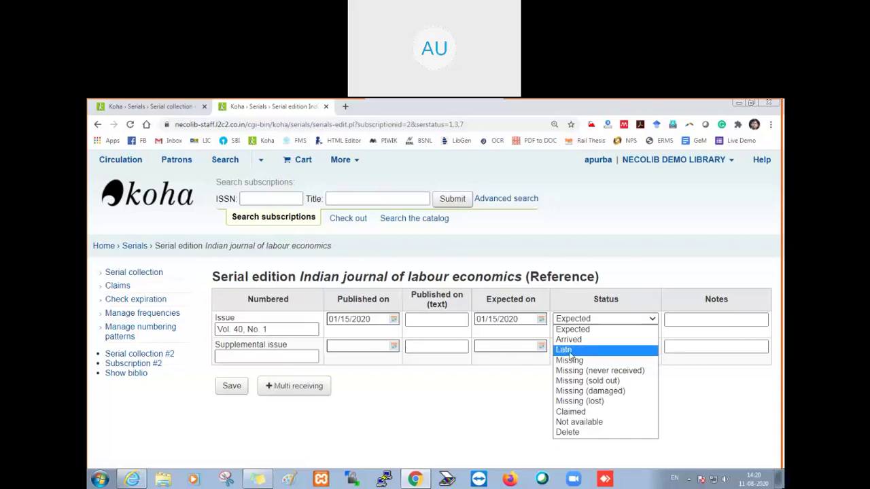
pyautogui.click(569, 351)
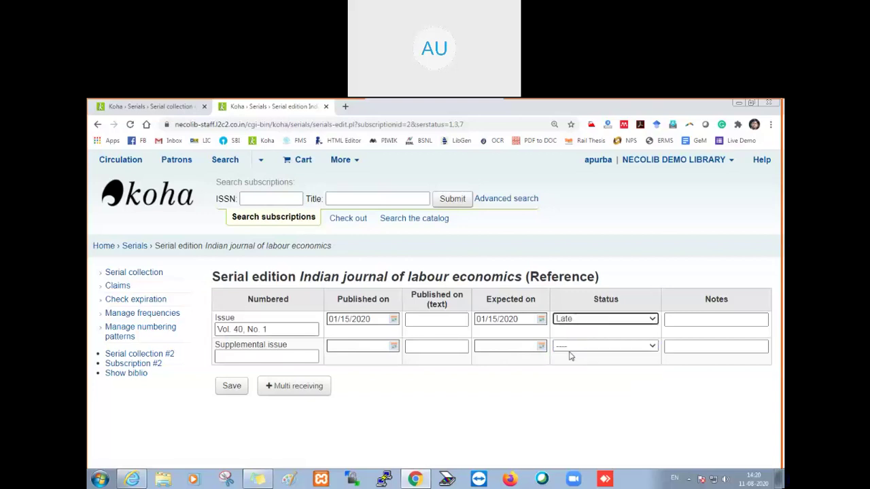
pyautogui.click(232, 386)
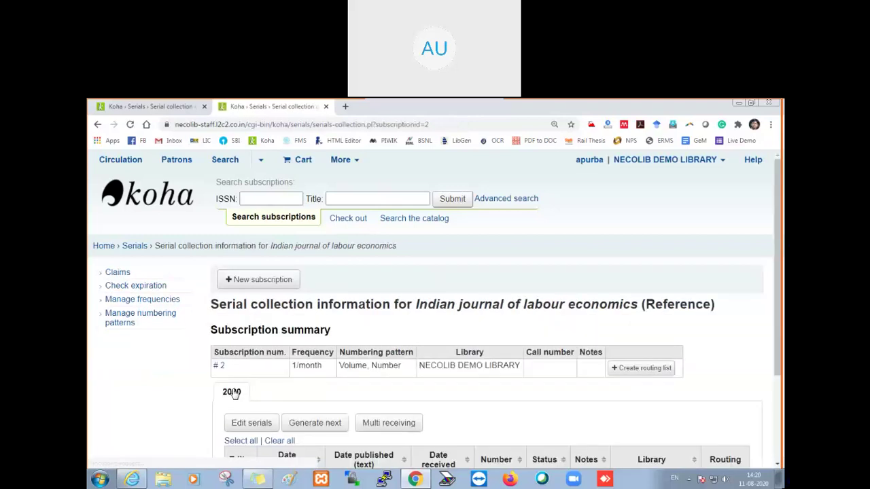
pyautogui.scroll(-1, 391, 400)
pyautogui.scroll(-1, 391, 400)
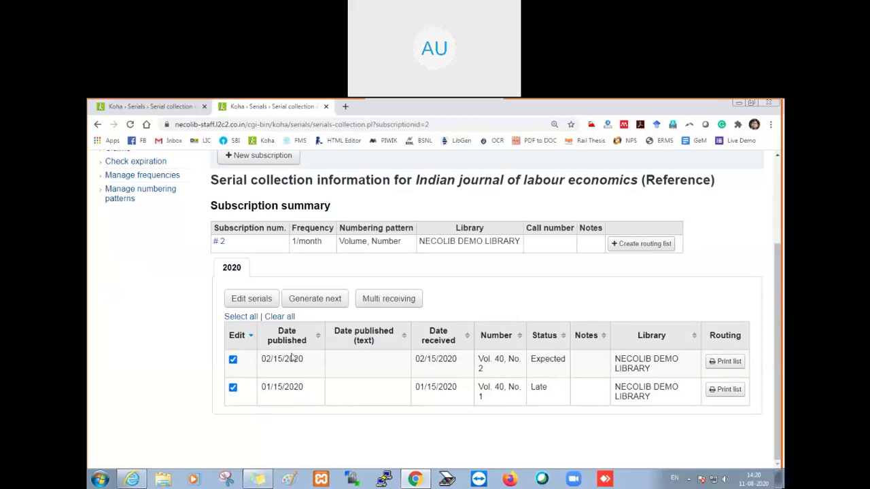
# Edit the selected issues, save Vol. 40, No. 2 as Arrived, and check the statuses in the 2020 issue list.
pyautogui.click(249, 300)
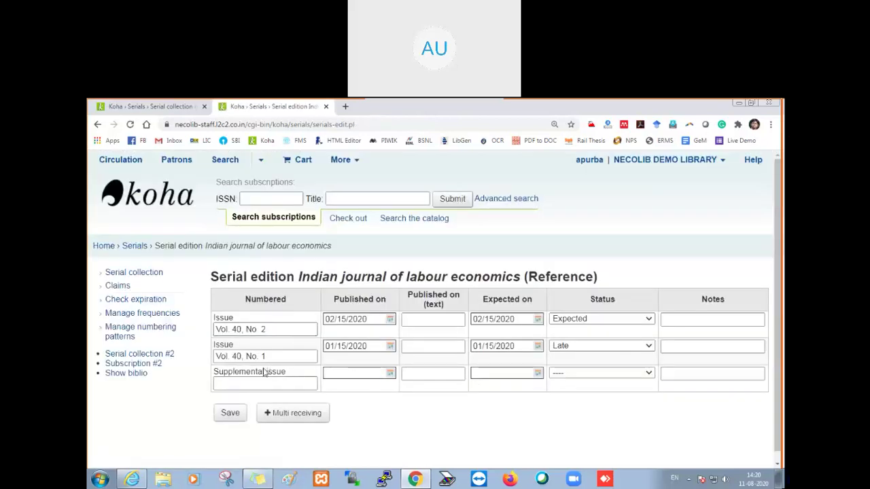
pyautogui.moveTo(259, 332); pyautogui.dragTo(271, 331)
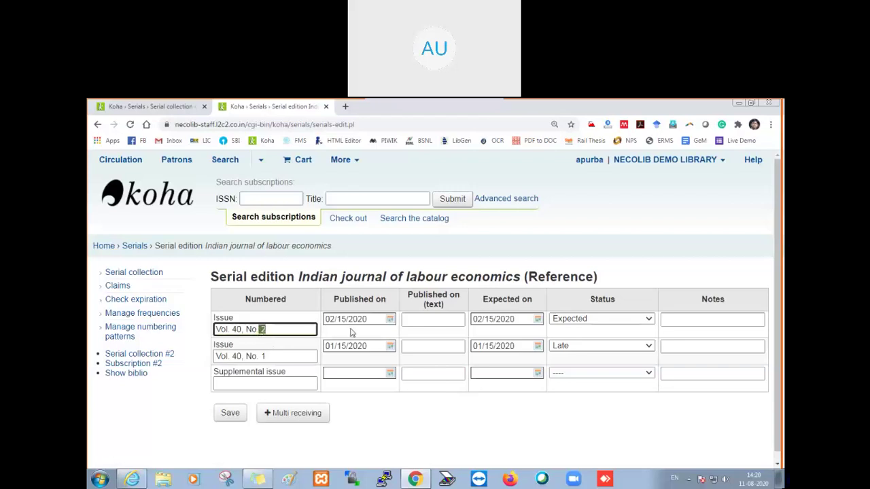
pyautogui.click(626, 325)
pyautogui.click(595, 340)
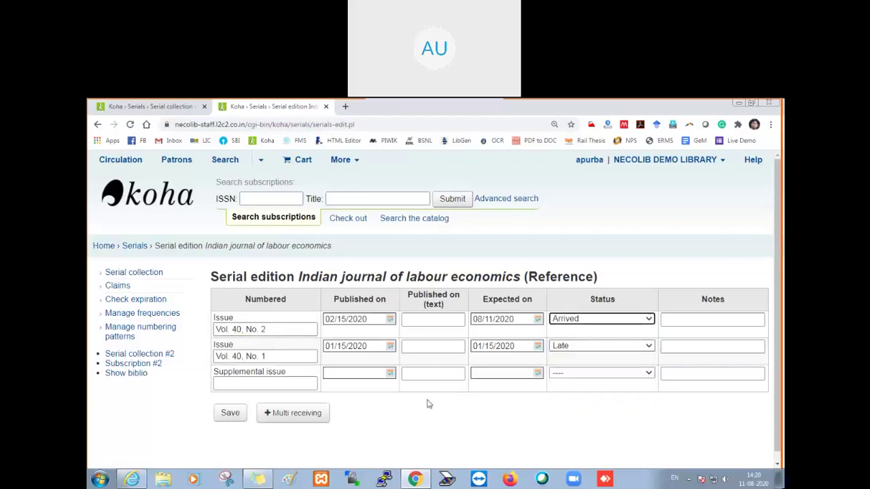
pyautogui.click(230, 414)
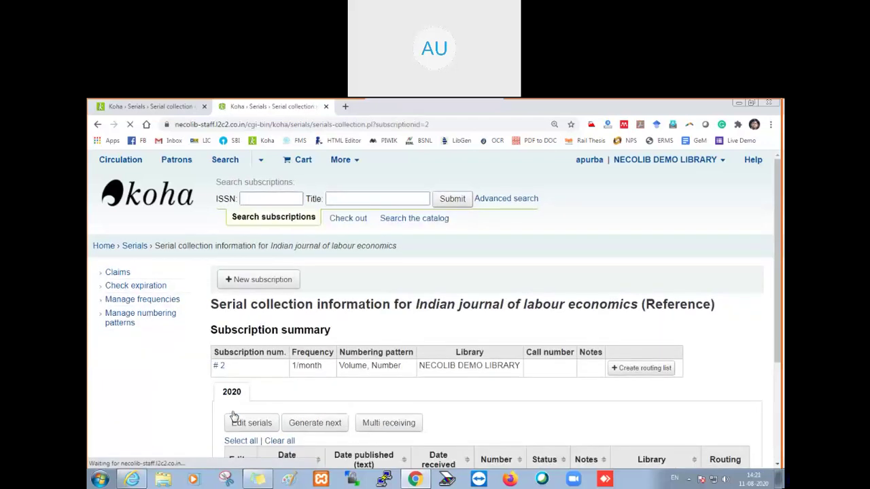
pyautogui.scroll(-3, 326, 374)
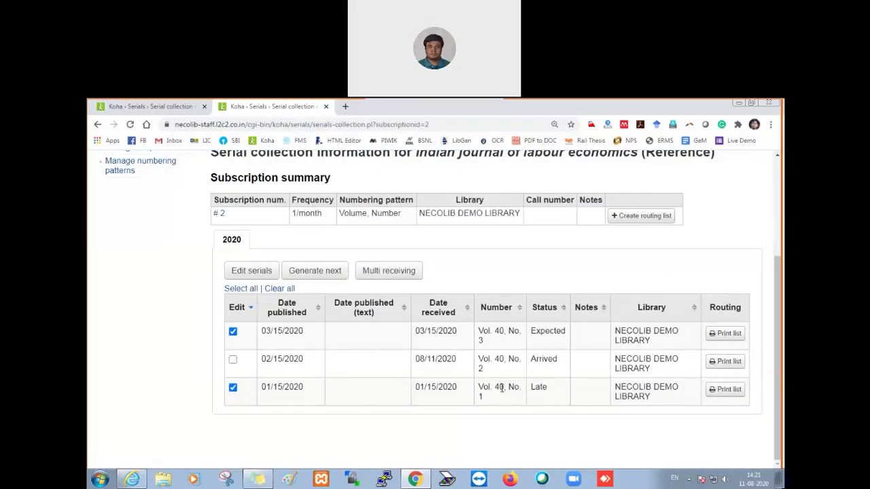
pyautogui.moveTo(542, 332); pyautogui.dragTo(572, 338)
pyautogui.click(549, 392)
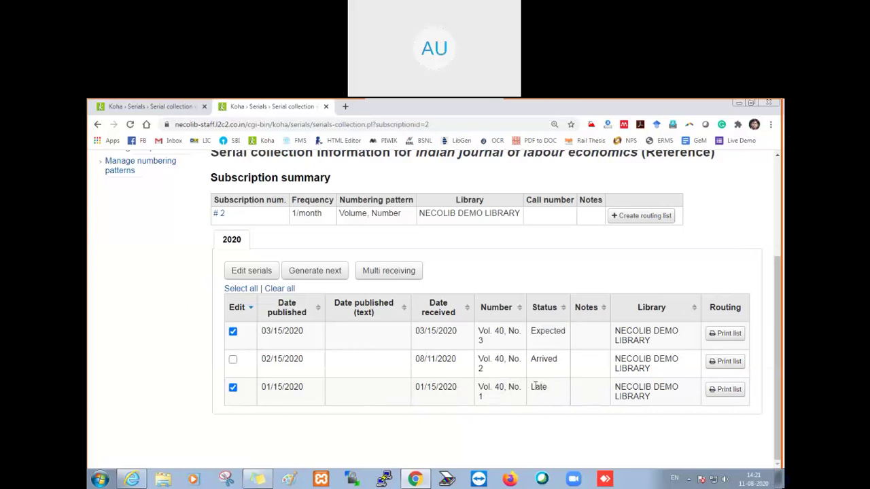
pyautogui.moveTo(531, 388); pyautogui.dragTo(548, 390)
pyautogui.click(543, 388)
# Open the selected issues for editing again, set the status of Vol. 40, No. 1 to Arrived and save.
pyautogui.click(233, 389)
pyautogui.click(233, 390)
pyautogui.click(265, 274)
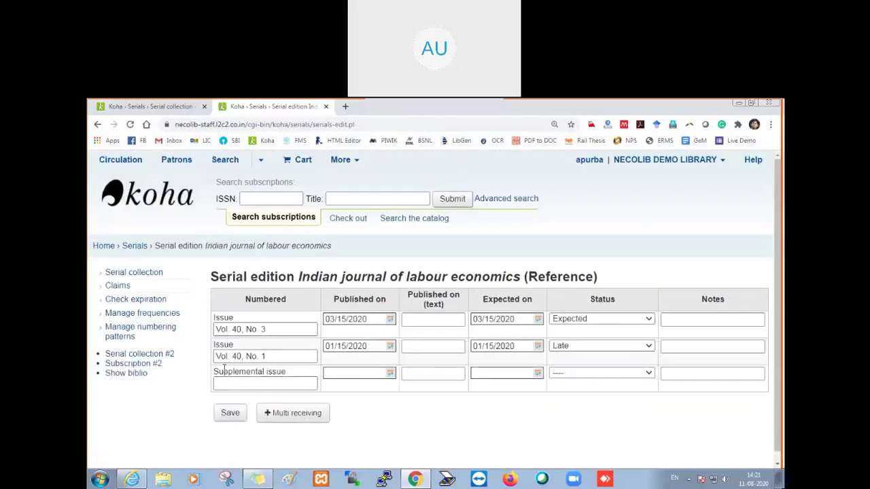
pyautogui.click(265, 356)
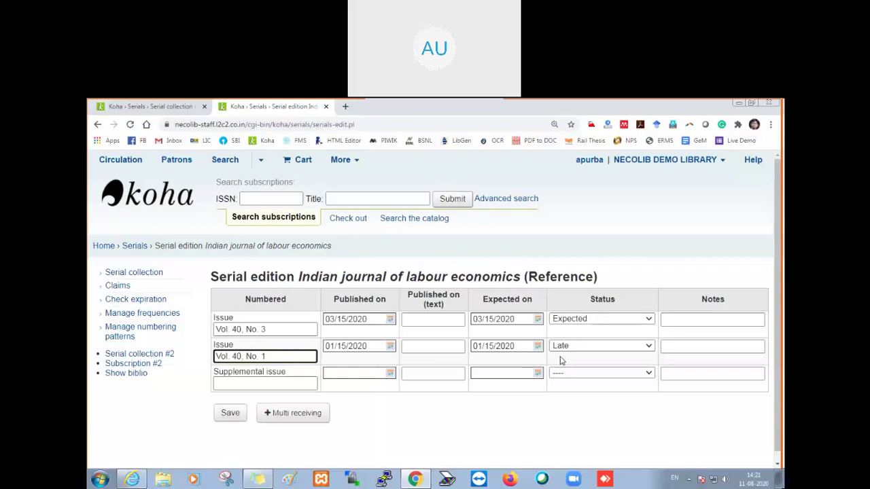
pyautogui.click(586, 348)
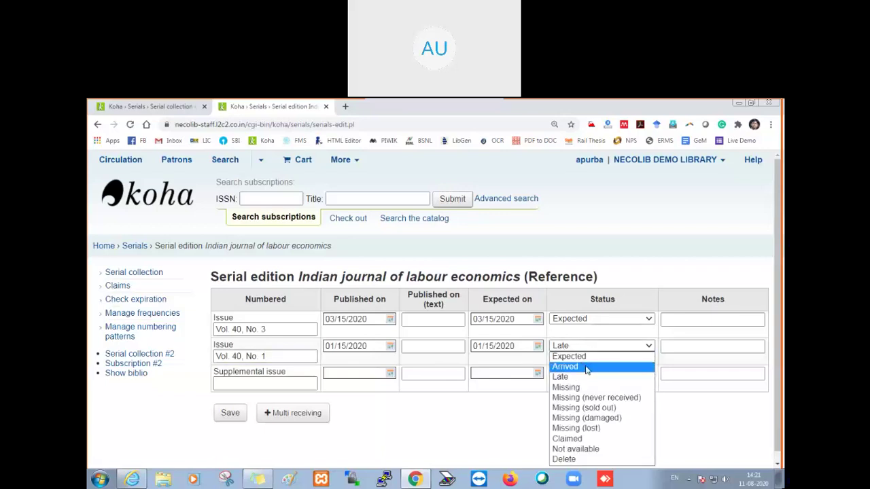
pyautogui.click(587, 368)
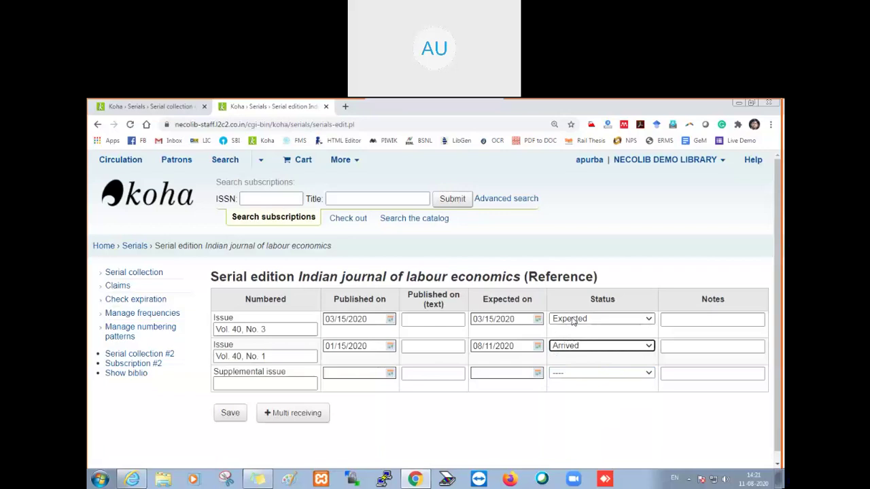
pyautogui.click(227, 416)
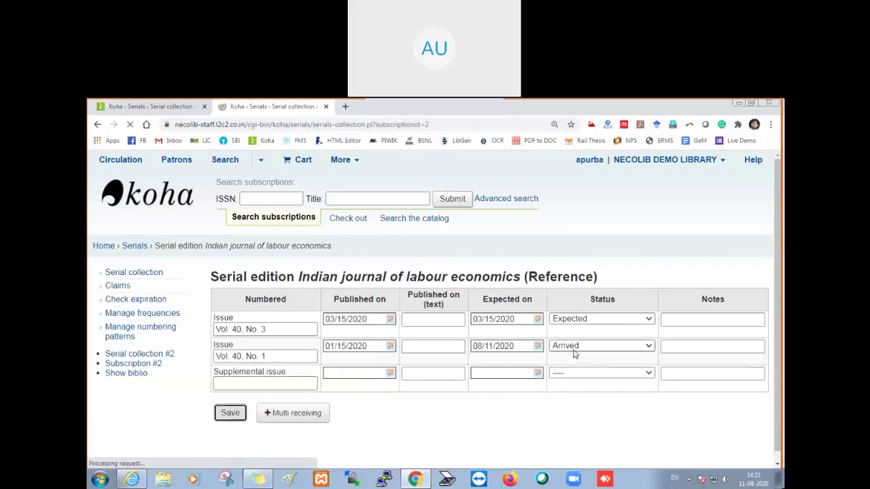
# Examine the updated 2020 issue list, checking the issue numbers of Vol. 40, No. 1 to No. 3.
pyautogui.scroll(-2, 471, 396)
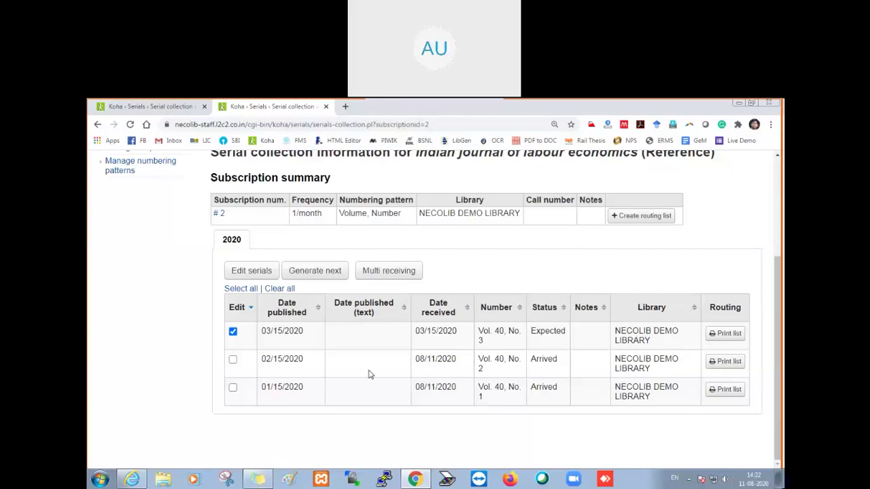
pyautogui.scroll(3, 369, 375)
pyautogui.scroll(-3, 372, 387)
pyautogui.doubleClick(480, 398)
pyautogui.doubleClick(481, 370)
pyautogui.doubleClick(481, 340)
pyautogui.click(481, 341)
pyautogui.scroll(1, 498, 383)
pyautogui.scroll(4, 498, 383)
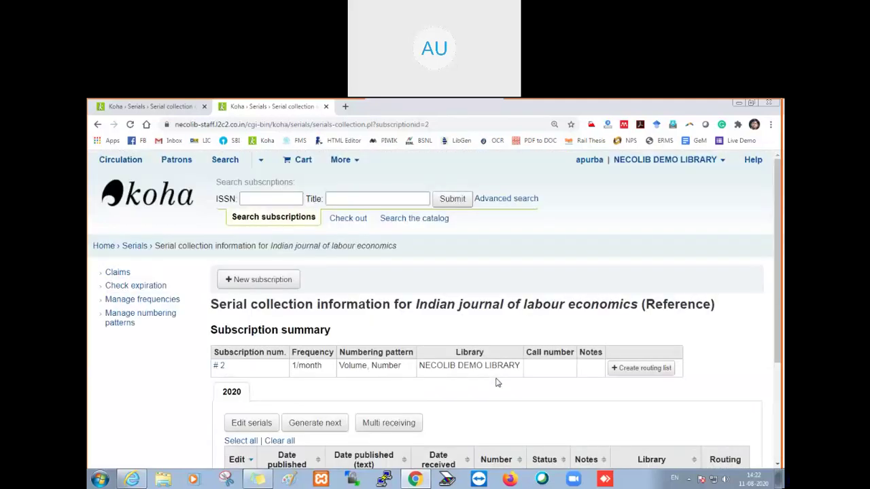
# Go from the Koha home page to the Serials module and search subscriptions by the title "indian journal".
pyautogui.click(148, 204)
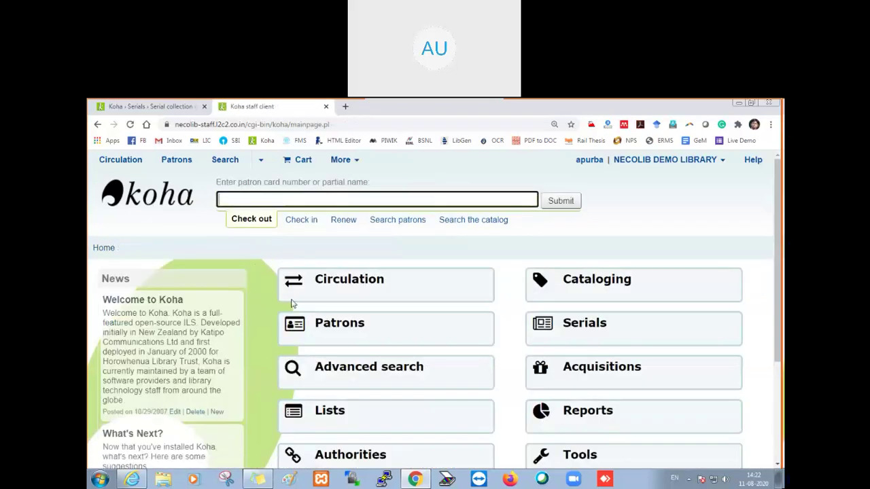
pyautogui.click(599, 332)
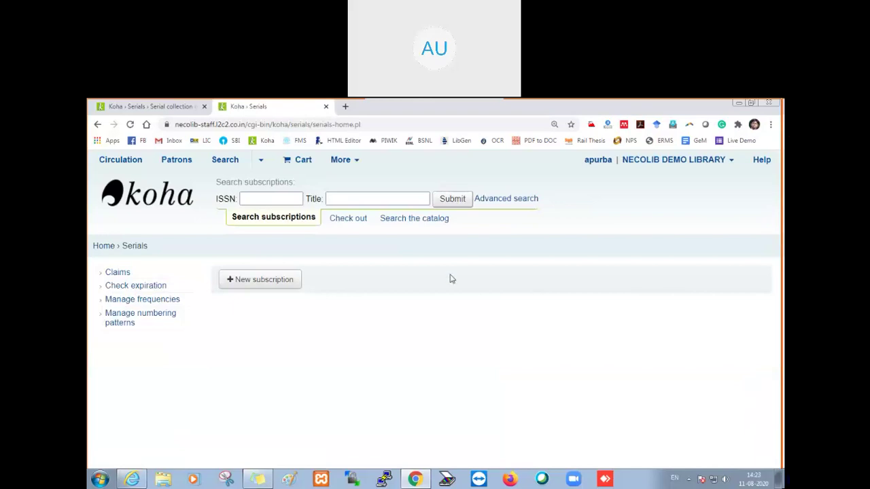
pyautogui.click(393, 201)
pyautogui.write('indian ')
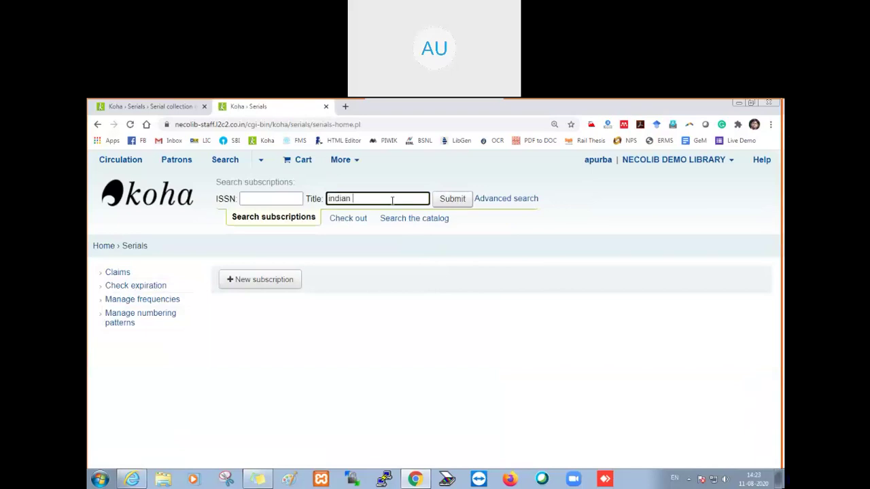
pyautogui.write('journal')
pyautogui.click(277, 200)
pyautogui.click(397, 198)
pyautogui.click(450, 202)
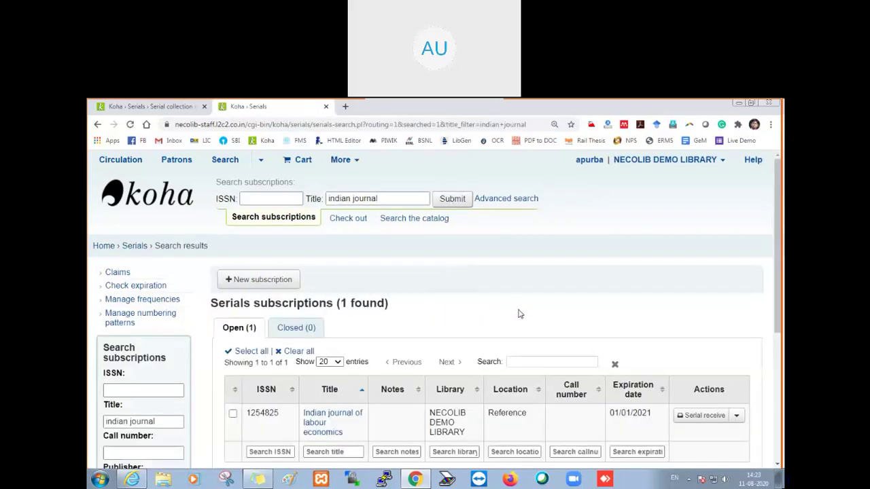
# Open serial receiving for the Indian journal of labour economics from the subscription search results.
pyautogui.scroll(-3, 520, 313)
pyautogui.scroll(1, 519, 311)
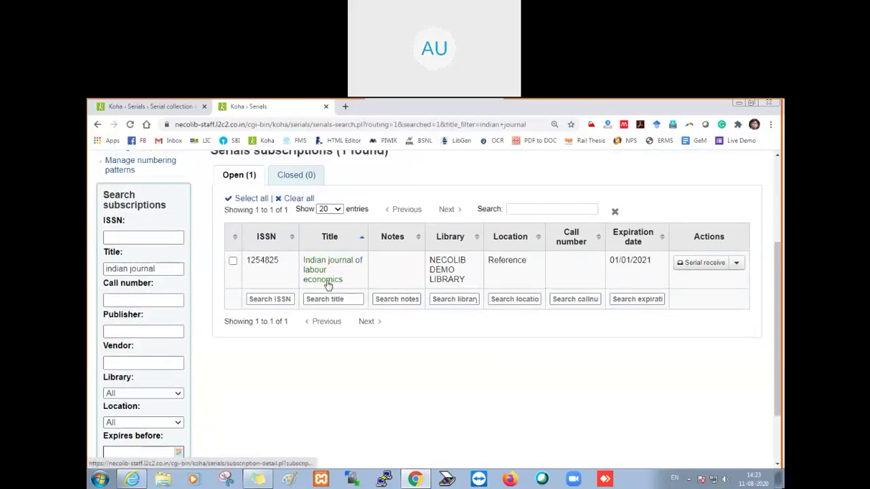
pyautogui.click(711, 267)
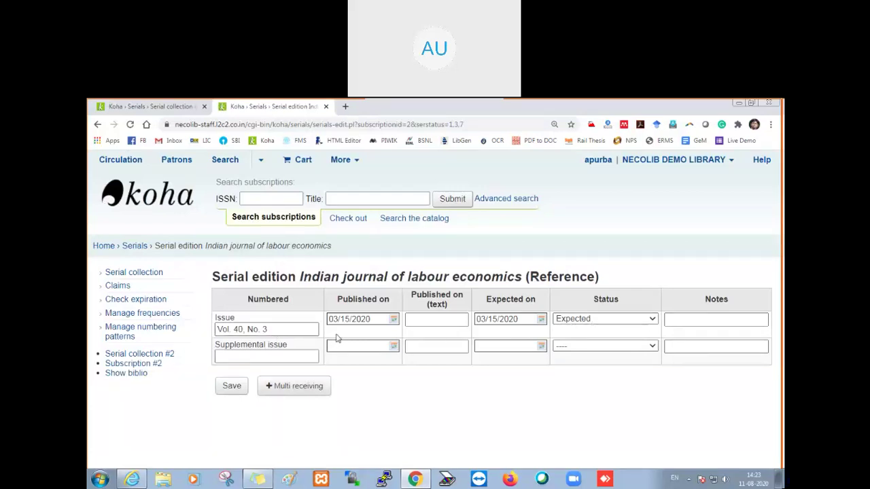
# Receive 4 issues with multi receiving, with the date received set to today, and check the issue list.
pyautogui.click(294, 392)
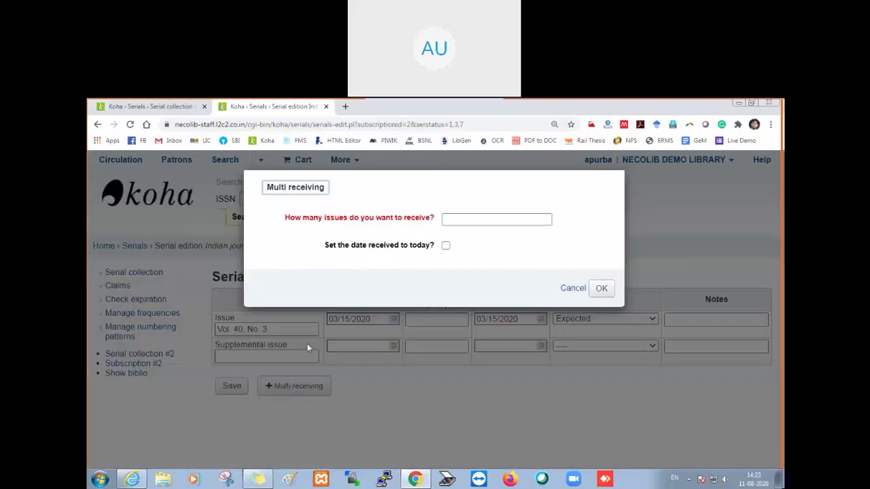
pyautogui.click(491, 221)
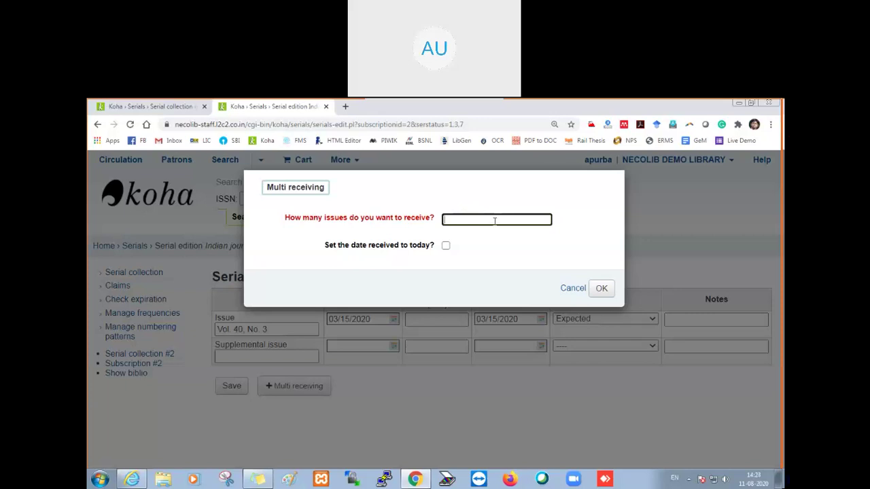
pyautogui.write('4')
pyautogui.click(446, 246)
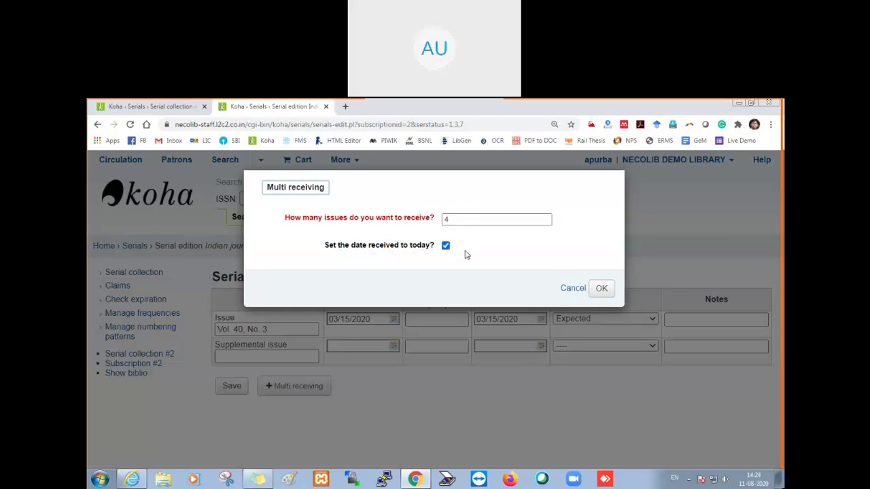
pyautogui.click(602, 289)
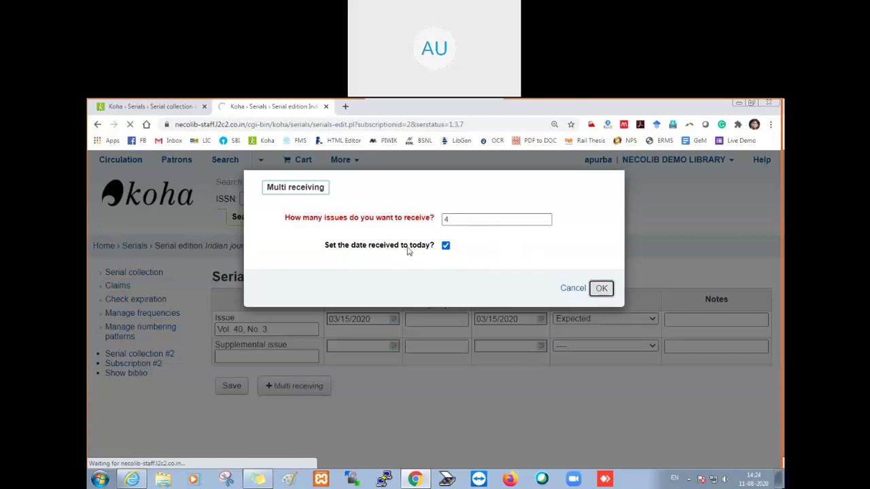
pyautogui.scroll(-4, 514, 399)
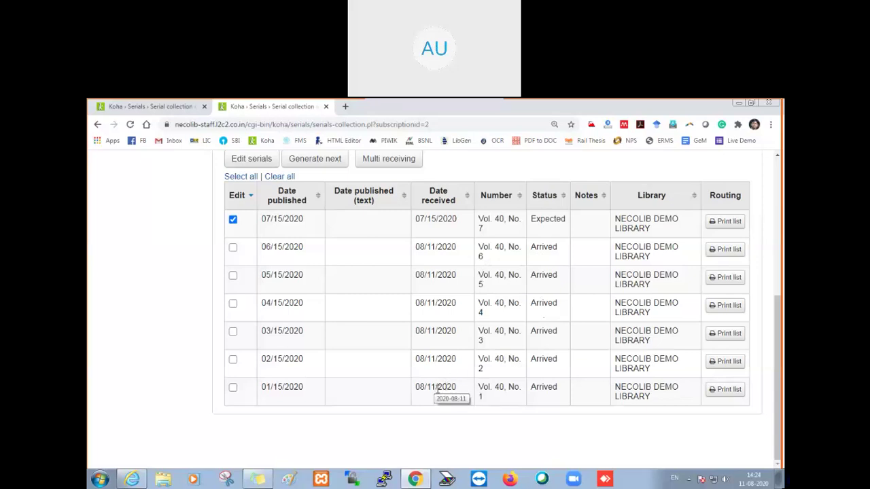
pyautogui.doubleClick(481, 229)
# Open Vol. 40, No. 7 for editing, set its expected date to 07/20/2020 and its status to Arrived.
pyautogui.click(265, 166)
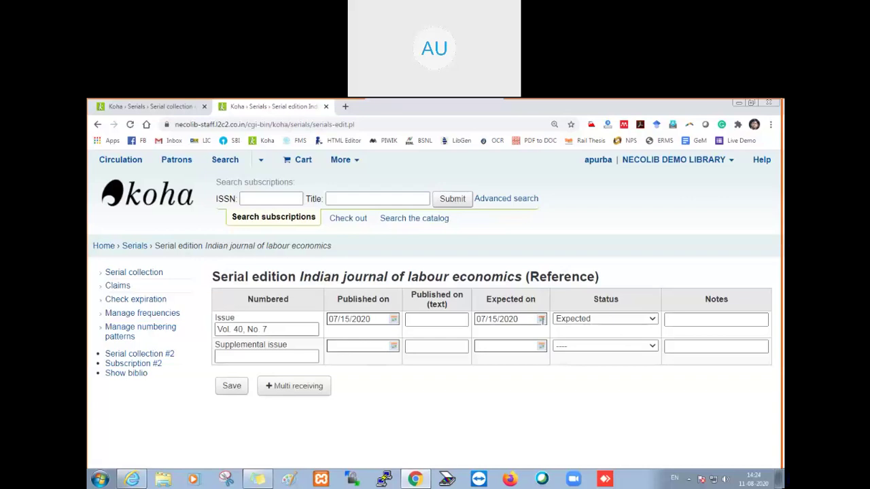
pyautogui.click(542, 319)
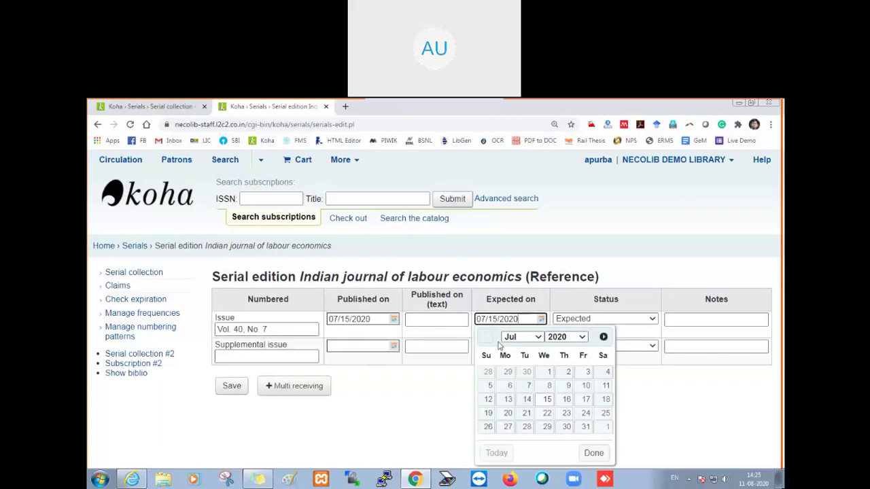
pyautogui.click(508, 414)
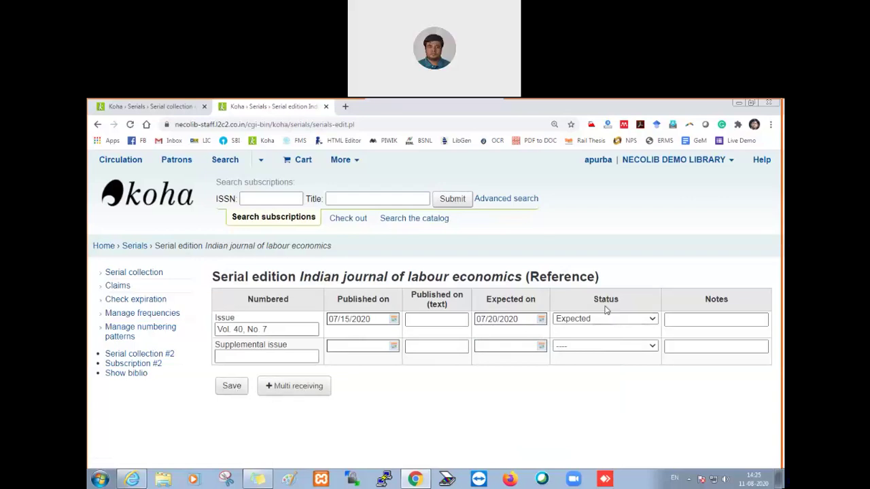
pyautogui.click(619, 324)
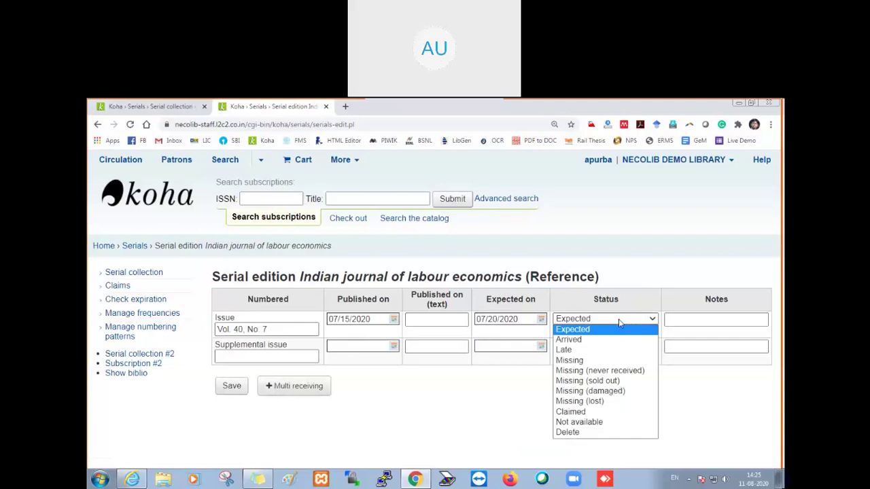
pyautogui.click(594, 343)
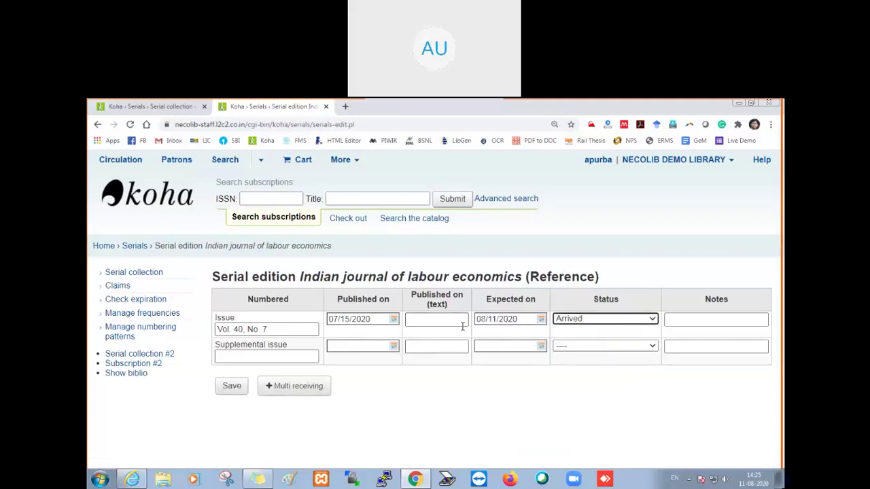
# Change the date of the arrived Vol. 40, No. 7 to 07/20/2020, save it and check the issue list.
pyautogui.click(543, 320)
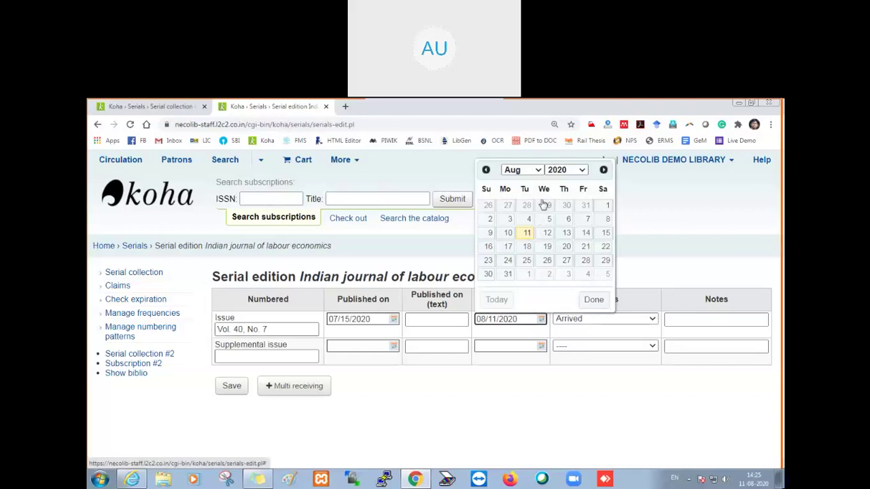
pyautogui.click(538, 171)
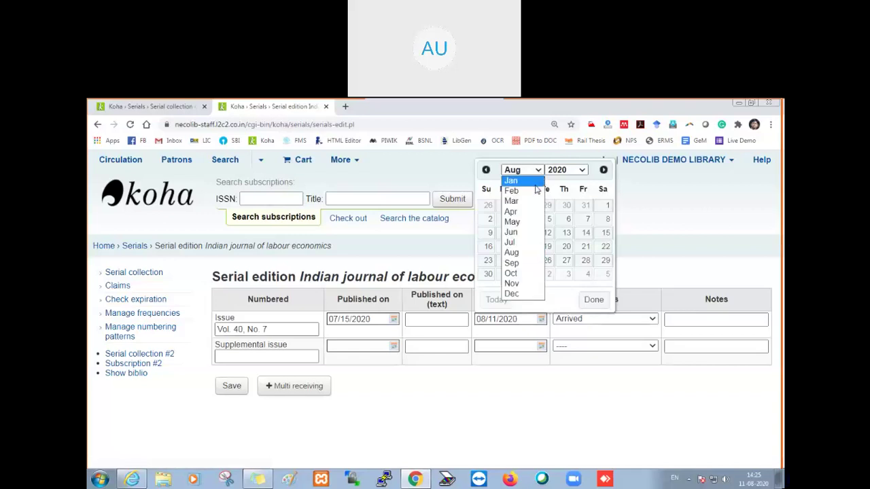
pyautogui.click(524, 242)
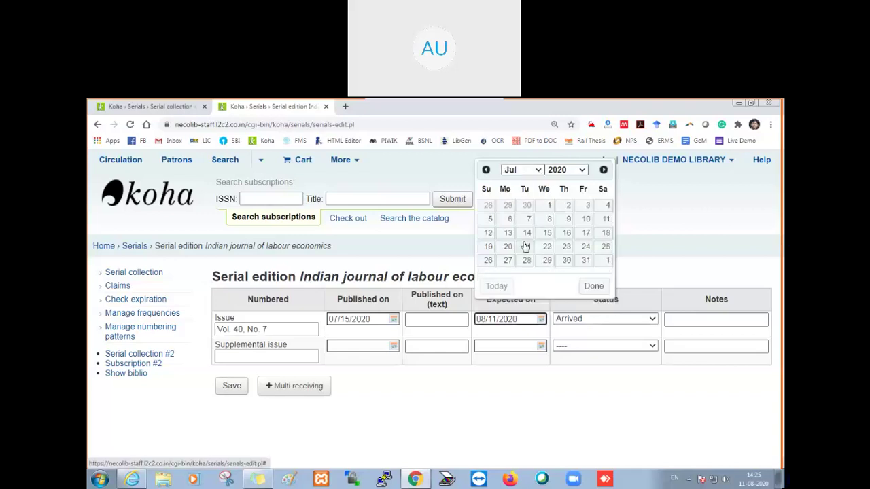
pyautogui.click(508, 246)
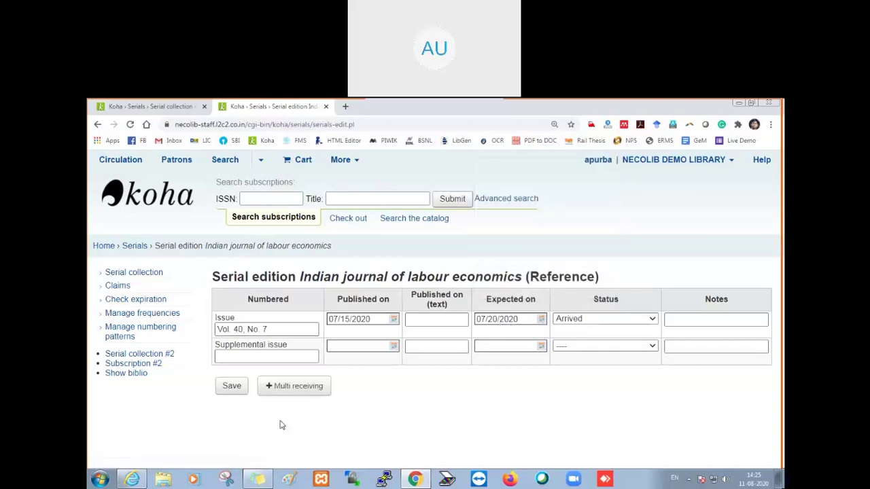
pyautogui.click(232, 386)
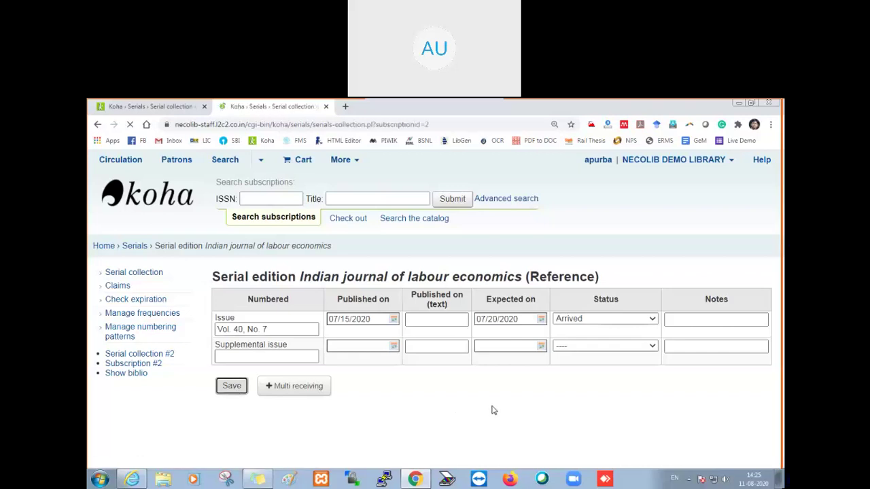
pyautogui.scroll(-2, 493, 409)
pyautogui.scroll(-2, 493, 409)
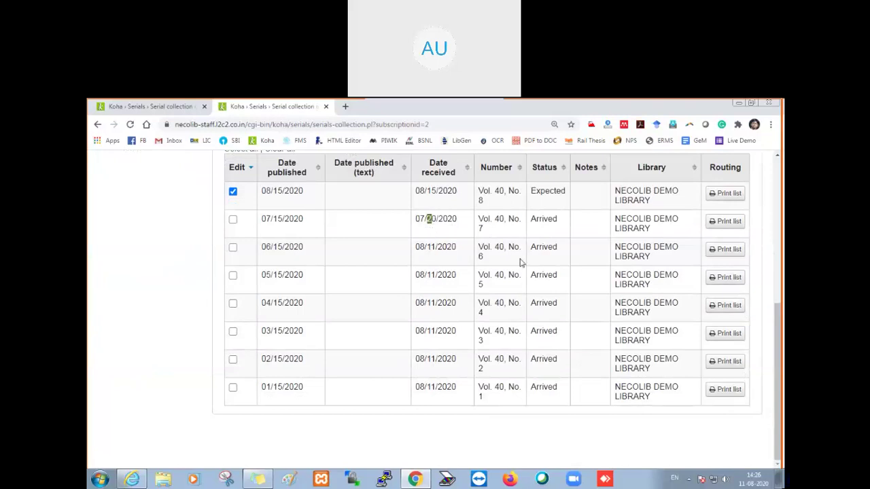
pyautogui.moveTo(480, 257); pyautogui.dragTo(436, 384)
pyautogui.click(436, 384)
pyautogui.scroll(3, 443, 344)
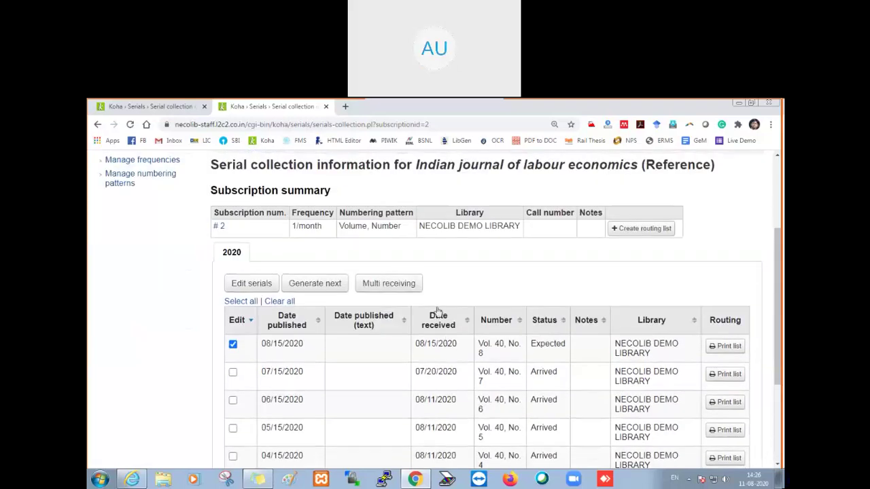
pyautogui.scroll(-2, 452, 346)
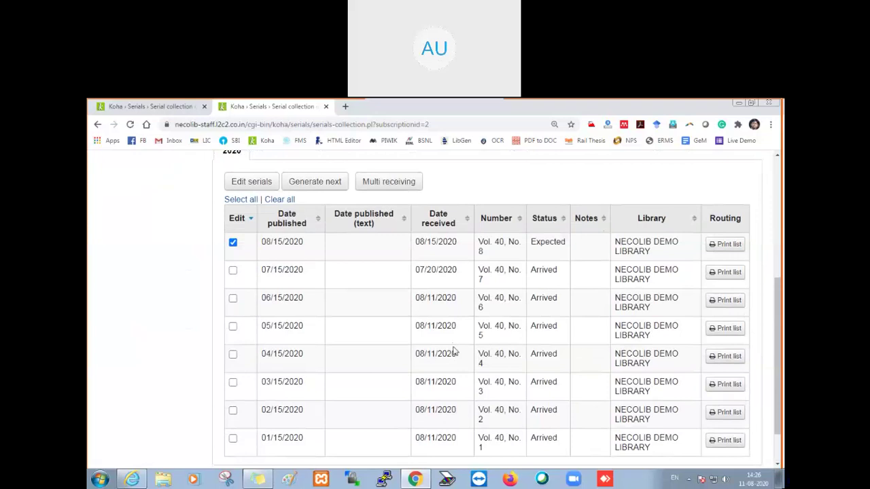
pyautogui.scroll(2, 454, 351)
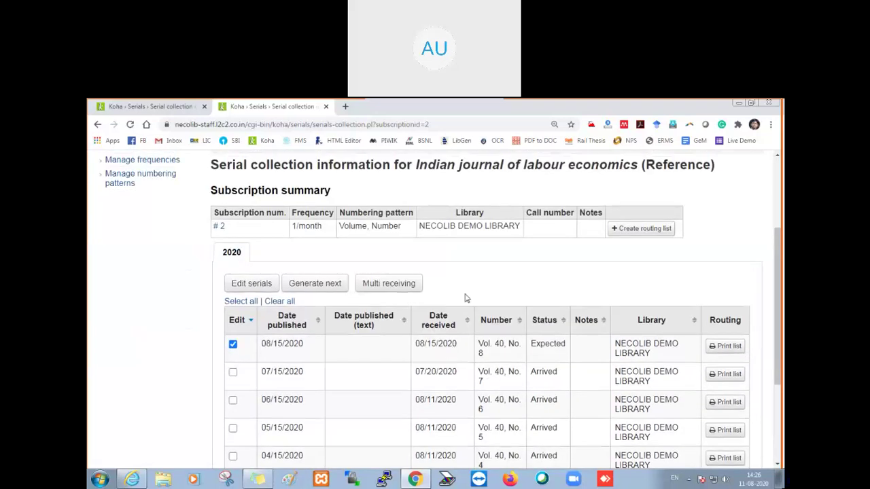
# Review the subscription summary and the 2020 issue list of the Journal of Labour Economics, checking the numbers, received dates and statuses.
pyautogui.click(144, 106)
pyautogui.scroll(2, 359, 273)
pyautogui.scroll(1, 367, 275)
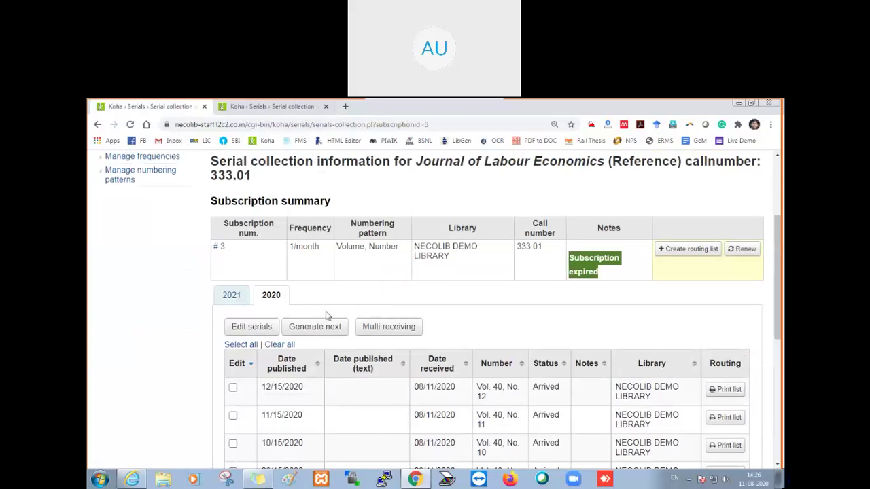
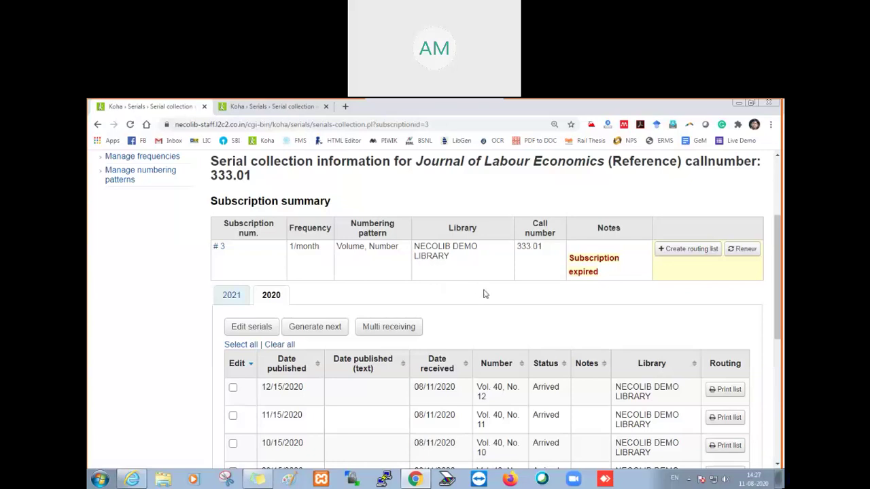
pyautogui.scroll(-1, 495, 300)
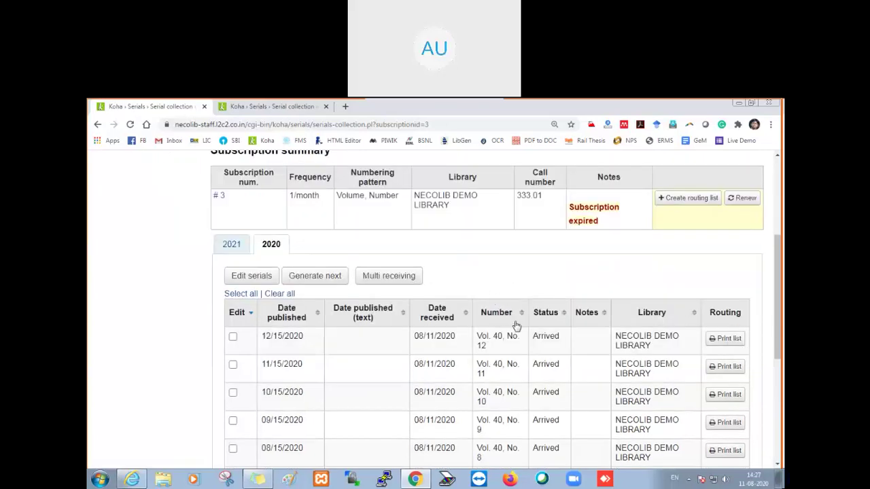
pyautogui.scroll(-1, 514, 330)
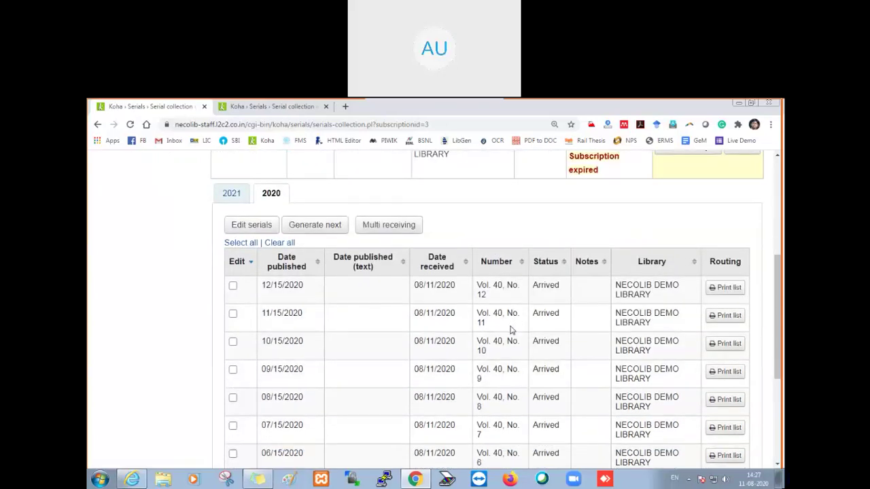
pyautogui.scroll(4, 511, 330)
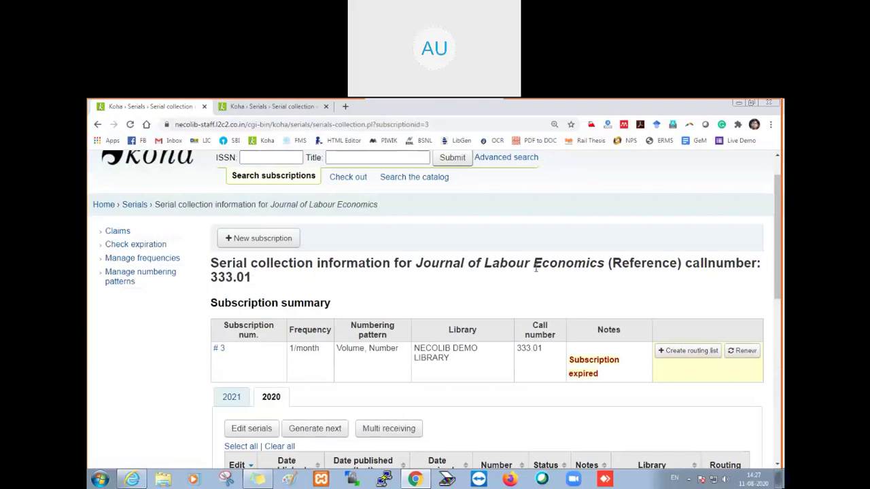
pyautogui.moveTo(416, 264); pyautogui.dragTo(605, 265)
pyautogui.scroll(-2, 267, 377)
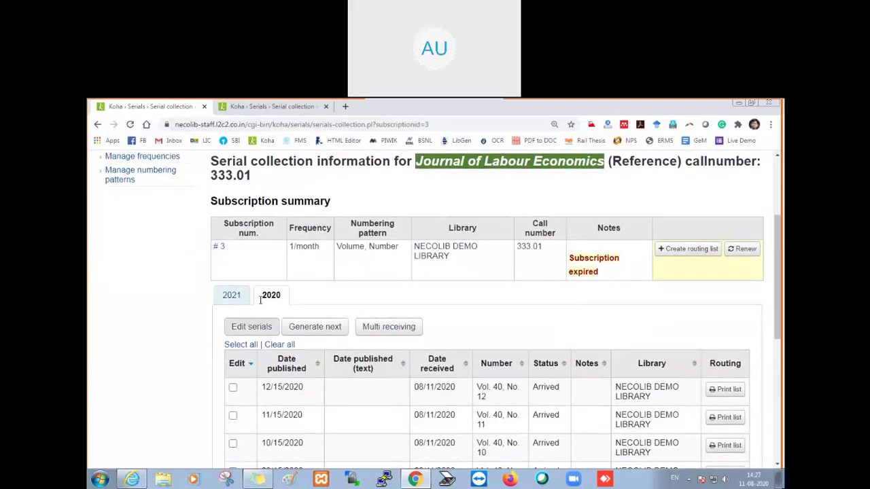
pyautogui.scroll(-2, 363, 311)
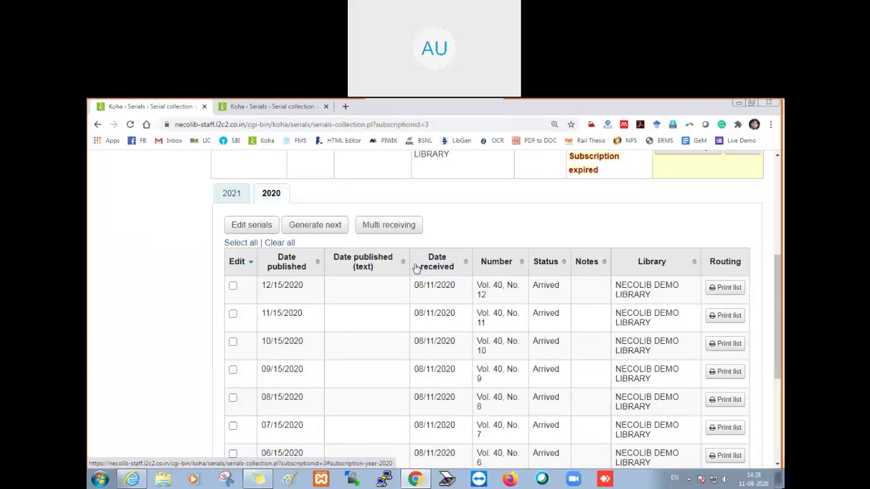
pyautogui.scroll(2, 416, 269)
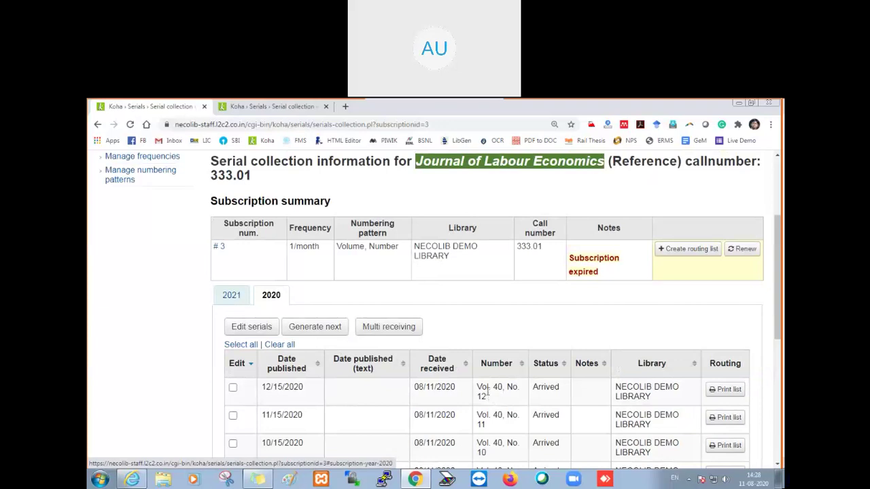
pyautogui.scroll(-1, 488, 391)
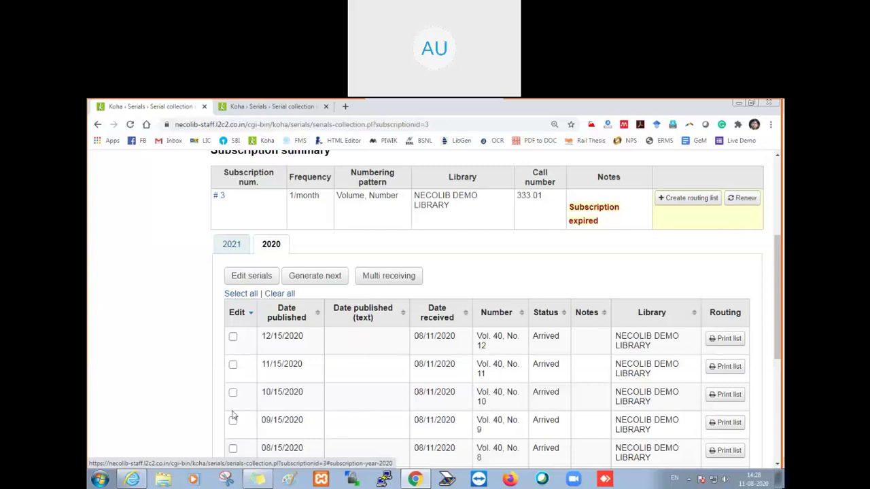
# Open a blank Notepad document at full-screen size and write "Name-" and "Year" on separate lines.
pyautogui.click(100, 479)
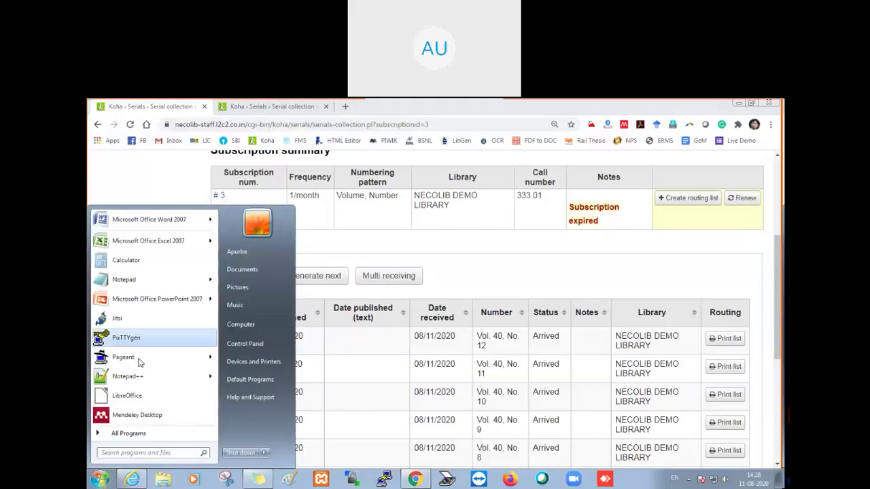
pyautogui.click(141, 284)
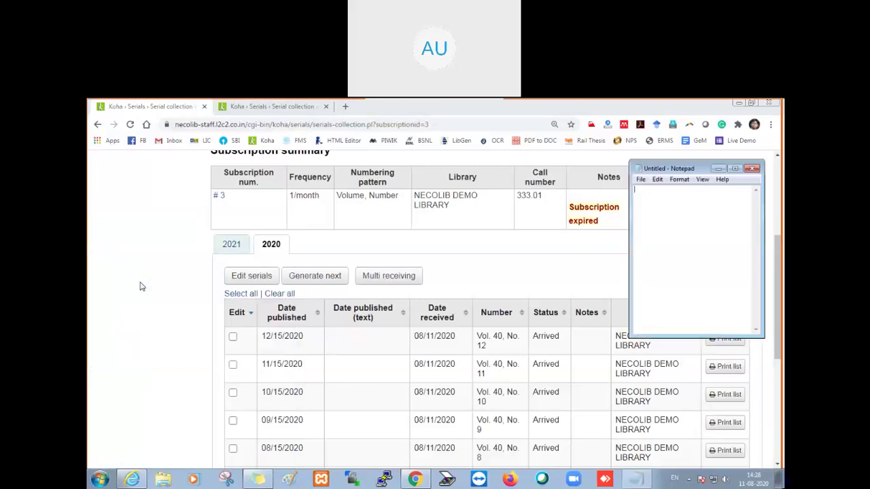
pyautogui.click(734, 168)
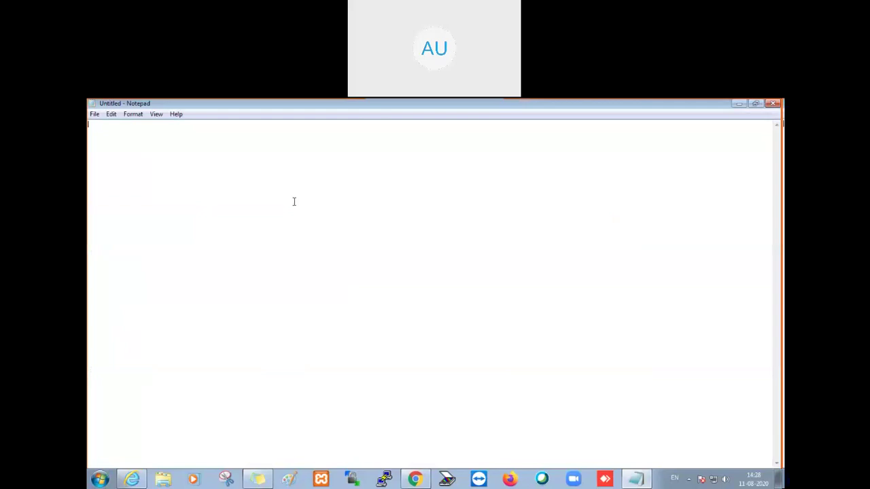
pyautogui.write('Name-')
pyautogui.press('Return')
pyautogui.write('Year-')
pyautogui.press('BackSpace')
pyautogui.press('BackSpace')
pyautogui.write('r ')
# Add a third line to the note for the volume, reading "Vol. Vol.-40".
pyautogui.write('Vol')
pyautogui.write('. ')
pyautogui.write('40')
pyautogui.click(108, 137)
pyautogui.write('Vol.-')
pyautogui.click(156, 116)
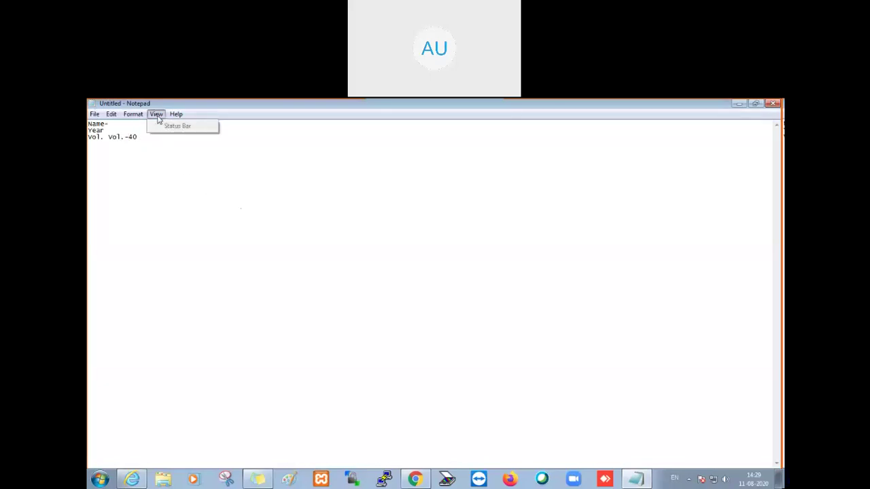
pyautogui.click(169, 155)
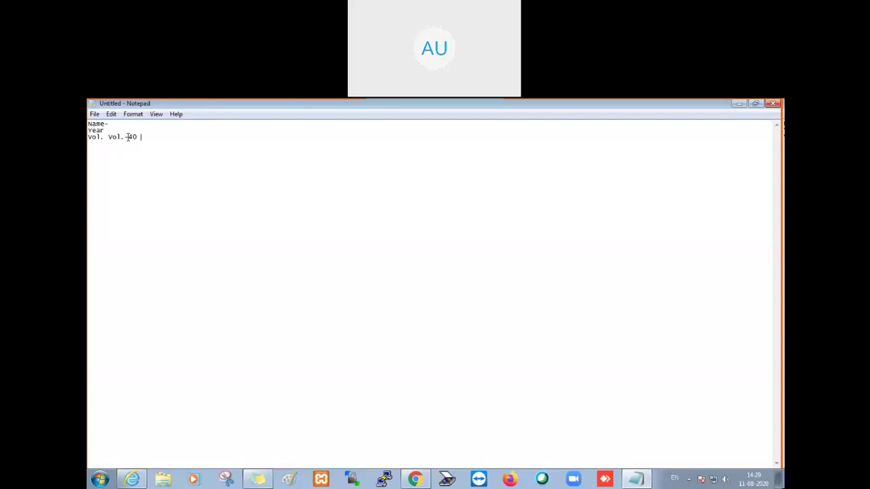
# Rework the volume line to read "Vol. Vol.40, Issue 1-6, 8-12", keep the note open unsaved and return to Koha.
pyautogui.press('BackSpace')
pyautogui.click(176, 141)
pyautogui.write(', Issue -1-12')
pyautogui.click(170, 138)
pyautogui.press('BackSpace')
pyautogui.click(208, 137)
pyautogui.write('.')
pyautogui.moveTo(187, 139); pyautogui.dragTo(172, 139)
pyautogui.write('-6, 8-1')
pyautogui.write('2')
pyautogui.click(773, 103)
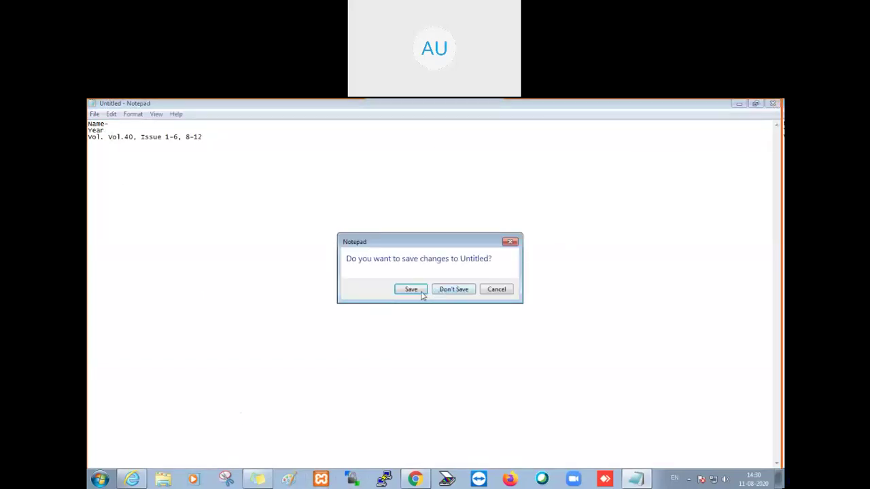
pyautogui.click(498, 291)
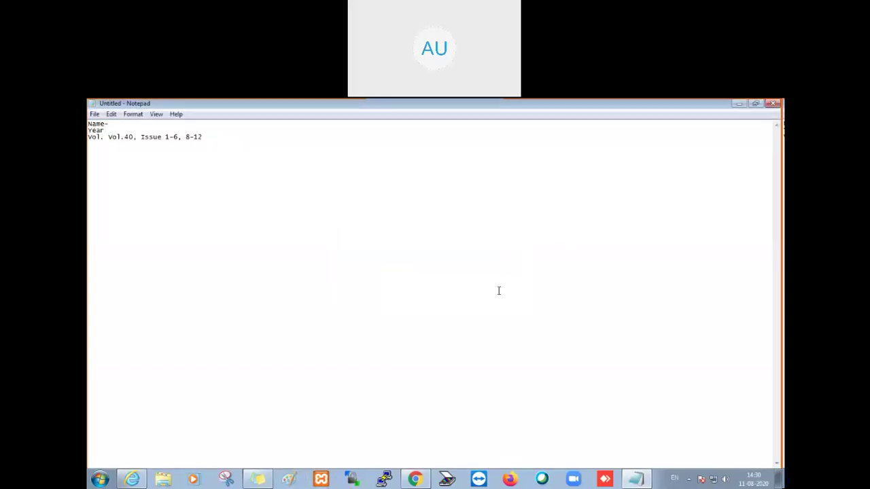
pyautogui.click(740, 103)
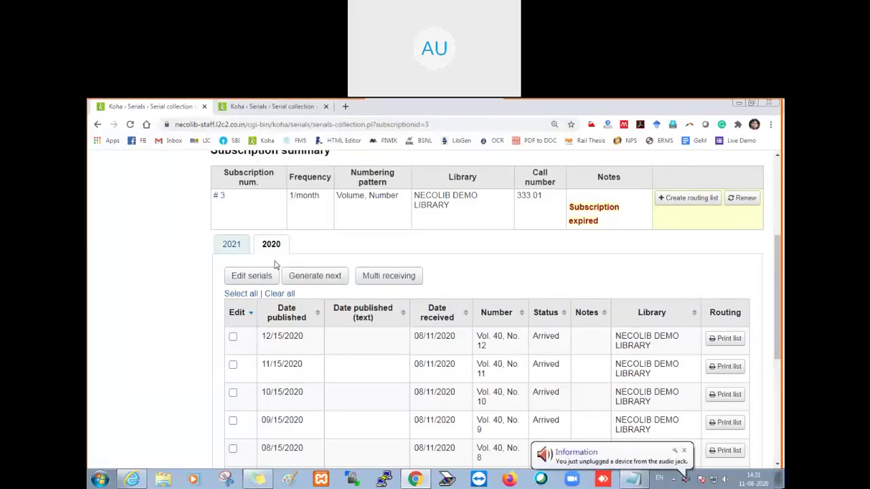
# Bring the Notepad note back up, highlight all of its text for review and return to Koha.
pyautogui.moveTo(644, 481)
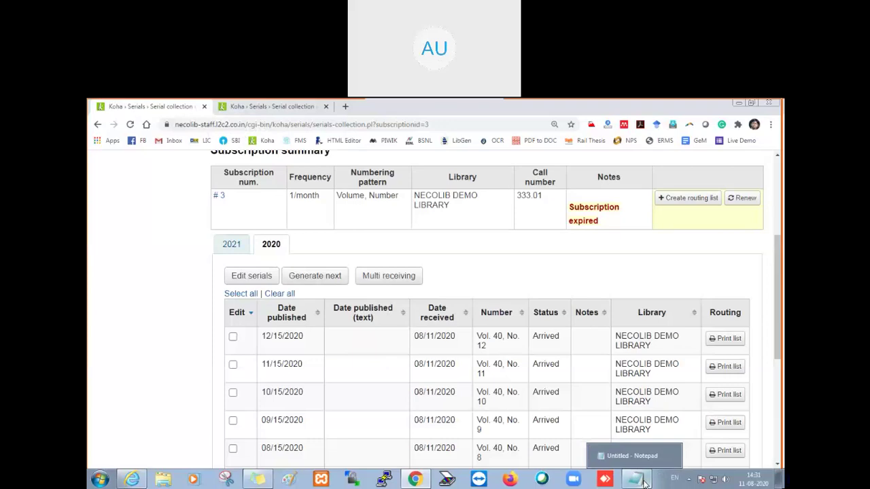
pyautogui.click(636, 479)
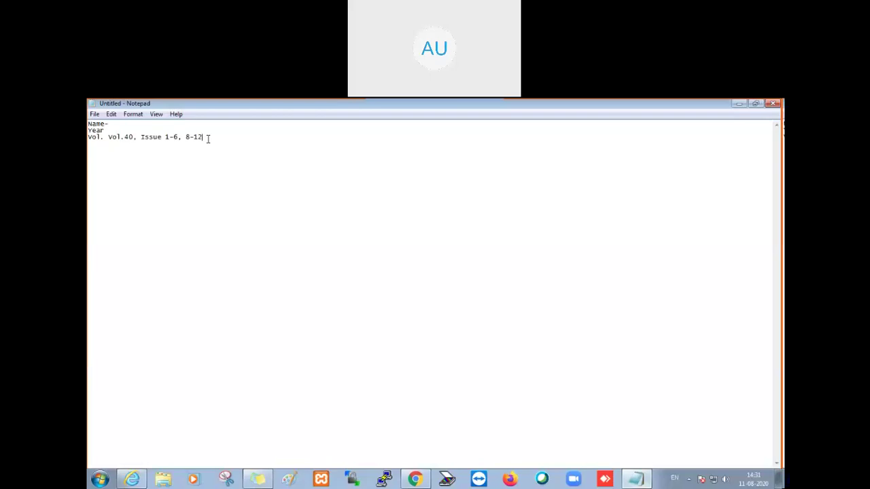
pyautogui.moveTo(208, 138); pyautogui.dragTo(89, 123)
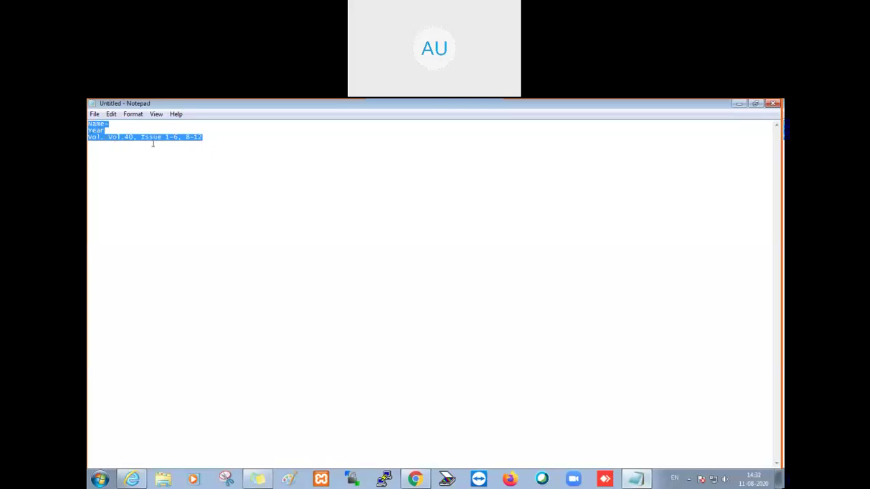
pyautogui.moveTo(636, 482)
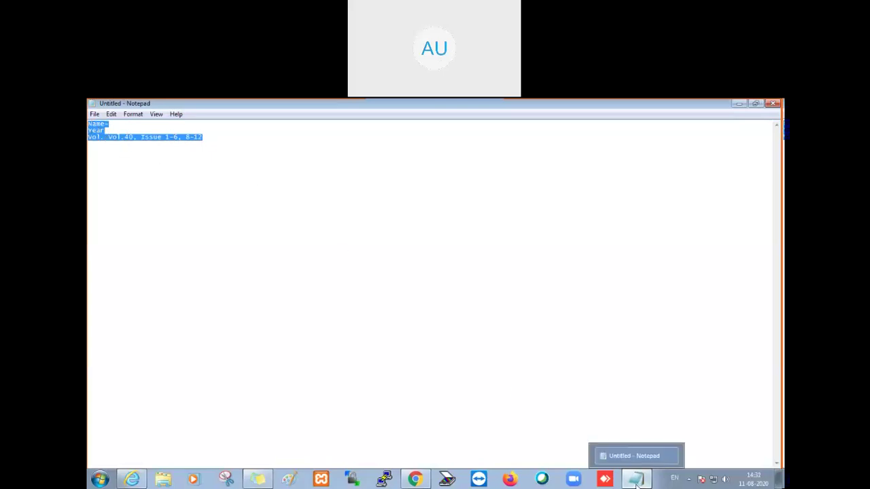
pyautogui.click(636, 482)
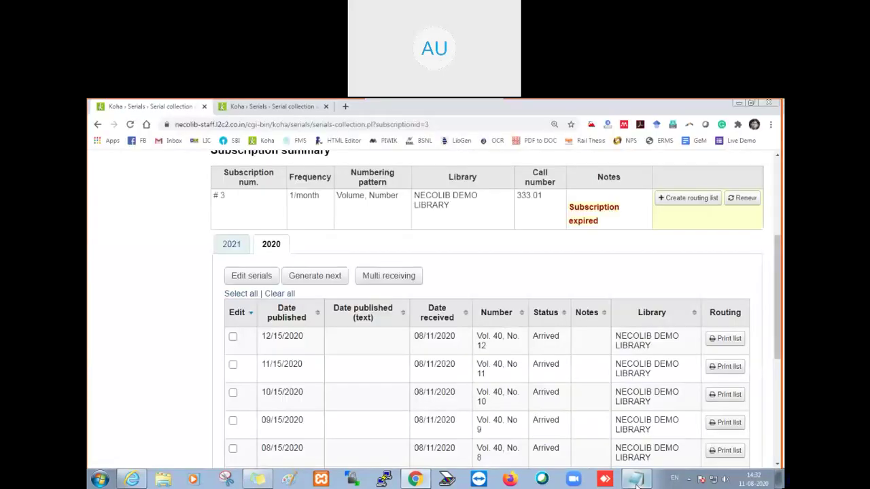
# Go to the Koha home page and search the catalog for "journal of".
pyautogui.scroll(2, 448, 299)
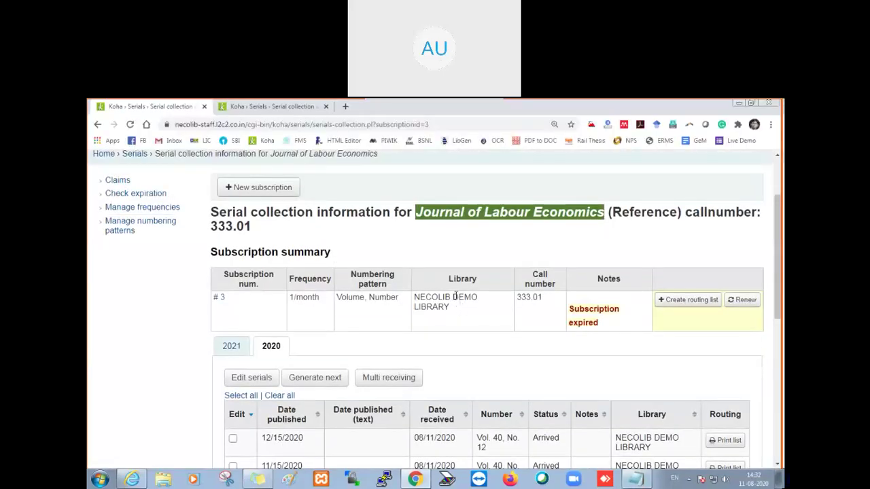
pyautogui.scroll(1, 401, 325)
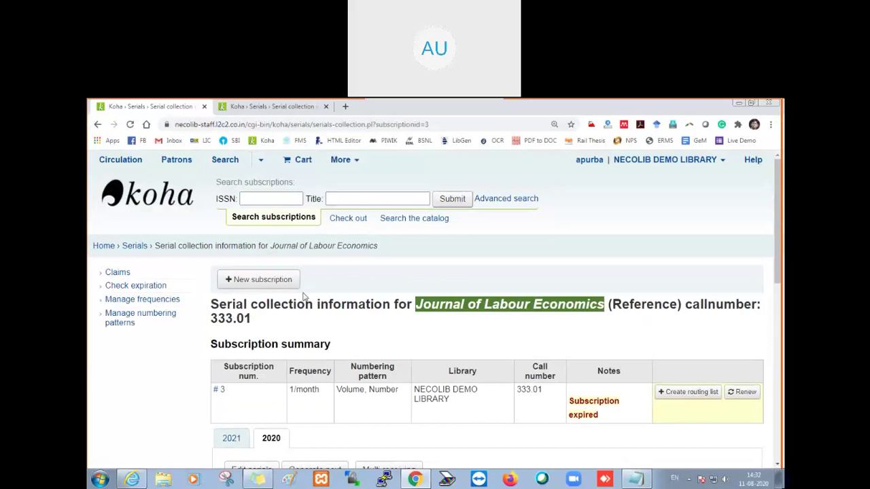
pyautogui.click(150, 203)
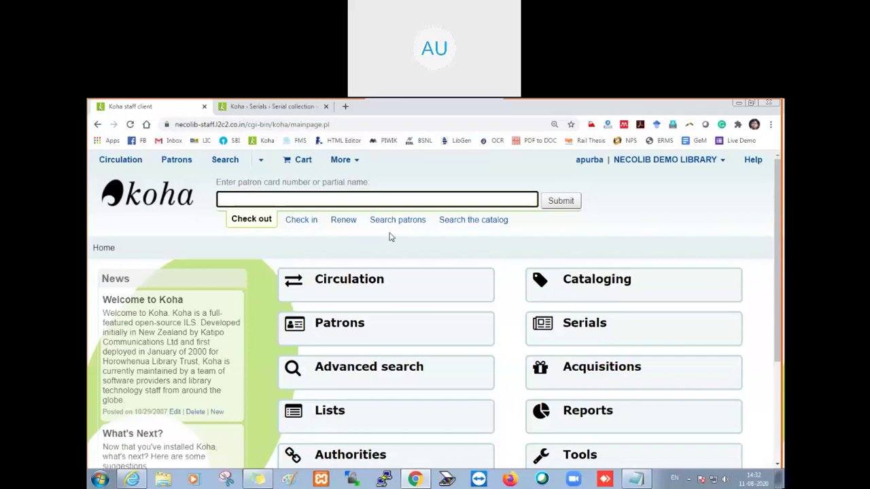
pyautogui.click(466, 220)
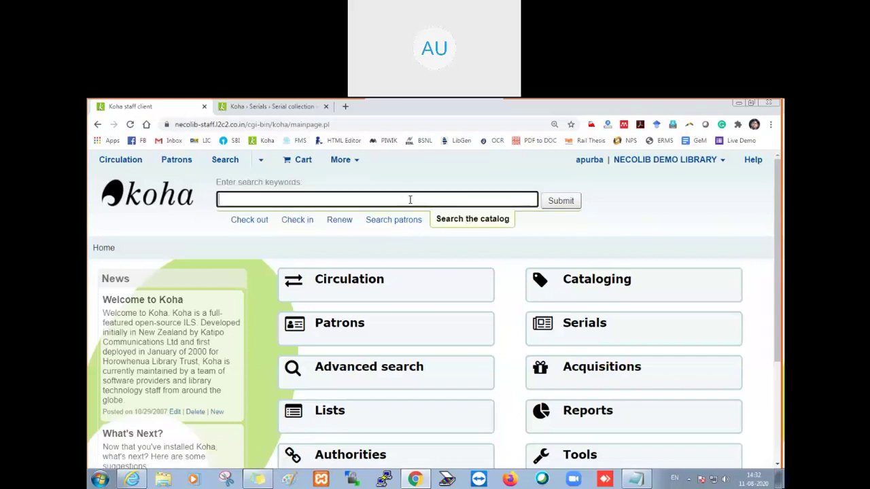
pyautogui.write('journal ')
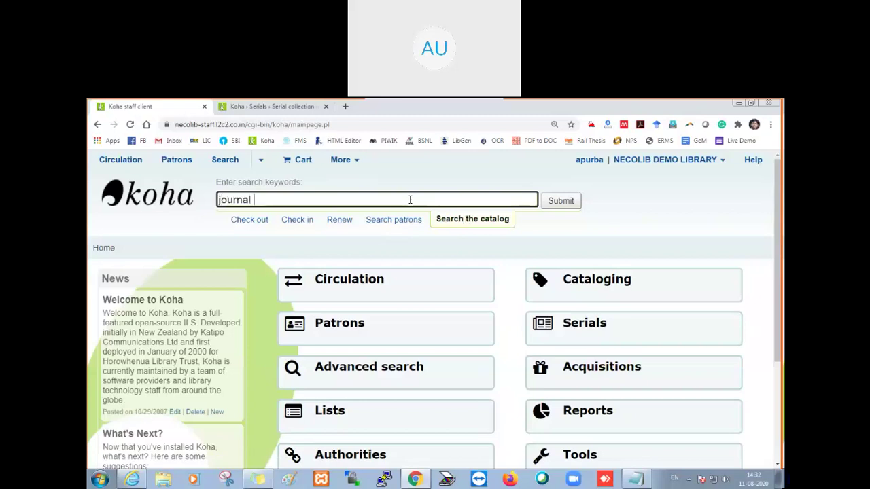
pyautogui.write('of')
pyautogui.press('Return')
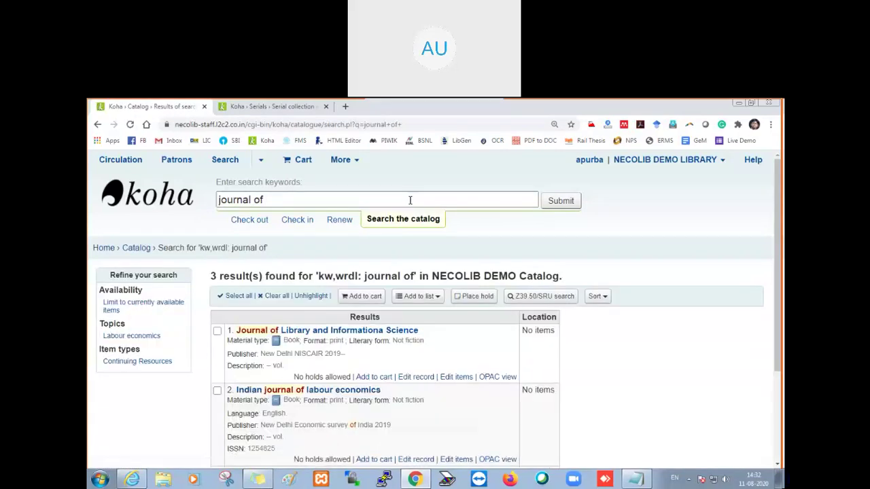
# Open the catalog record of the Journal of Labour Economics from the search results.
pyautogui.scroll(-2, 422, 306)
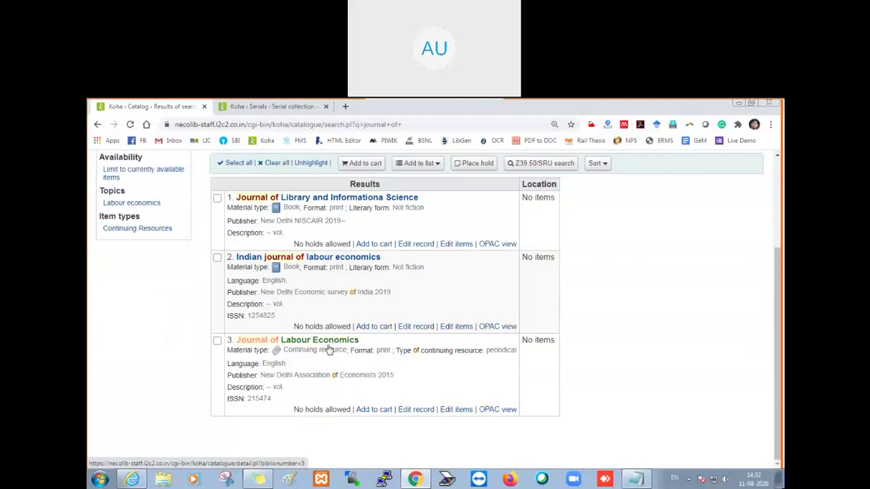
pyautogui.scroll(1, 329, 349)
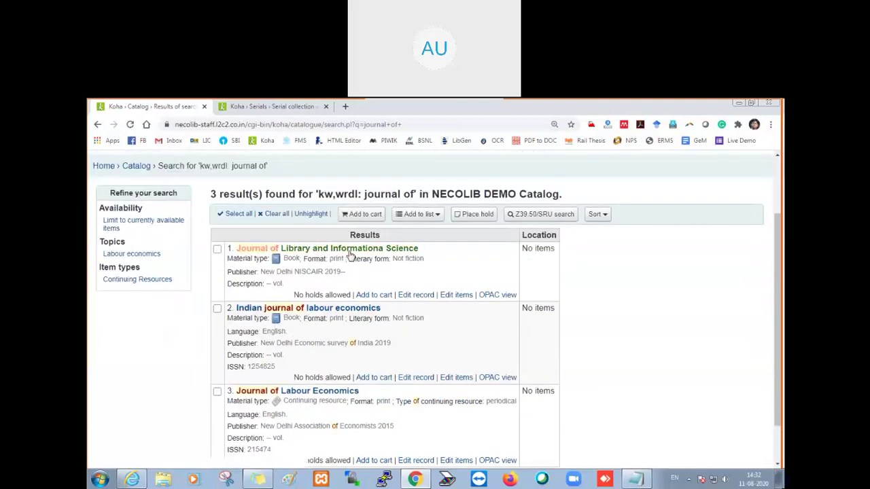
pyautogui.scroll(-1, 292, 393)
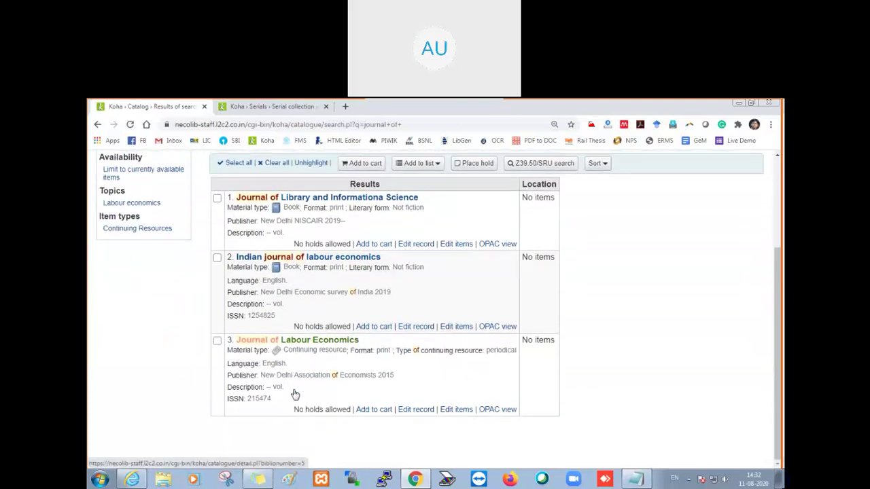
pyautogui.click(258, 342)
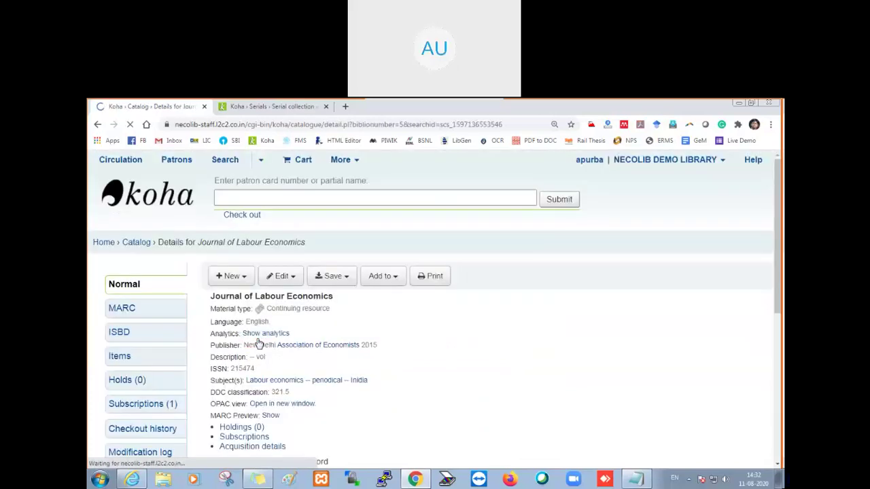
# Check the holdings of the Journal of Labour Economics record and open its item editor.
pyautogui.scroll(-1, 329, 346)
pyautogui.scroll(-1, 329, 346)
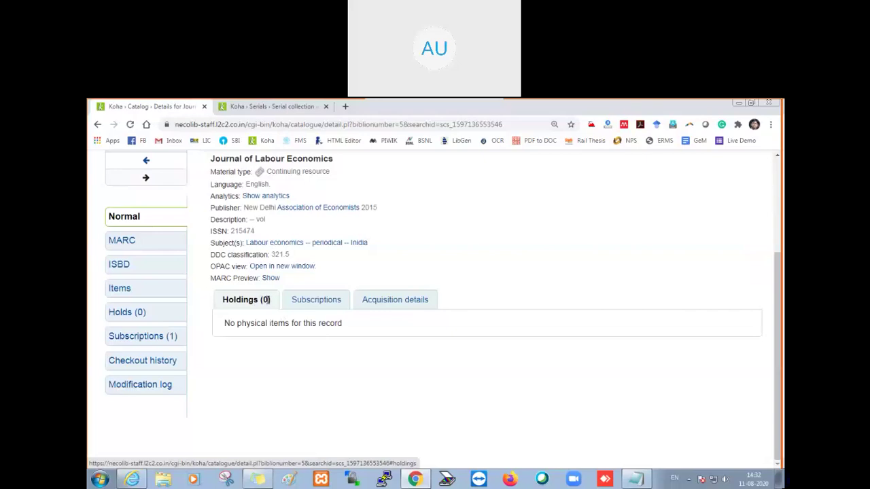
pyautogui.scroll(2, 286, 367)
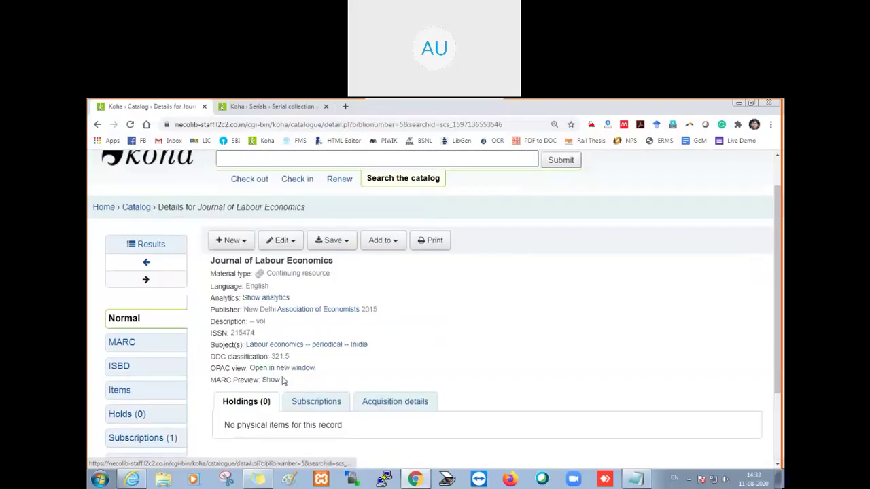
pyautogui.click(294, 245)
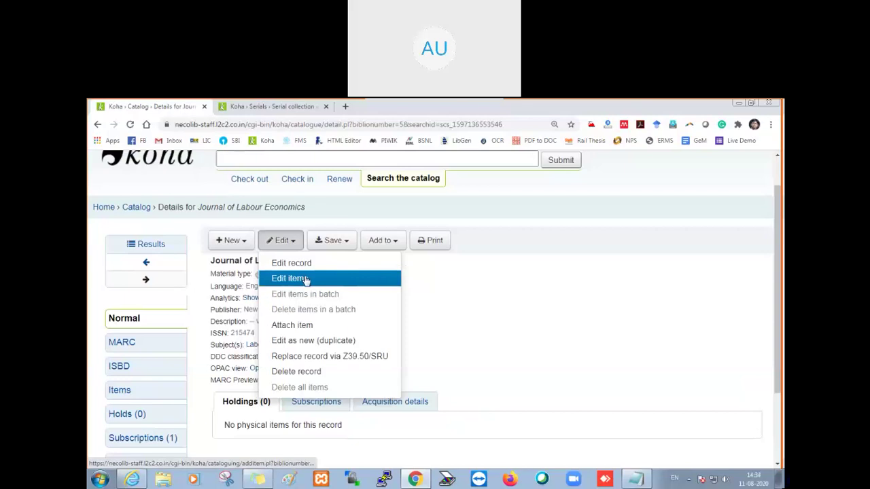
pyautogui.click(305, 279)
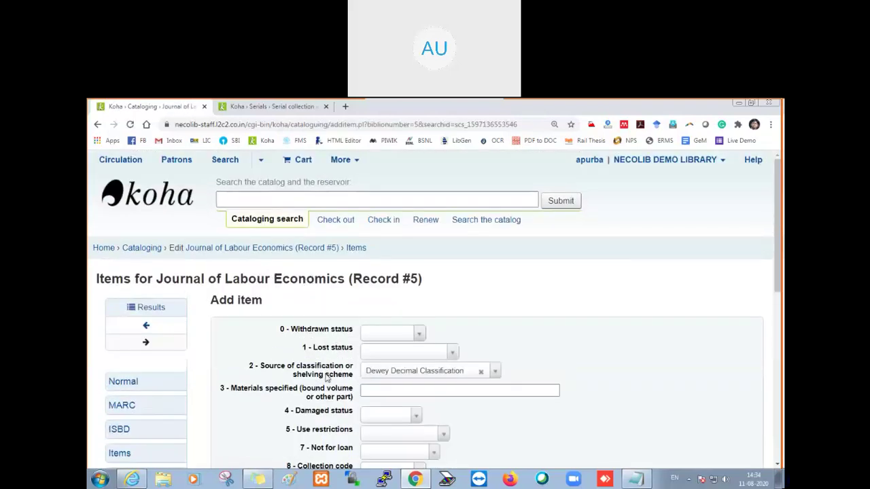
# Enter "Bound Vol" as the materials specified for the new item and set its loan status to Not For Loan.
pyautogui.scroll(-3, 328, 376)
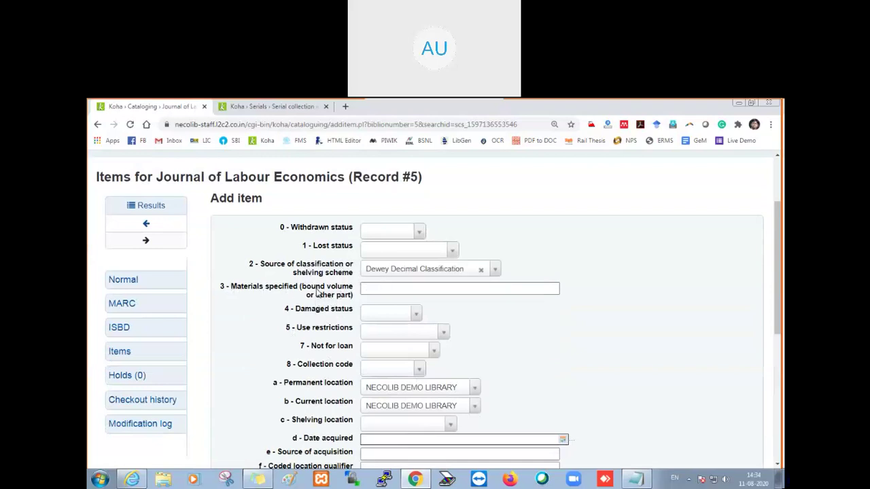
pyautogui.click(376, 287)
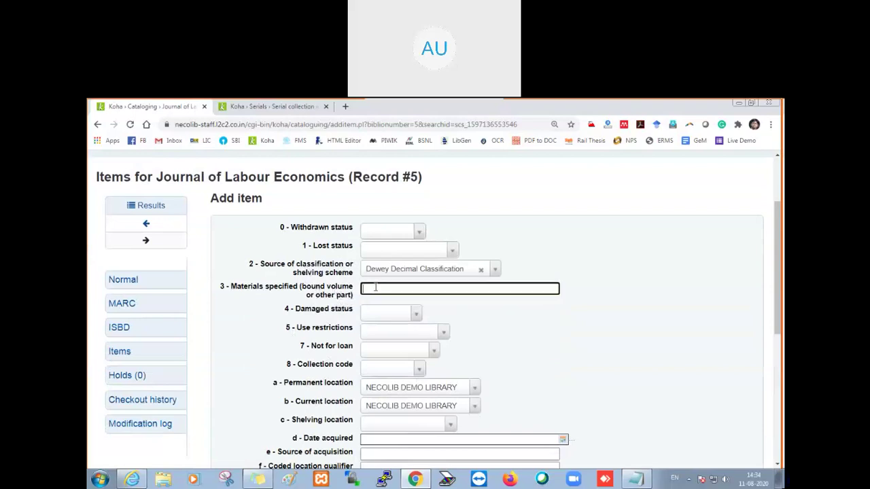
pyautogui.write('Bound Vol')
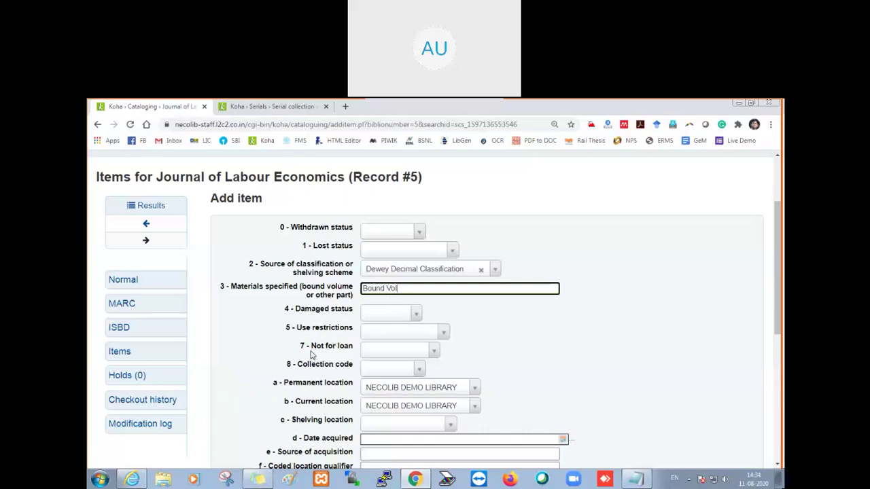
pyautogui.click(399, 351)
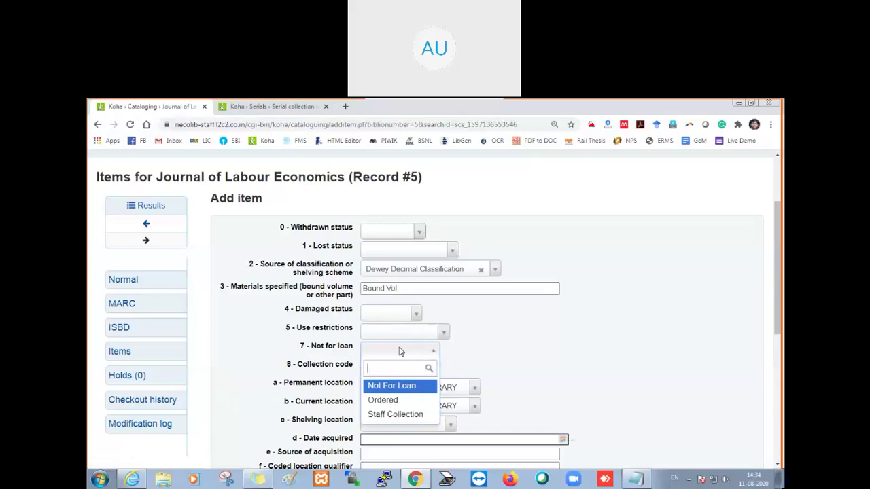
pyautogui.click(396, 388)
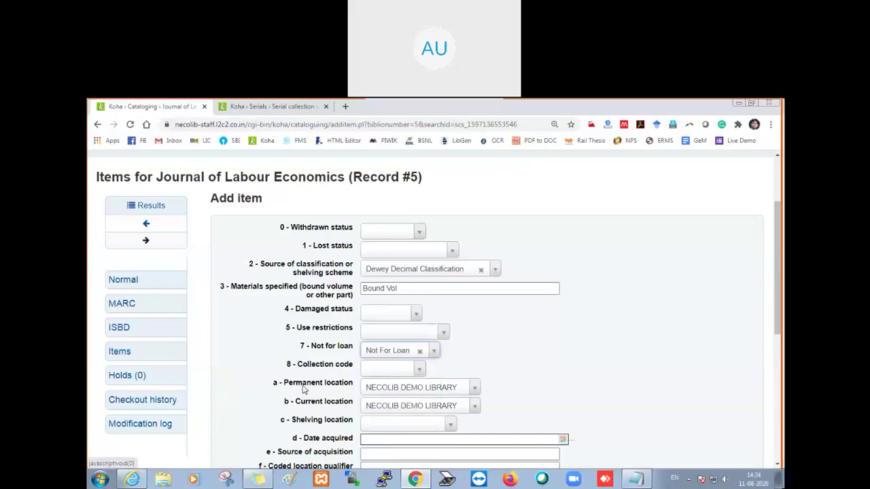
# Keep NECOLIB DEMO LIBRARY as the item's current location and set its shelving location to Reference.
pyautogui.scroll(-1, 306, 388)
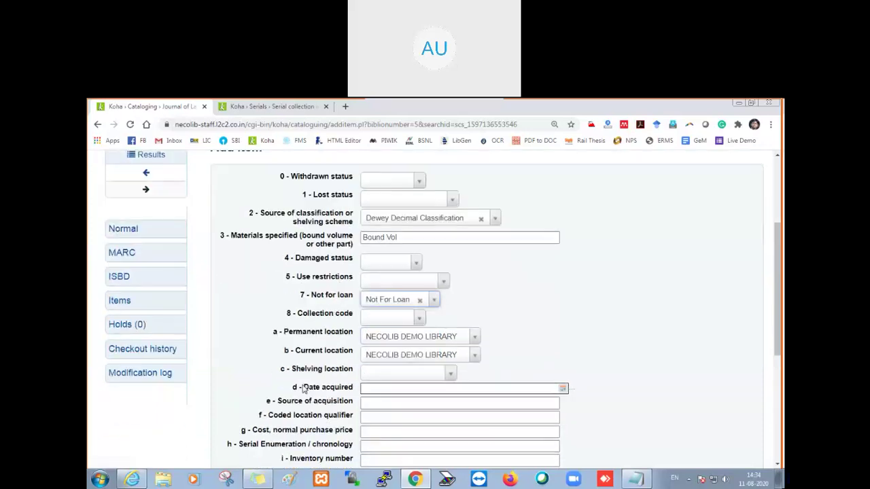
pyautogui.click(391, 360)
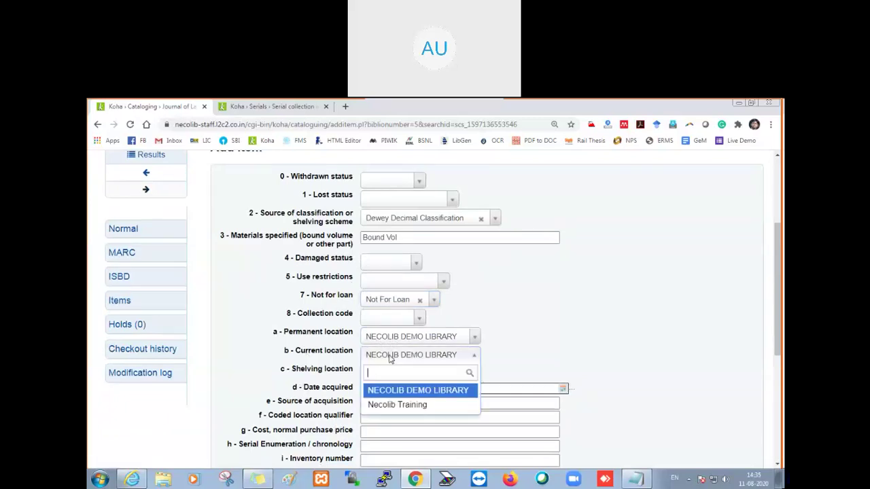
pyautogui.click(391, 359)
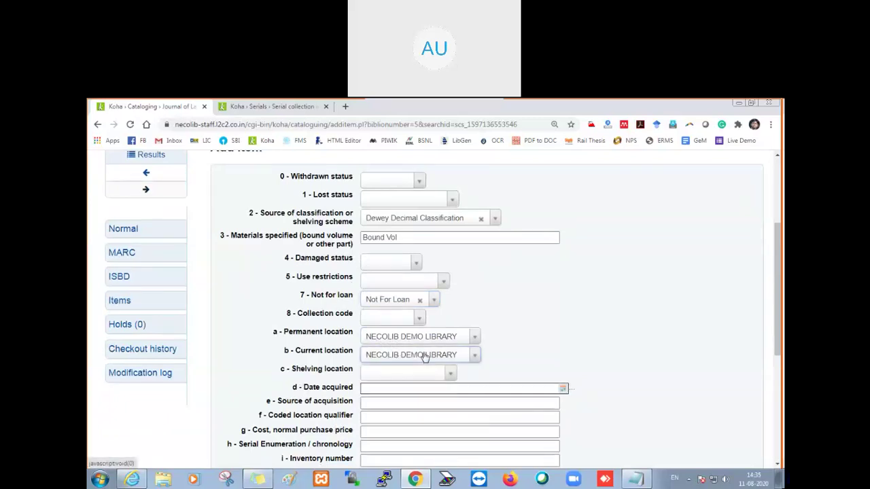
pyautogui.click(383, 373)
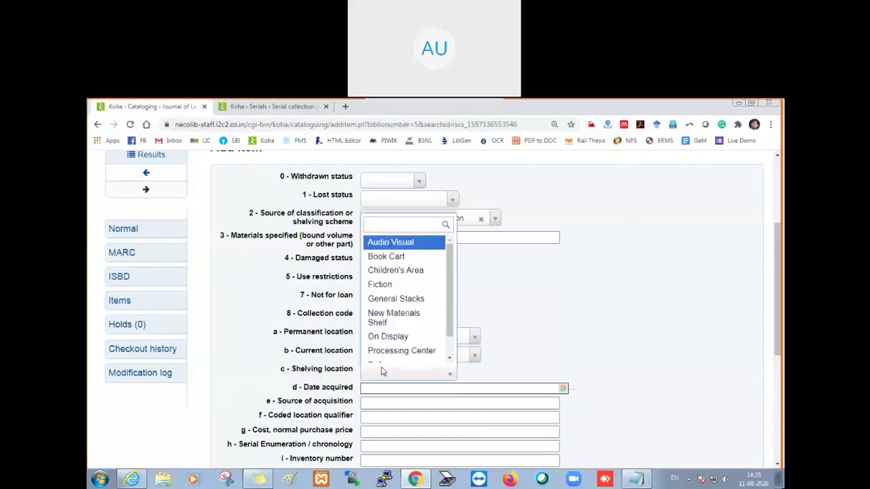
pyautogui.scroll(-1, 380, 367)
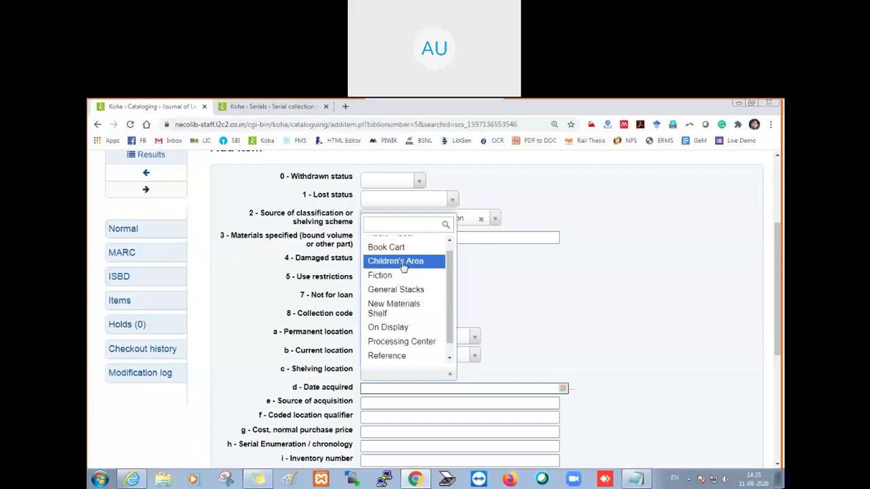
pyautogui.click(397, 359)
# Set the date acquired to 2020-08-11 and enter "International Subscription Agency" as the source of acquisition.
pyautogui.scroll(-1, 315, 382)
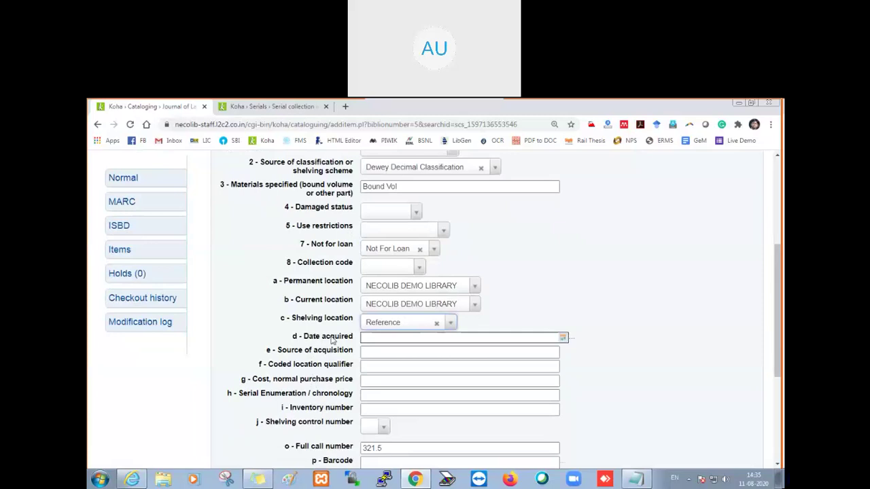
pyautogui.click(382, 338)
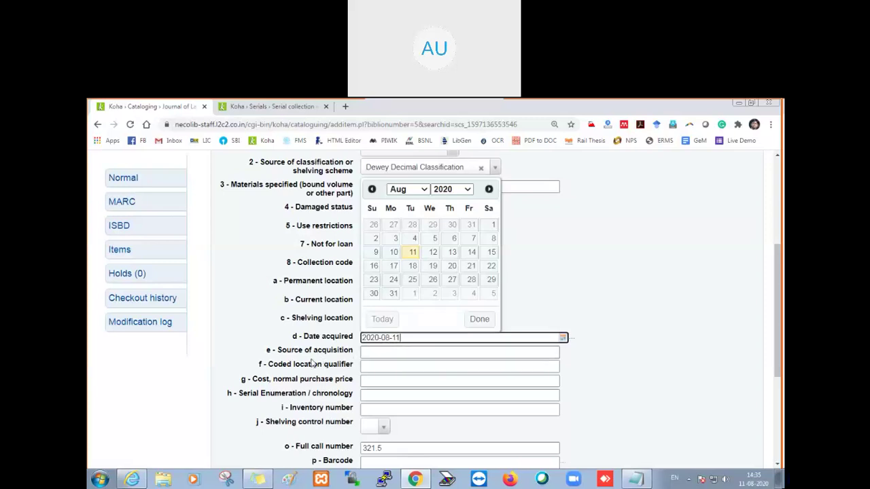
pyautogui.click(367, 352)
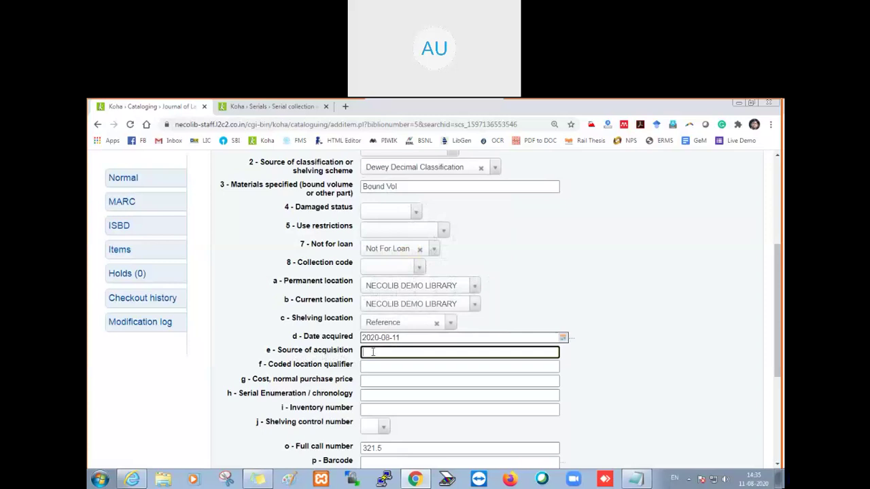
pyautogui.write('International Subscripti')
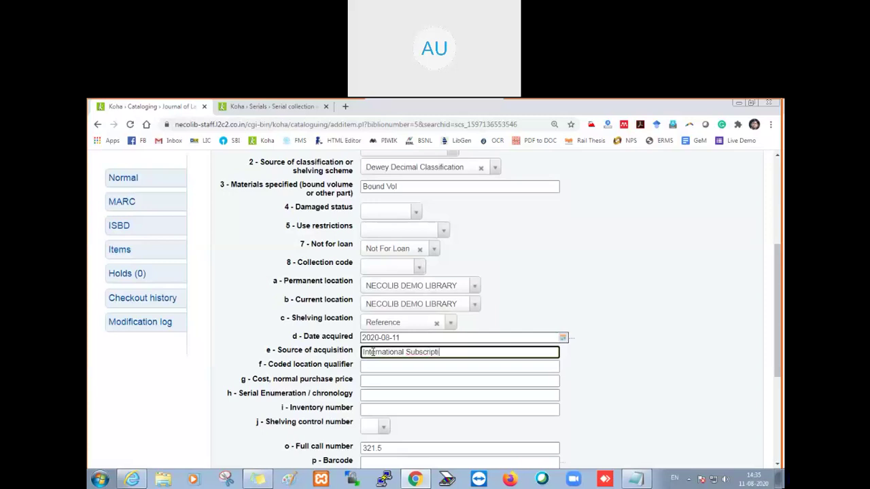
pyautogui.write('on Agency')
# Leave the purchase price empty and enter "2020 (Vol 40, Issue 1-12)" as the serial enumeration / chronology.
pyautogui.click(393, 382)
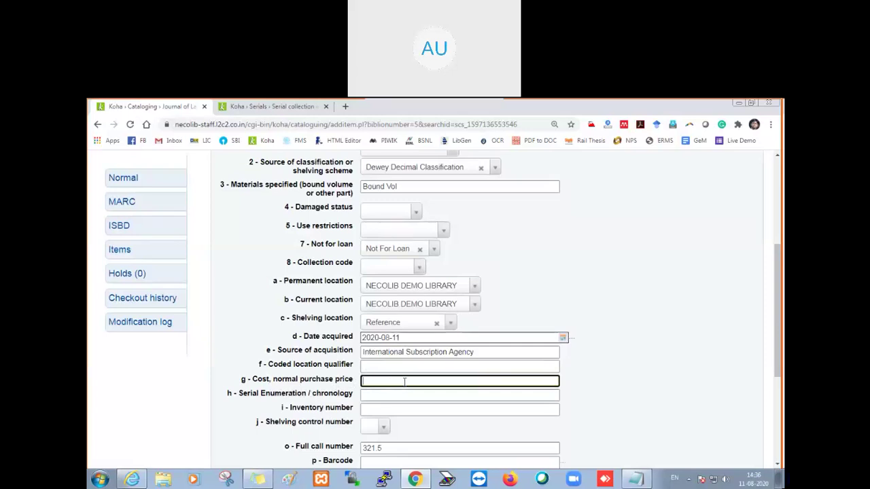
pyautogui.scroll(-1, 303, 396)
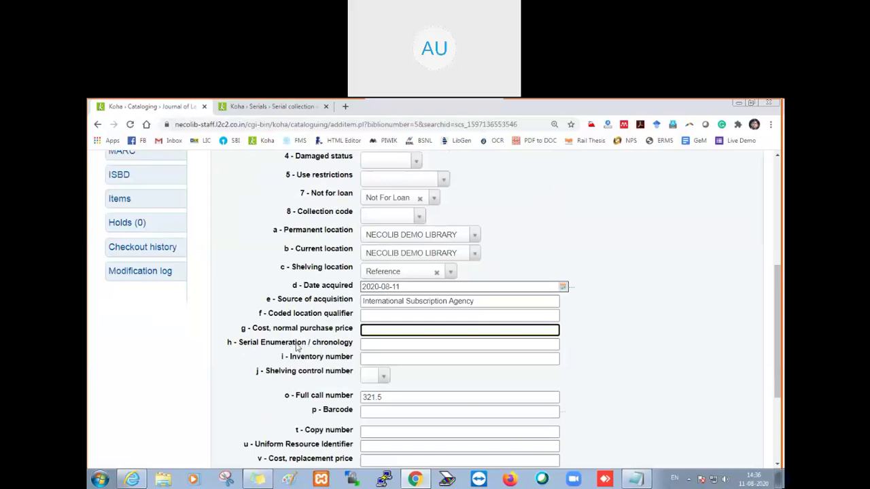
pyautogui.click(338, 348)
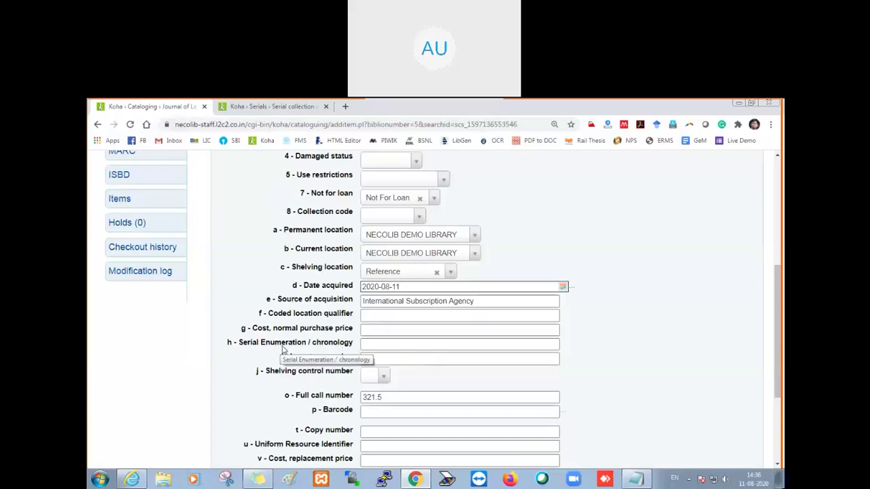
pyautogui.click(402, 349)
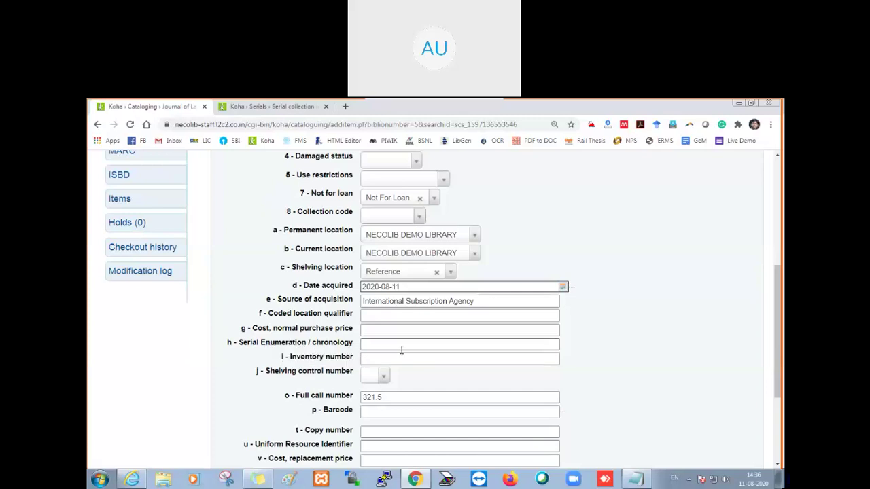
pyautogui.click(401, 345)
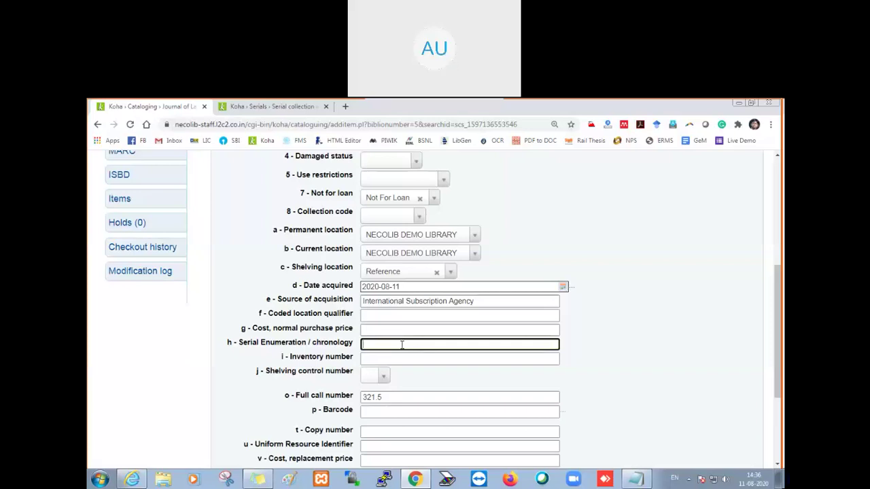
pyautogui.write('2020 (Vo')
pyautogui.press('BackSpace')
pyautogui.write('sue')
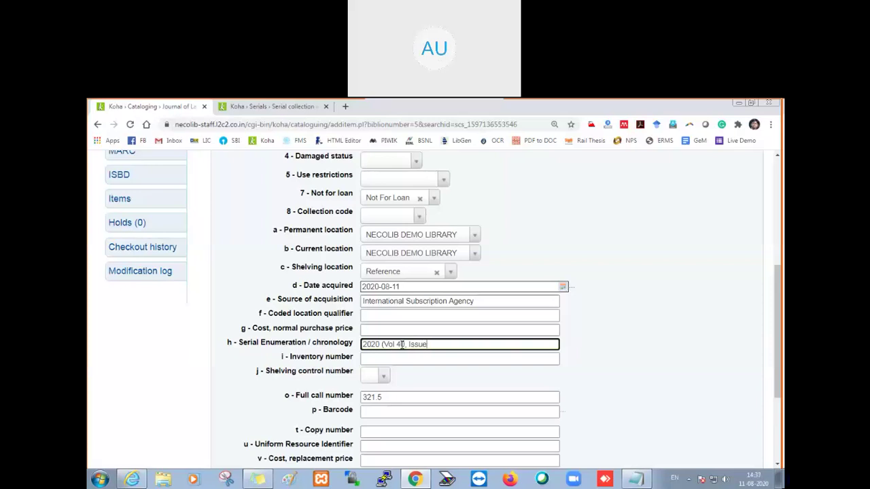
pyautogui.write(' 1-12')
# Enter 215414 as the barcode of the bound volume item.
pyautogui.scroll(-1, 410, 345)
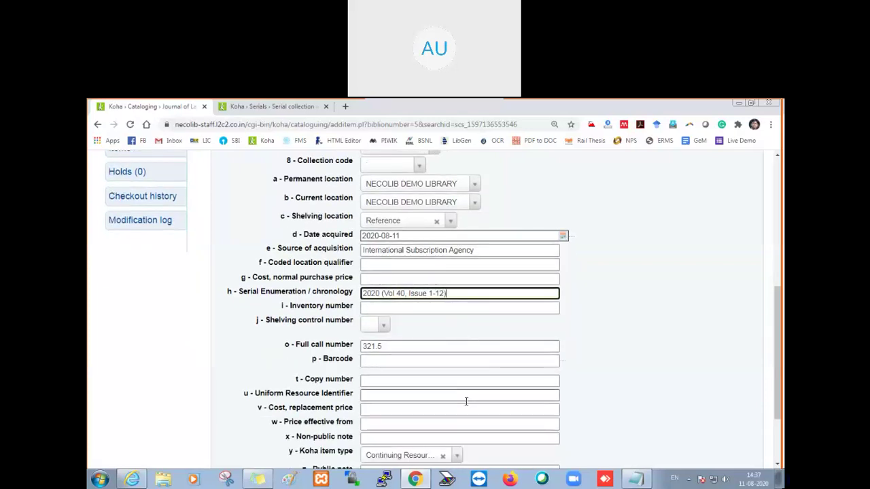
pyautogui.scroll(-1, 482, 403)
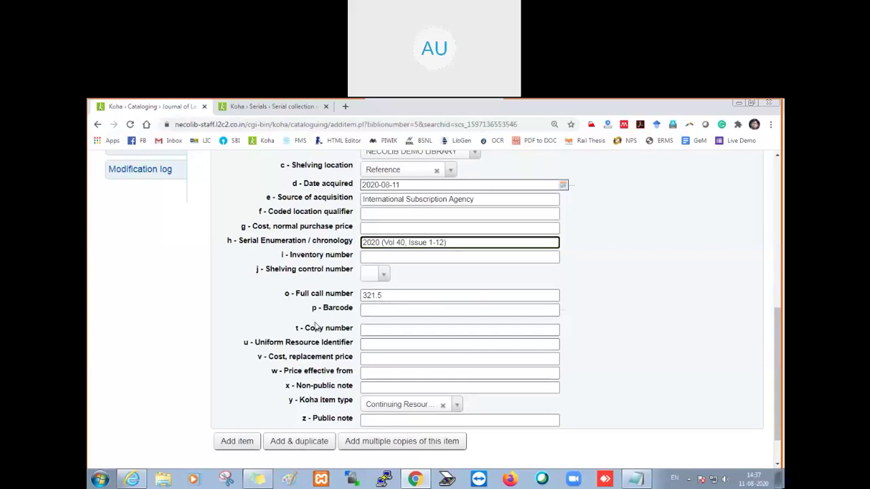
pyautogui.click(390, 311)
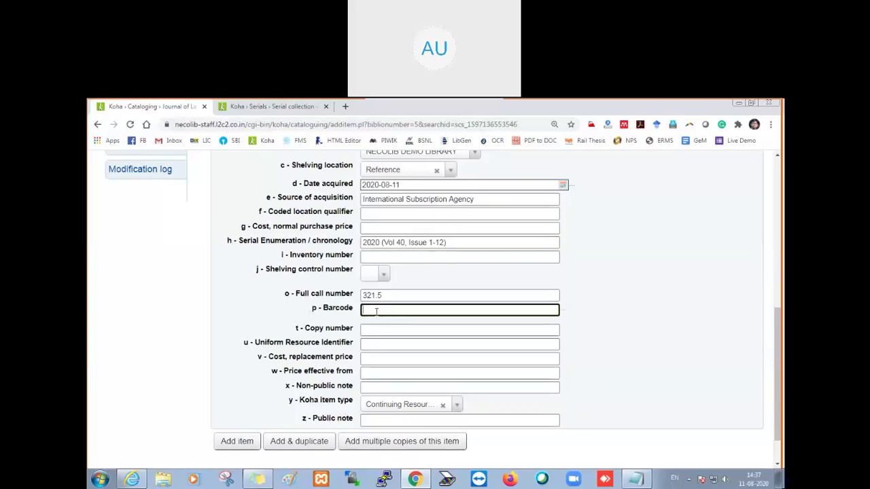
pyautogui.write('215414')
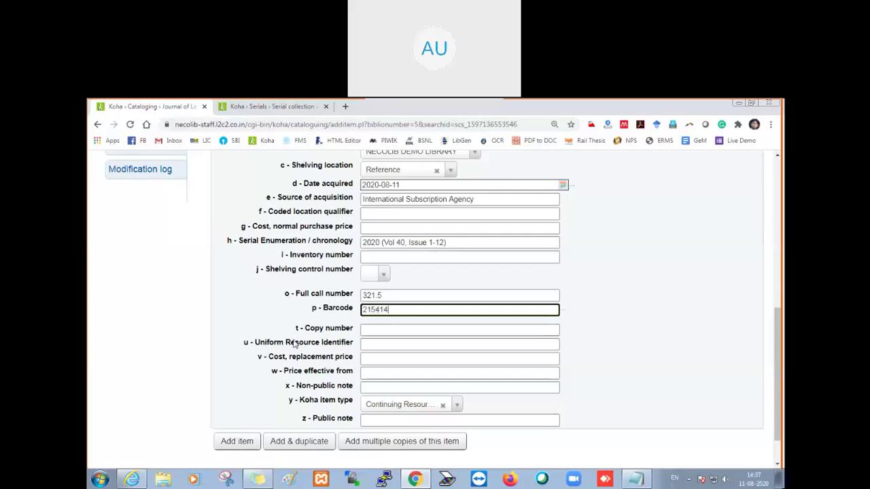
# Add the bound volume item to the record with the copy number left blank, and review it in the items table.
pyautogui.click(378, 331)
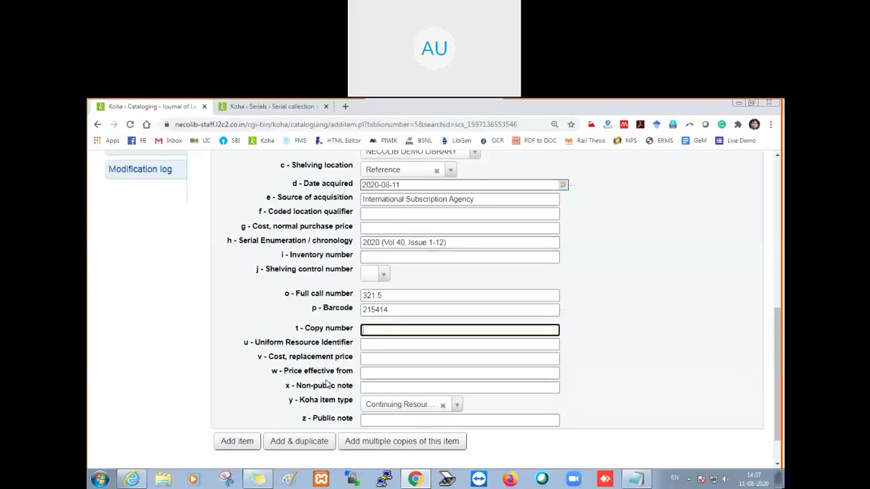
pyautogui.scroll(-1, 327, 384)
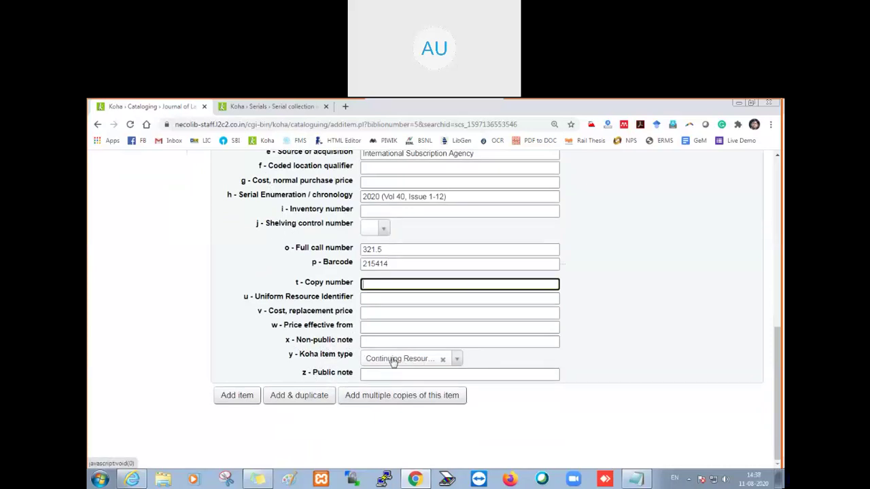
pyautogui.click(238, 400)
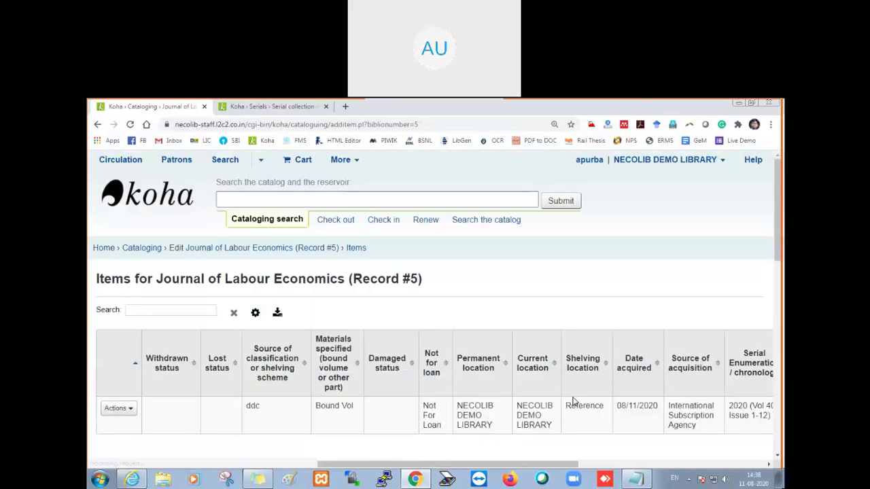
pyautogui.scroll(-3, 422, 416)
pyautogui.scroll(1, 422, 416)
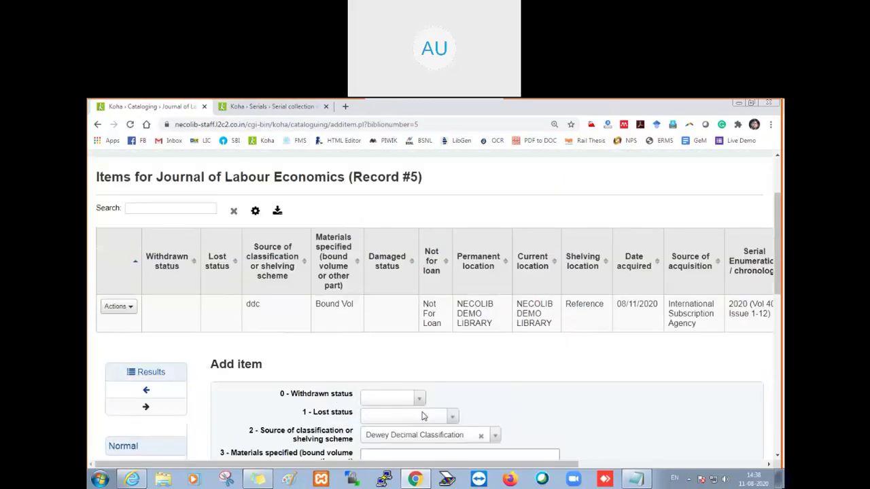
# Search the library catalog for "journal of" from the serial collection page.
pyautogui.click(283, 107)
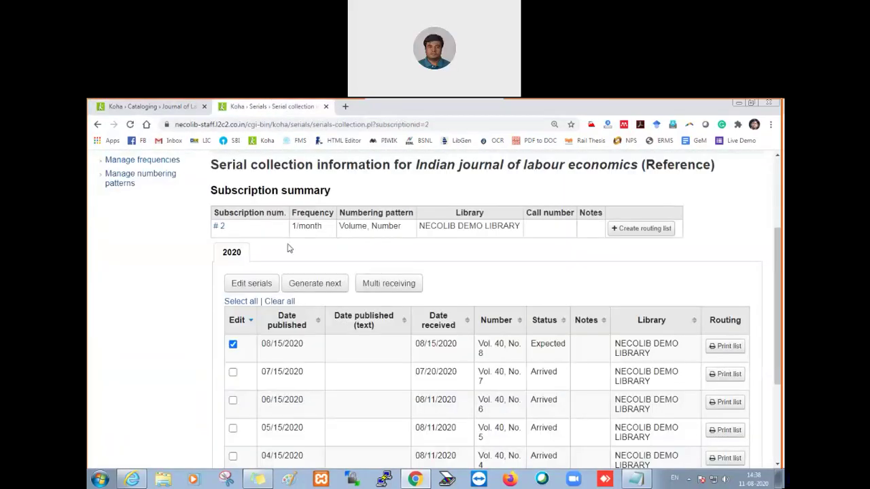
pyautogui.scroll(3, 289, 310)
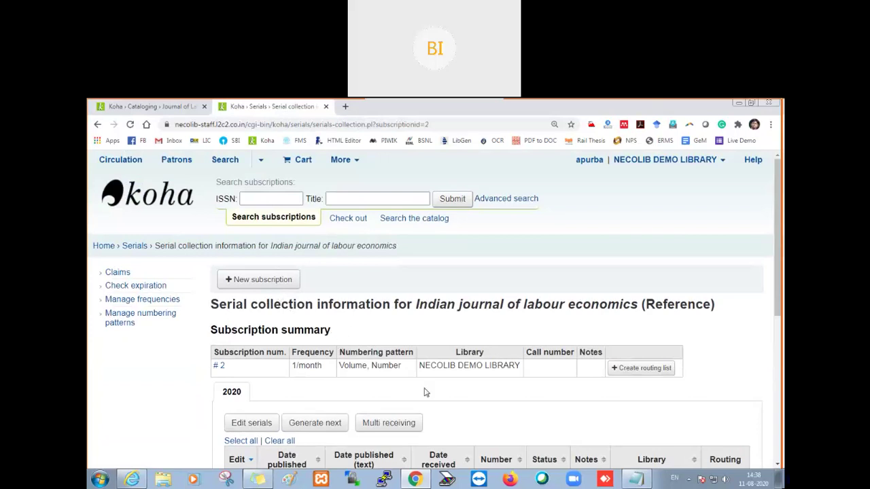
pyautogui.click(360, 199)
pyautogui.click(417, 219)
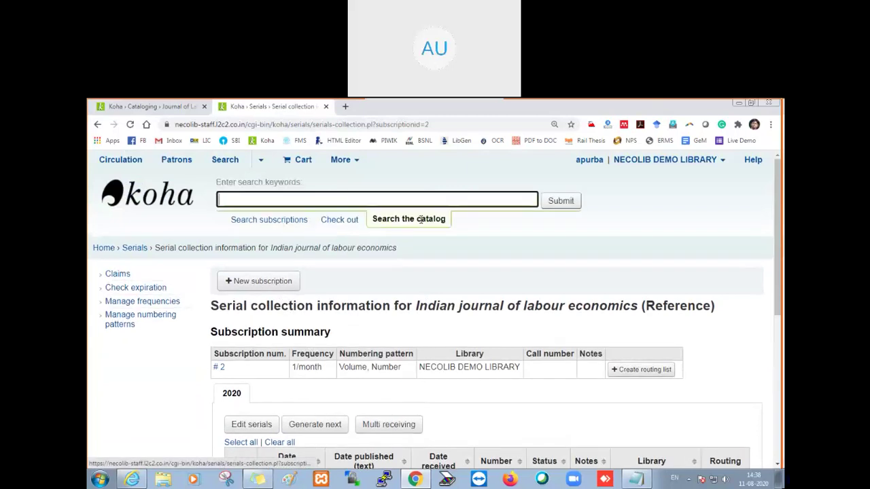
pyautogui.write('jo')
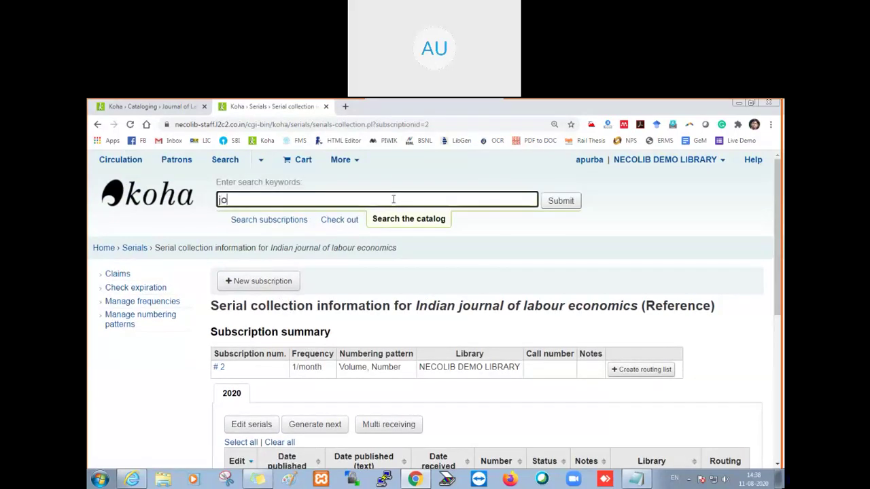
pyautogui.write('urnal of')
pyautogui.press('Return')
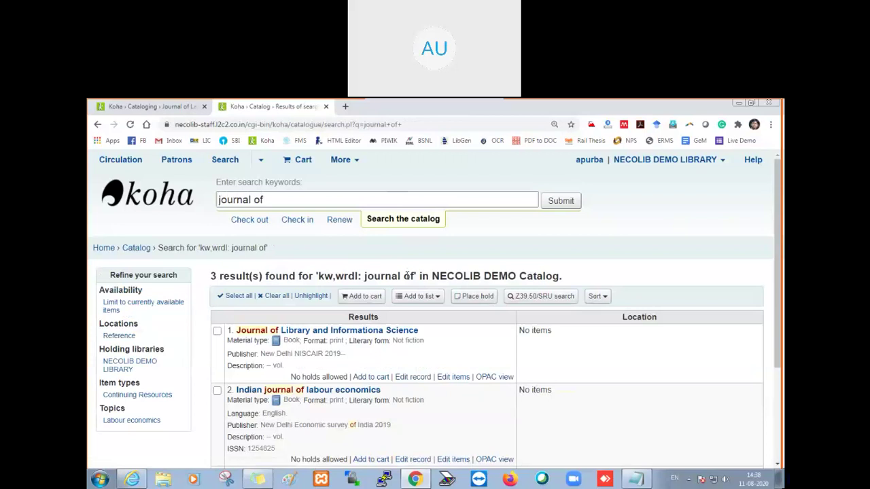
# Check the item type of Journal of Labour Economics in the results, and open its record to review the holdings.
pyautogui.scroll(-3, 421, 289)
pyautogui.click(325, 333)
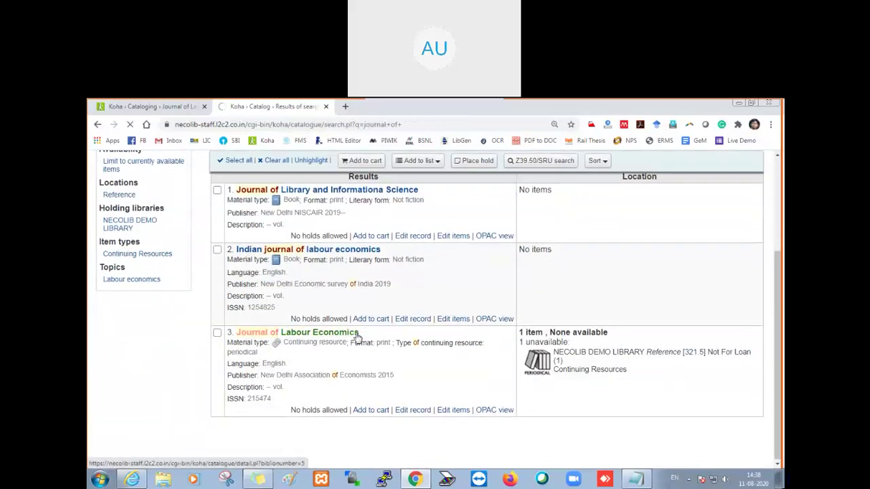
pyautogui.click(98, 125)
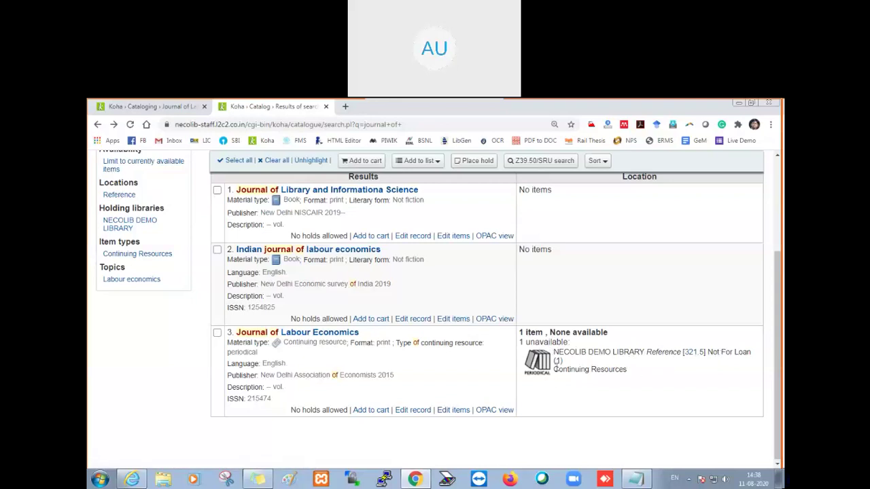
pyautogui.moveTo(555, 371); pyautogui.dragTo(625, 369)
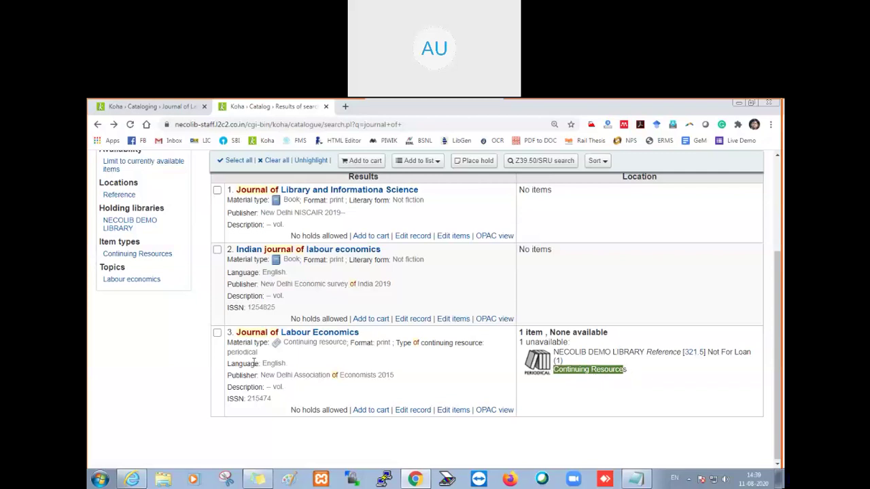
pyautogui.click(270, 335)
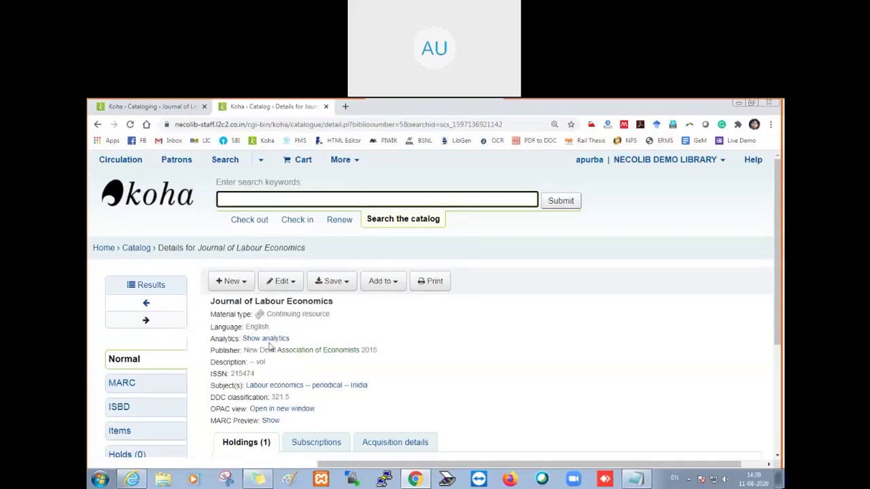
pyautogui.scroll(-3, 268, 348)
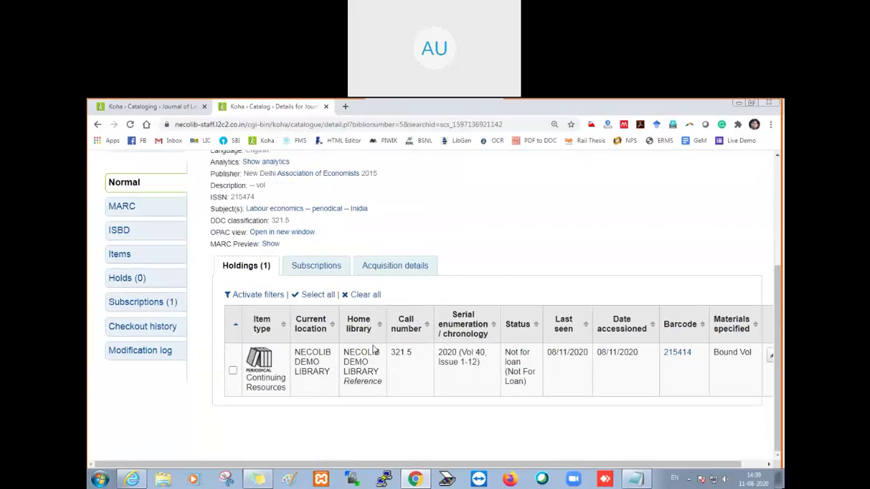
pyautogui.scroll(1, 399, 352)
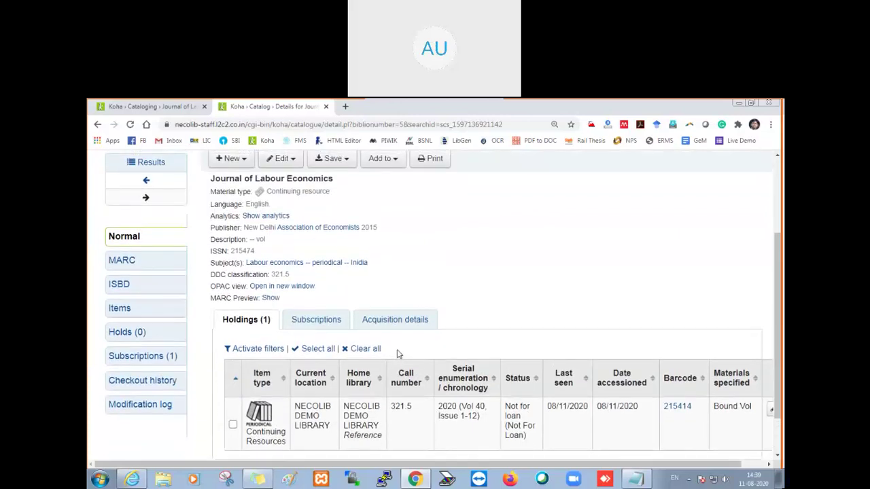
# Open the record's items for editing and enter "Bound vol" as the materials specified of a new item.
pyautogui.click(294, 211)
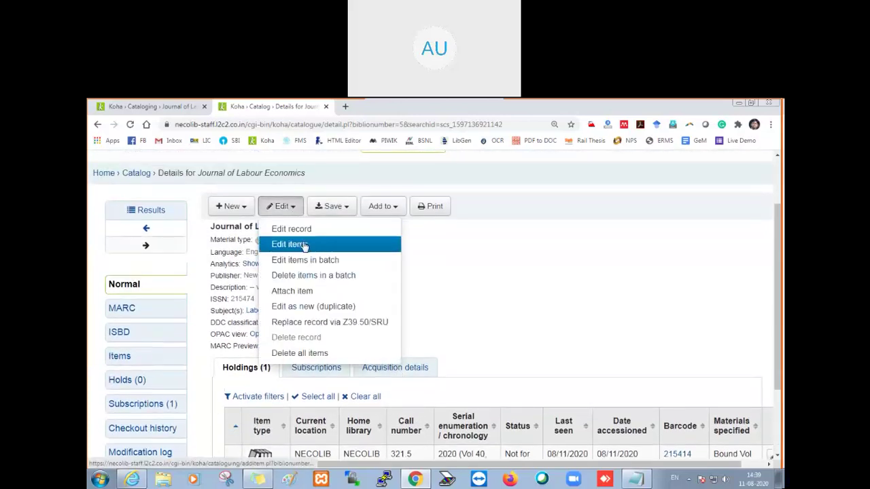
pyautogui.click(304, 245)
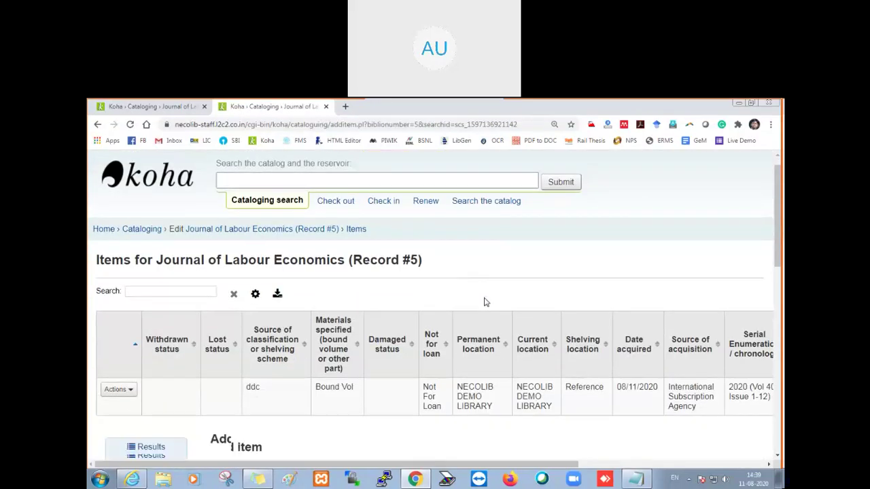
pyautogui.scroll(-5, 484, 302)
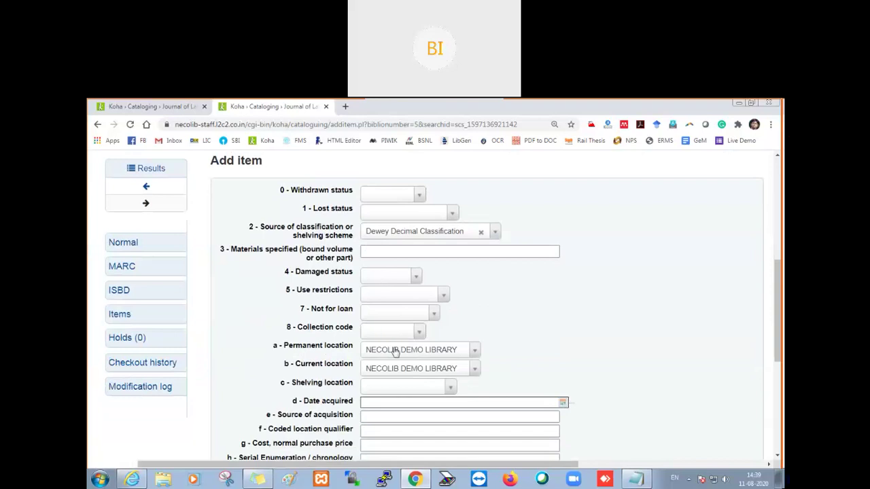
pyautogui.scroll(1, 398, 354)
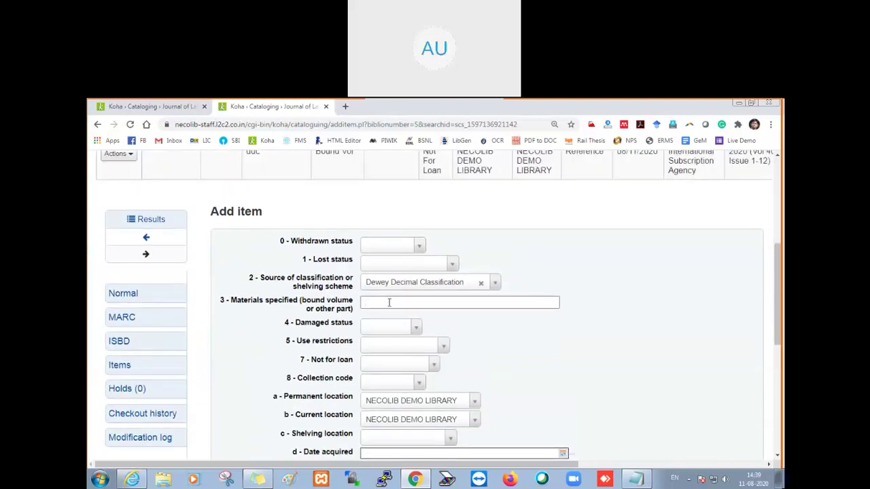
pyautogui.click(393, 304)
pyautogui.write('Bo')
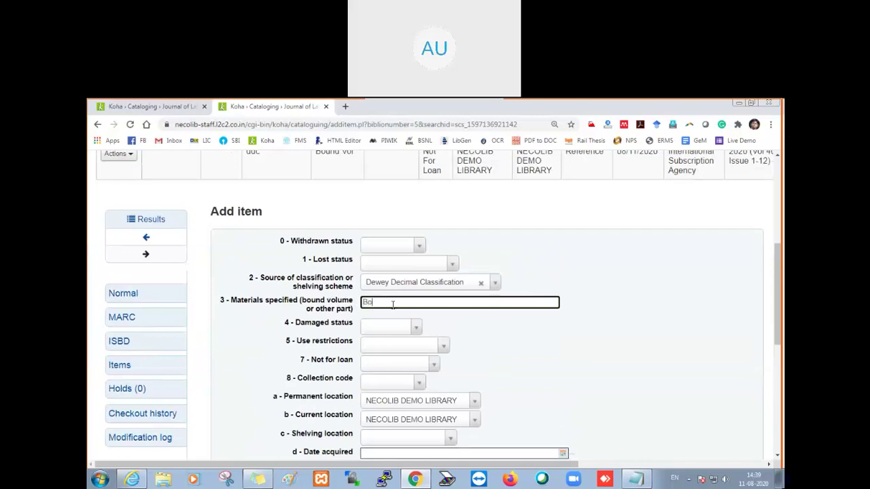
pyautogui.write('und vol')
# Set the new item's not-for-loan status to Not For Loan and its shelving location to Reference.
pyautogui.click(412, 371)
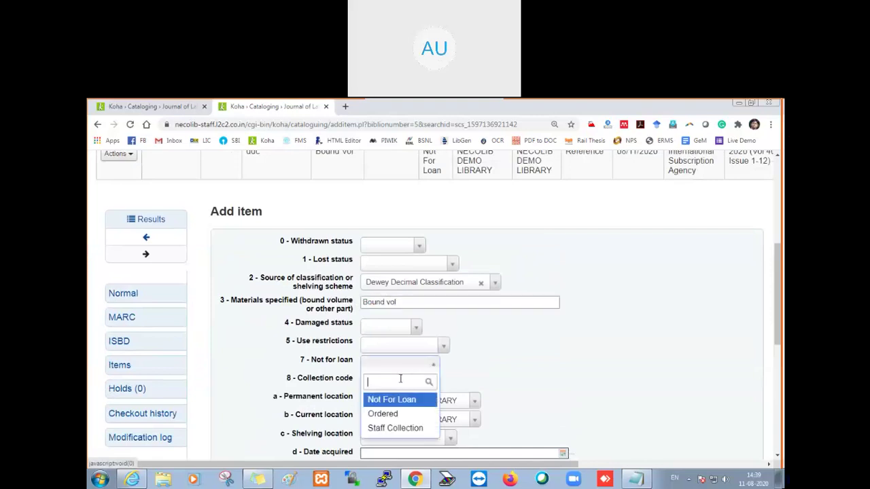
pyautogui.click(416, 401)
pyautogui.scroll(-3, 415, 400)
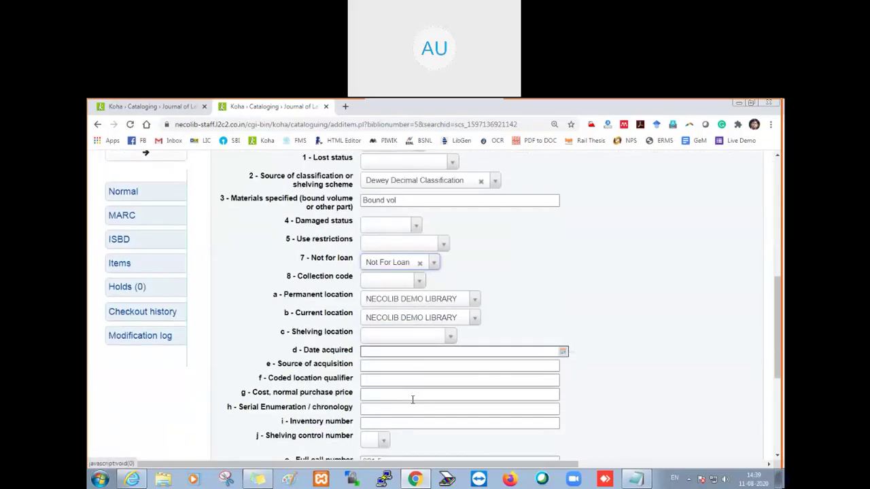
pyautogui.click(388, 338)
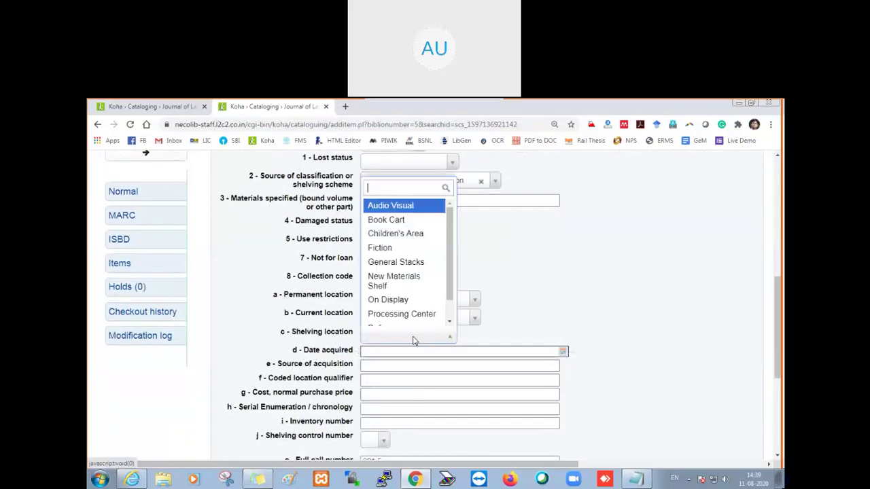
pyautogui.click(402, 320)
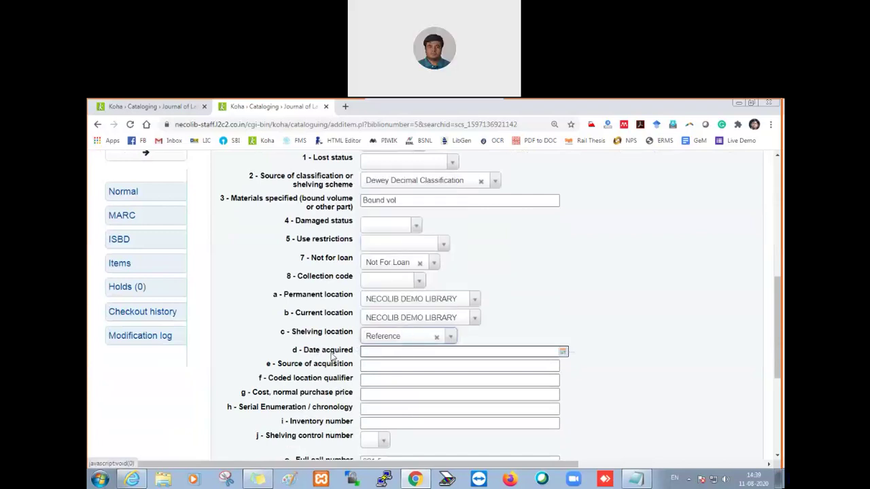
# Set the date acquired to 2020-08-11 and review the shelving location options, keeping Reference.
pyautogui.click(374, 352)
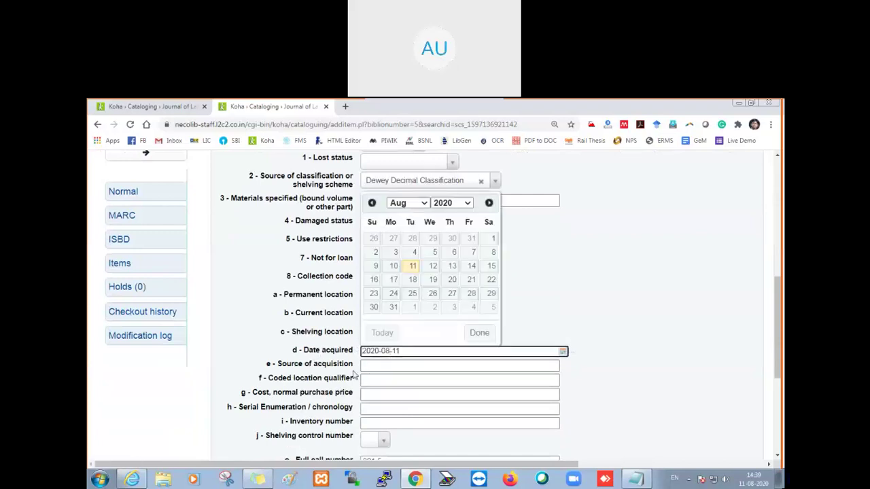
pyautogui.click(391, 366)
pyautogui.click(378, 383)
pyautogui.scroll(-1, 341, 392)
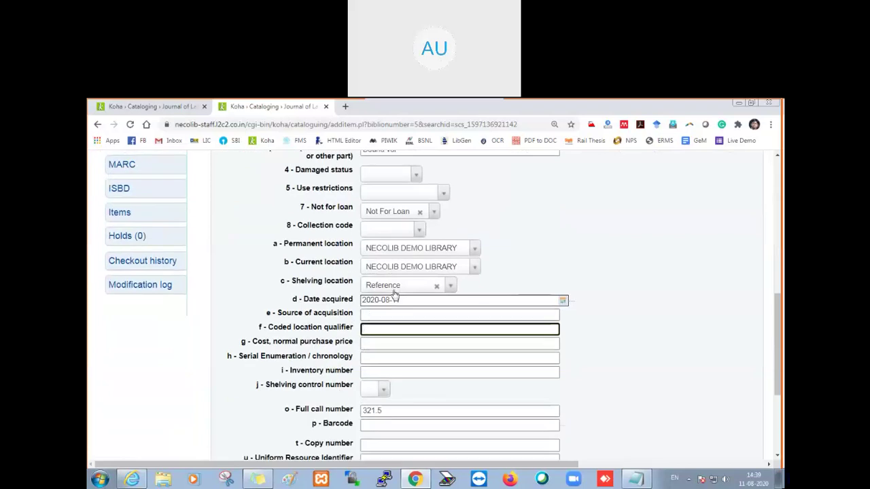
pyautogui.click(448, 287)
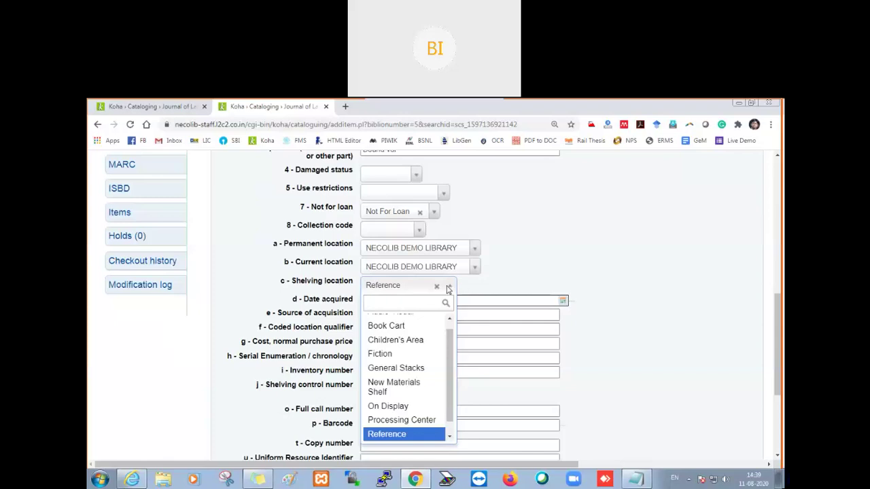
pyautogui.scroll(1, 415, 319)
pyautogui.click(449, 286)
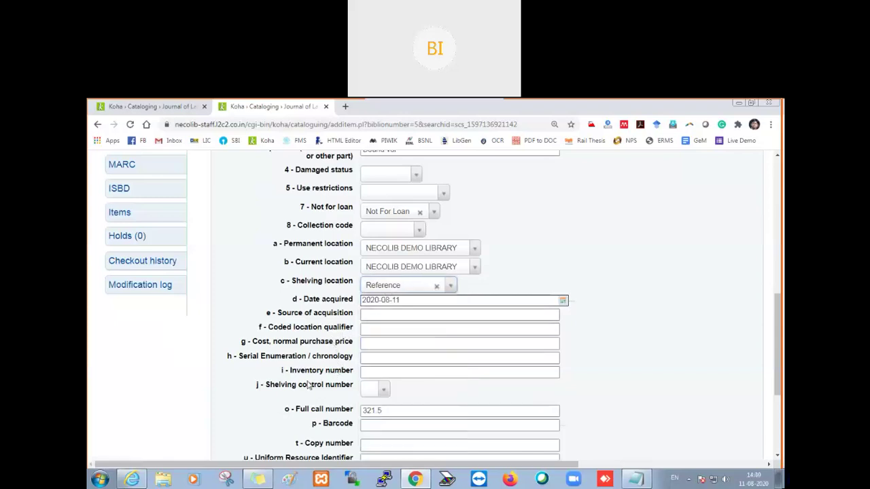
# Check the existing bound volume item in the other browser tab, and enter 52458 as the new item's barcode.
pyautogui.scroll(-1, 304, 387)
pyautogui.click(346, 376)
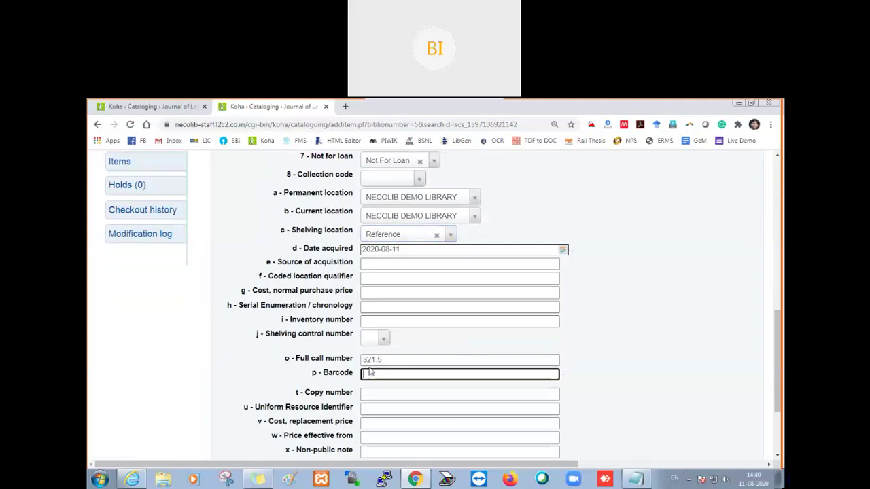
pyautogui.click(153, 107)
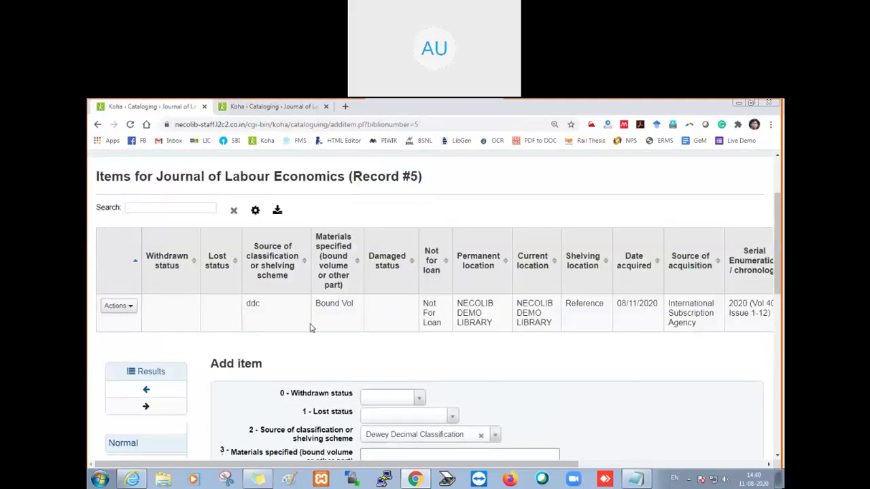
pyautogui.scroll(-2, 309, 329)
pyautogui.scroll(-4, 310, 329)
pyautogui.scroll(5, 310, 331)
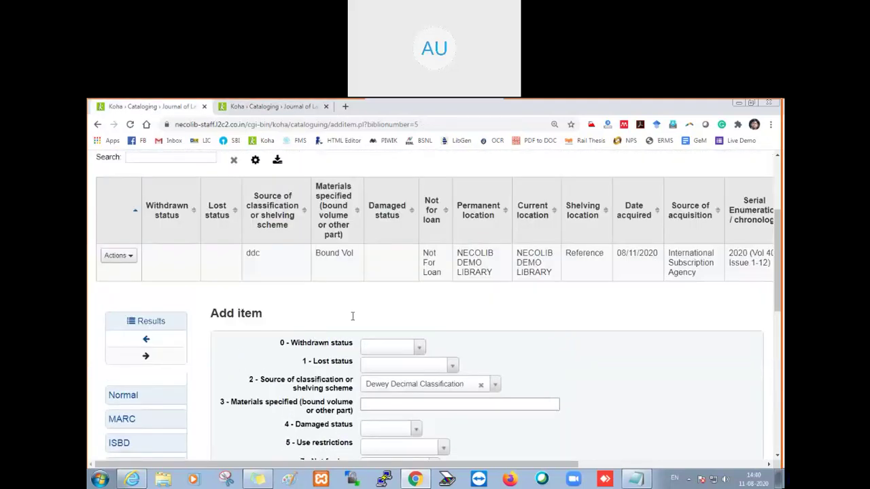
pyautogui.click(267, 108)
pyautogui.click(400, 376)
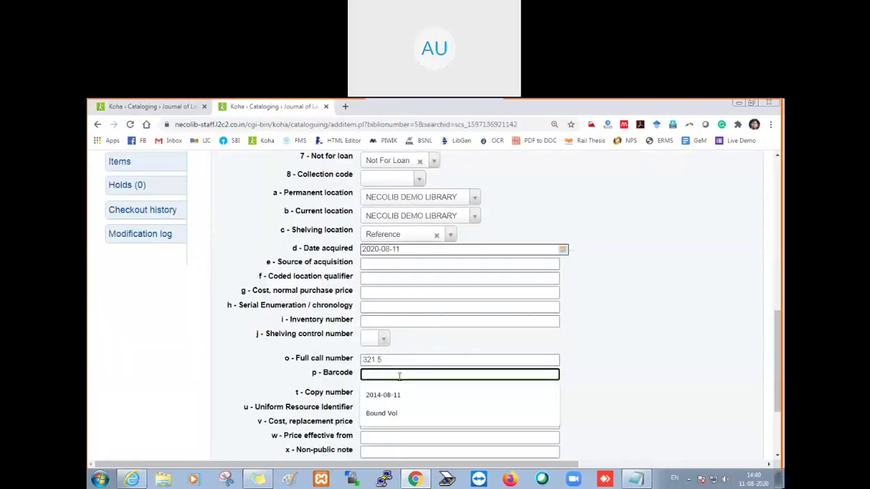
pyautogui.write('52458')
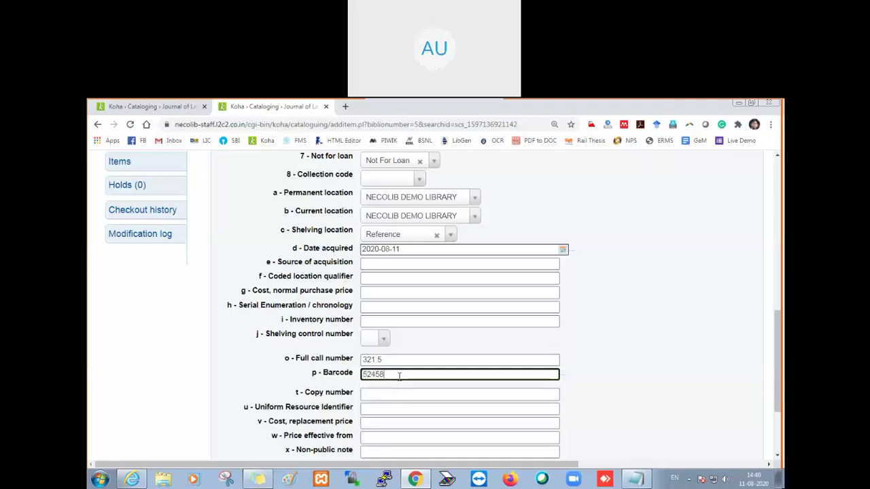
# Enter "2021 (Vol 41, Issue 1-10 & 12)" as the new item's serial enumeration / chronology.
pyautogui.scroll(-1, 399, 376)
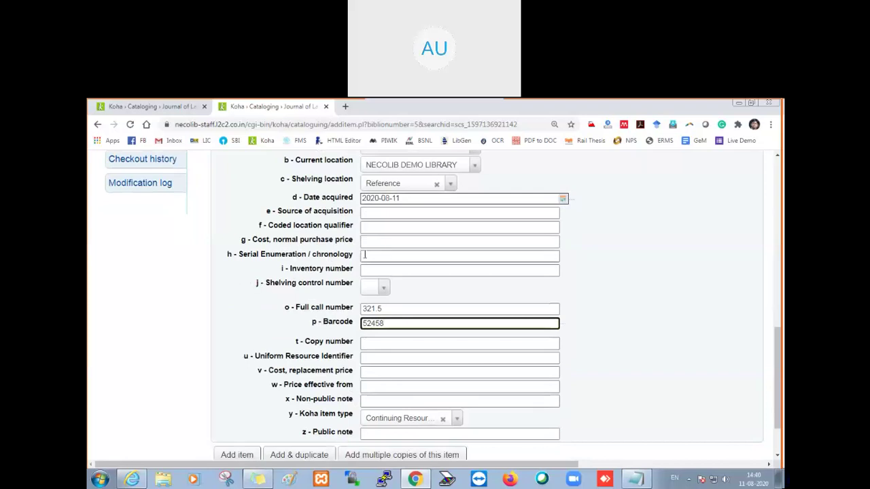
pyautogui.click(406, 255)
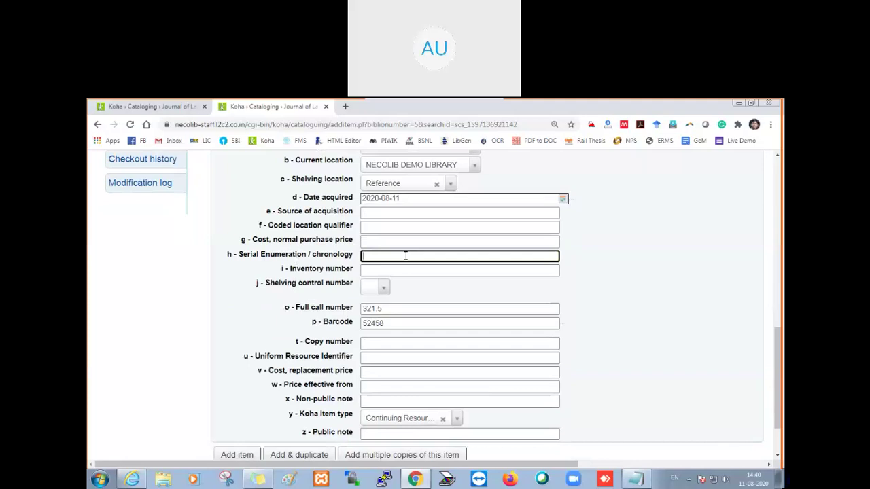
pyautogui.write('20')
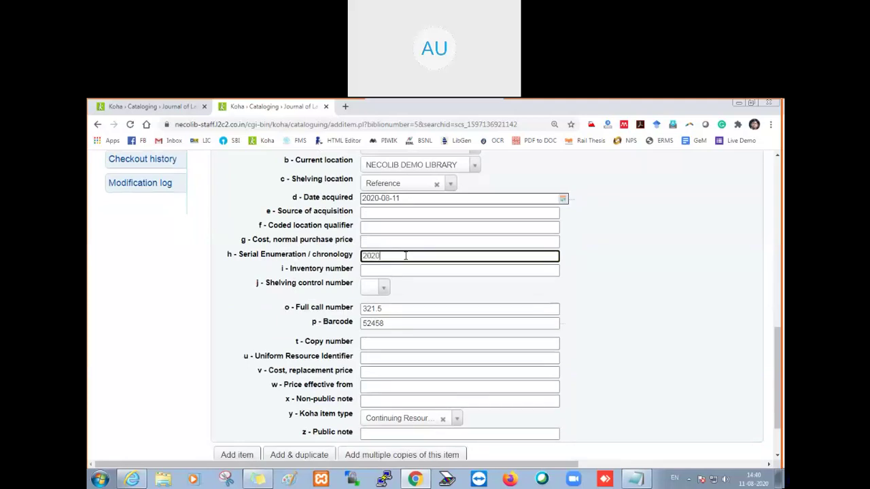
pyautogui.write('10 (Vol')
pyautogui.press('BackSpace')
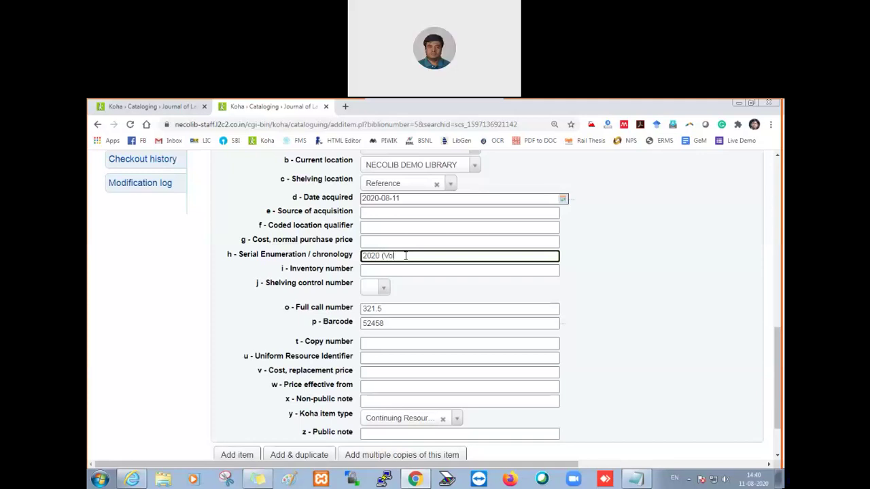
pyautogui.press('BackSpace')
pyautogui.write('1 (Vol 41')
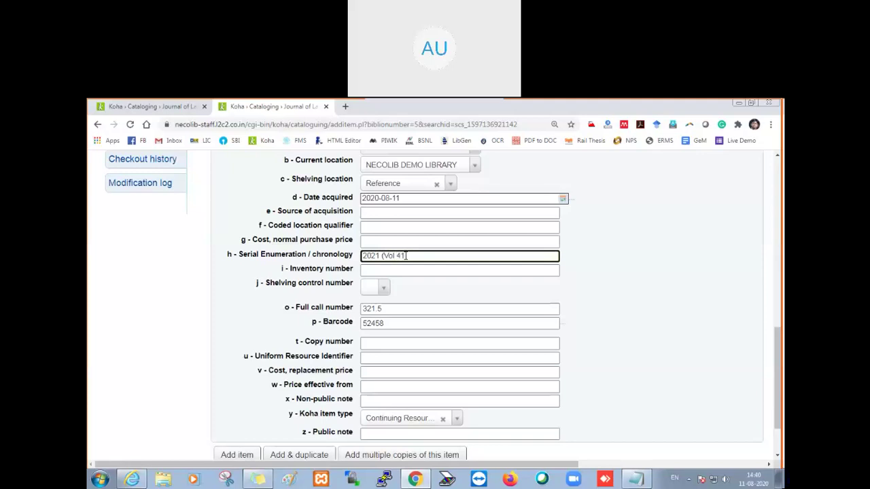
pyautogui.write(' Issue')
pyautogui.write(', 12')
pyautogui.click(406, 255)
pyautogui.write(',')
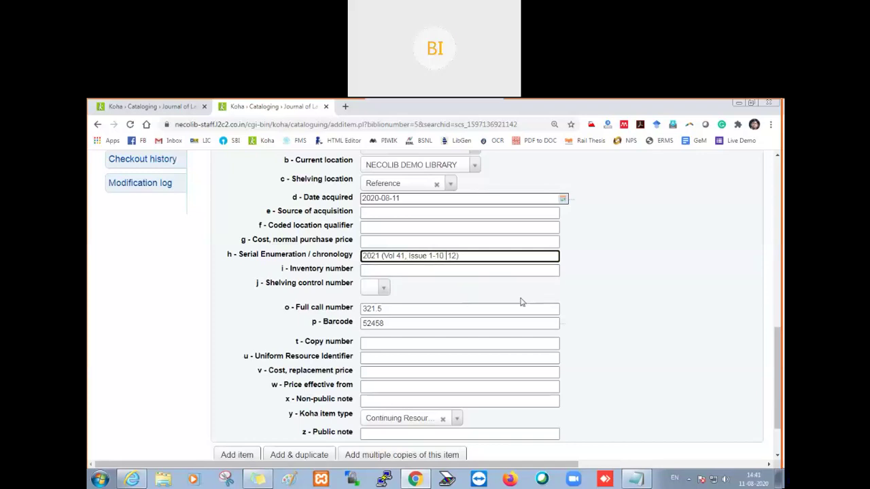
pyautogui.write('&')
# Add the completed 2021 bound volume item to the Journal of Labour Economics record.
pyautogui.scroll(-2, 430, 313)
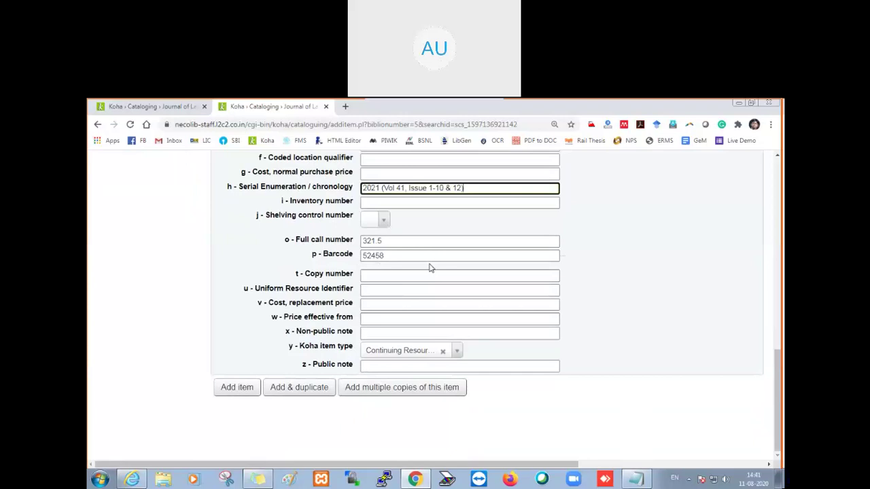
pyautogui.click(229, 389)
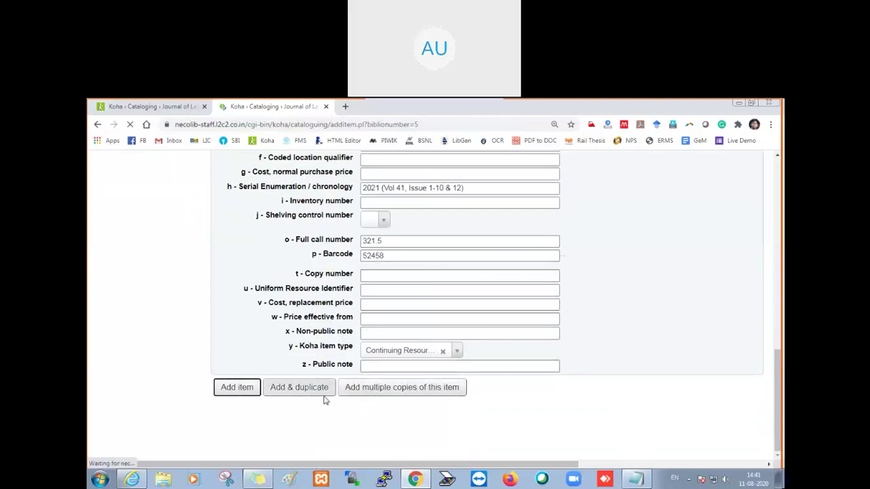
pyautogui.scroll(-2, 229, 272)
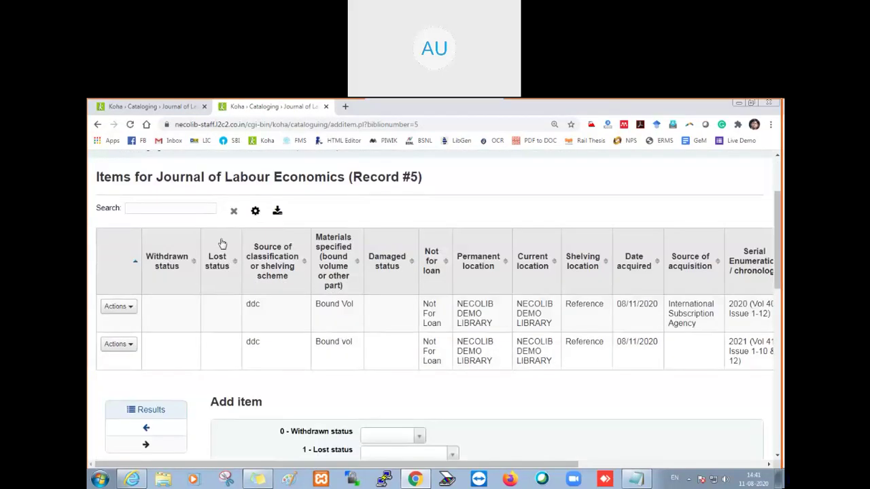
# In the other browser tab, search the catalog for "journal of" and review the holdings of Journal of Labour Economics.
pyautogui.click(169, 108)
pyautogui.scroll(3, 371, 276)
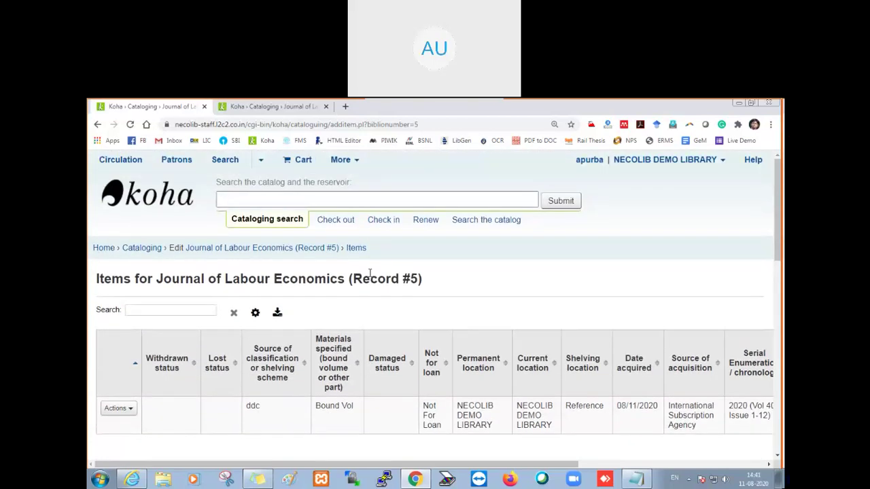
pyautogui.click(469, 220)
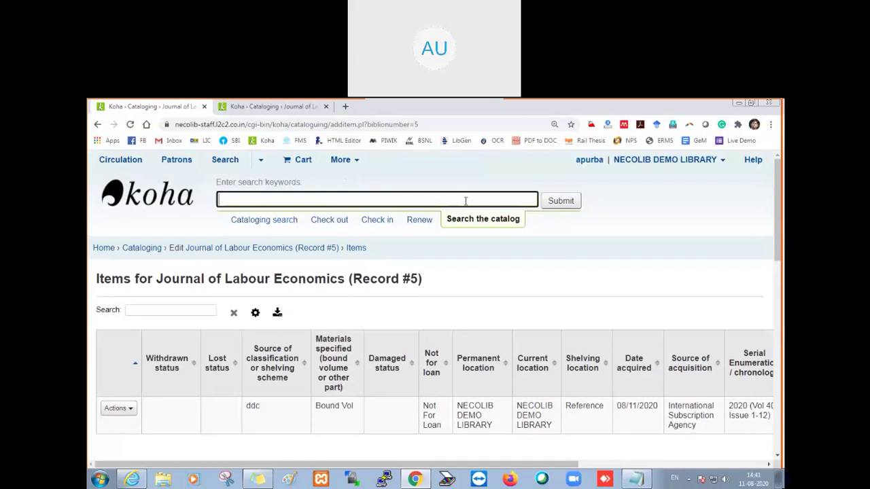
pyautogui.write('journal of')
pyautogui.press('Return')
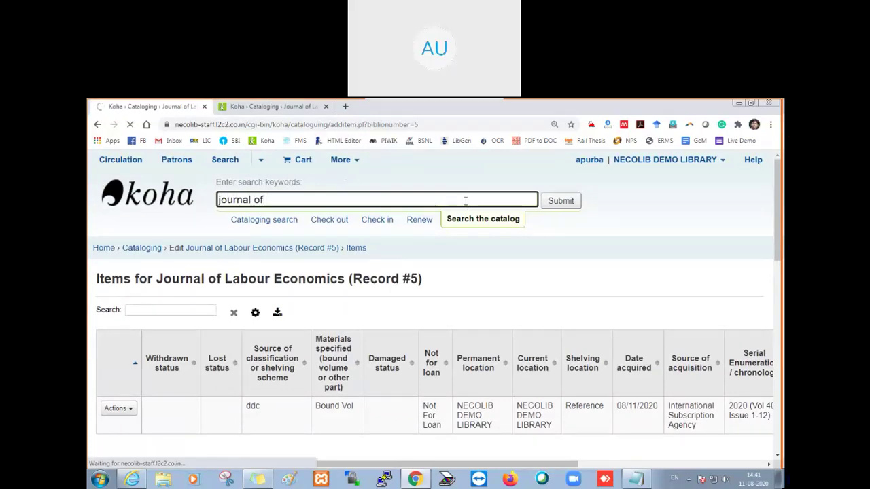
pyautogui.scroll(-3, 446, 231)
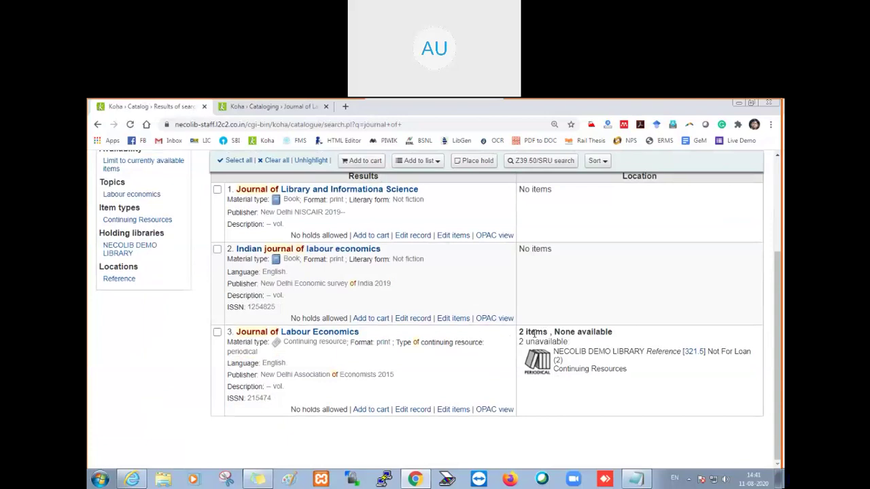
pyautogui.click(323, 336)
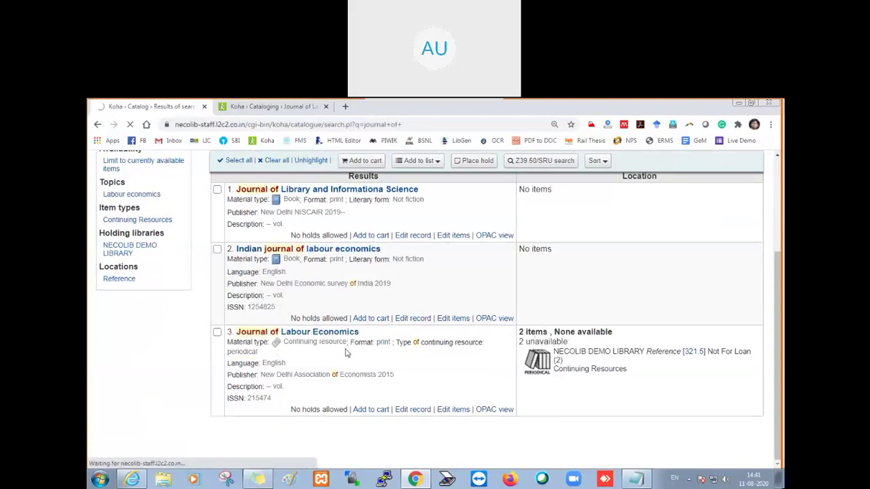
pyautogui.scroll(-5, 381, 358)
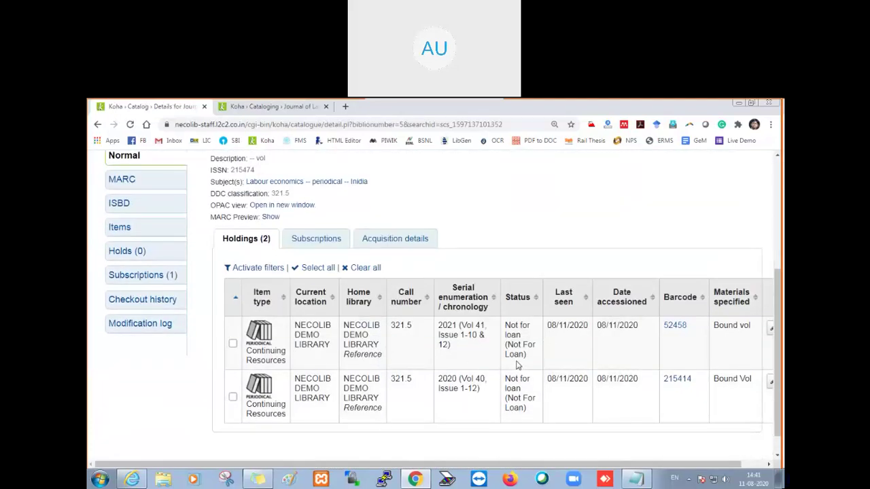
# Examine the record's subscription information, including its latest issues, and the bibliographic details of the title.
pyautogui.click(326, 242)
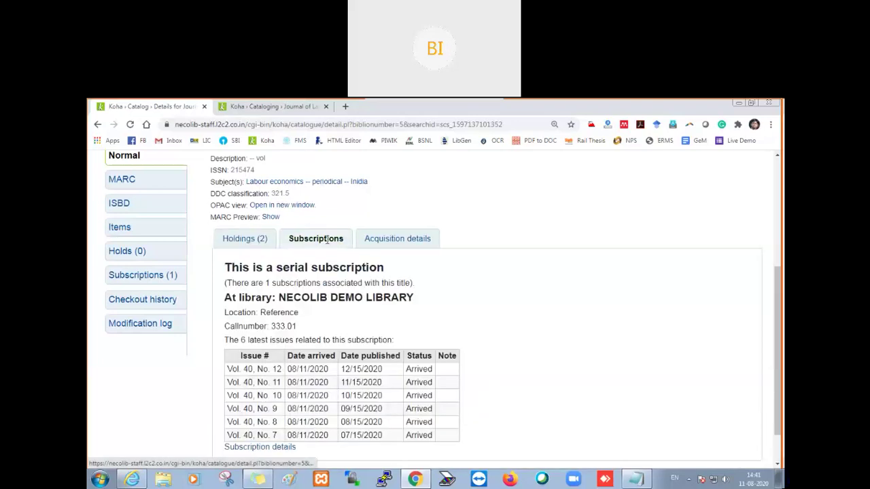
pyautogui.scroll(-1, 280, 381)
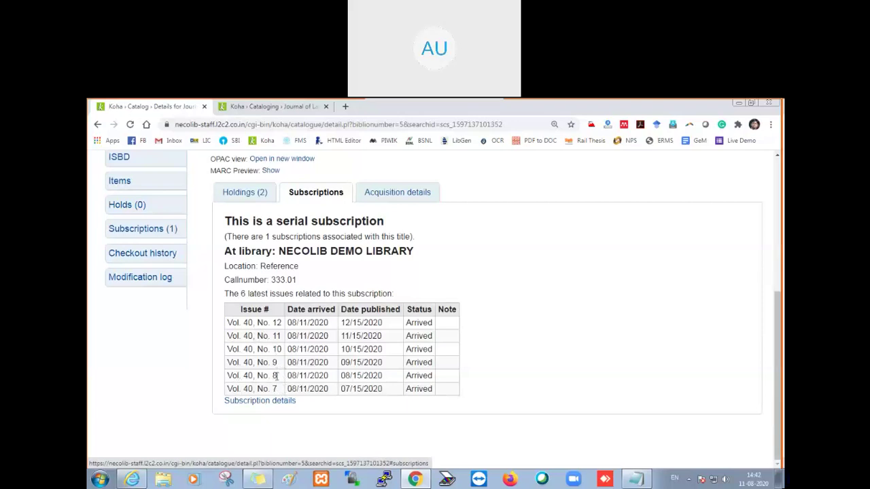
pyautogui.scroll(5, 276, 376)
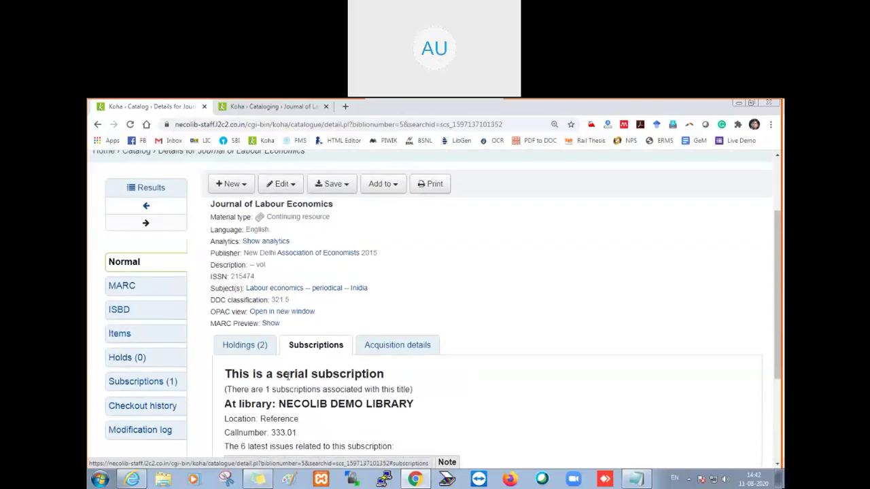
pyautogui.scroll(3, 288, 375)
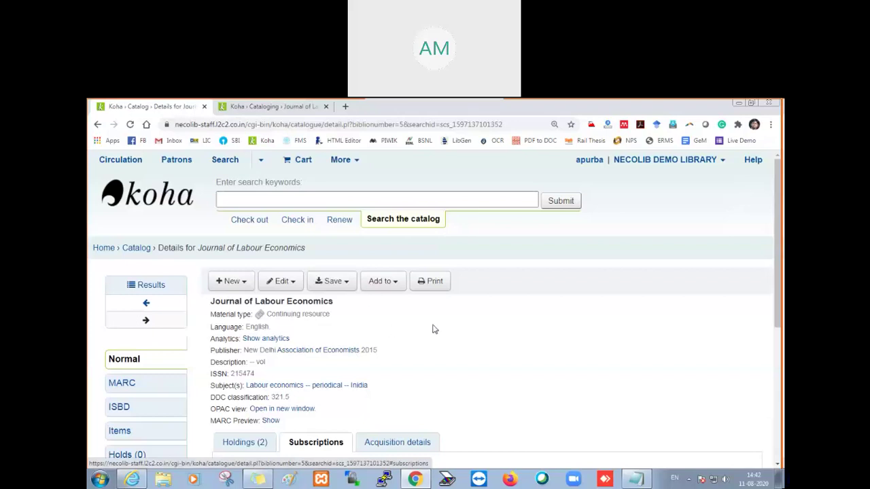
pyautogui.scroll(-3, 432, 329)
pyautogui.scroll(-1, 433, 329)
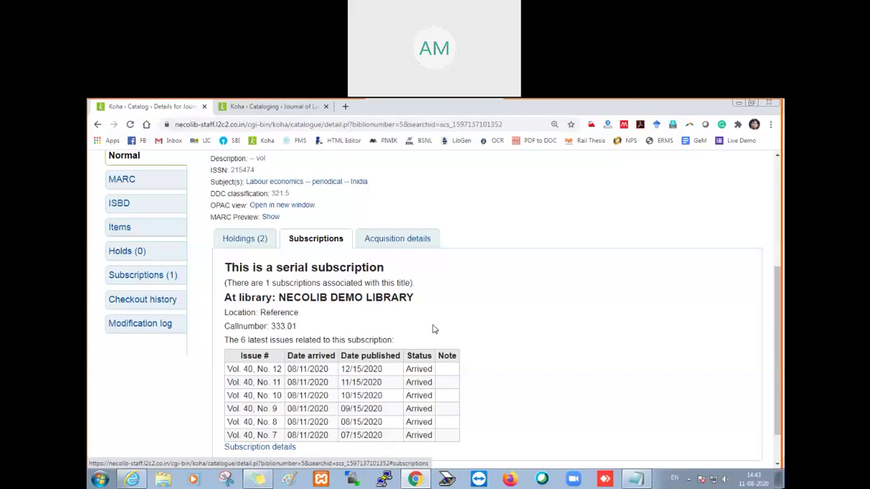
pyautogui.scroll(5, 359, 366)
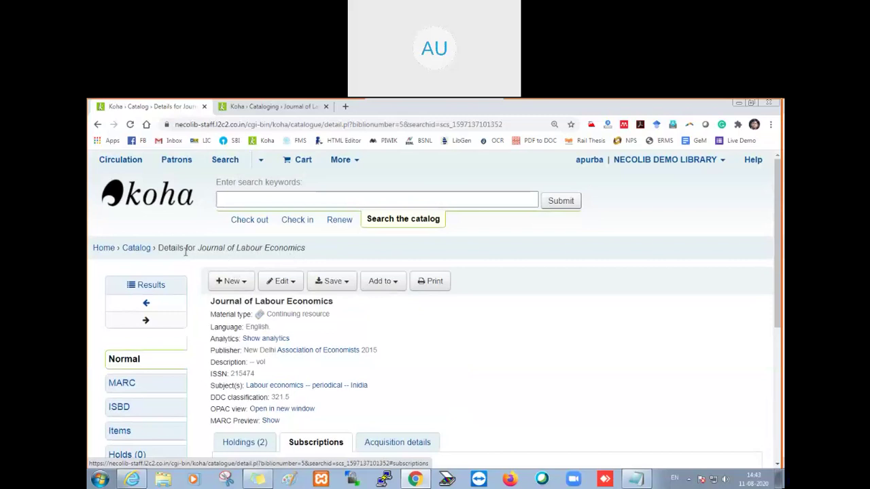
pyautogui.moveTo(198, 248); pyautogui.dragTo(306, 256)
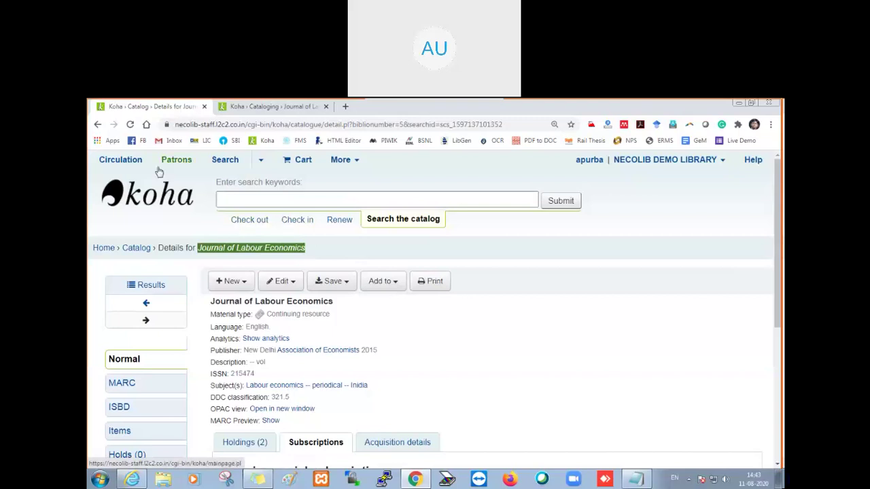
# Open the claims page of the Serials module and list the missing issues for the vendor Research update.
pyautogui.click(154, 199)
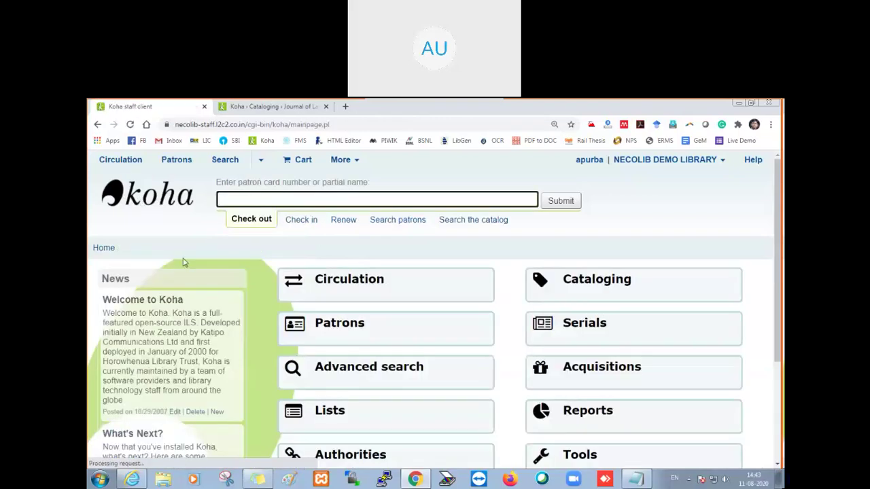
pyautogui.click(595, 332)
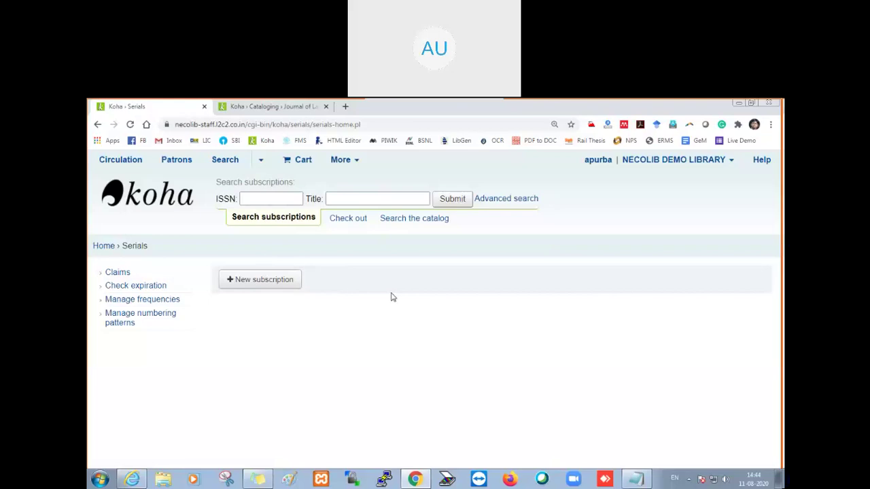
pyautogui.click(117, 273)
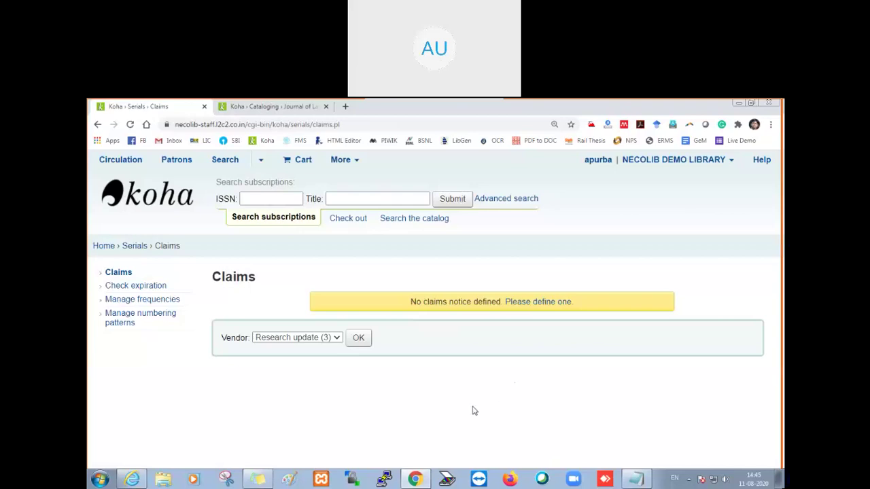
pyautogui.click(337, 339)
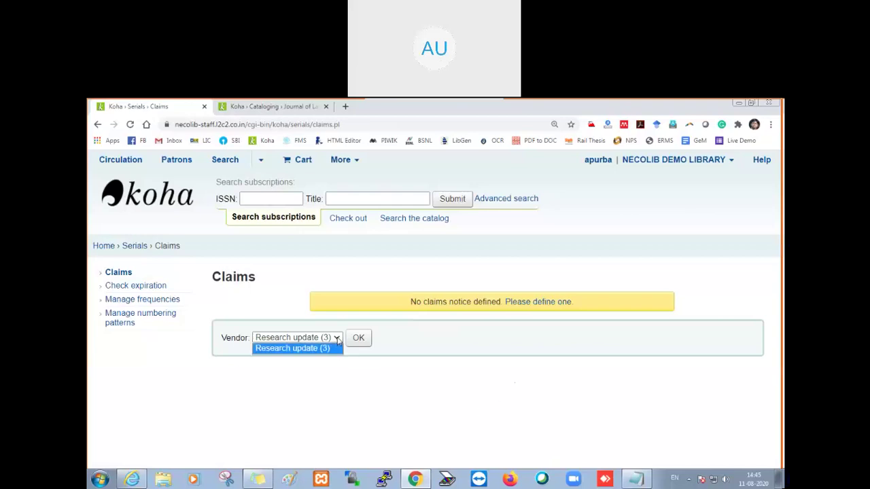
pyautogui.click(302, 348)
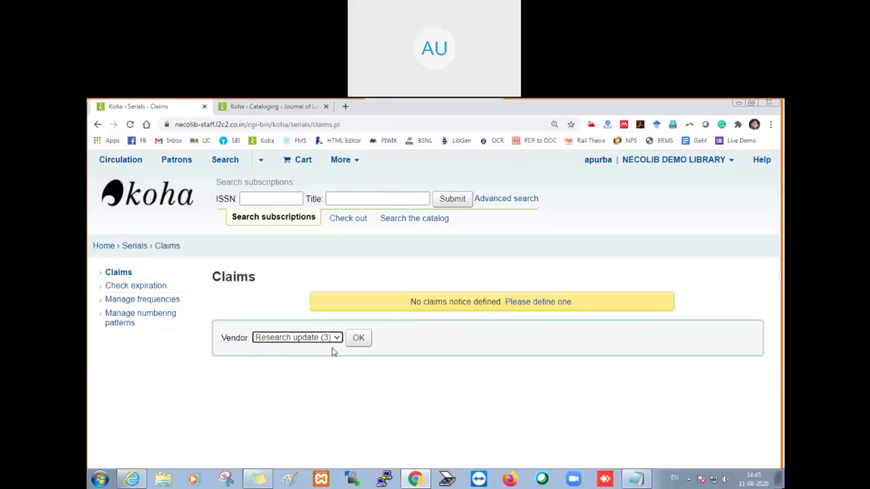
pyautogui.click(359, 339)
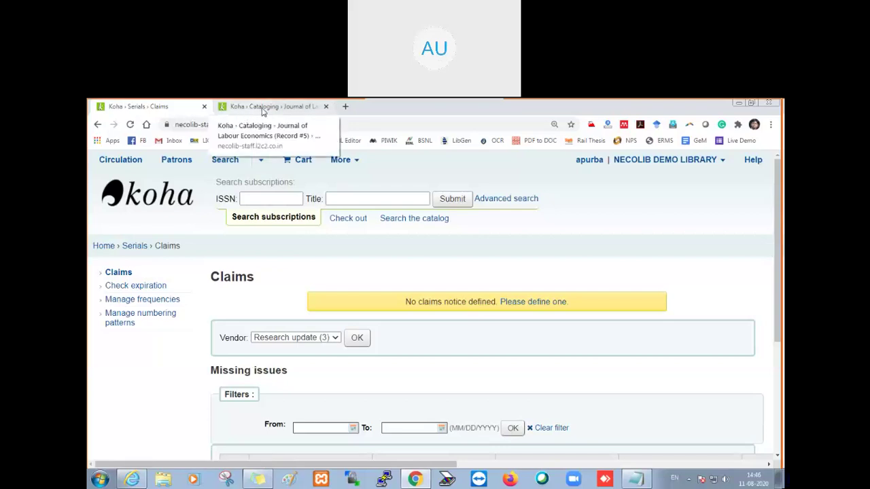
# Open the subscription expiration check and bring up the calendar for the expiring-before date.
pyautogui.click(128, 291)
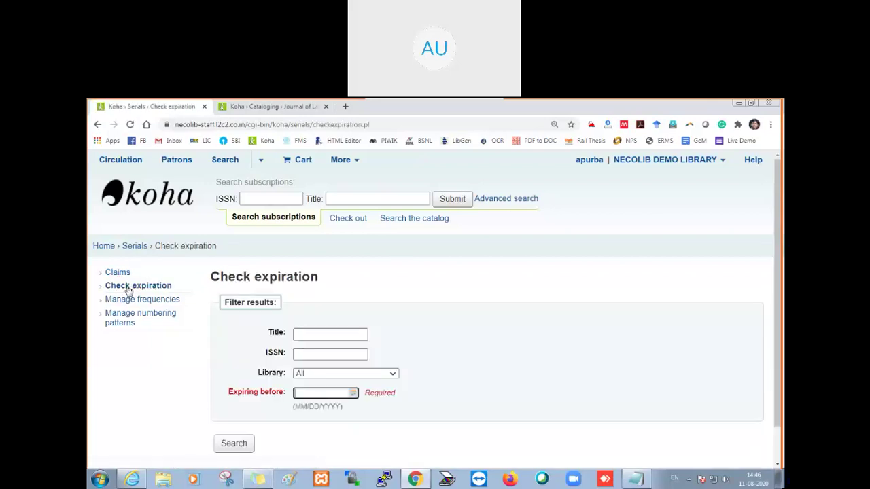
pyautogui.scroll(-1, 170, 352)
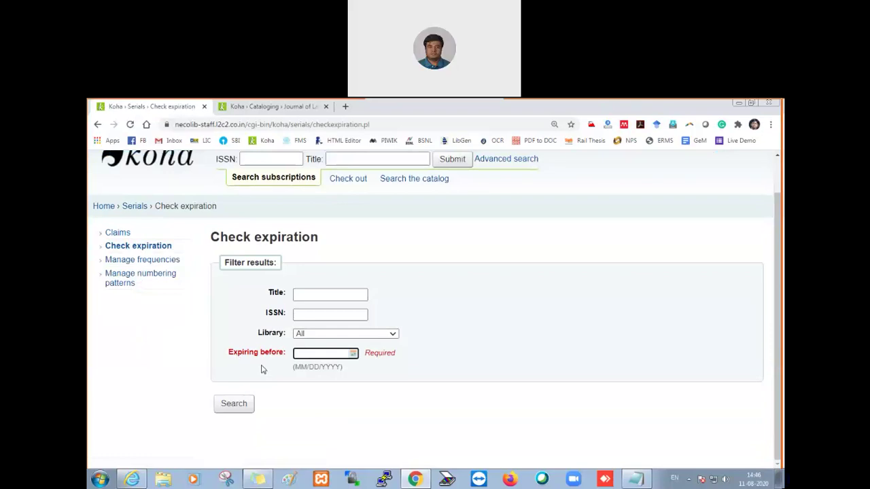
pyautogui.click(354, 353)
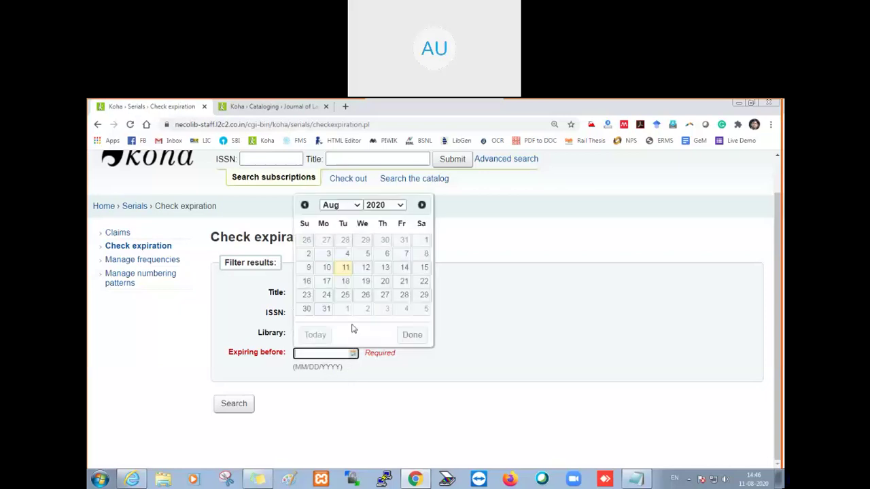
pyautogui.click(398, 205)
pyautogui.scroll(1, 371, 298)
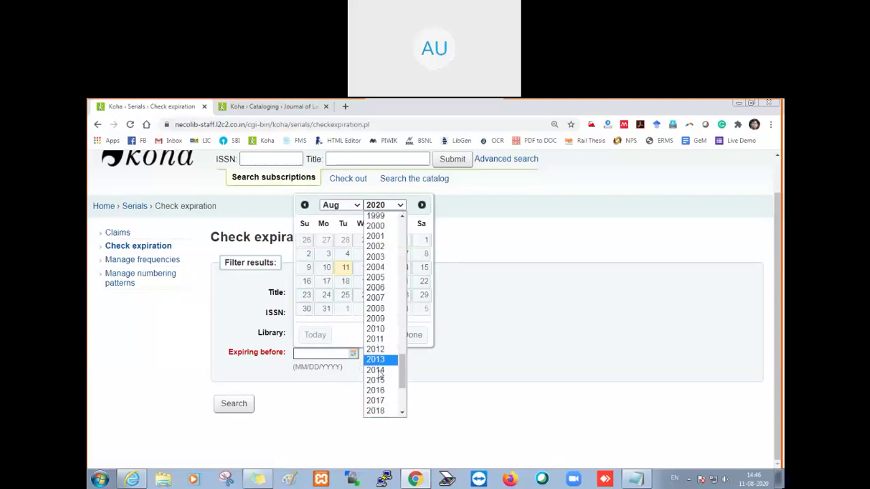
pyautogui.moveTo(402, 381); pyautogui.dragTo(404, 386)
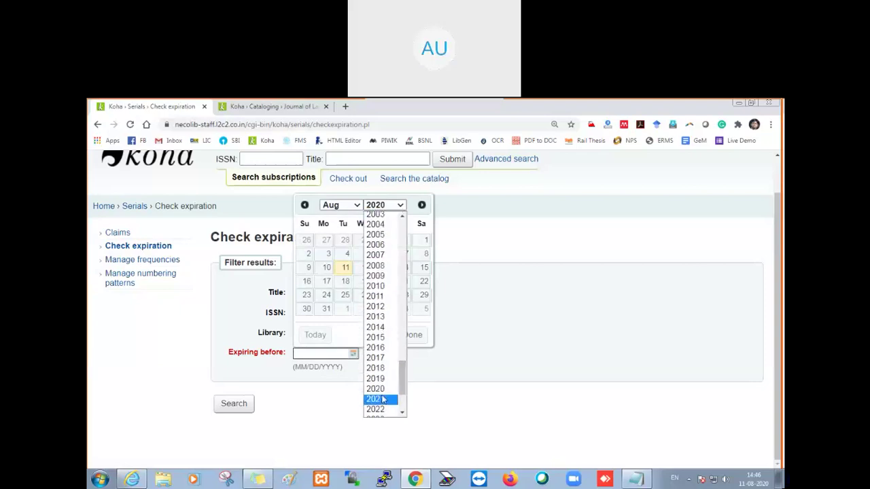
pyautogui.click(384, 399)
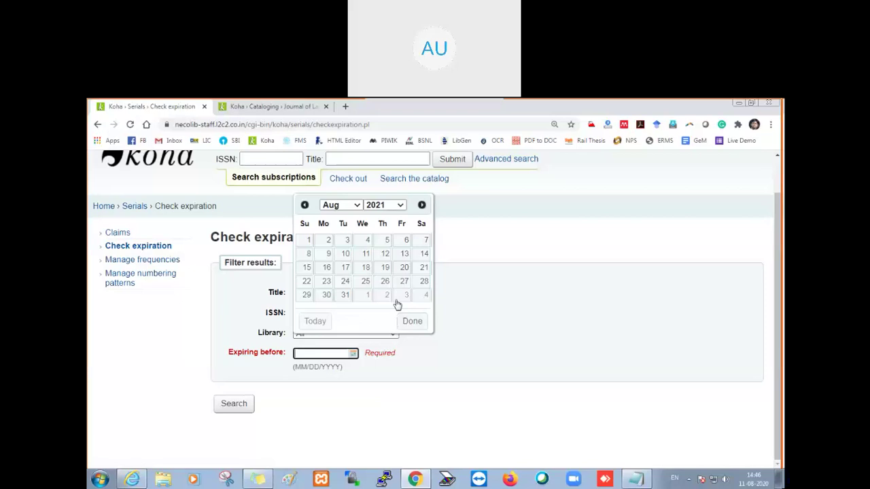
pyautogui.click(401, 206)
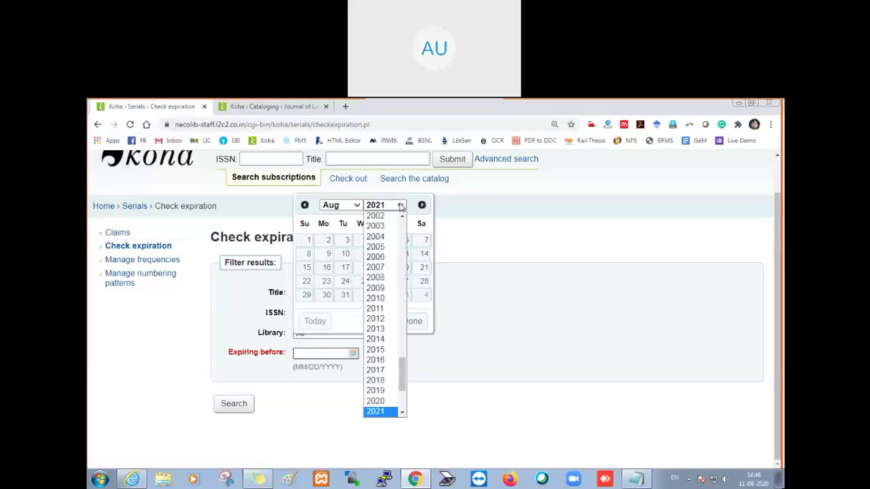
pyautogui.click(382, 401)
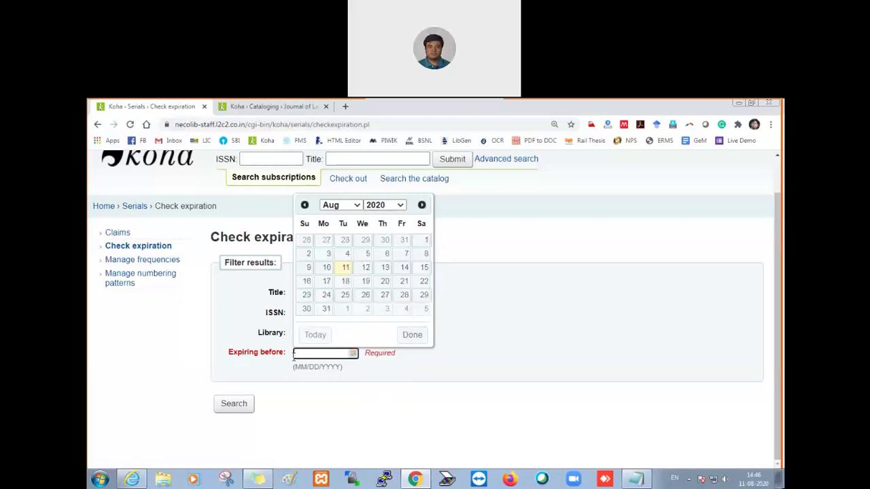
# Set the expiring-before date to 12/31/2020 and search all libraries for expiring subscriptions.
pyautogui.click(358, 206)
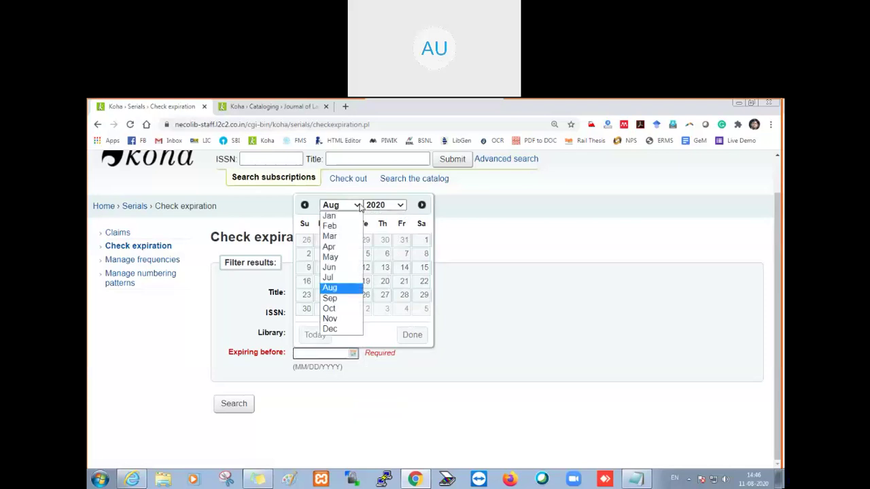
pyautogui.click(344, 329)
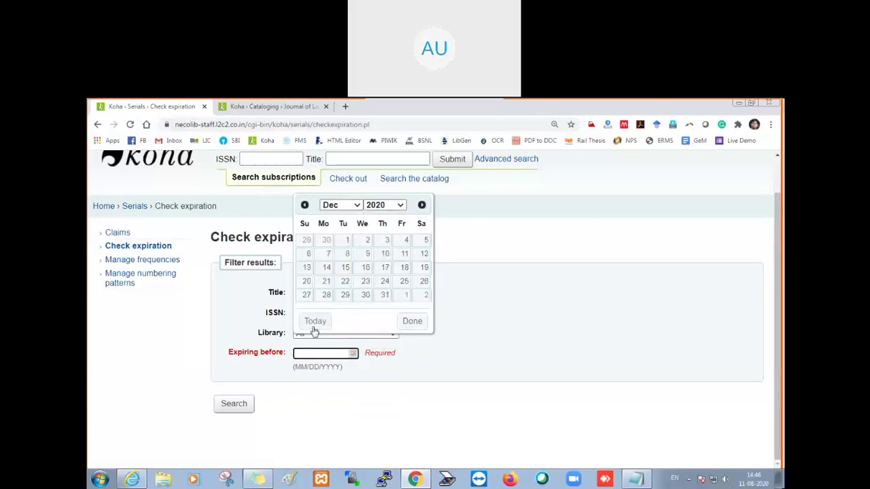
pyautogui.click(384, 296)
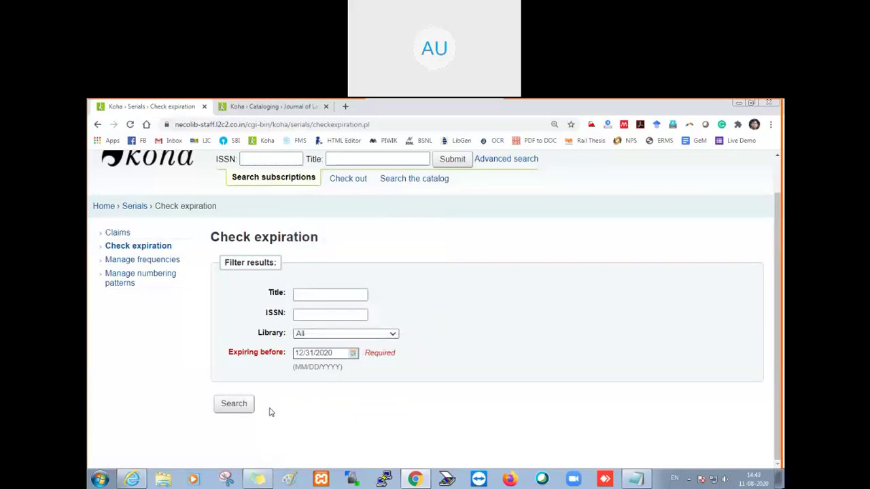
pyautogui.click(243, 410)
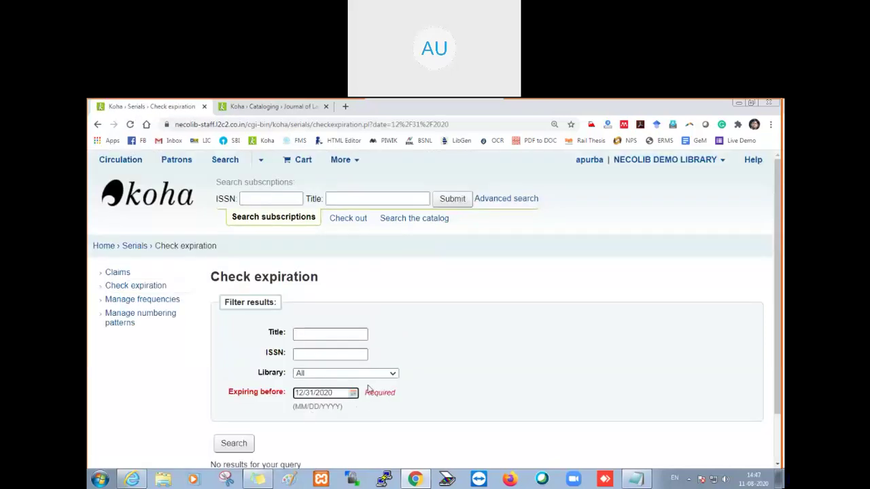
pyautogui.scroll(-1, 379, 376)
pyautogui.scroll(-1, 379, 376)
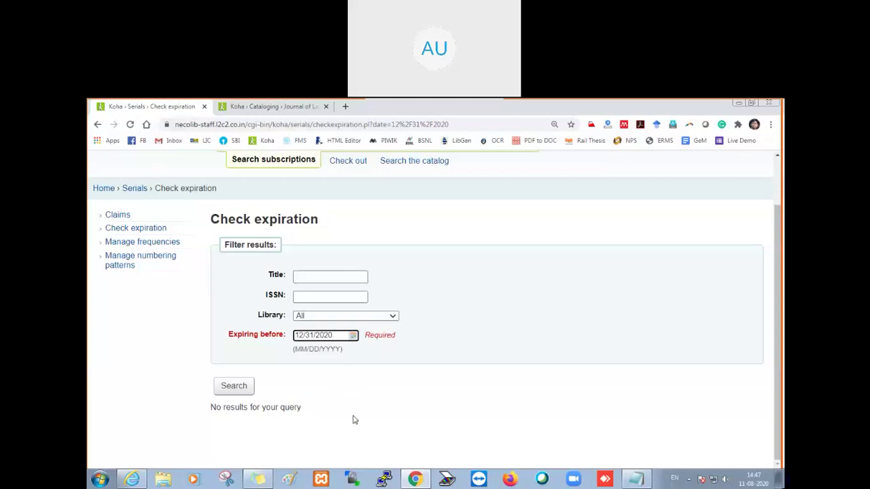
# Open the list of serial frequencies and examine its entries, including the 1/month row.
pyautogui.click(177, 245)
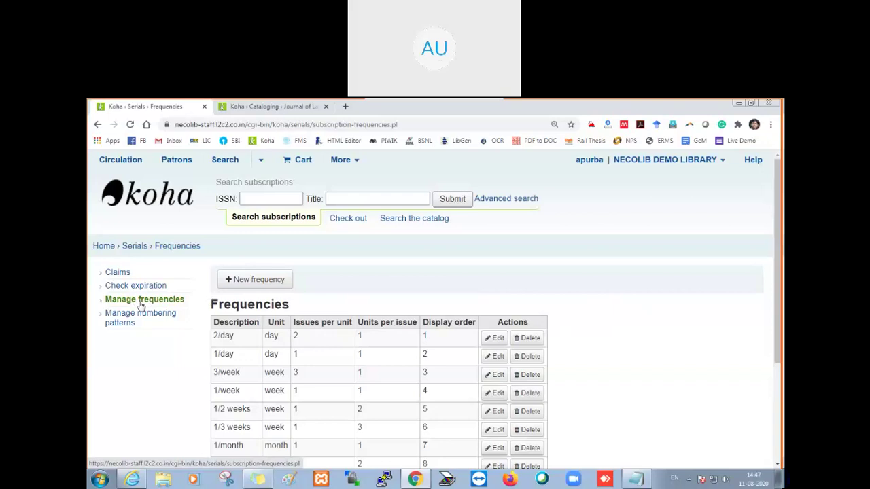
pyautogui.scroll(-1, 141, 305)
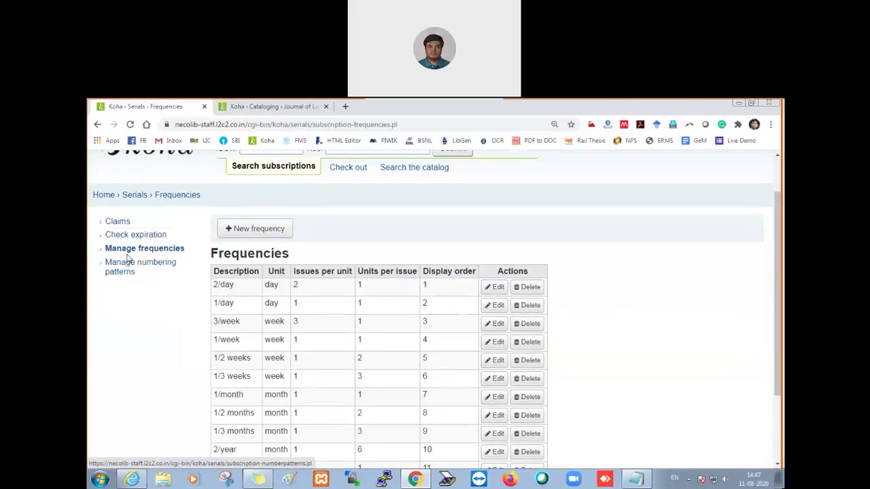
pyautogui.scroll(-2, 221, 337)
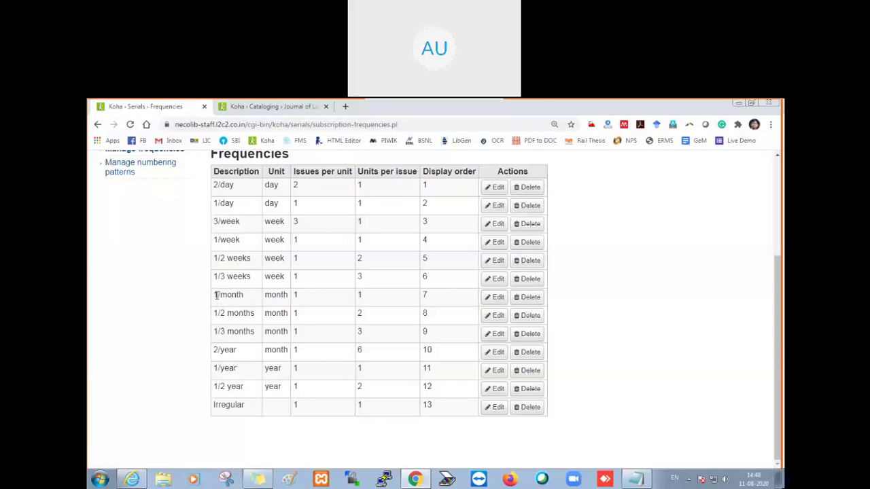
pyautogui.moveTo(215, 295); pyautogui.dragTo(246, 298)
pyautogui.click(229, 293)
# Change the description of the 1/month frequency to "Monthly" and save it.
pyautogui.click(495, 299)
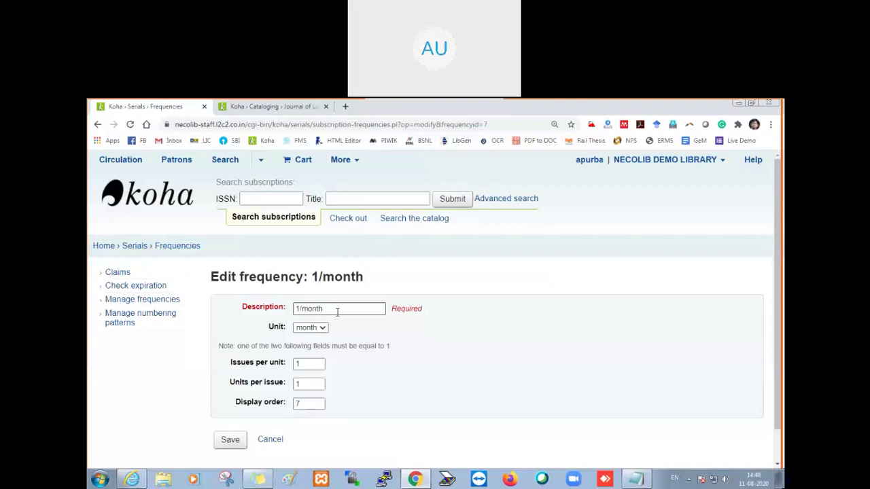
pyautogui.click(335, 310)
pyautogui.moveTo(335, 310); pyautogui.dragTo(291, 311)
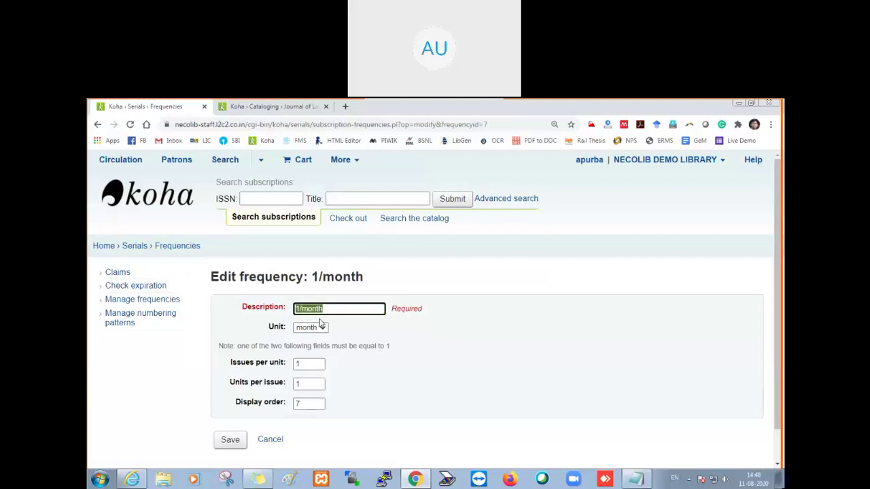
pyautogui.write('Monthly')
pyautogui.scroll(-1, 306, 434)
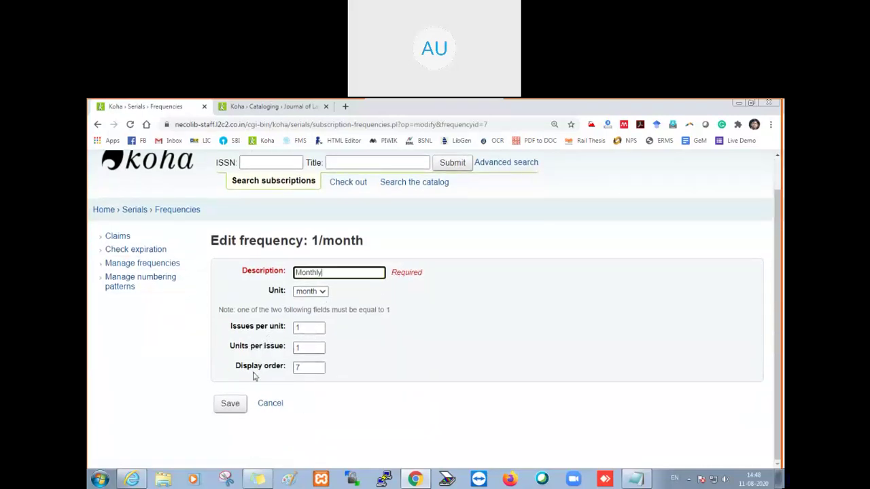
pyautogui.click(231, 404)
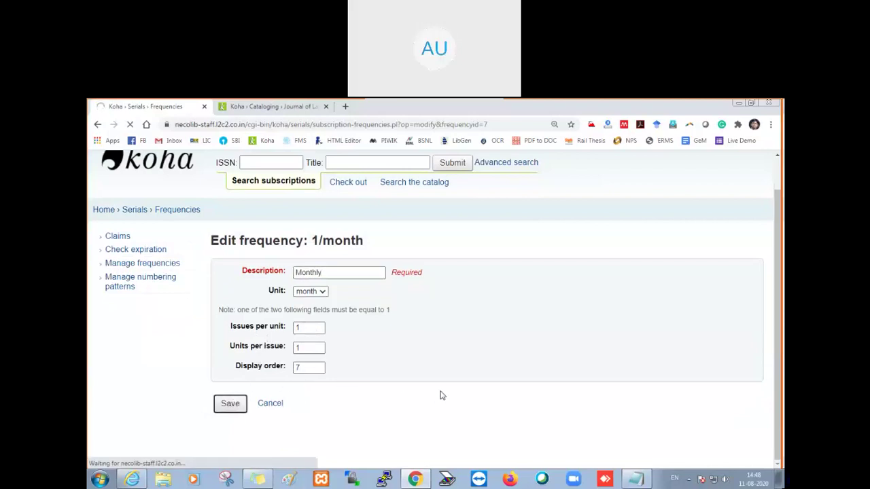
# Check the Monthly entry in the frequency list, review its unit and issue settings, and save the form.
pyautogui.scroll(-3, 438, 393)
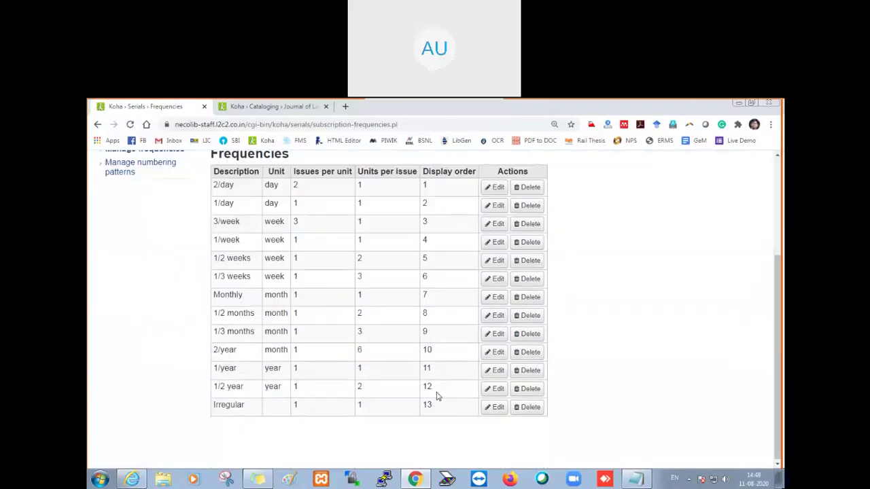
pyautogui.moveTo(223, 295); pyautogui.dragTo(233, 297)
pyautogui.scroll(2, 204, 272)
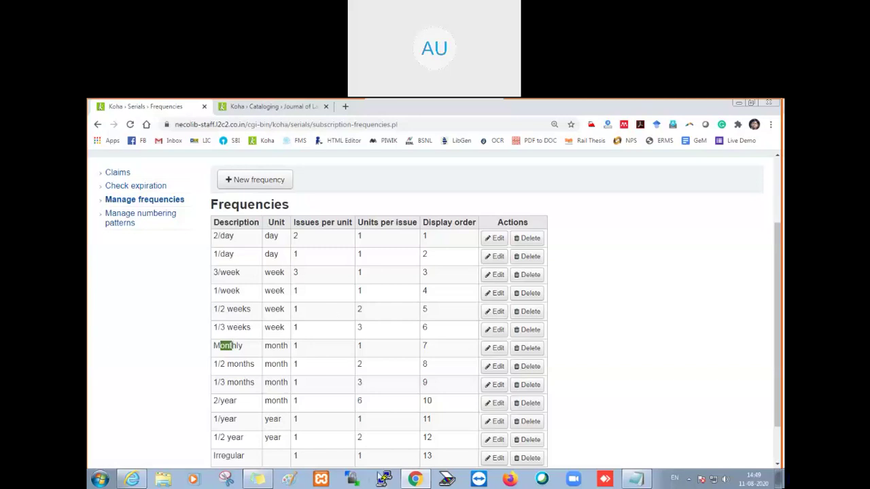
pyautogui.click(495, 348)
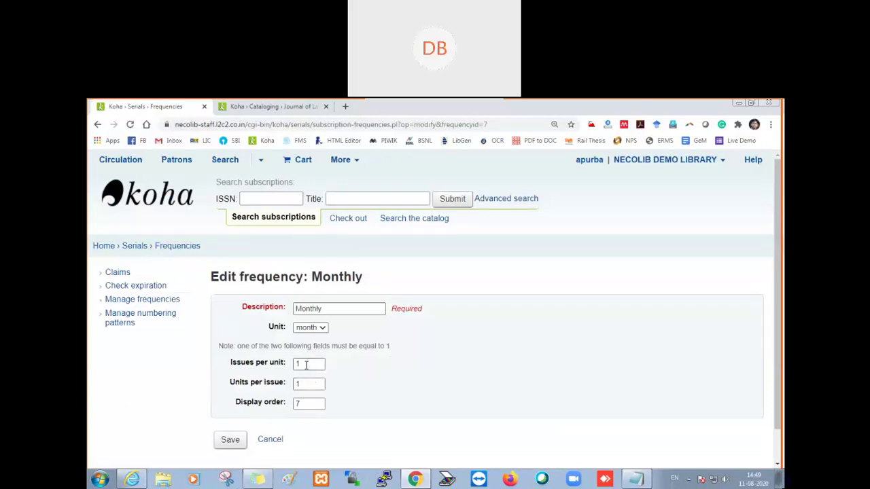
pyautogui.scroll(-1, 307, 365)
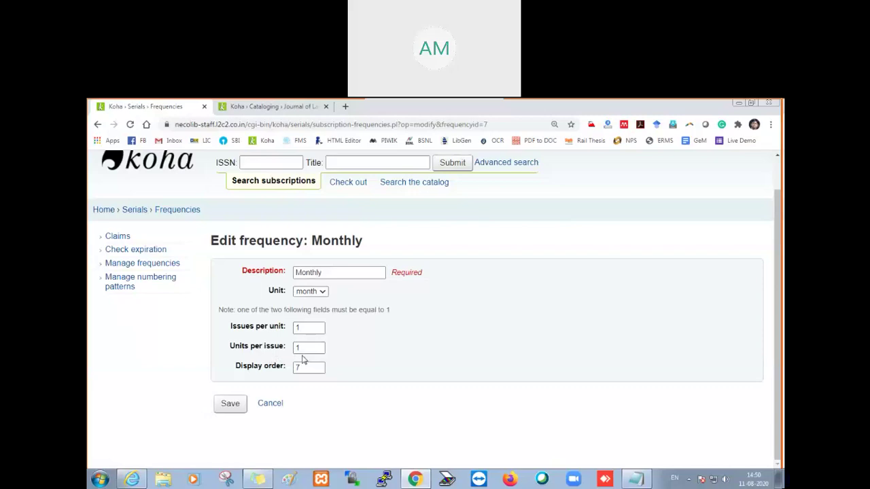
pyautogui.click(229, 410)
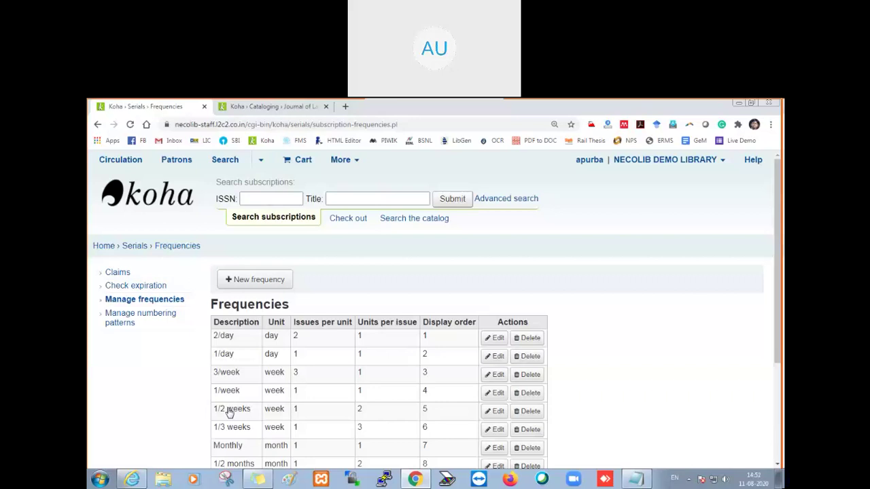
# Review the defined serial numbering patterns and their formulas, and return to the frequencies page.
pyautogui.click(172, 321)
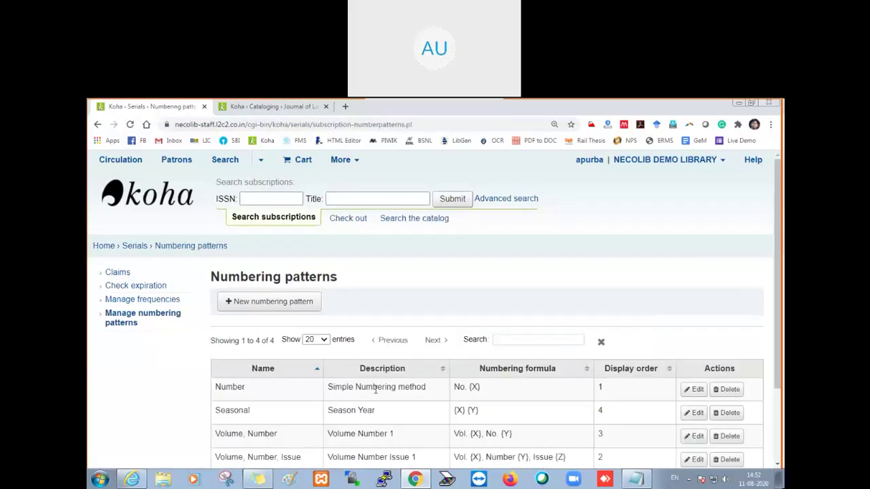
pyautogui.scroll(-2, 376, 389)
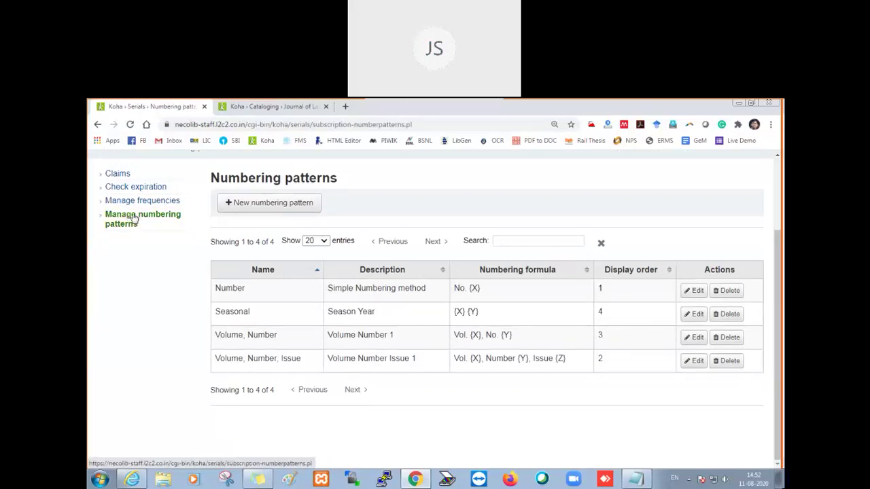
pyautogui.click(157, 202)
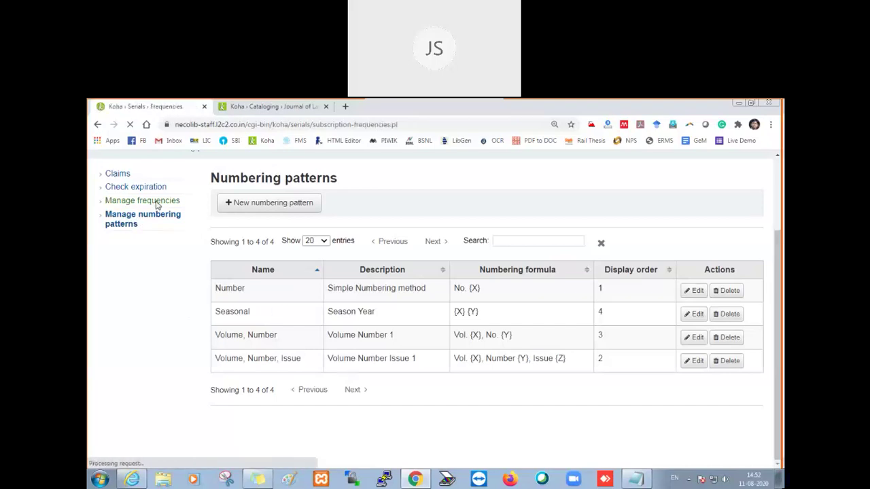